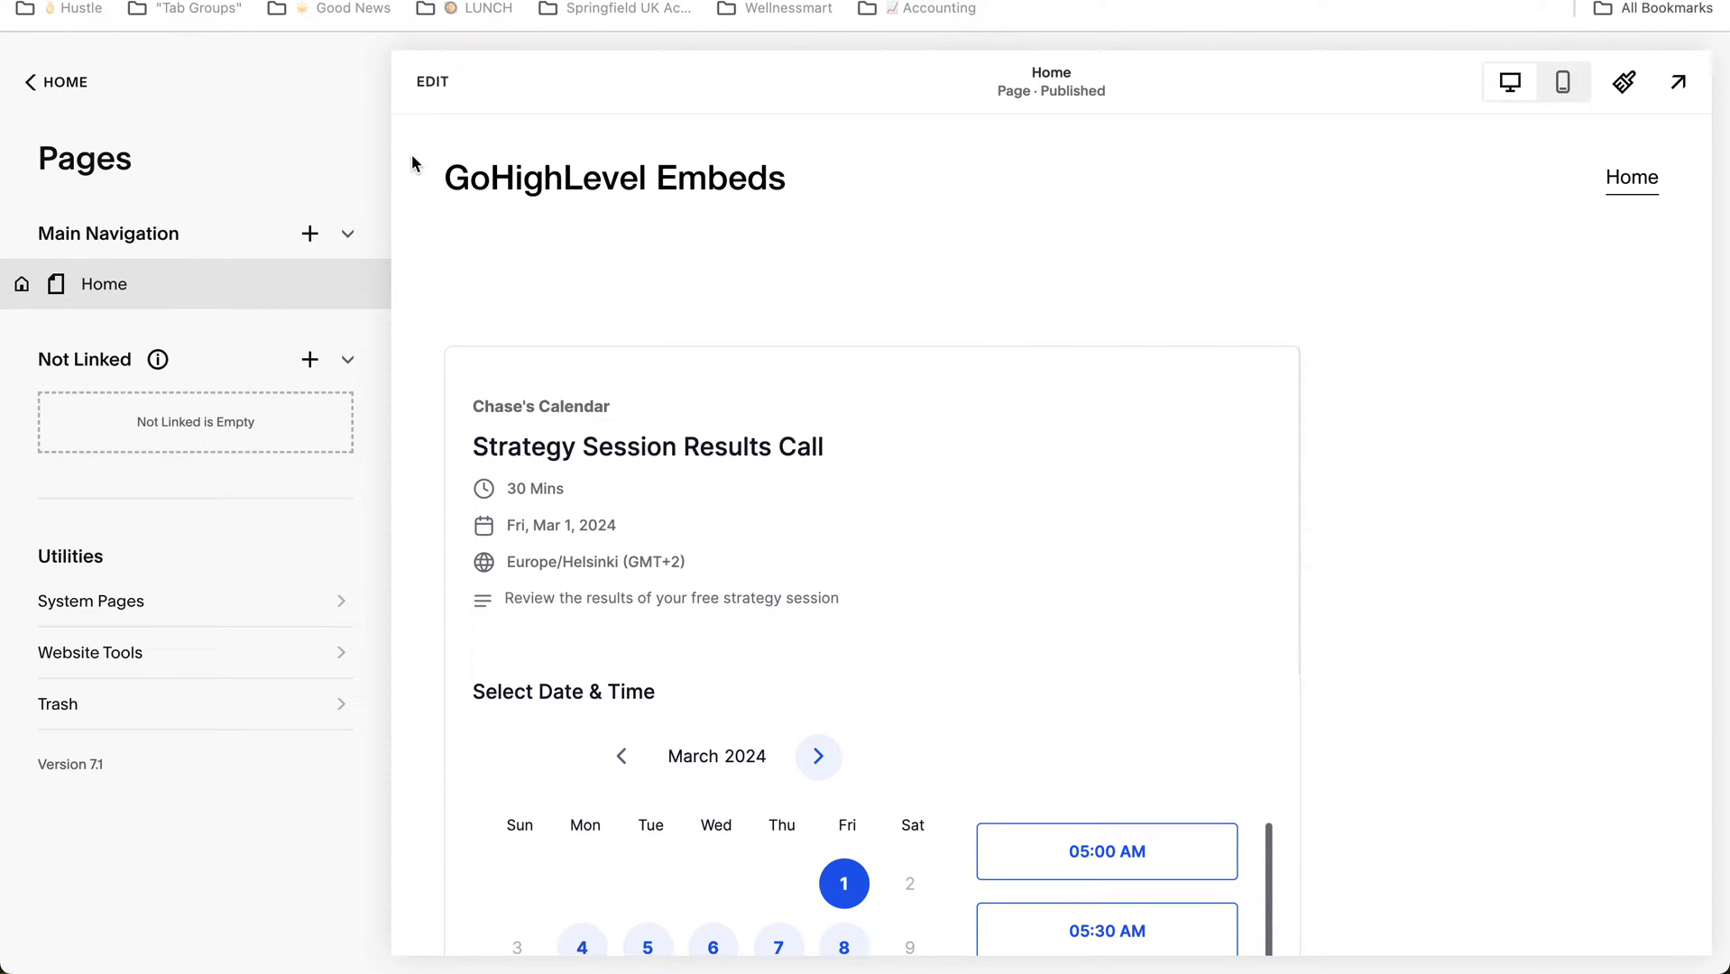
# Step: Scroll up and down through the embedded Strategy Session Results Call calendar on the Squarespace page
pyautogui.scroll(-4, 1500, 322)
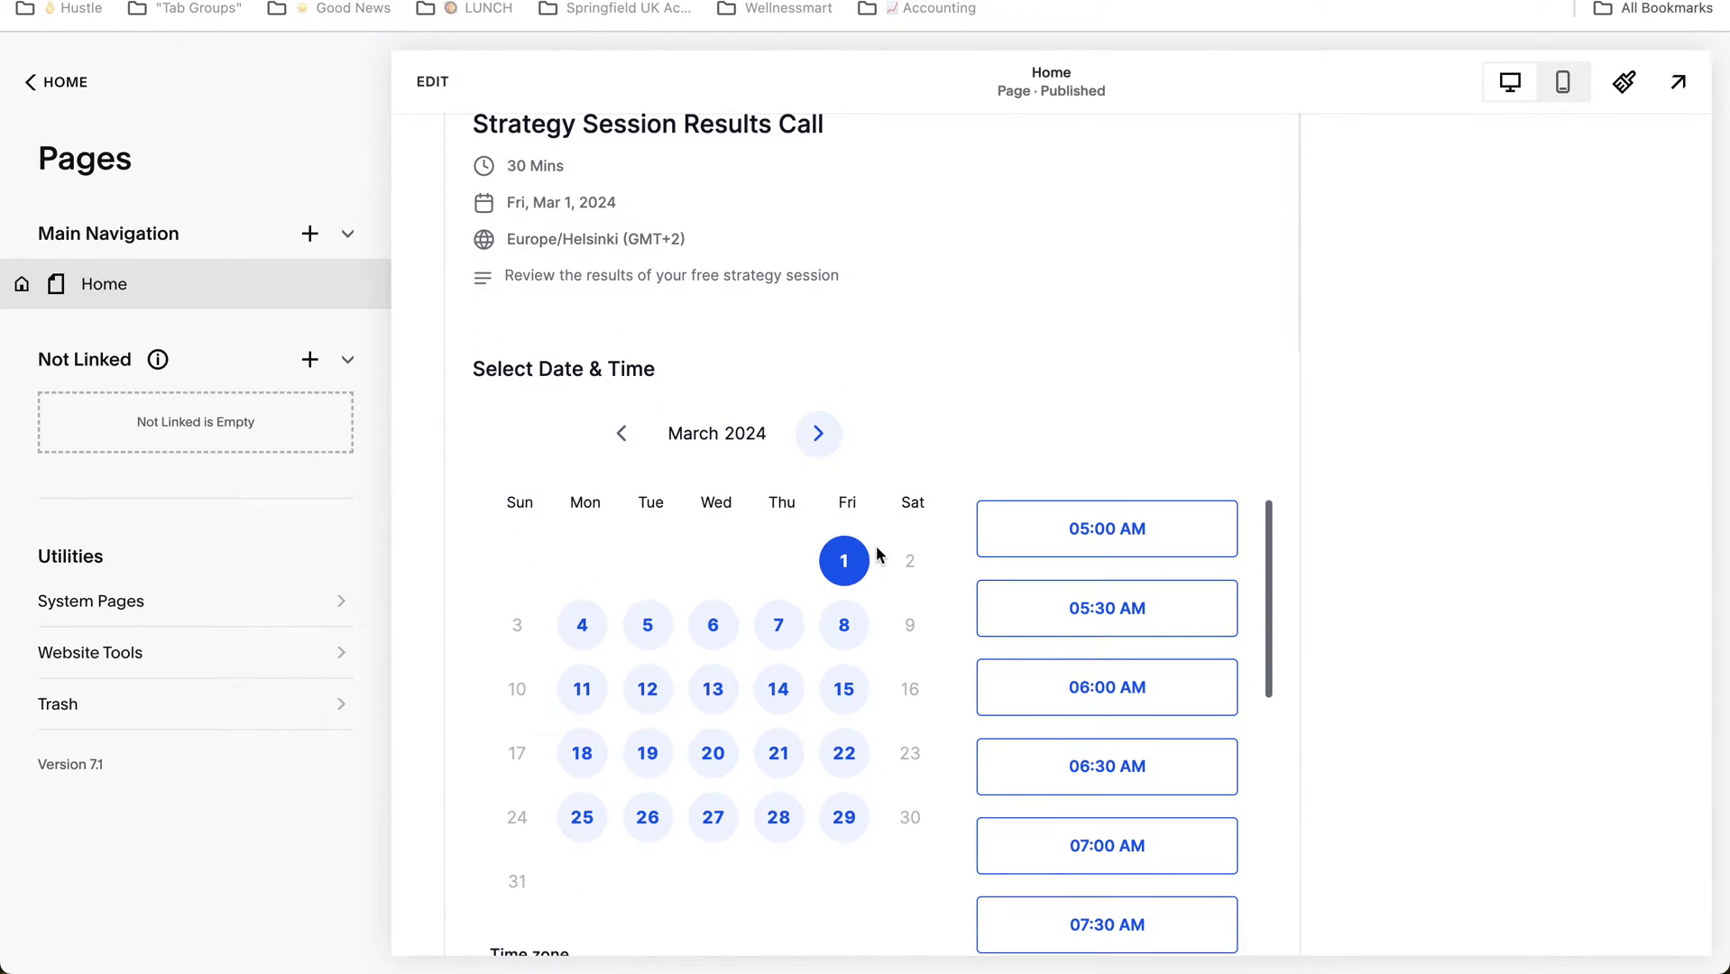
pyautogui.scroll(-3, 880, 552)
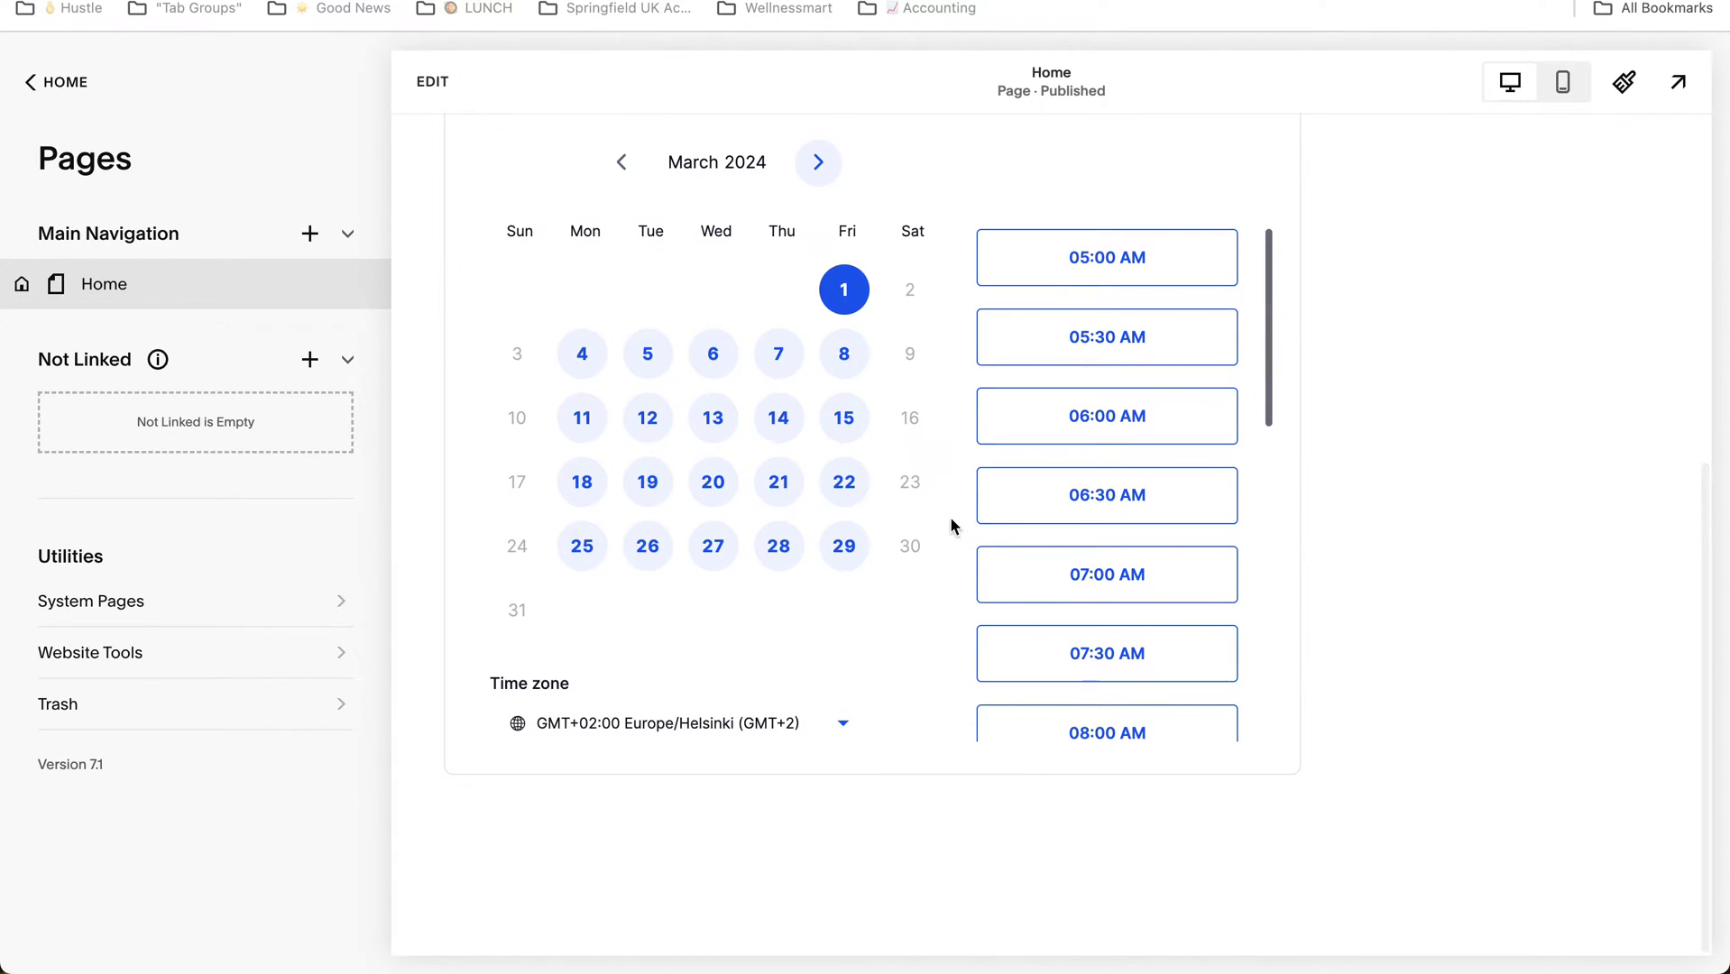
pyautogui.scroll(-2, 1191, 359)
pyautogui.scroll(-6, 1191, 359)
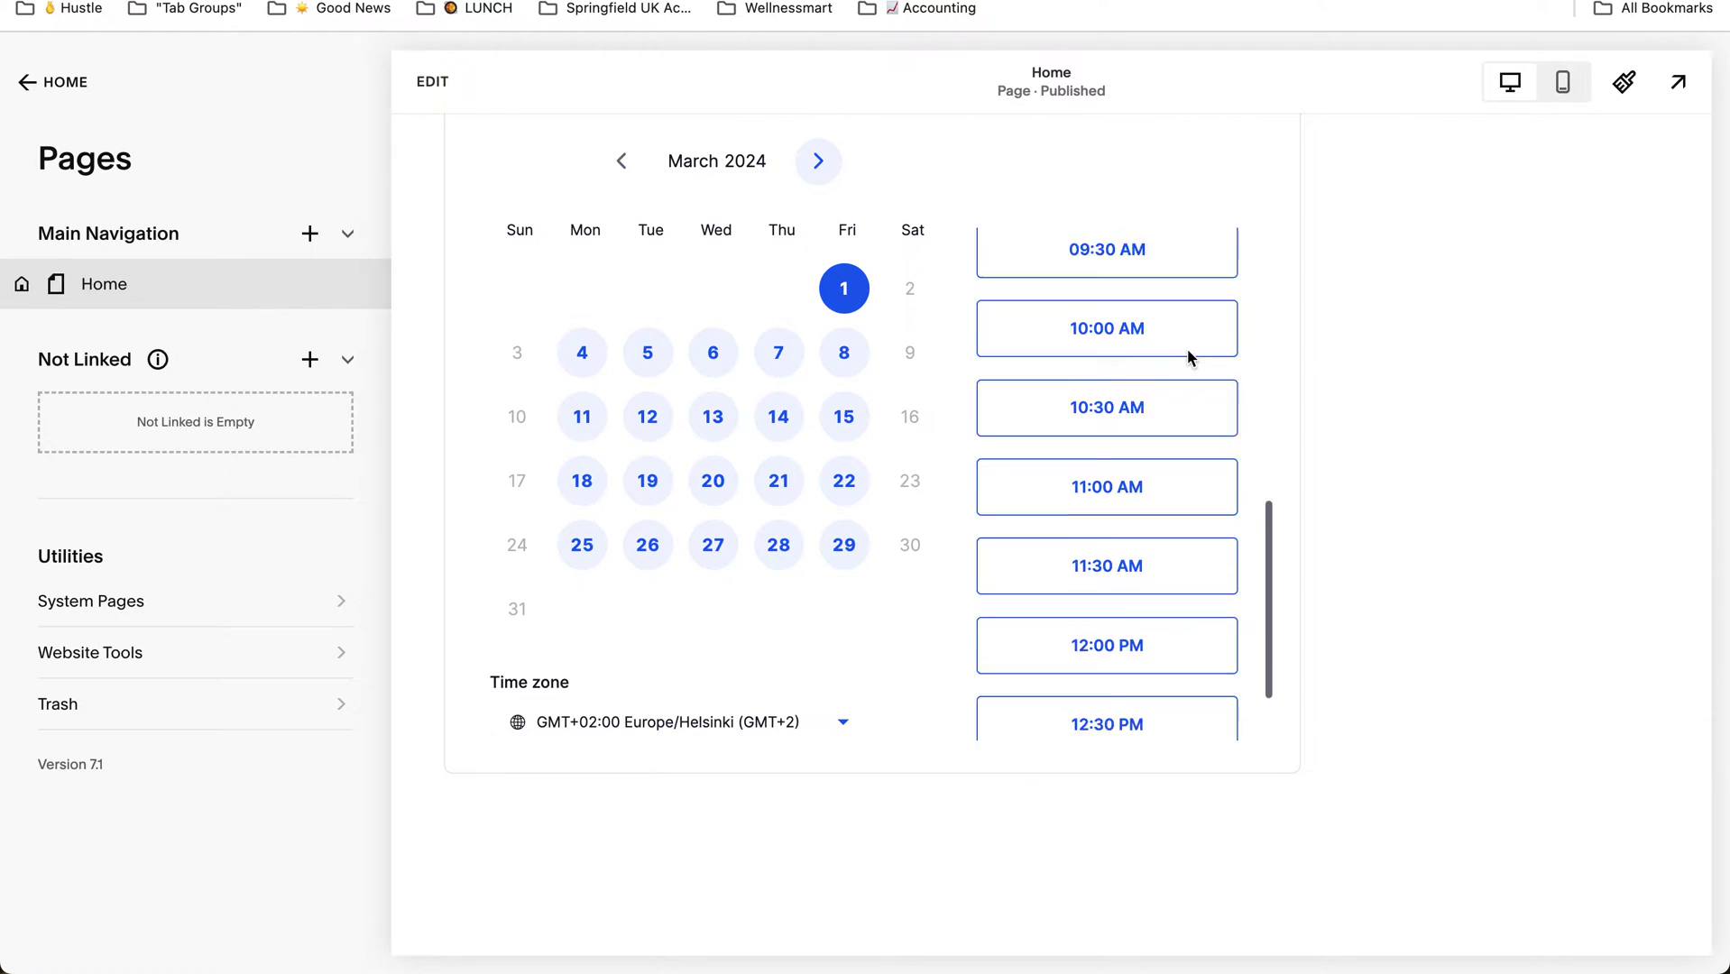
pyautogui.scroll(8, 1189, 355)
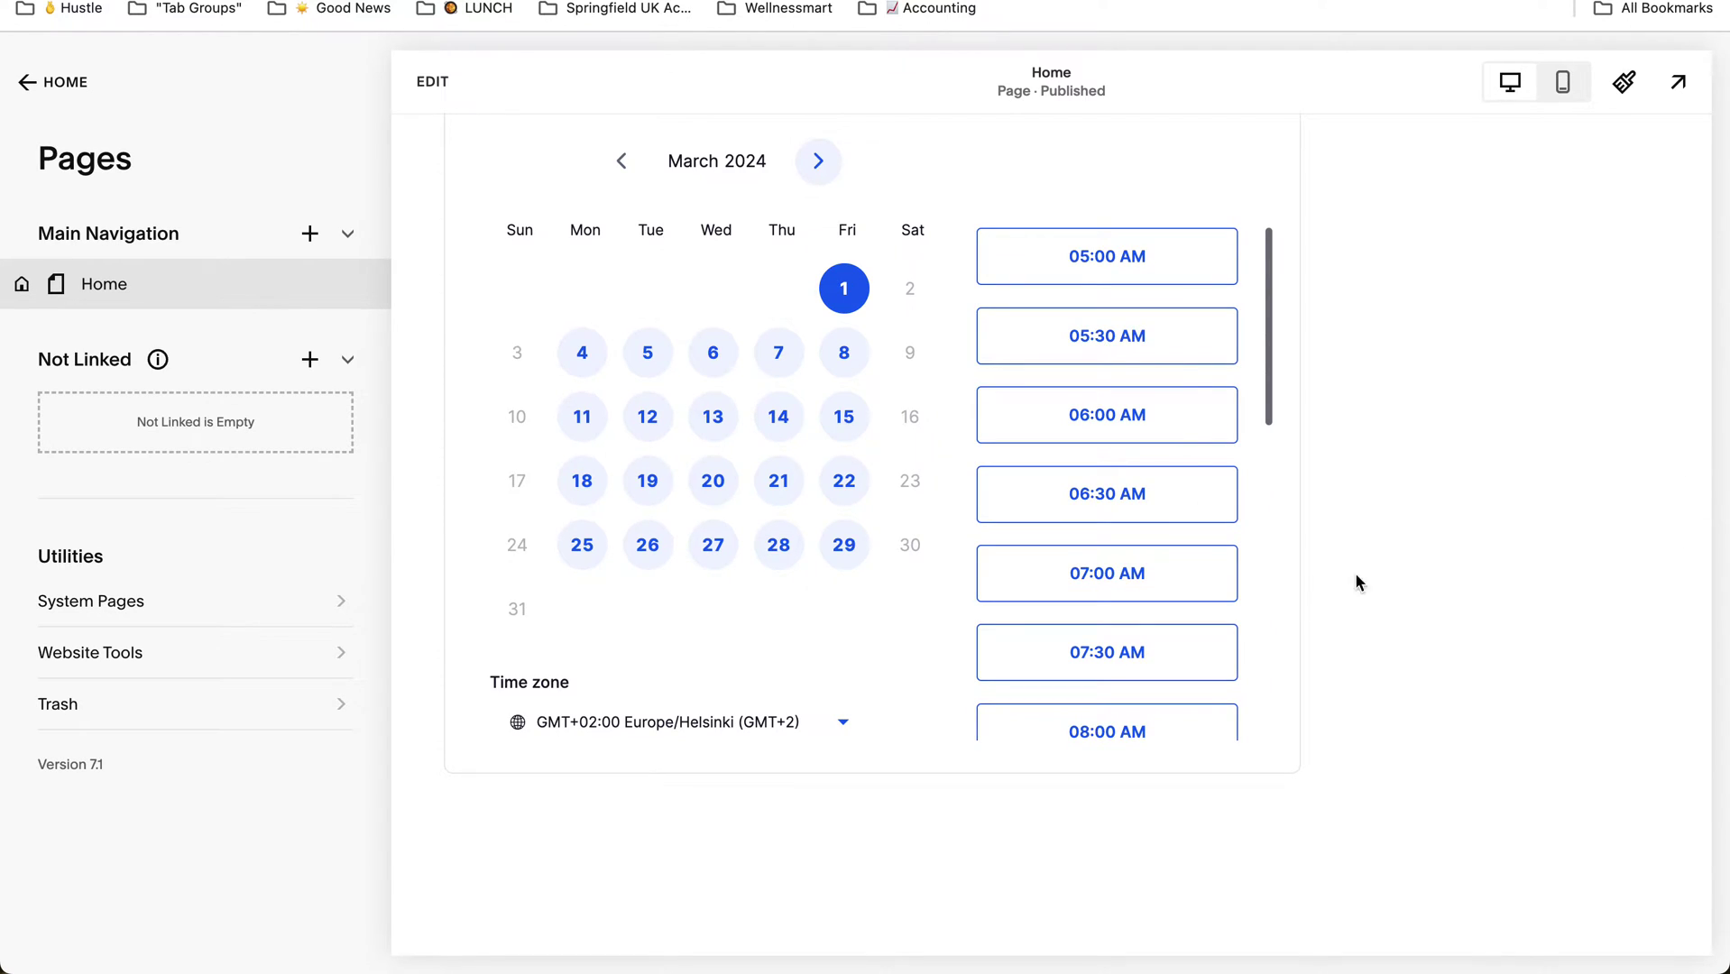
pyautogui.scroll(5, 1410, 559)
pyautogui.scroll(2, 1412, 561)
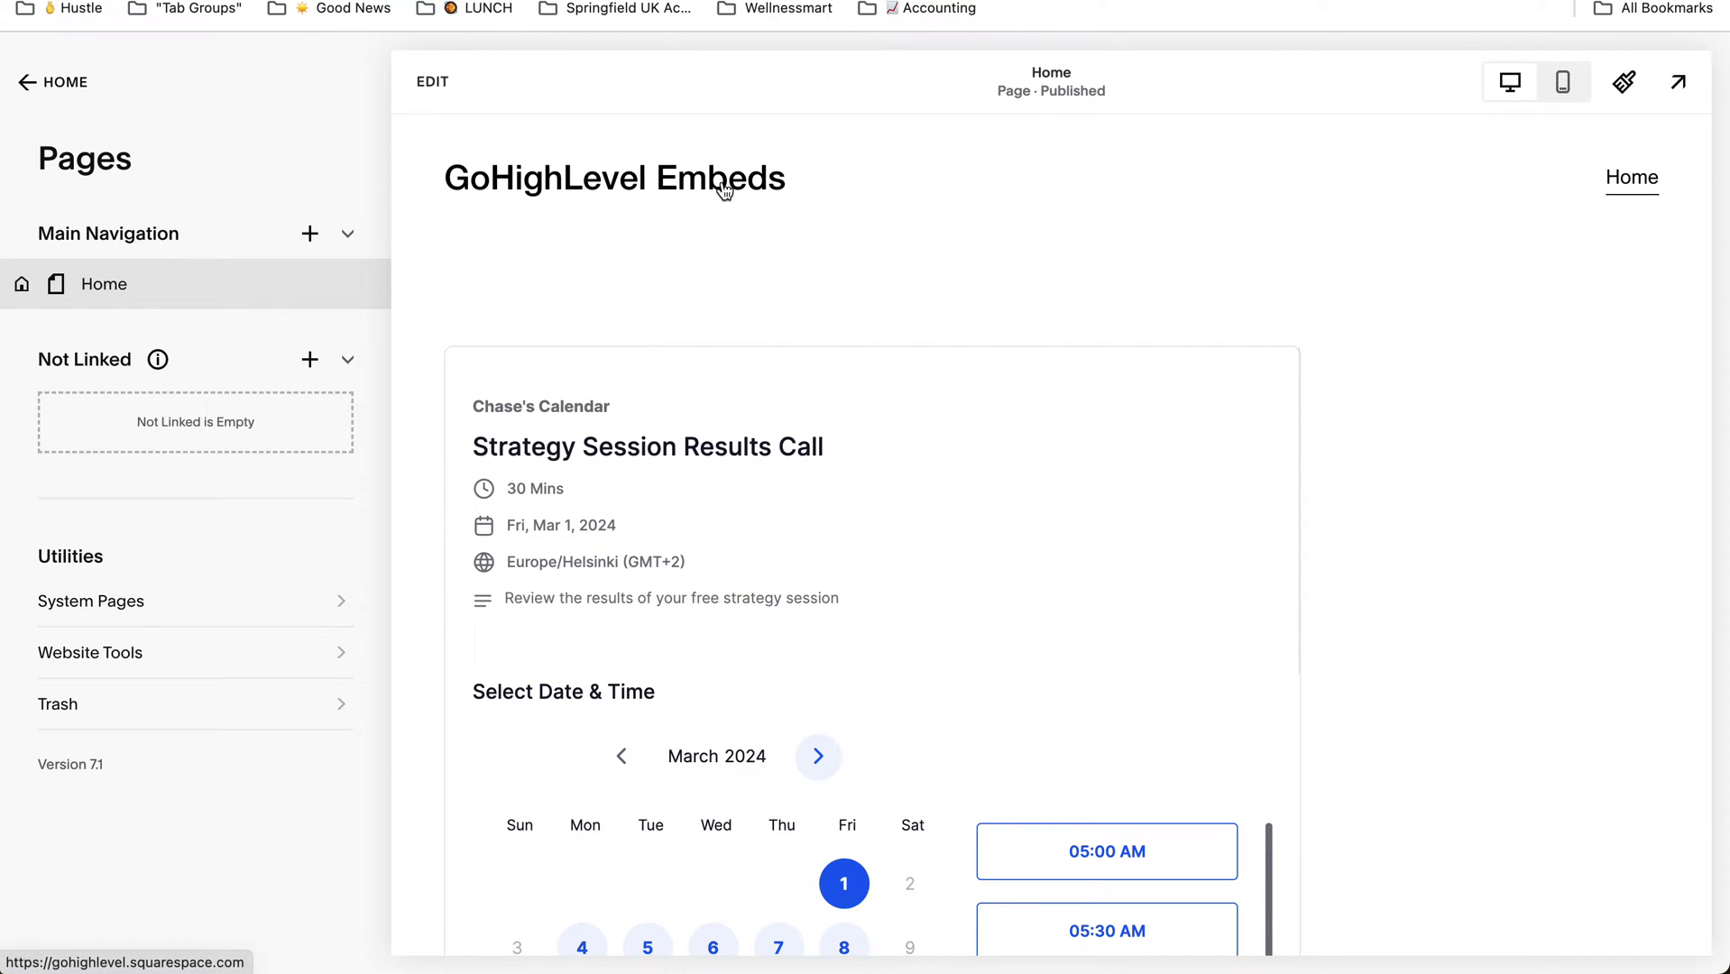
pyautogui.scroll(-1, 1392, 350)
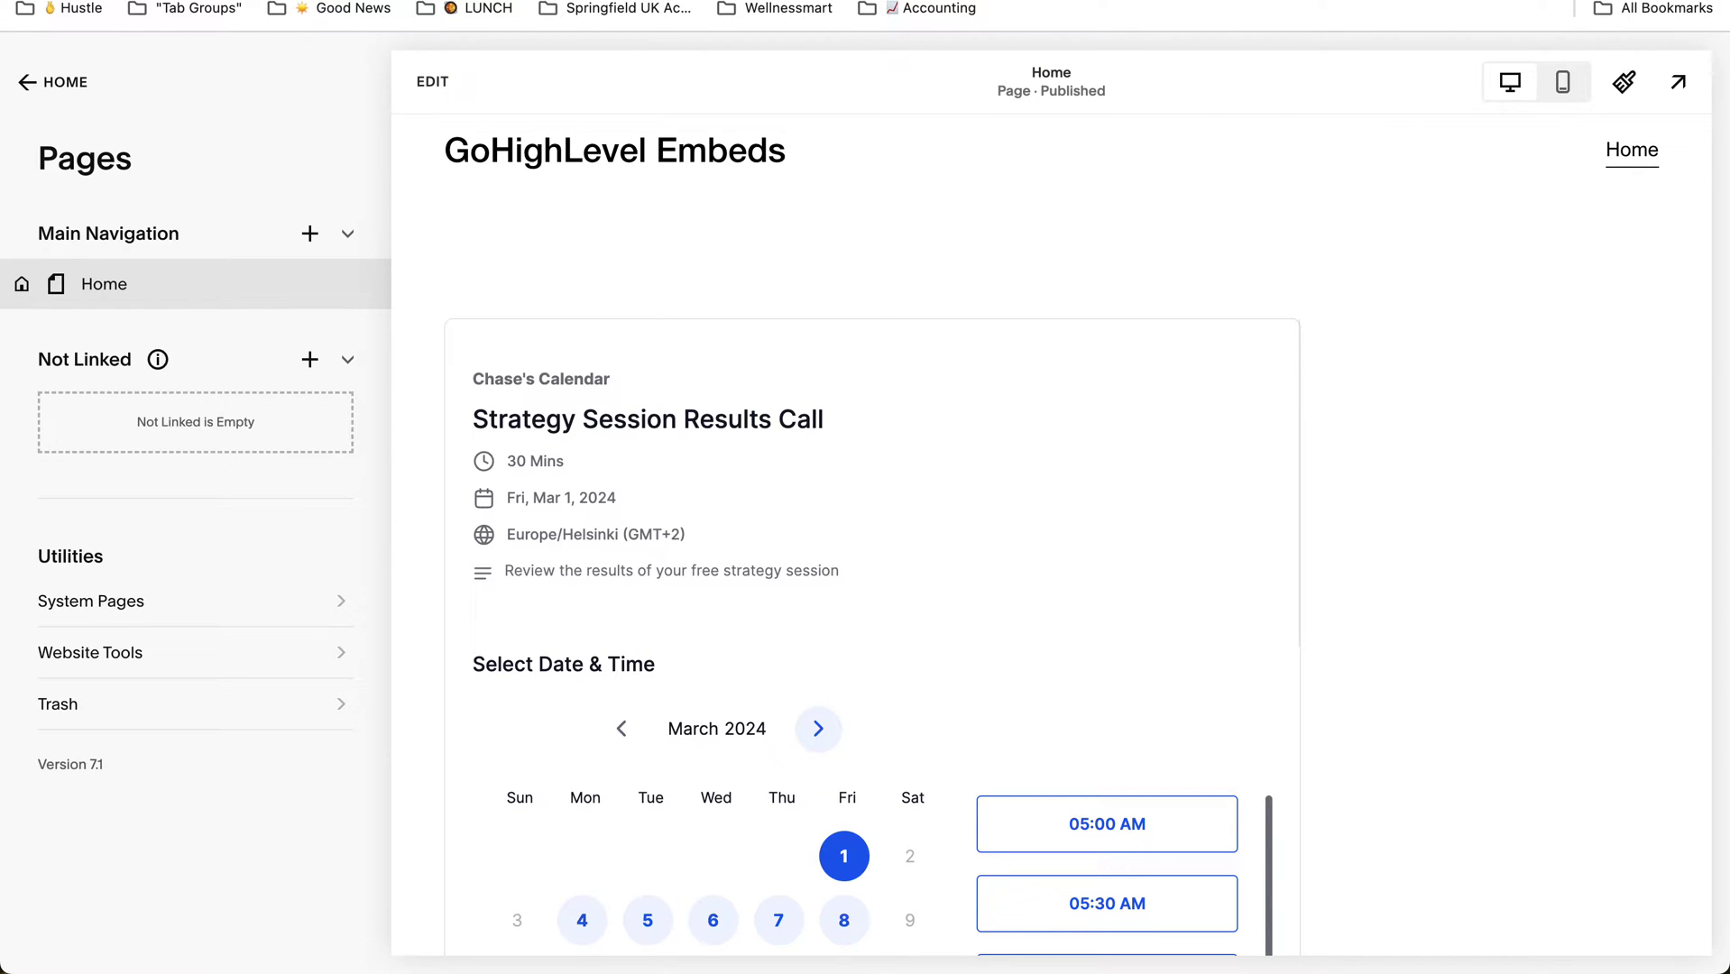
# Step: Switch to the Tag Manager container's variables and go to its Admin settings
pyautogui.click(212, 19)
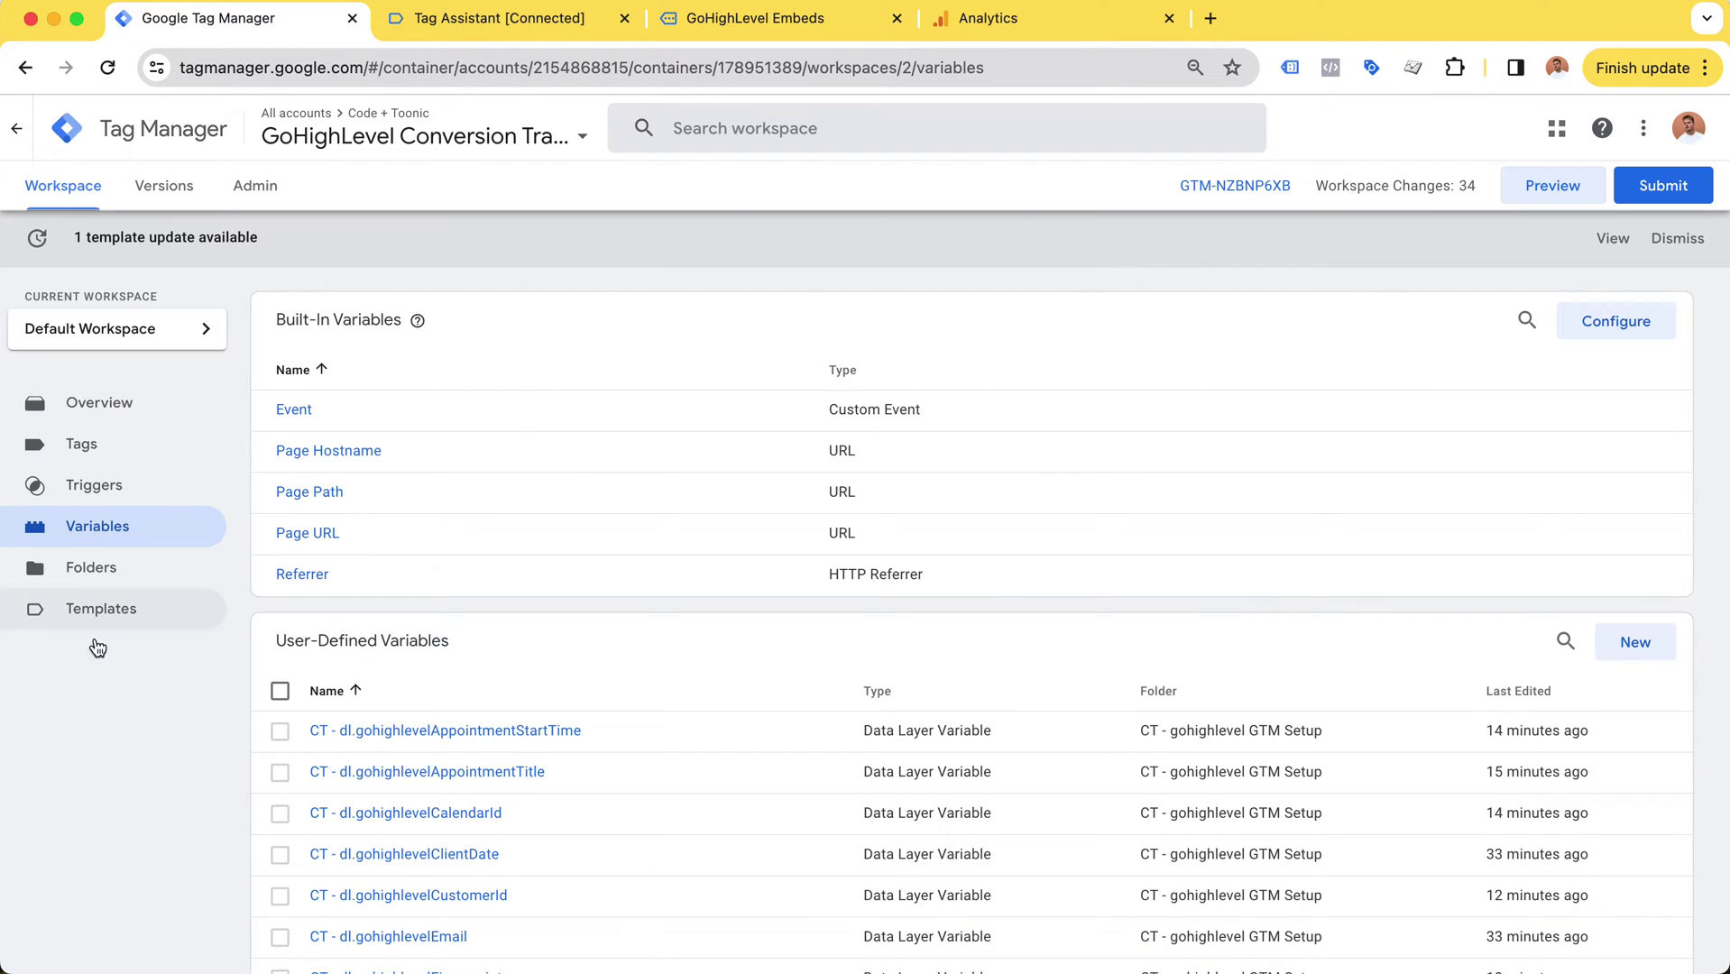
pyautogui.click(259, 188)
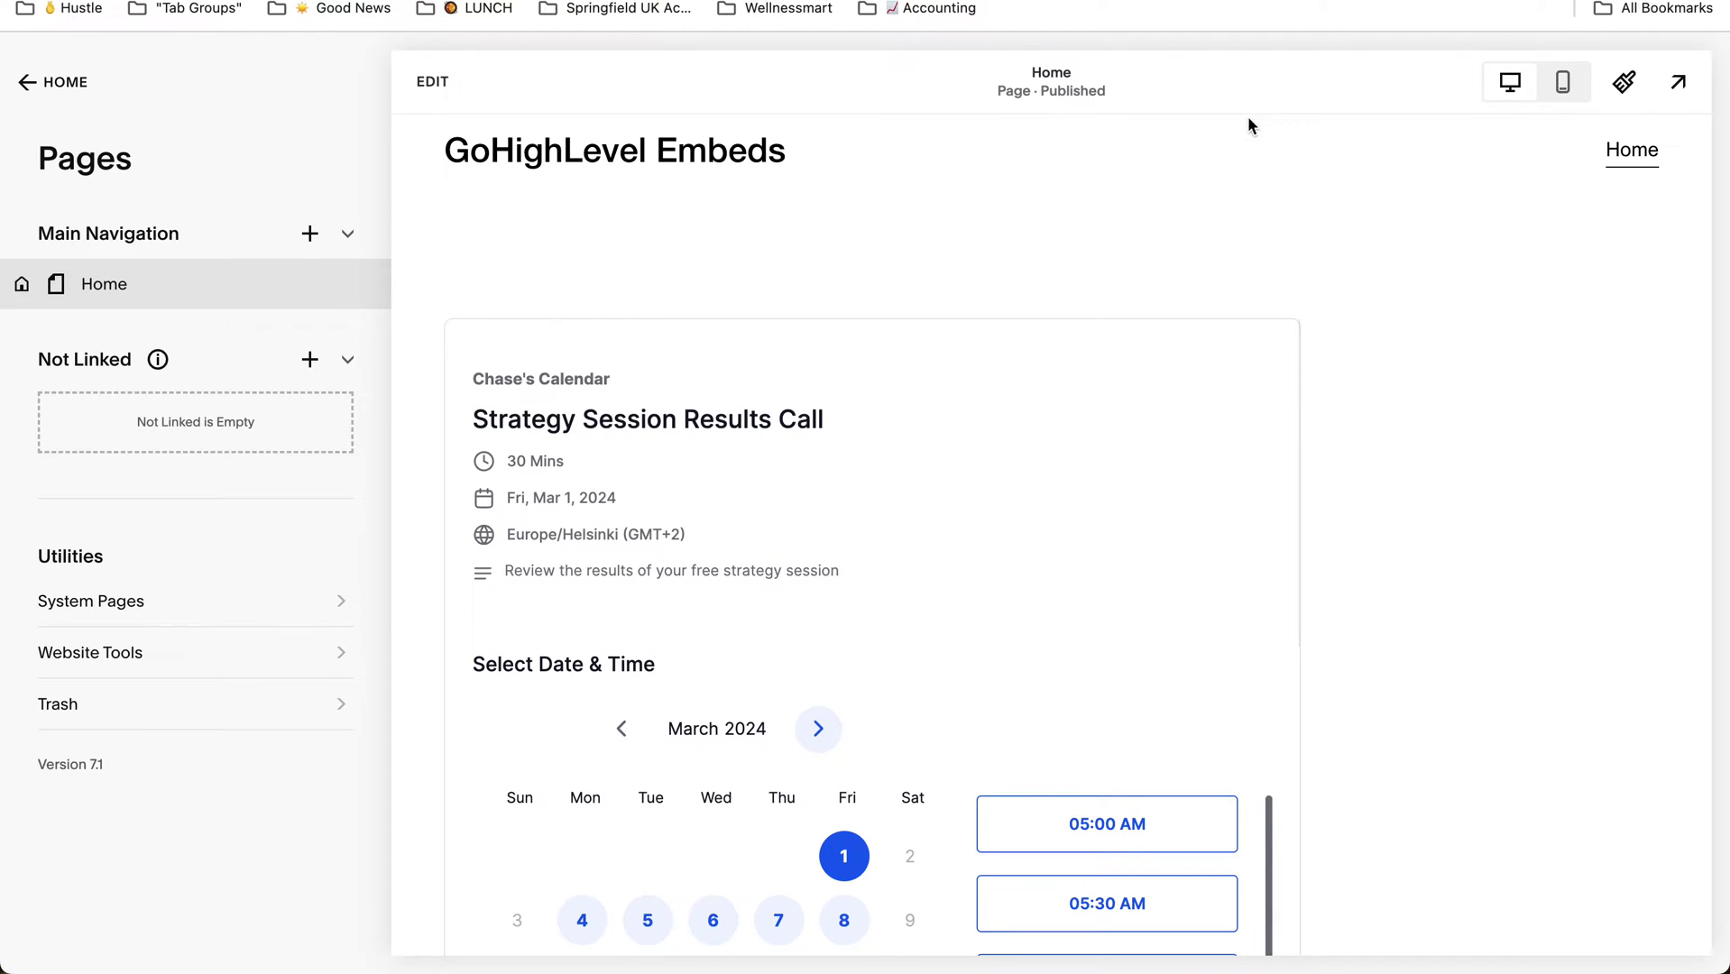
# Step: Take the Squarespace sidebar from the Pages list back to the main site menu
pyautogui.scroll(-1, 1298, 246)
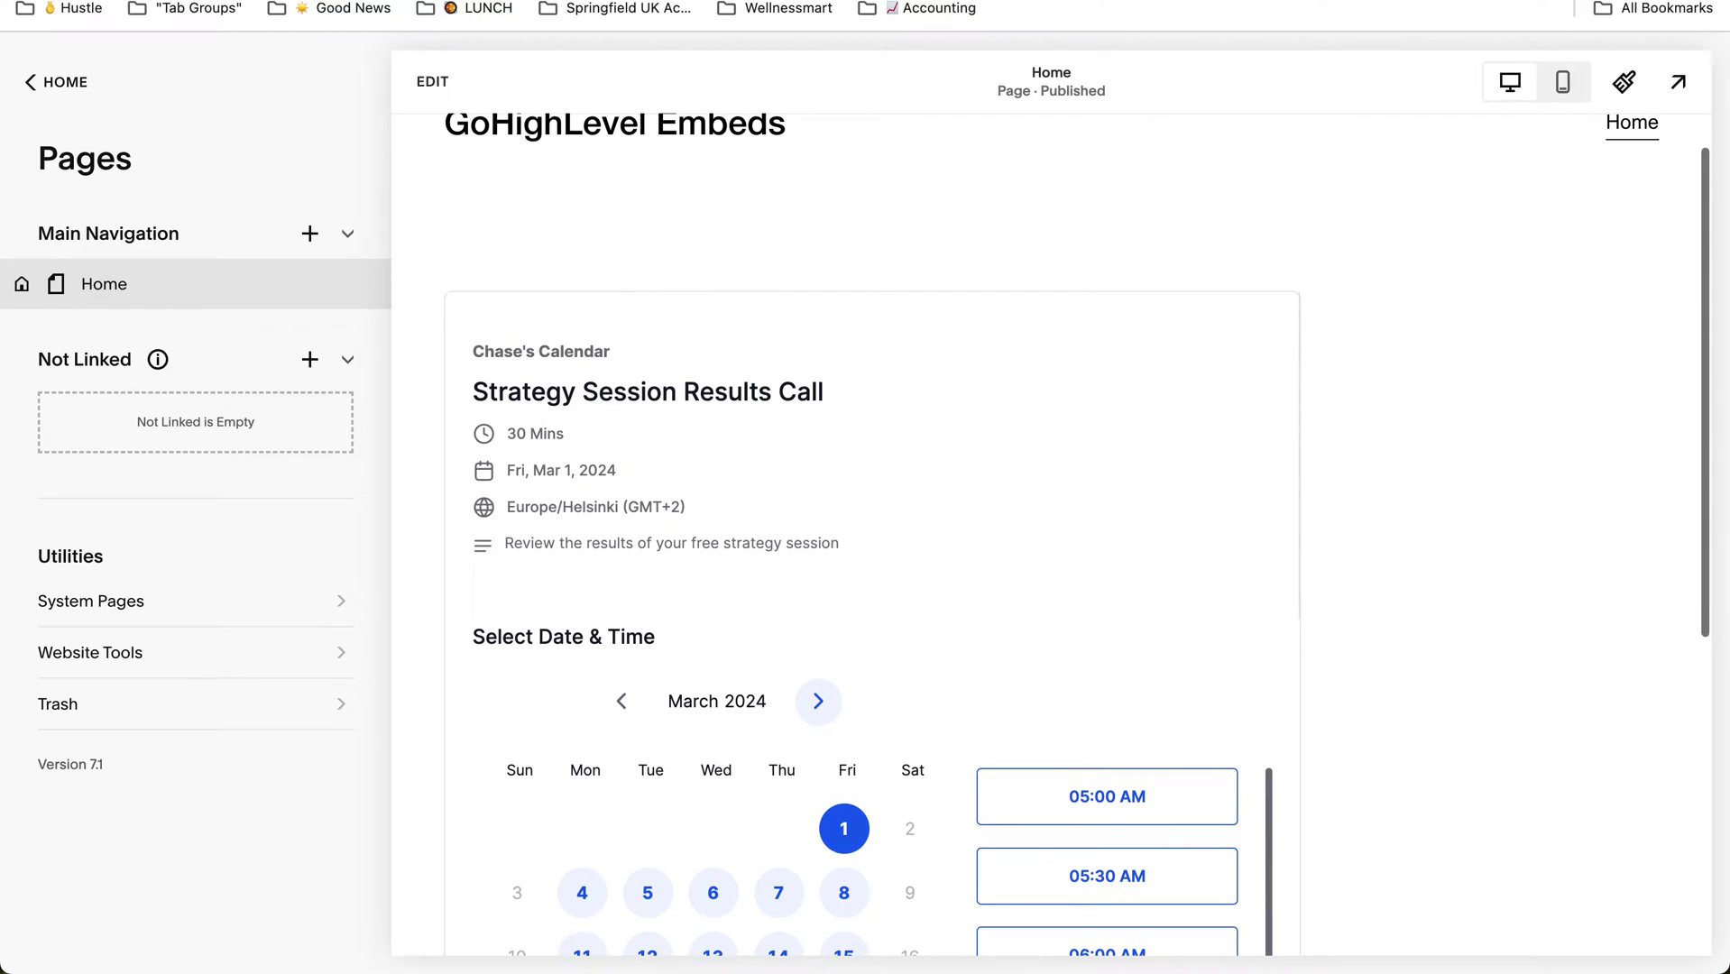
pyautogui.click(32, 84)
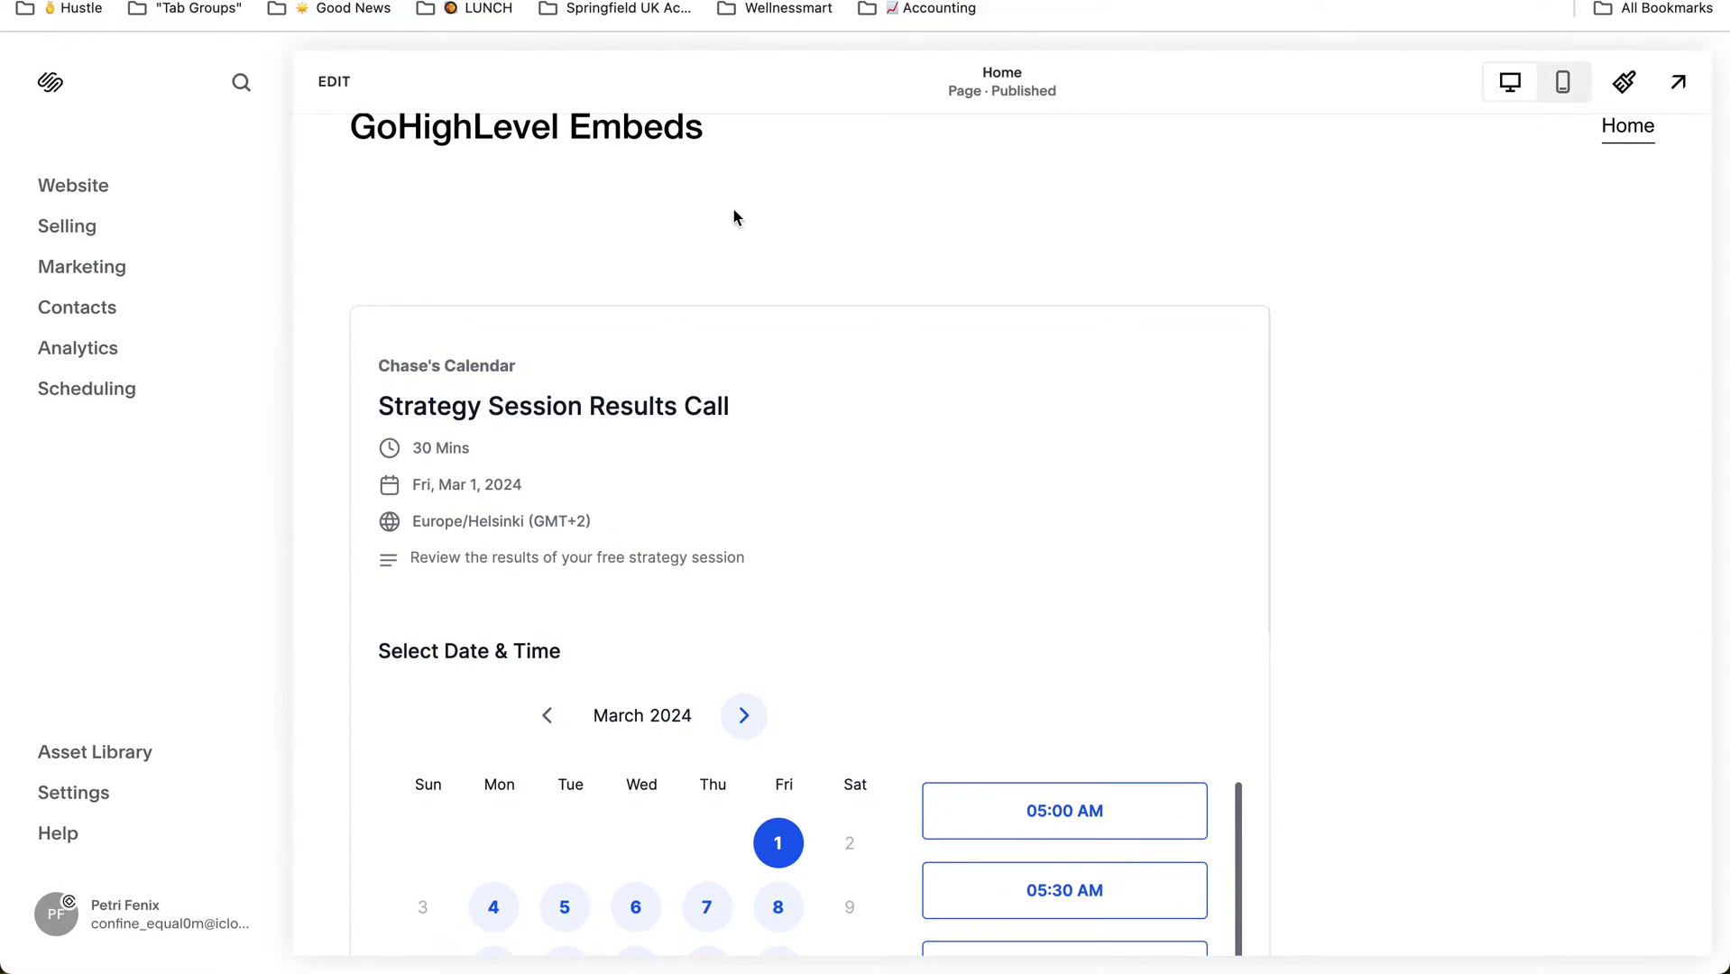
pyautogui.scroll(-1, 802, 221)
# Step: Inspect the booking calendar iframe with the element picker, then close developer tools
pyautogui.press('super+shift+c')
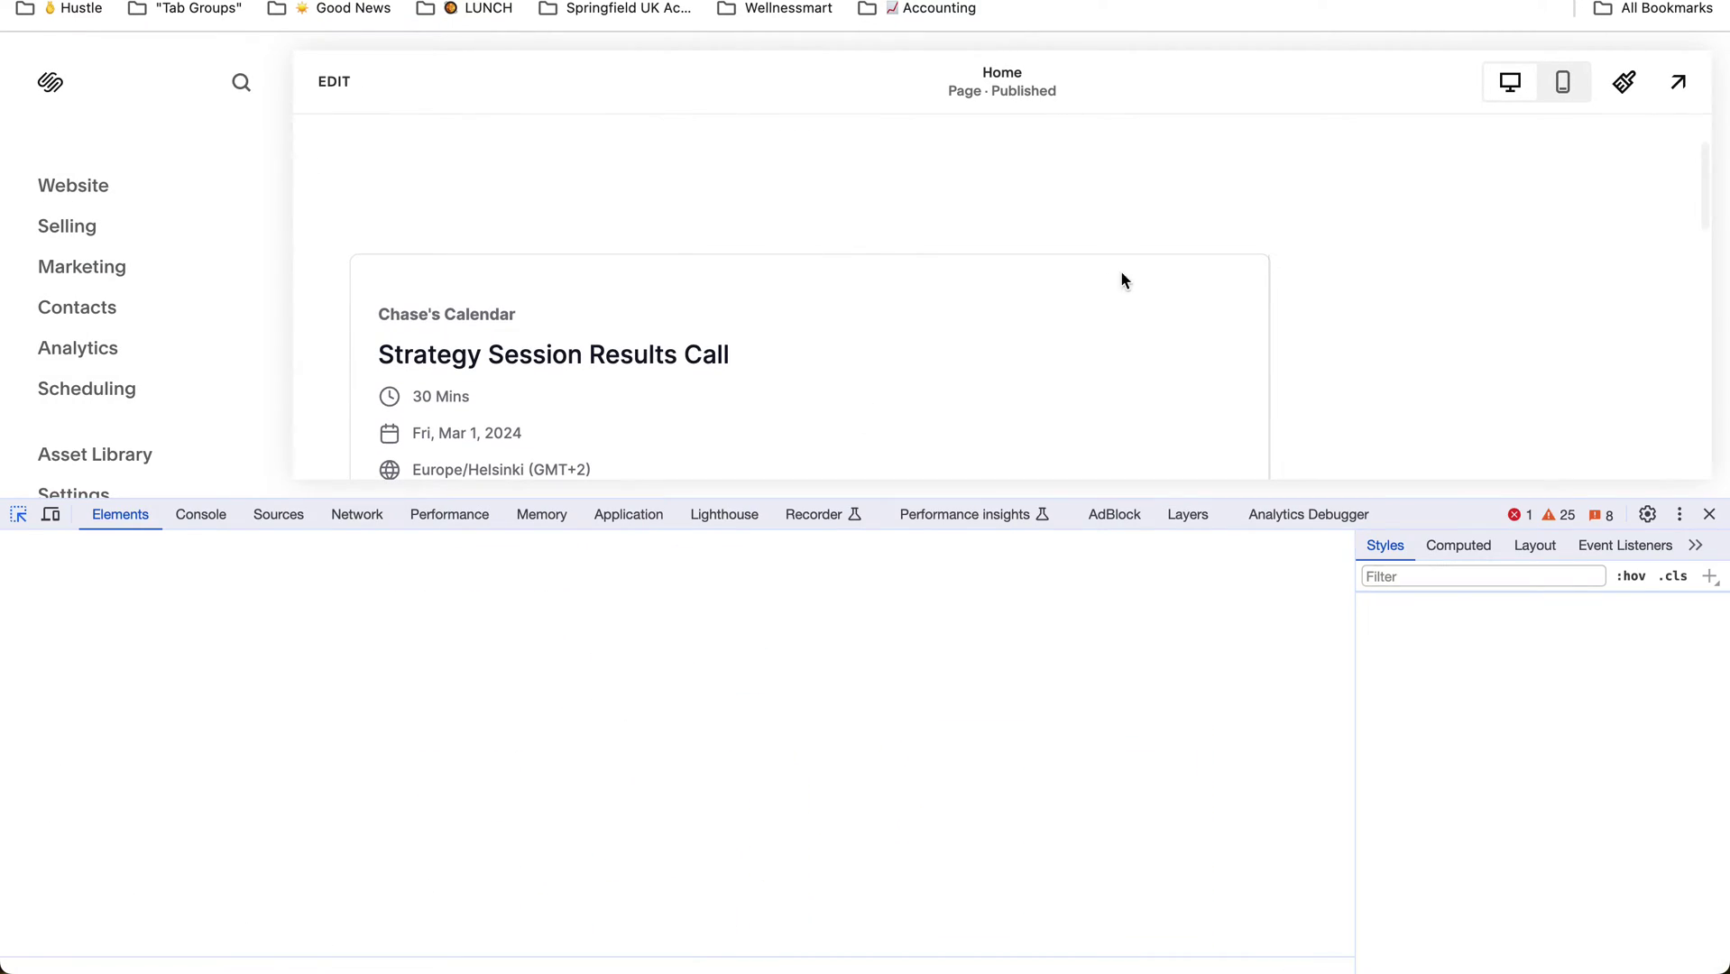
pyautogui.click(1225, 263)
pyautogui.scroll(5, 511, 865)
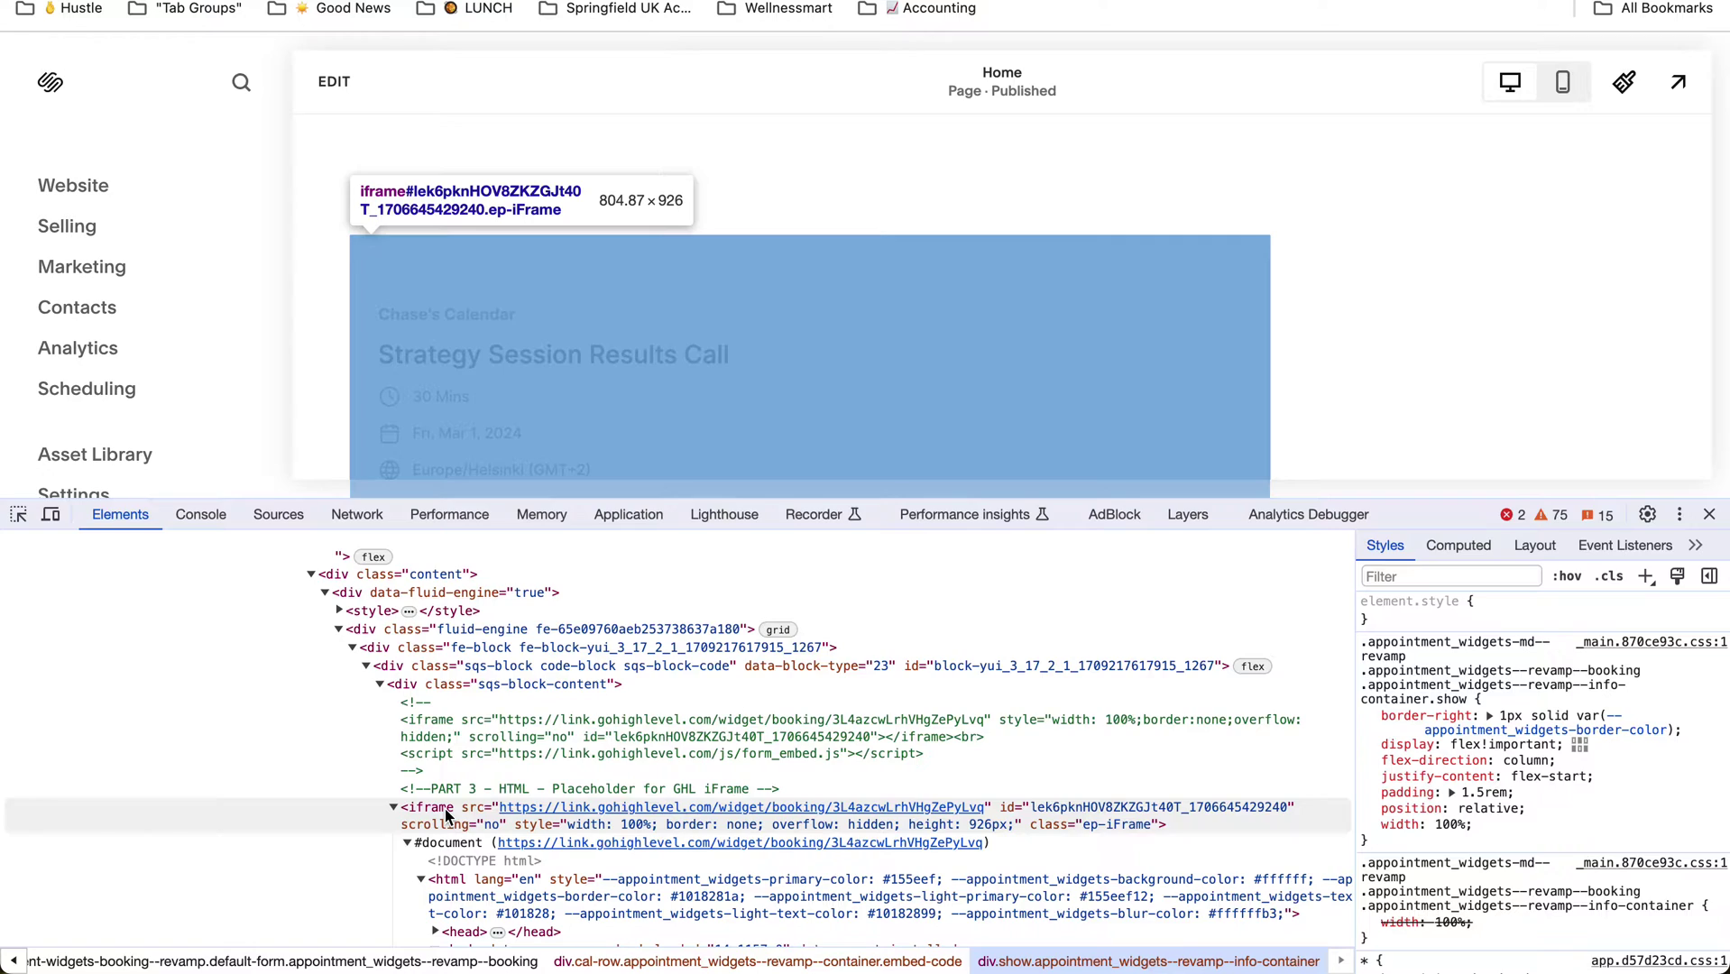
pyautogui.press('super+alt+i')
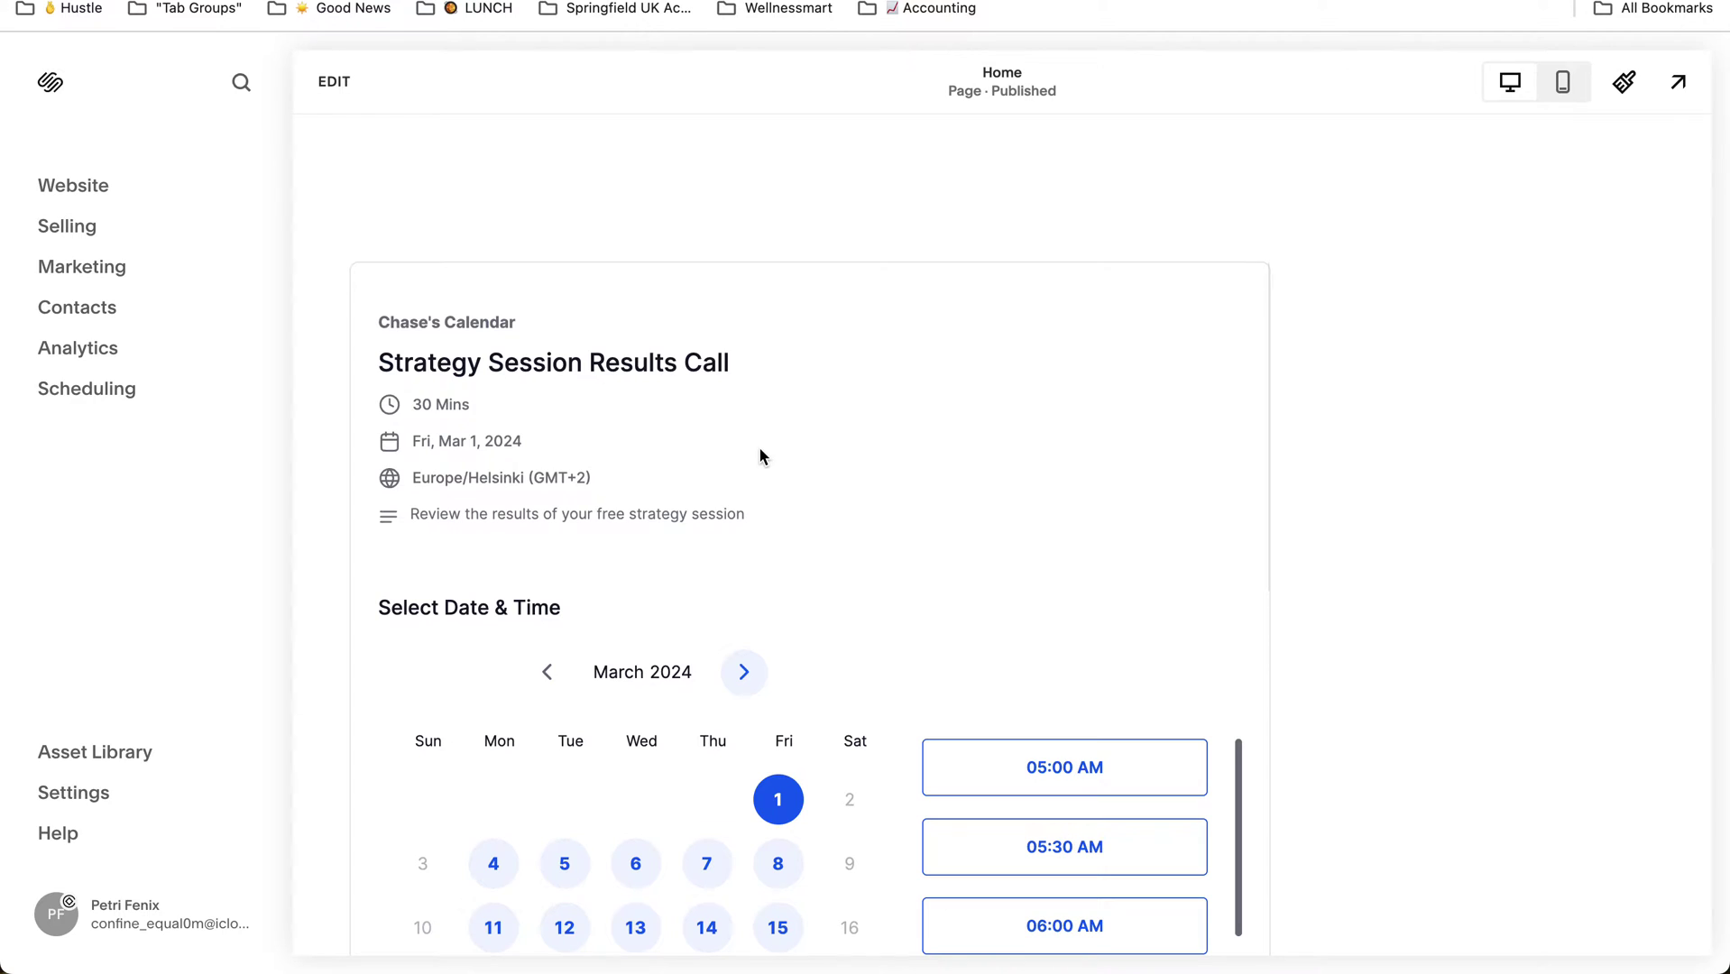
pyautogui.scroll(-2, 760, 456)
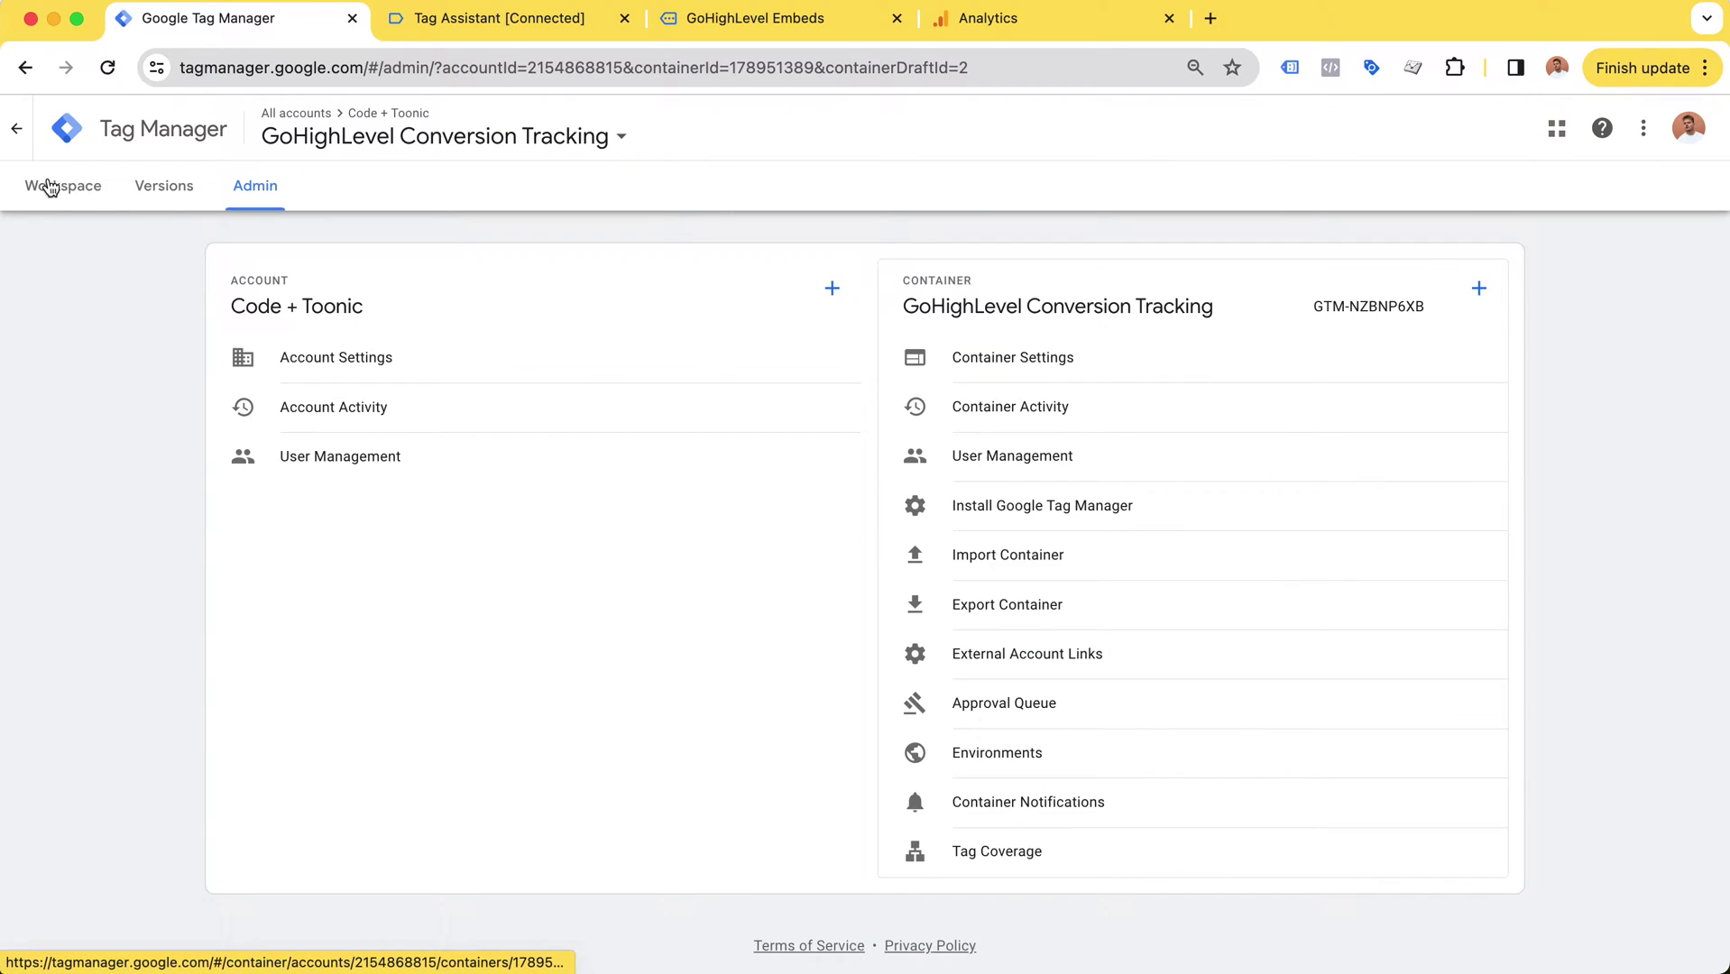
# Step: Return to the GTM workspace, then reopen developer tools on the live GoHighLevel Embeds calendar
pyautogui.click(54, 191)
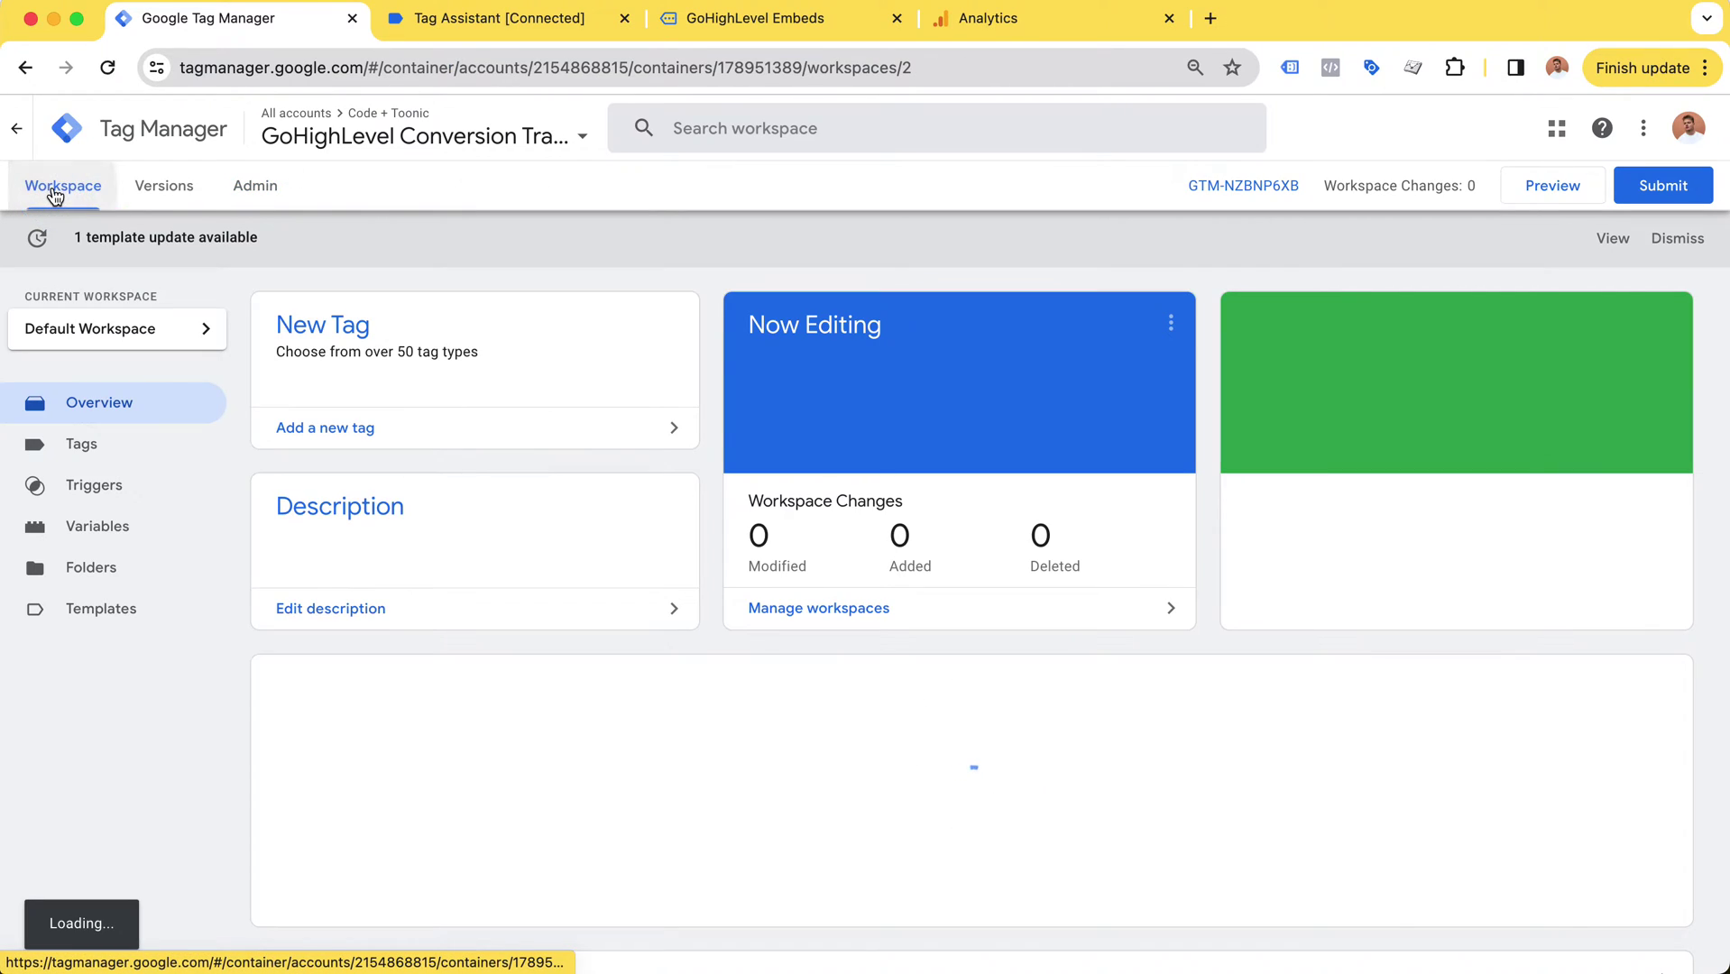
pyautogui.click(709, 27)
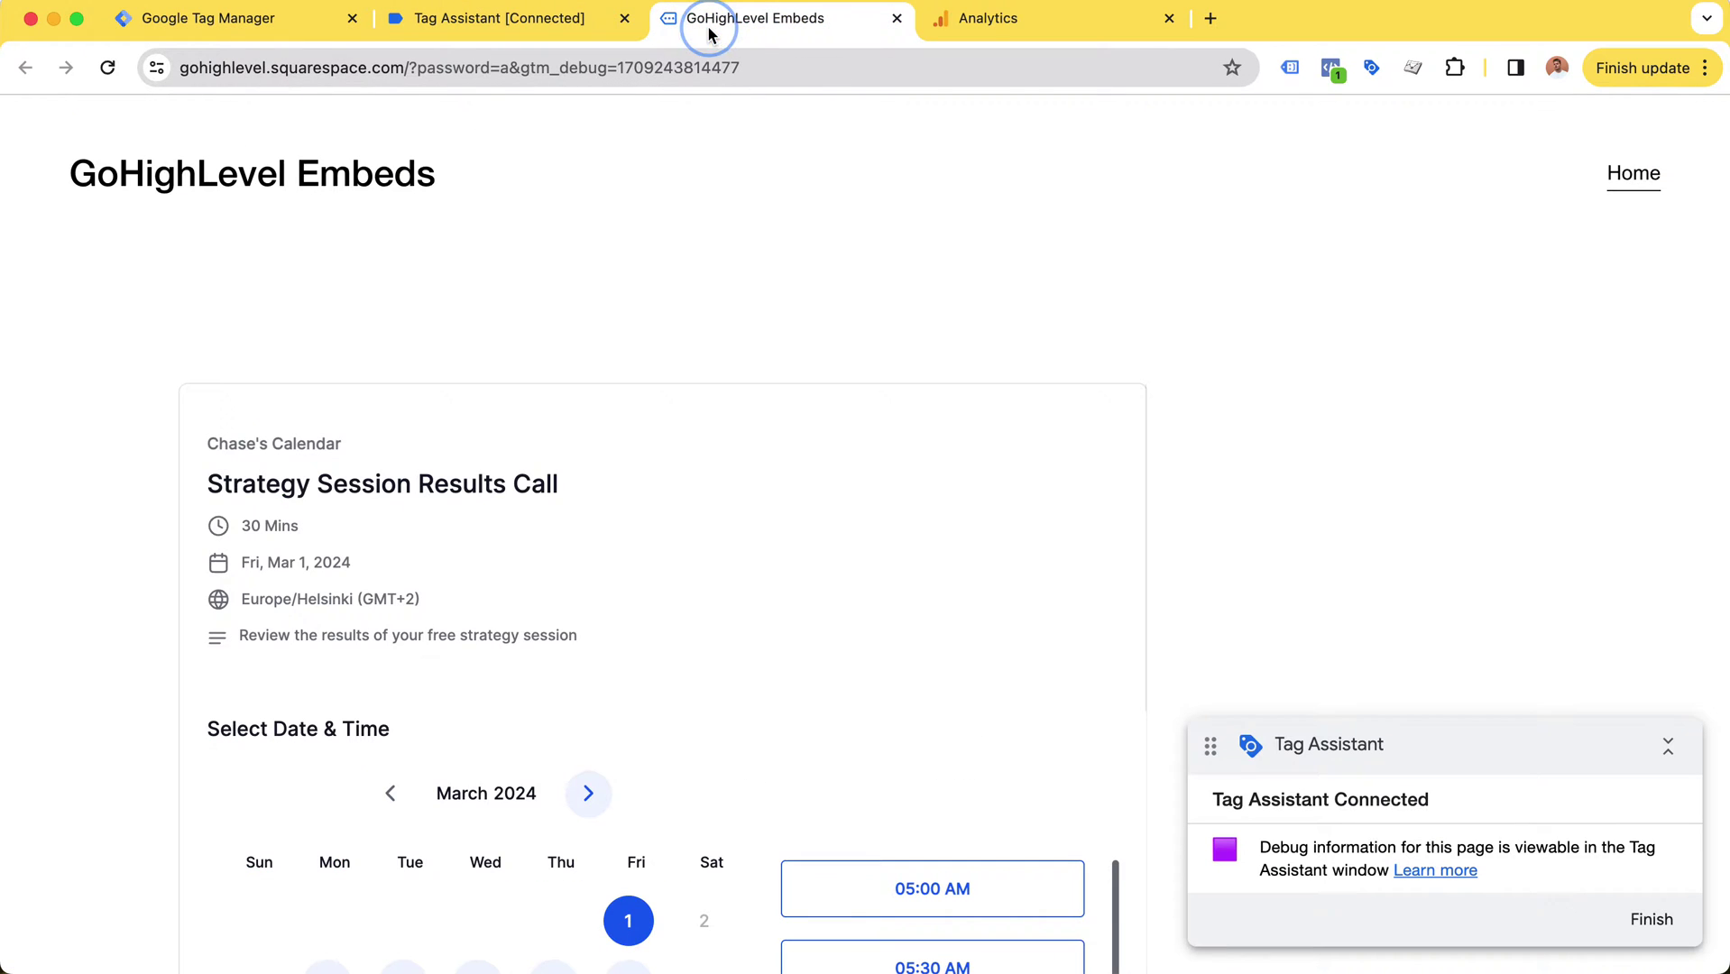
pyautogui.scroll(-6, 989, 587)
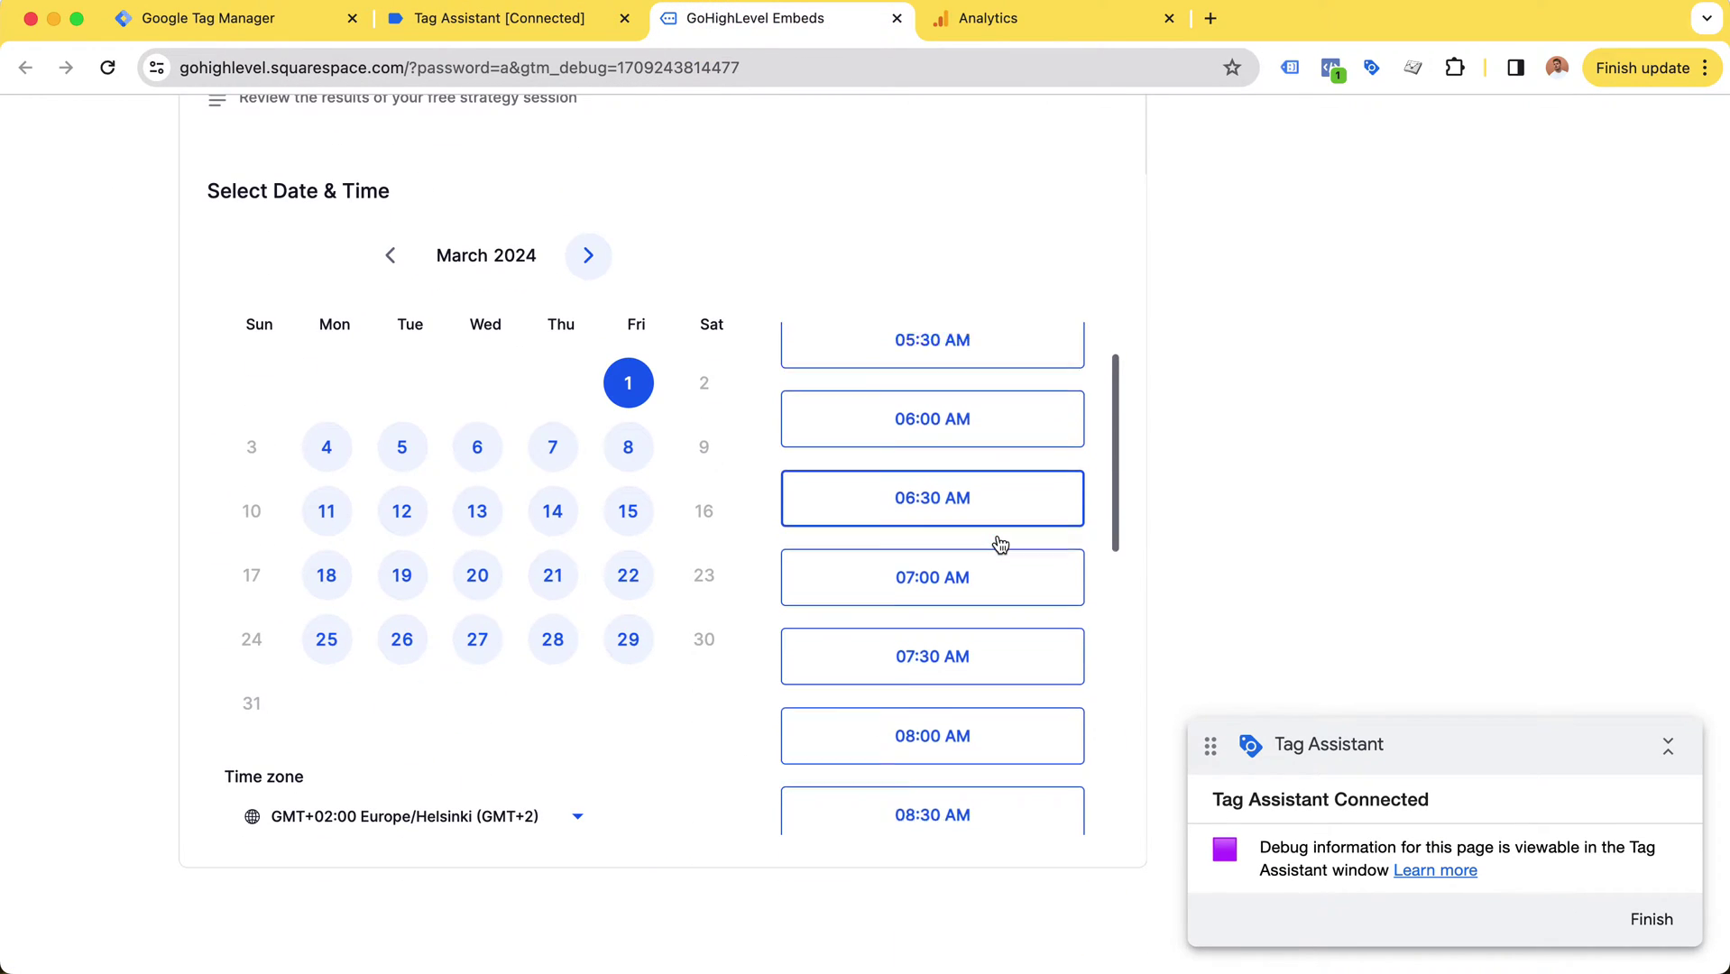
pyautogui.scroll(-5, 997, 542)
pyautogui.scroll(8, 997, 543)
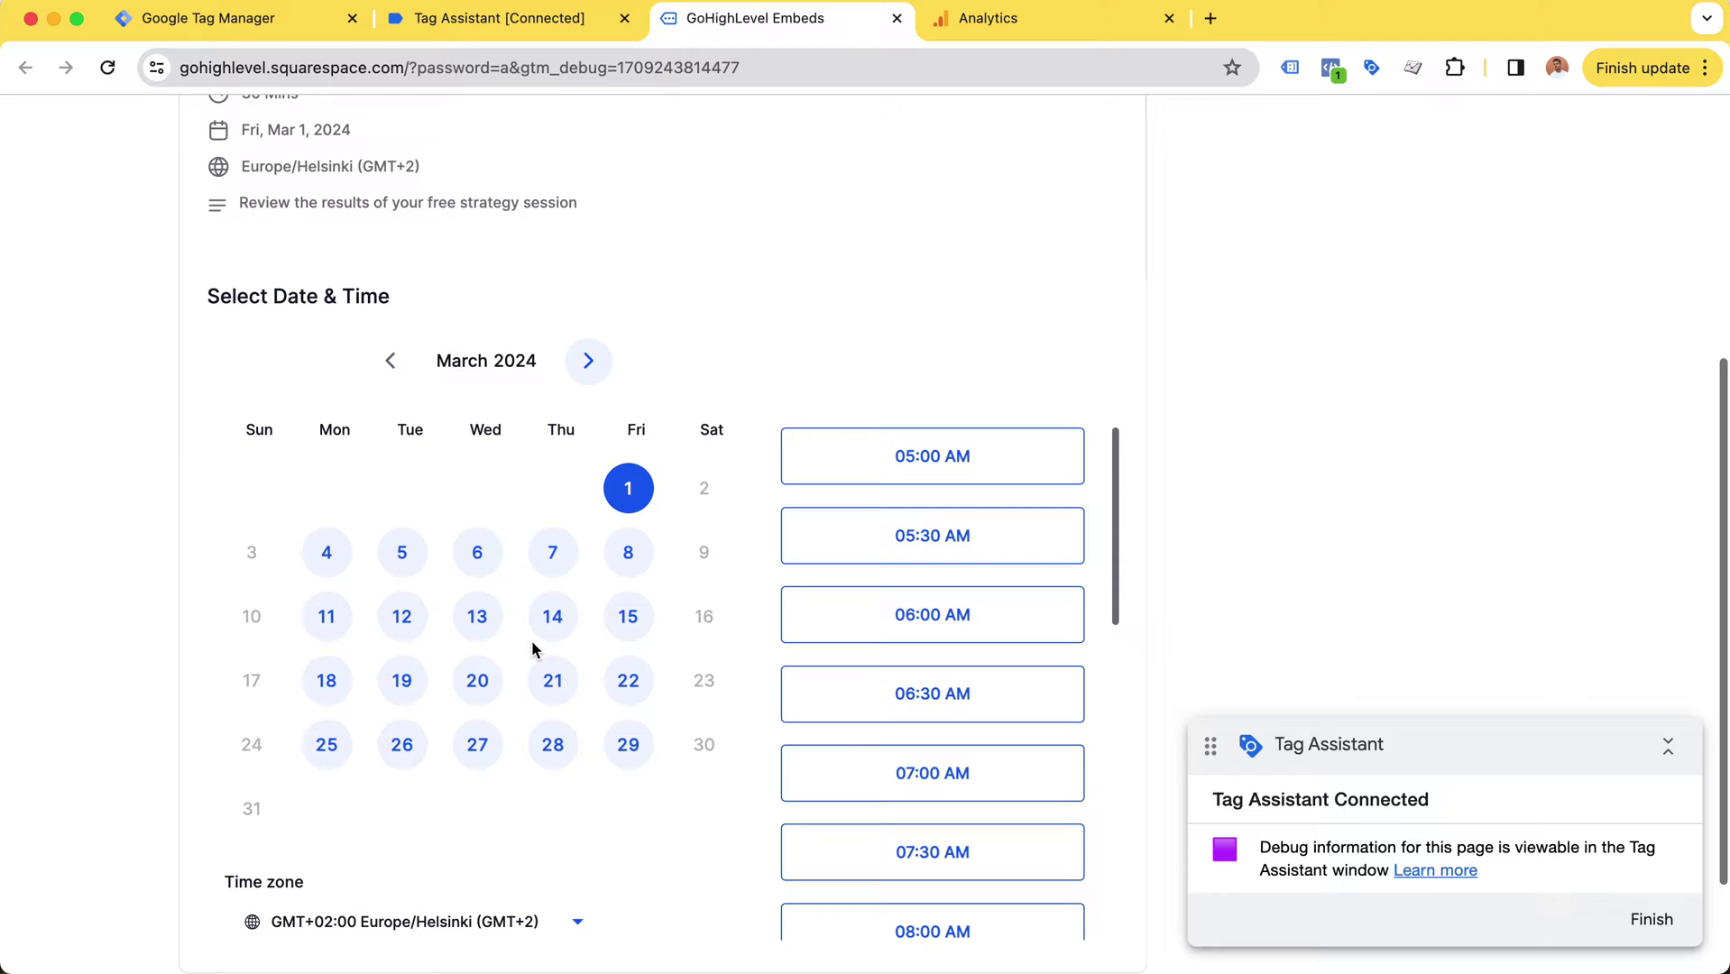
pyautogui.scroll(3, 550, 433)
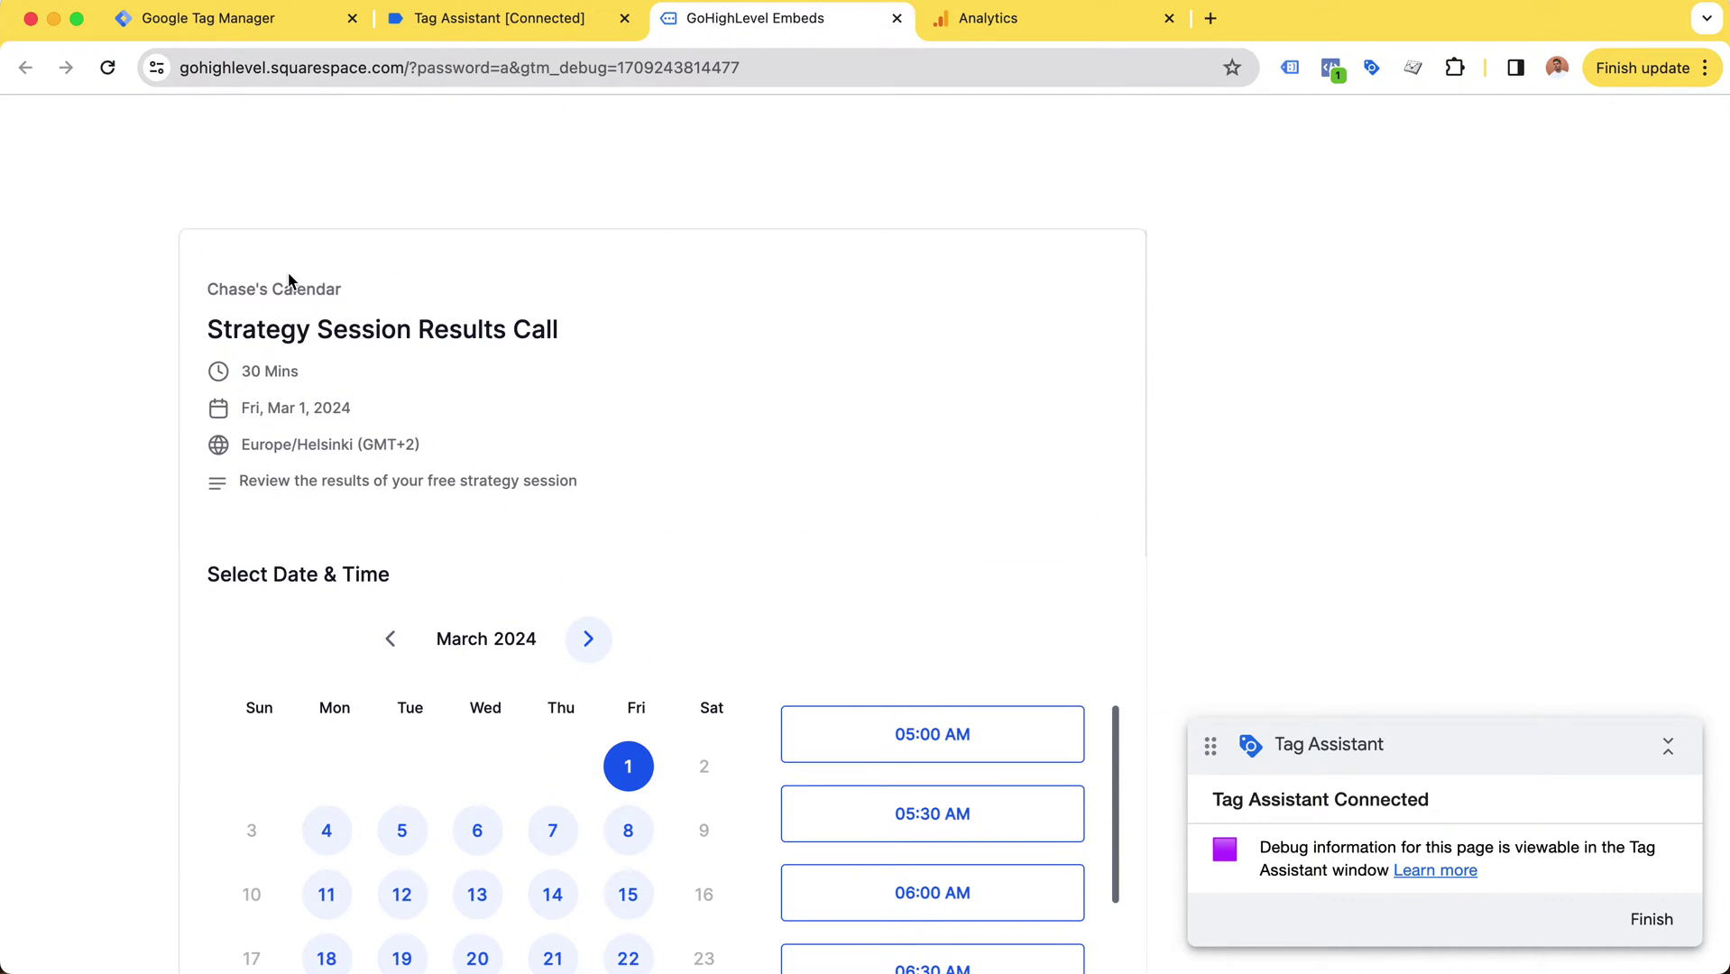
pyautogui.scroll(2, 183, 338)
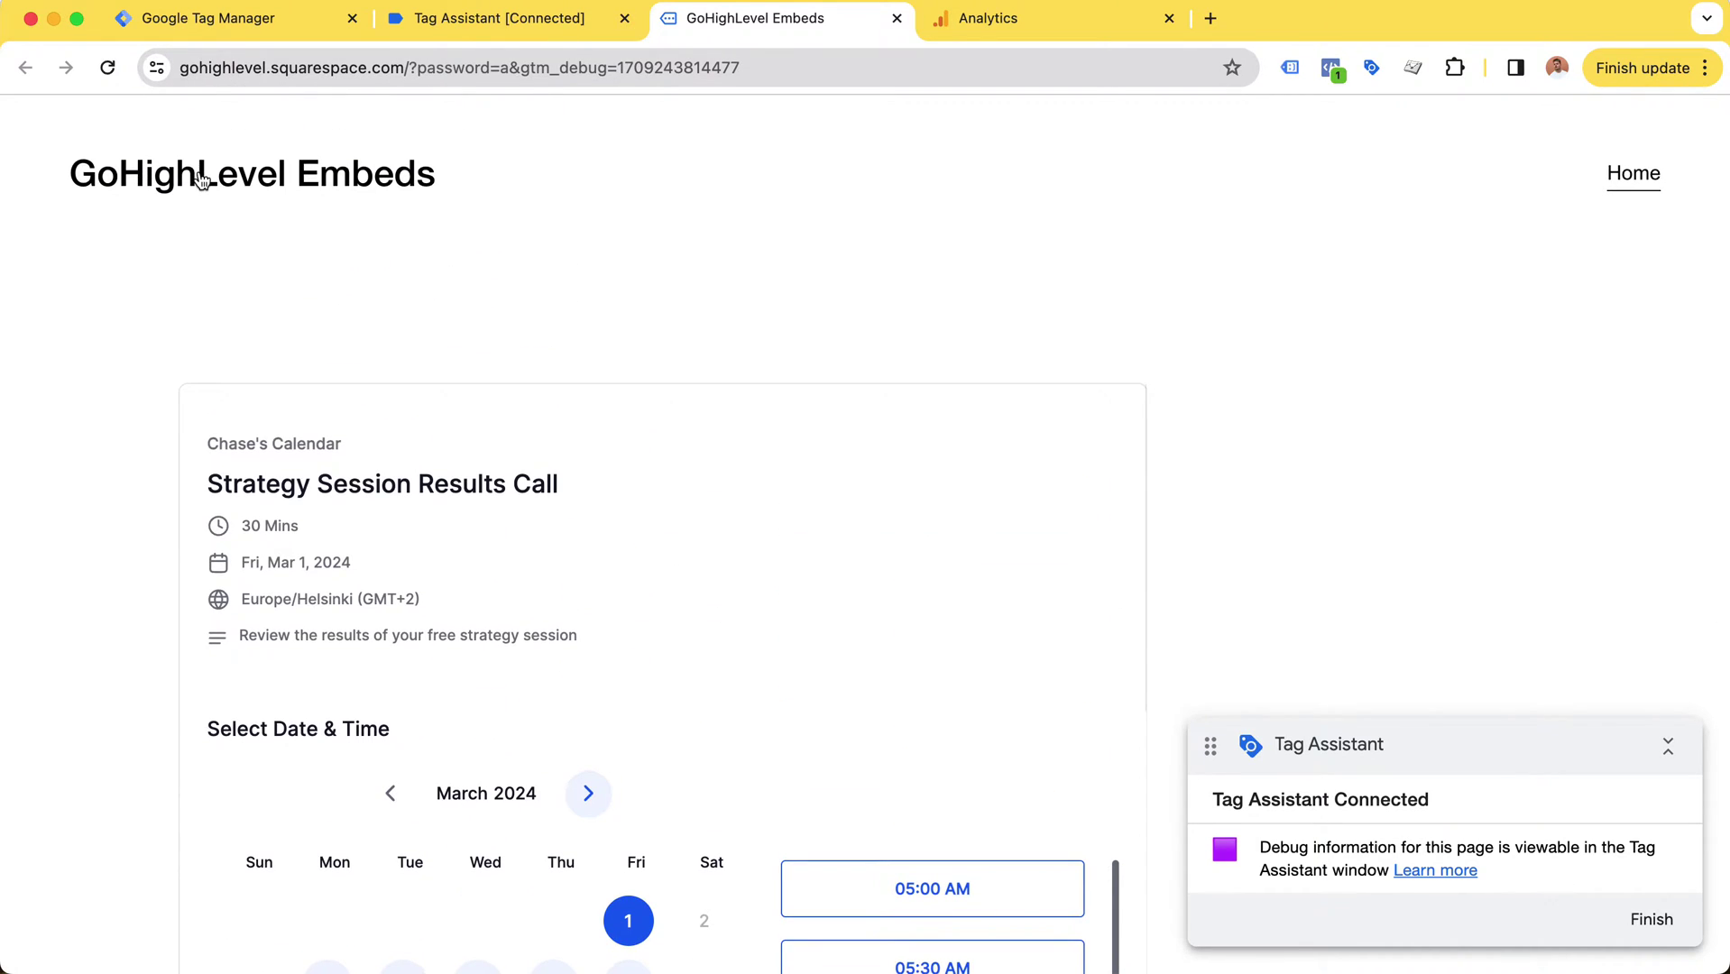
pyautogui.press('super+alt+i')
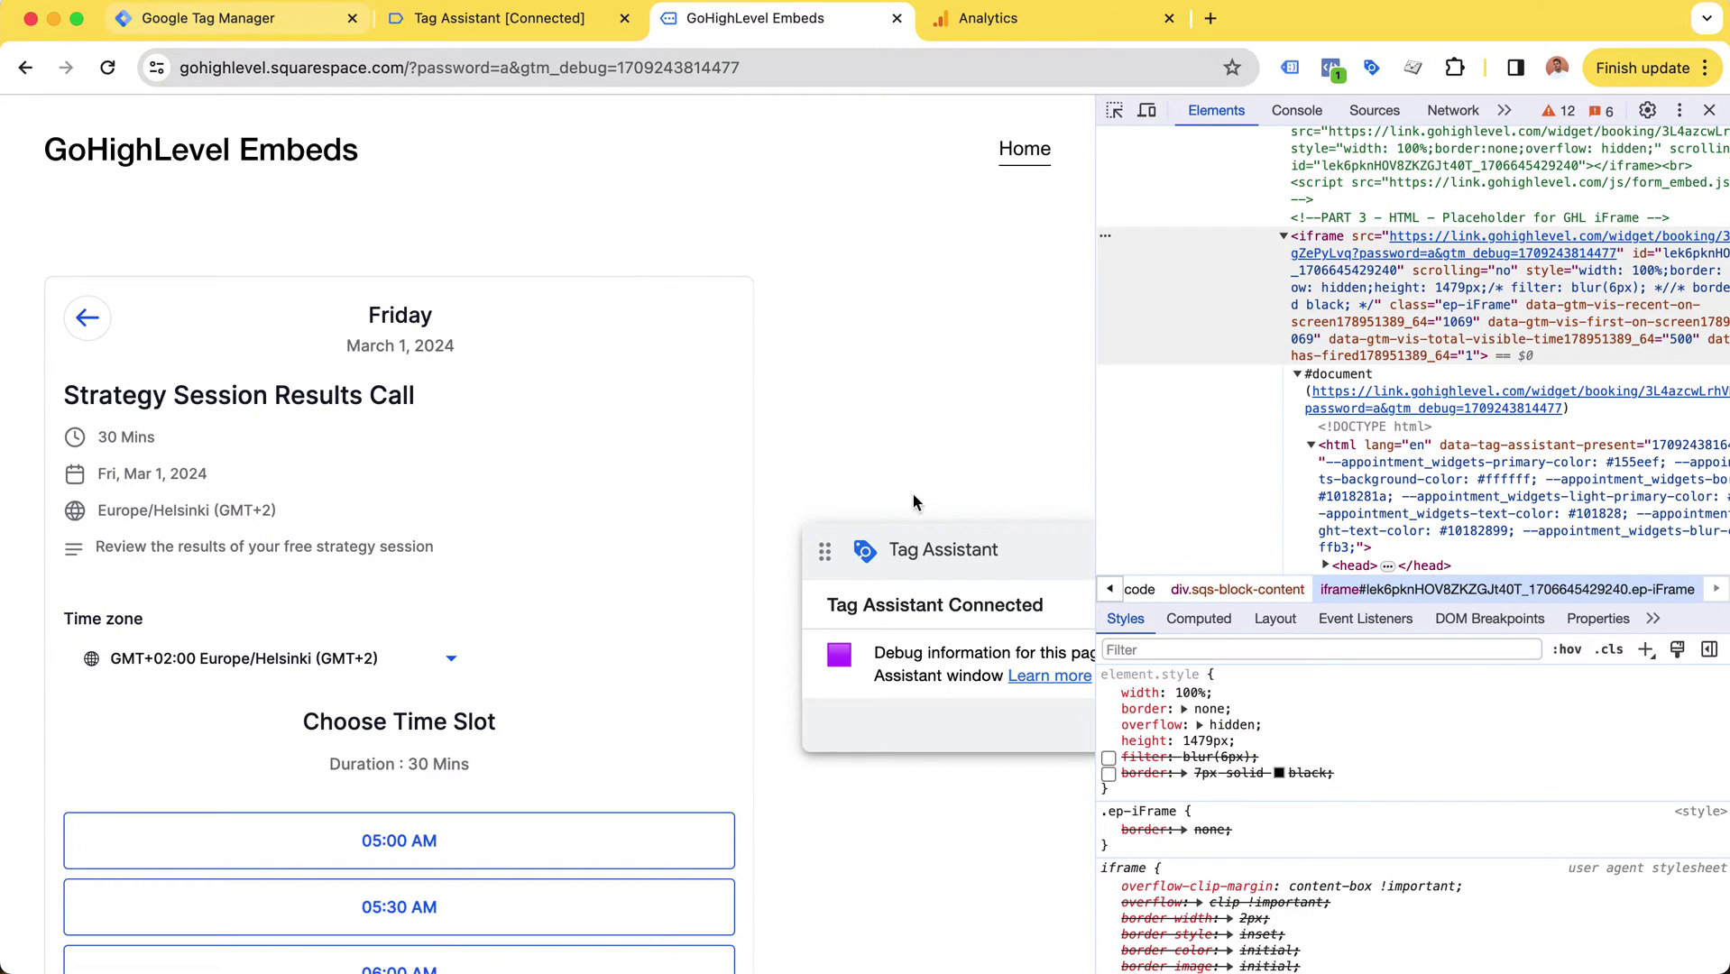
# Step: Test the iframe's inline styles: add a 7px solid black border and disable the blur(6px) filter
pyautogui.click(1110, 758)
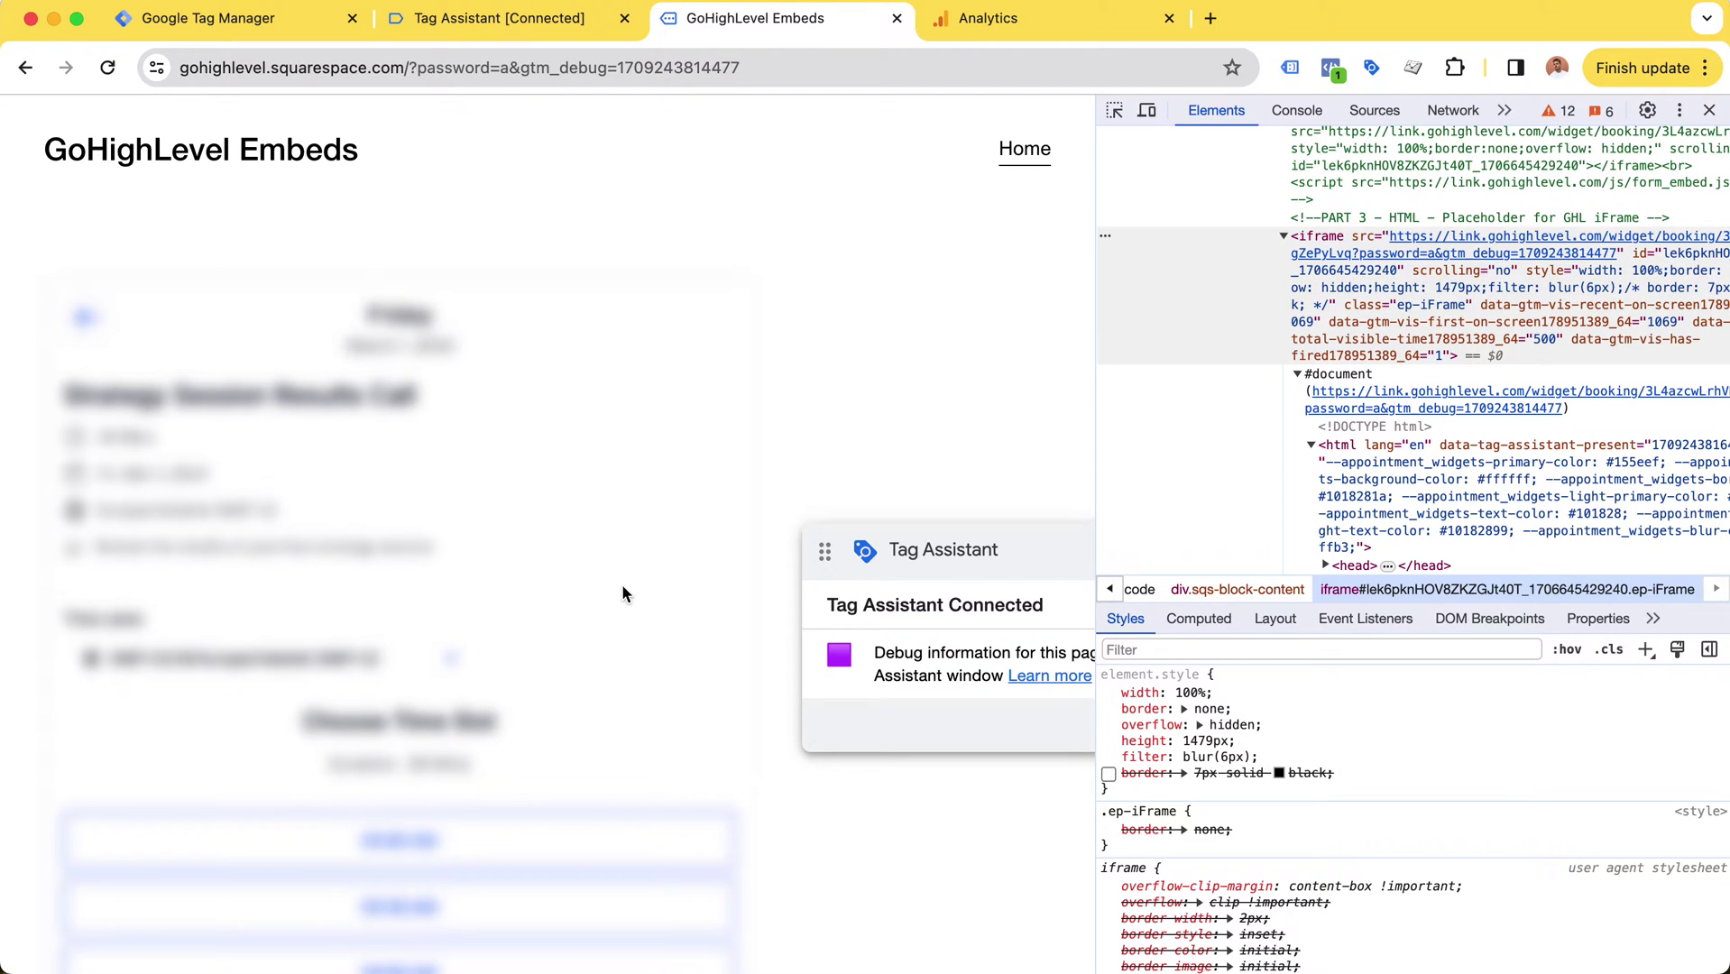
pyautogui.click(1110, 773)
pyautogui.click(1109, 757)
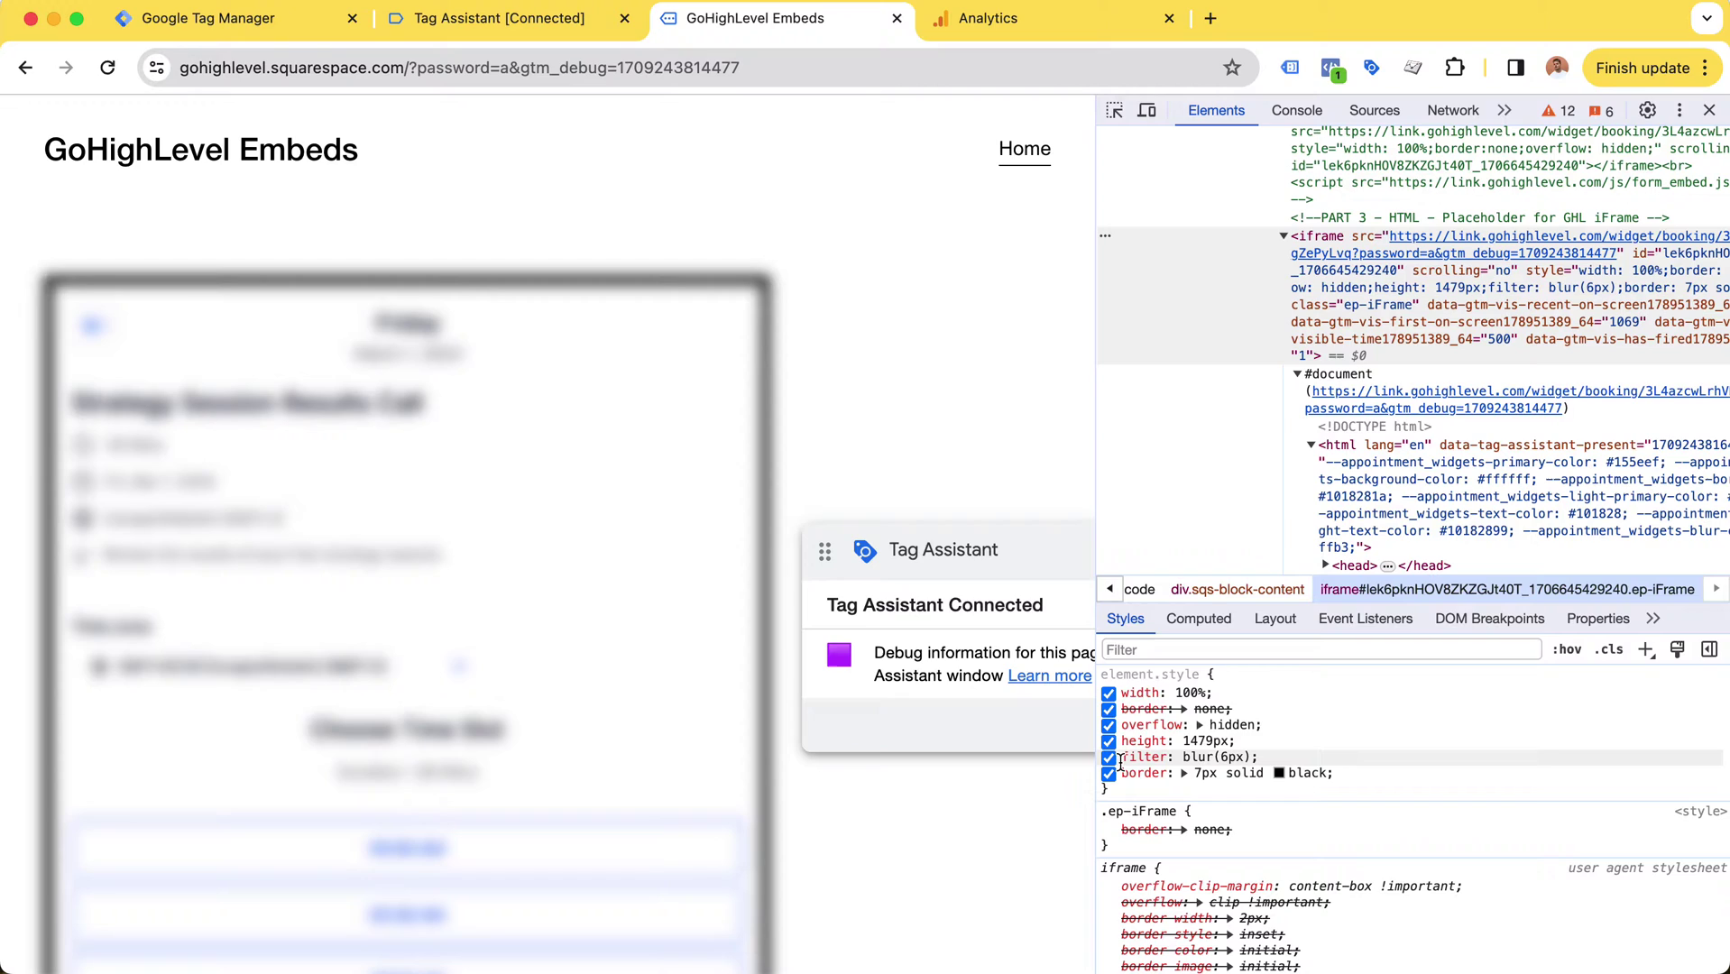
pyautogui.moveTo(1121, 760)
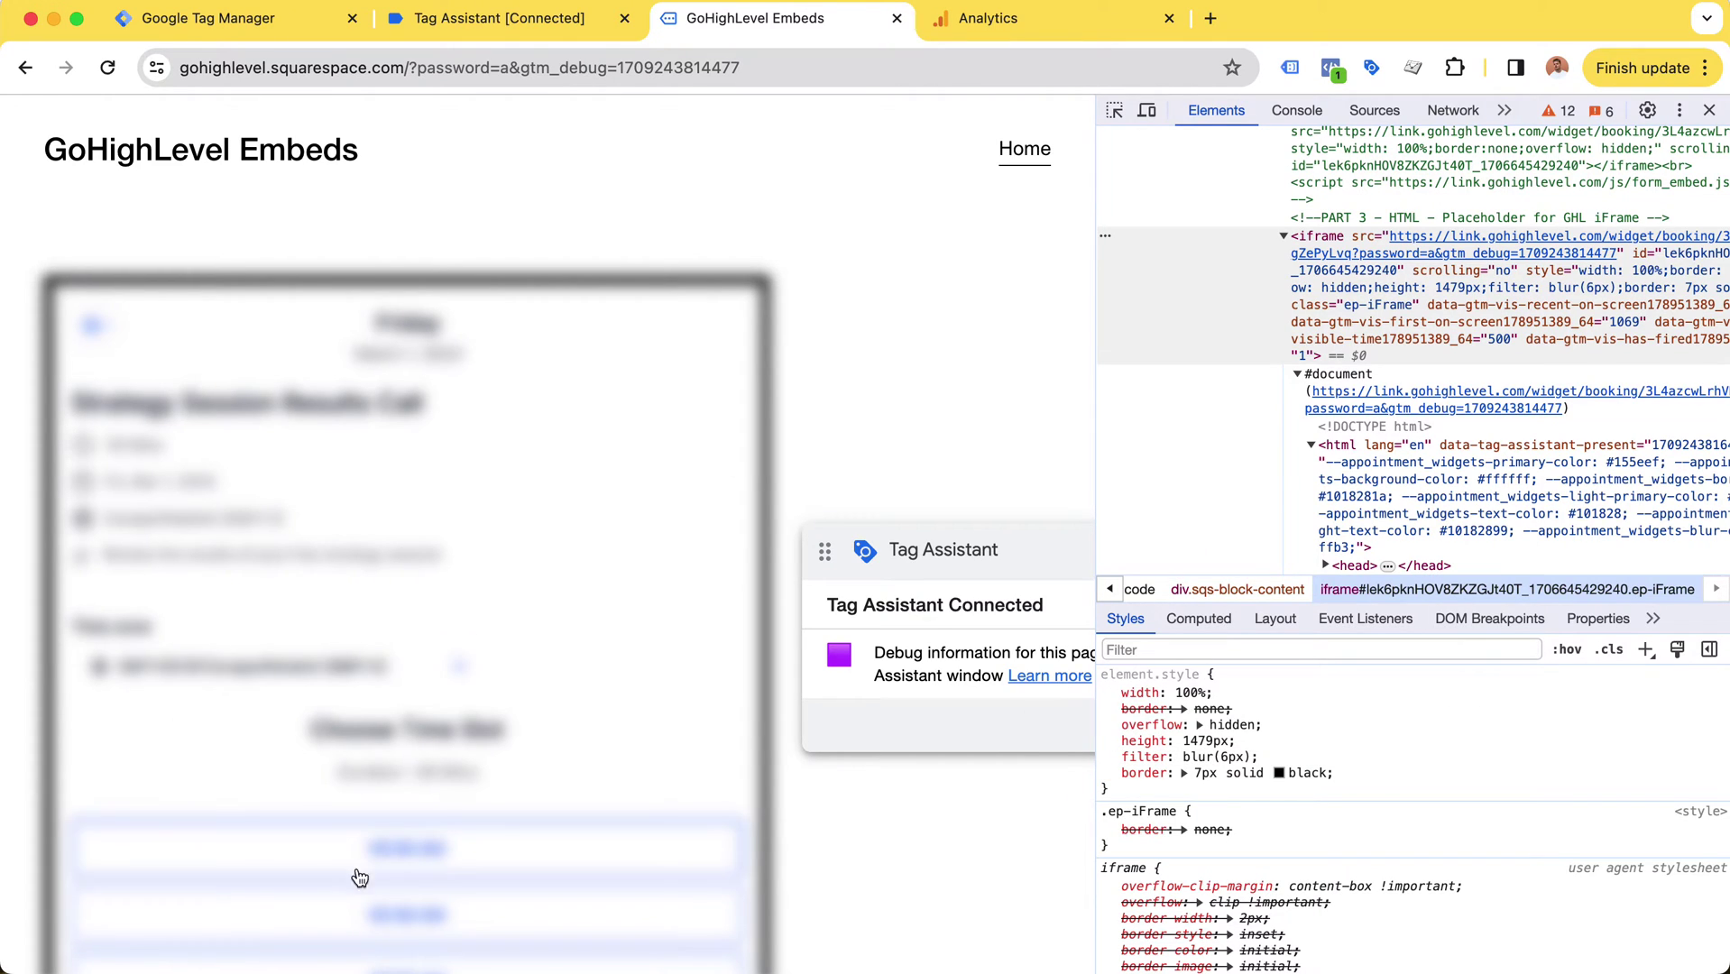
pyautogui.scroll(-1, 407, 543)
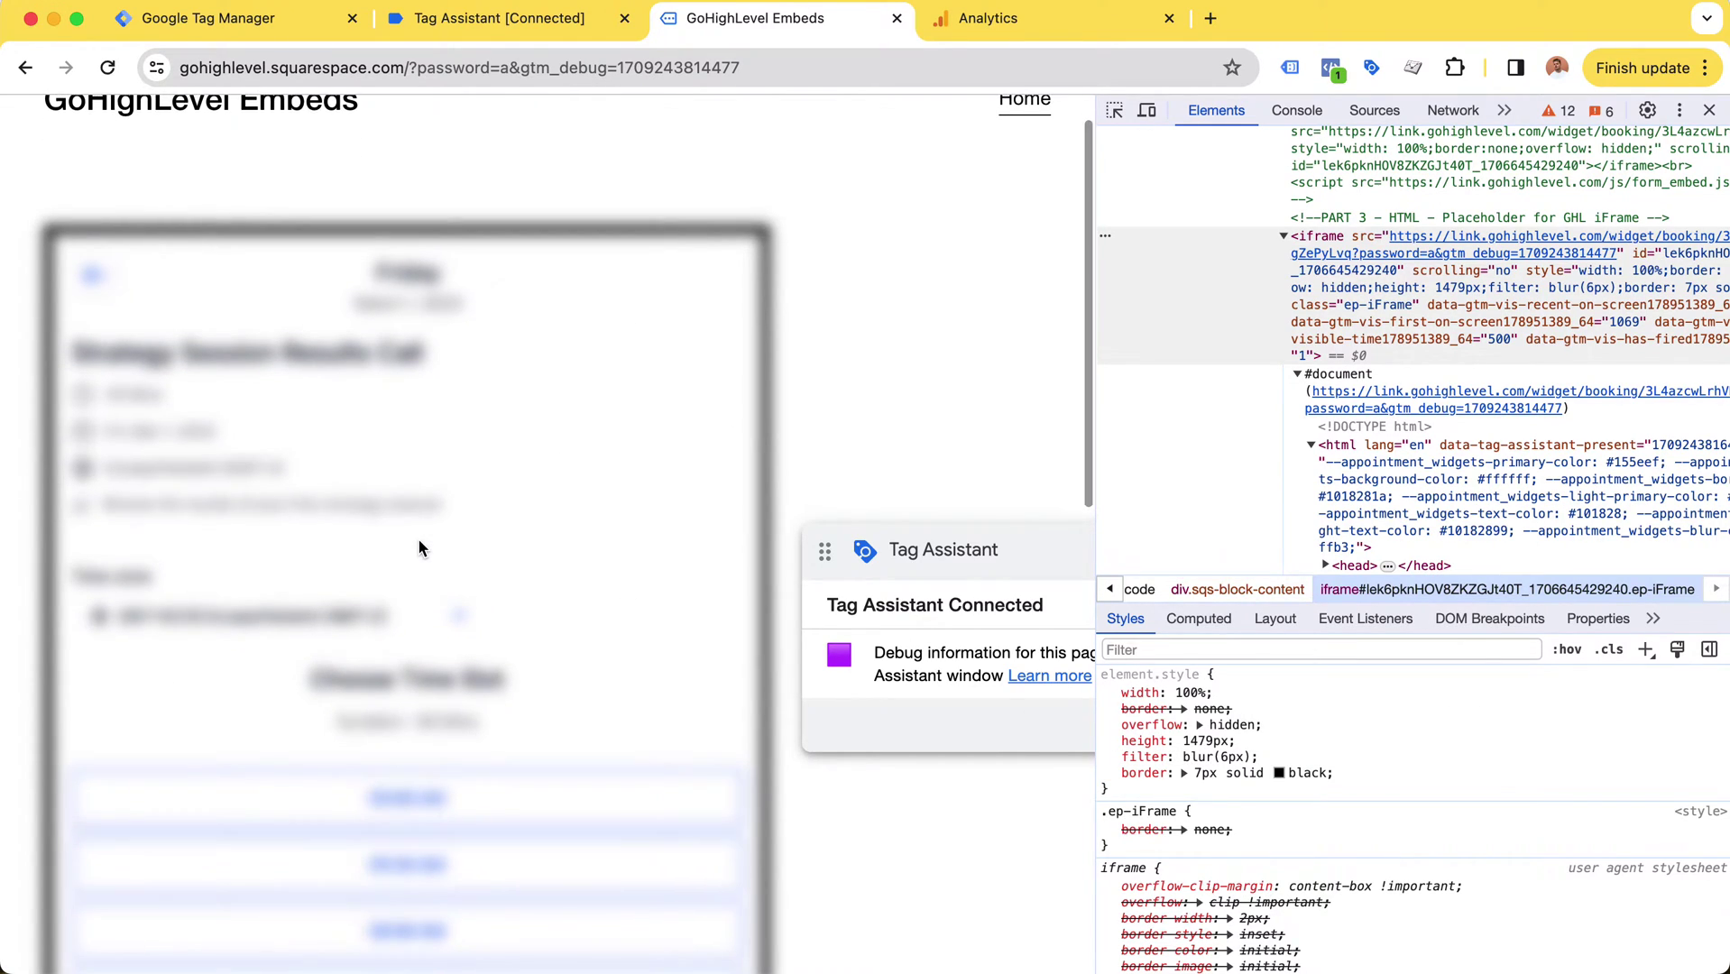
pyautogui.scroll(1, 333, 534)
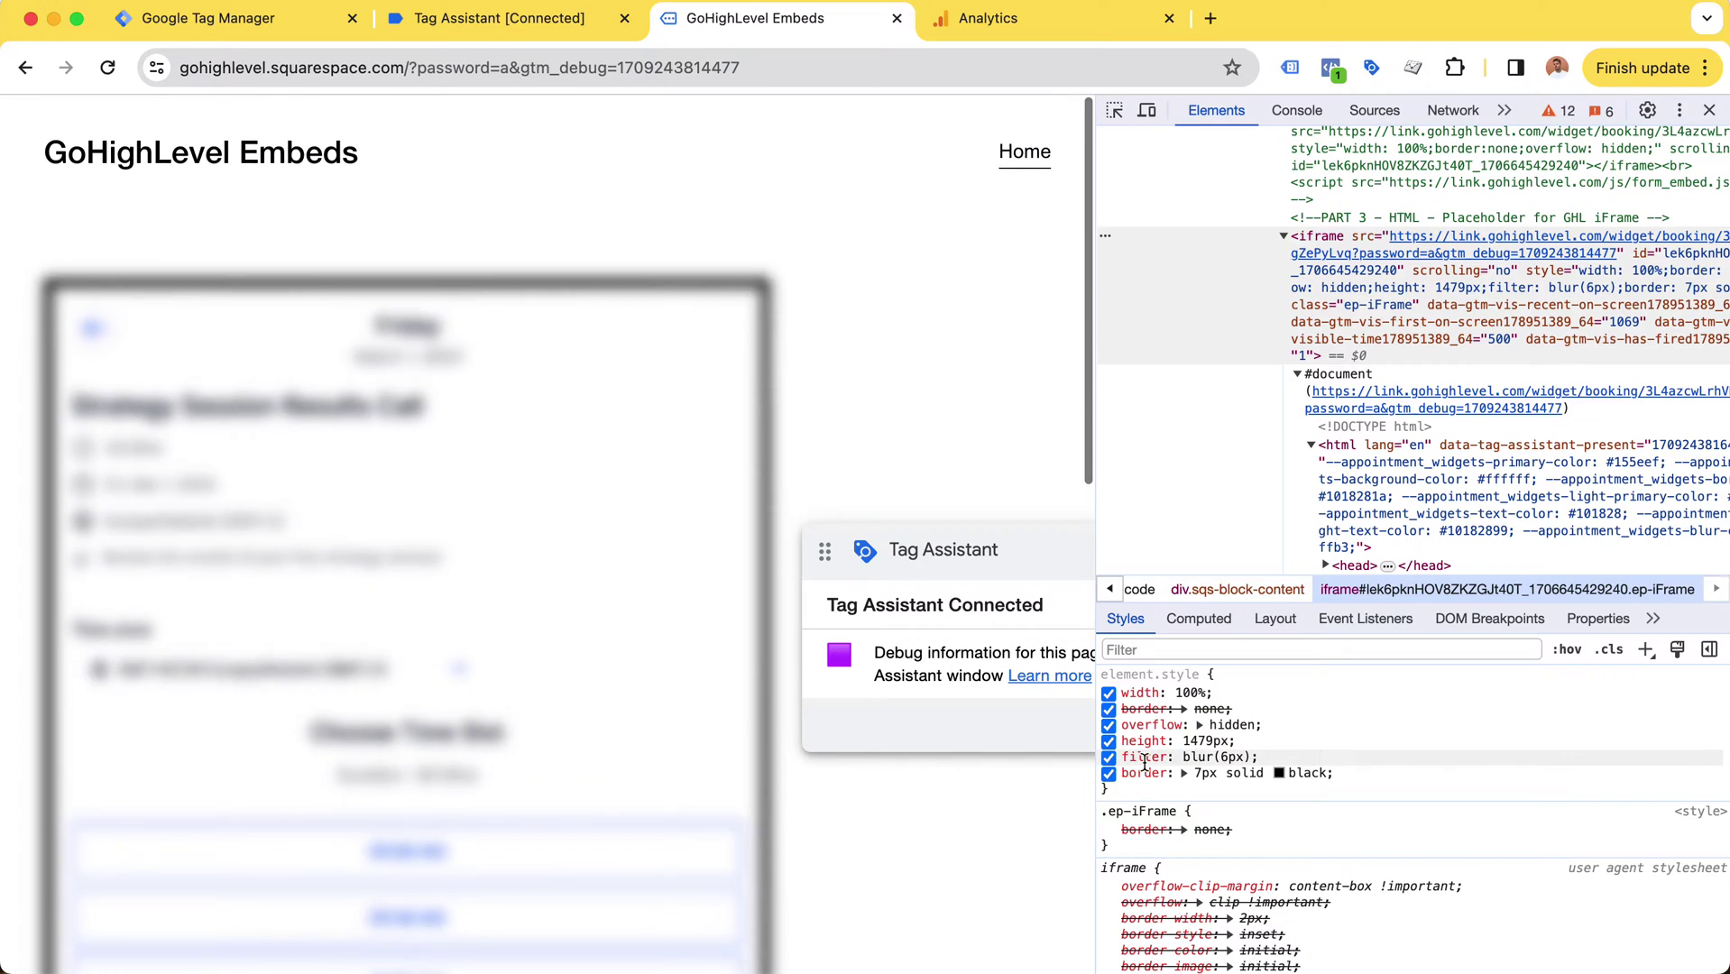
pyautogui.click(1109, 757)
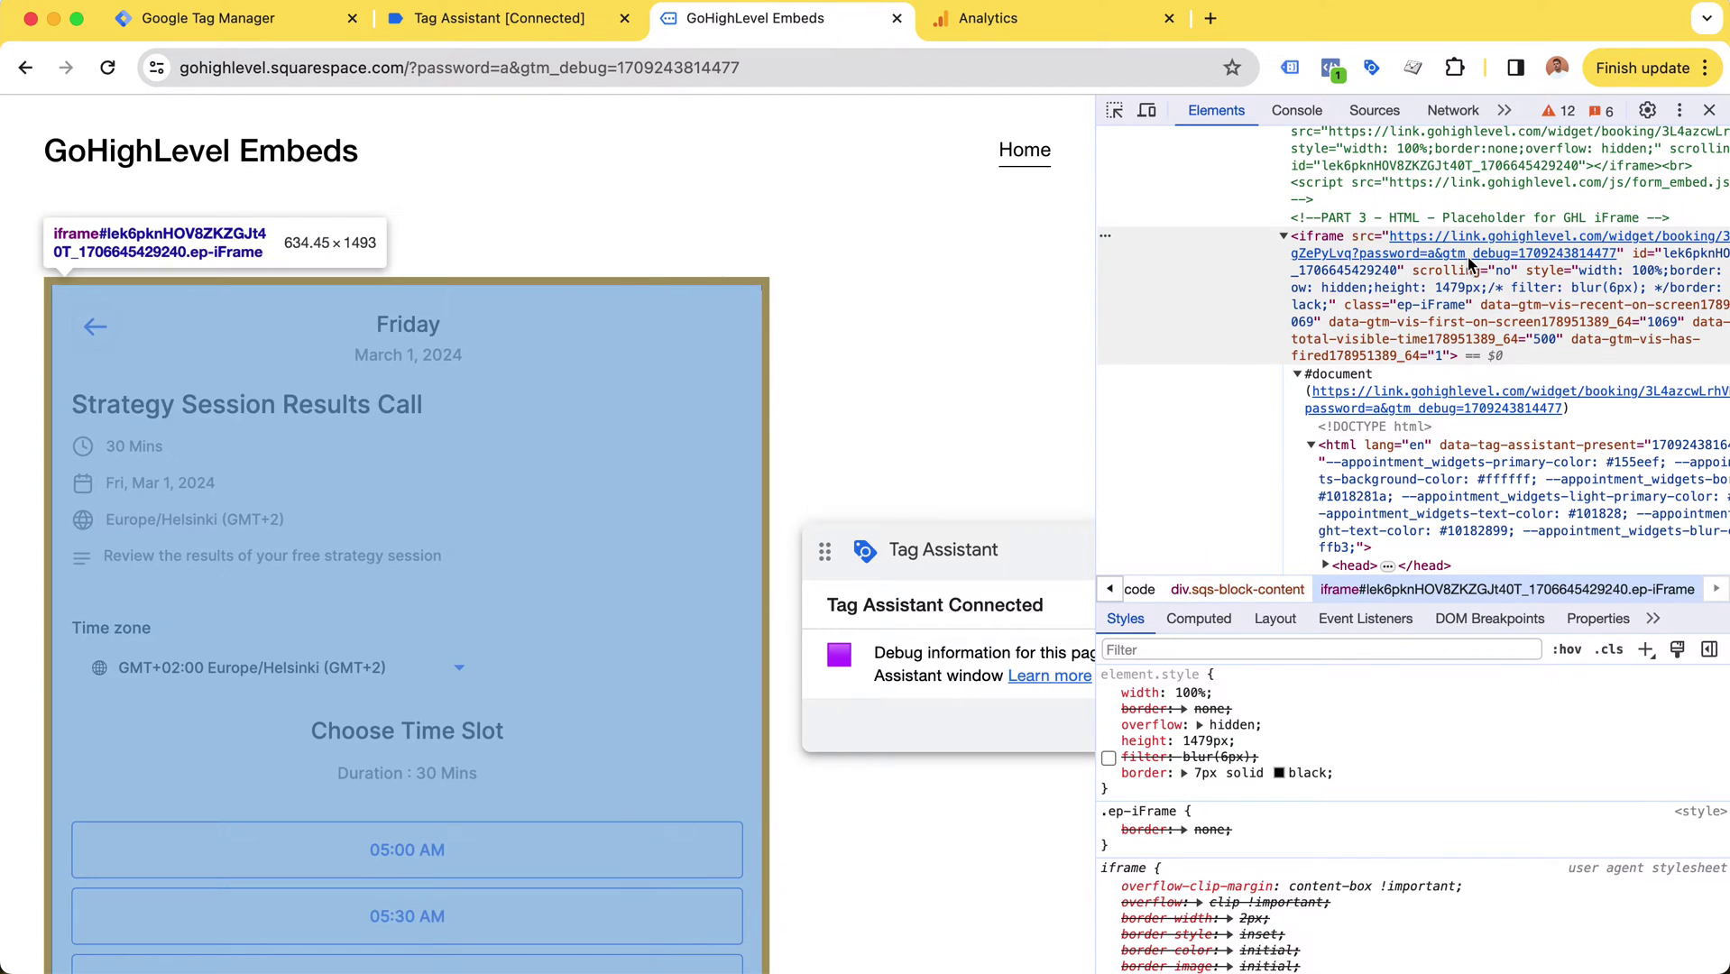
pyautogui.click(1349, 248)
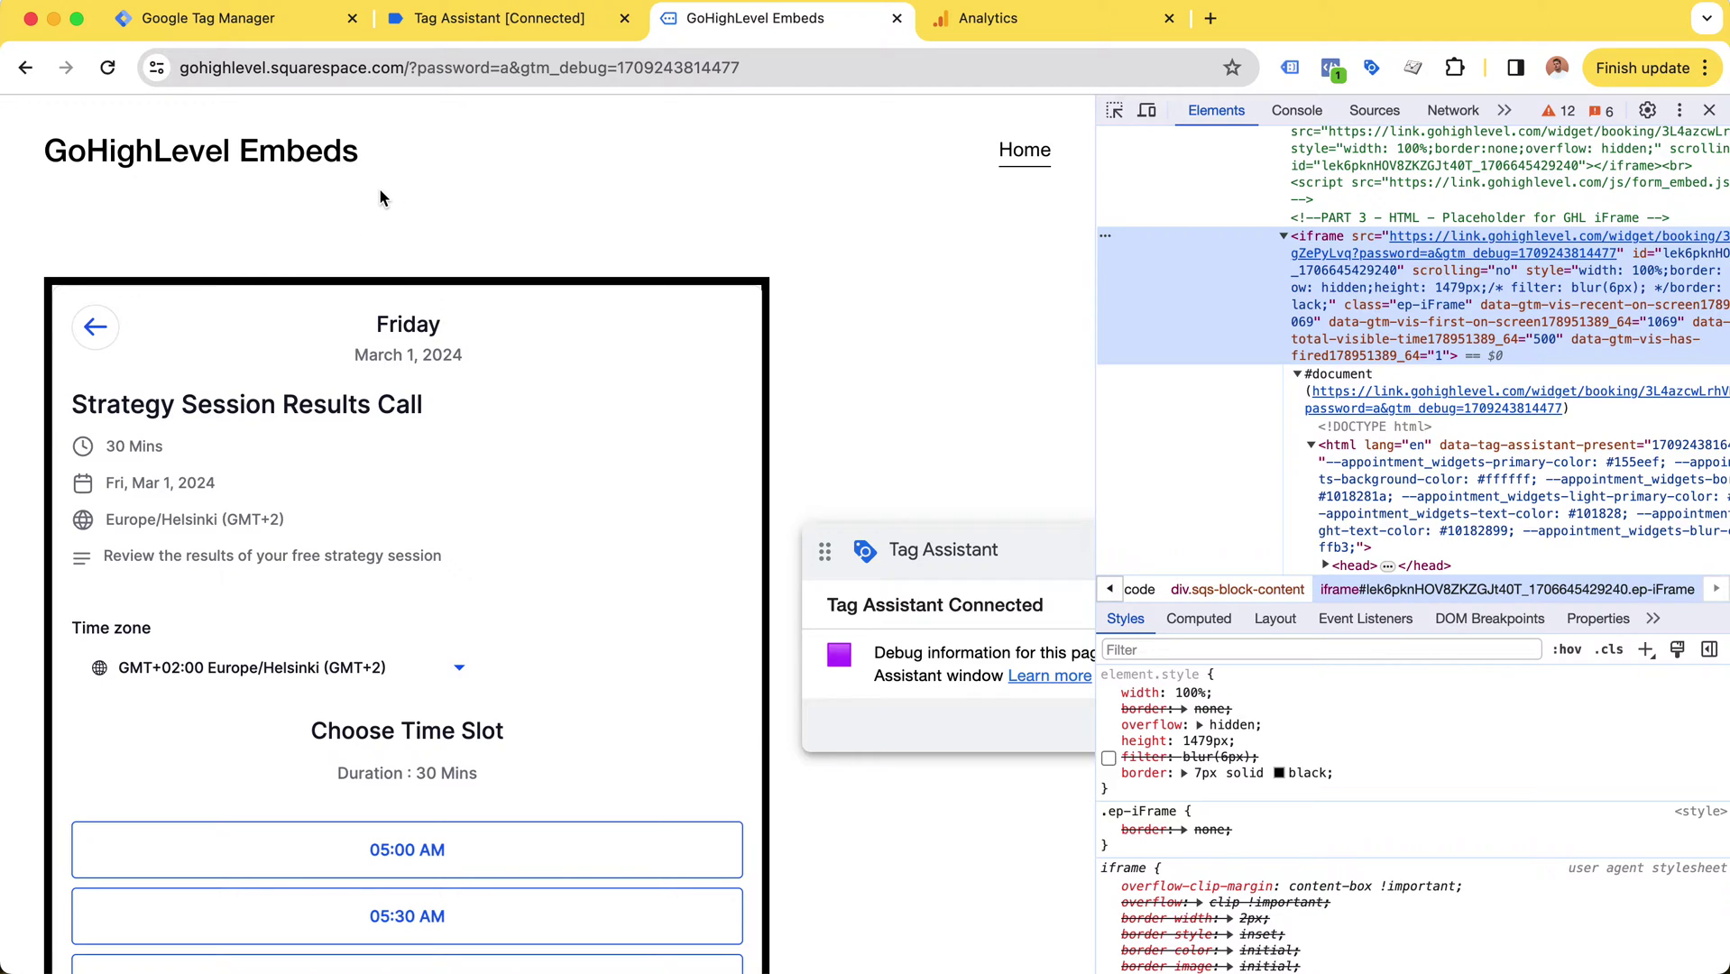
# Step: Open the CT - gohighlevel iFrame Conversion Listener tag's configuration from the Tags list
pyautogui.click(290, 22)
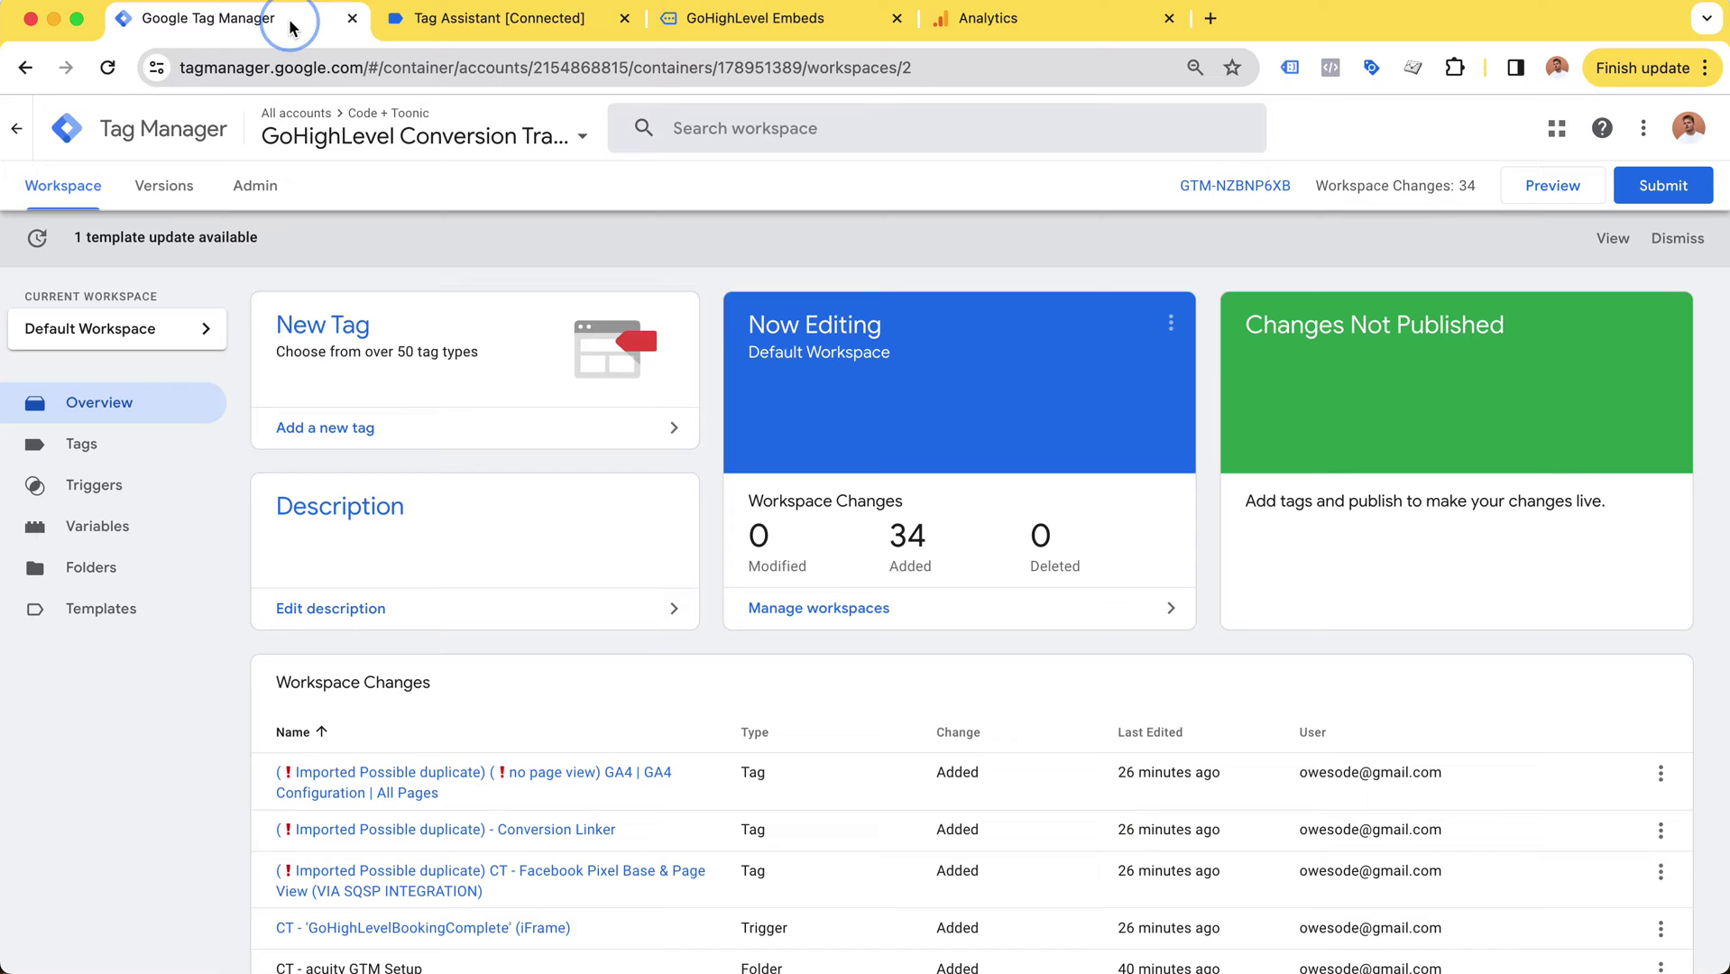
pyautogui.click(128, 459)
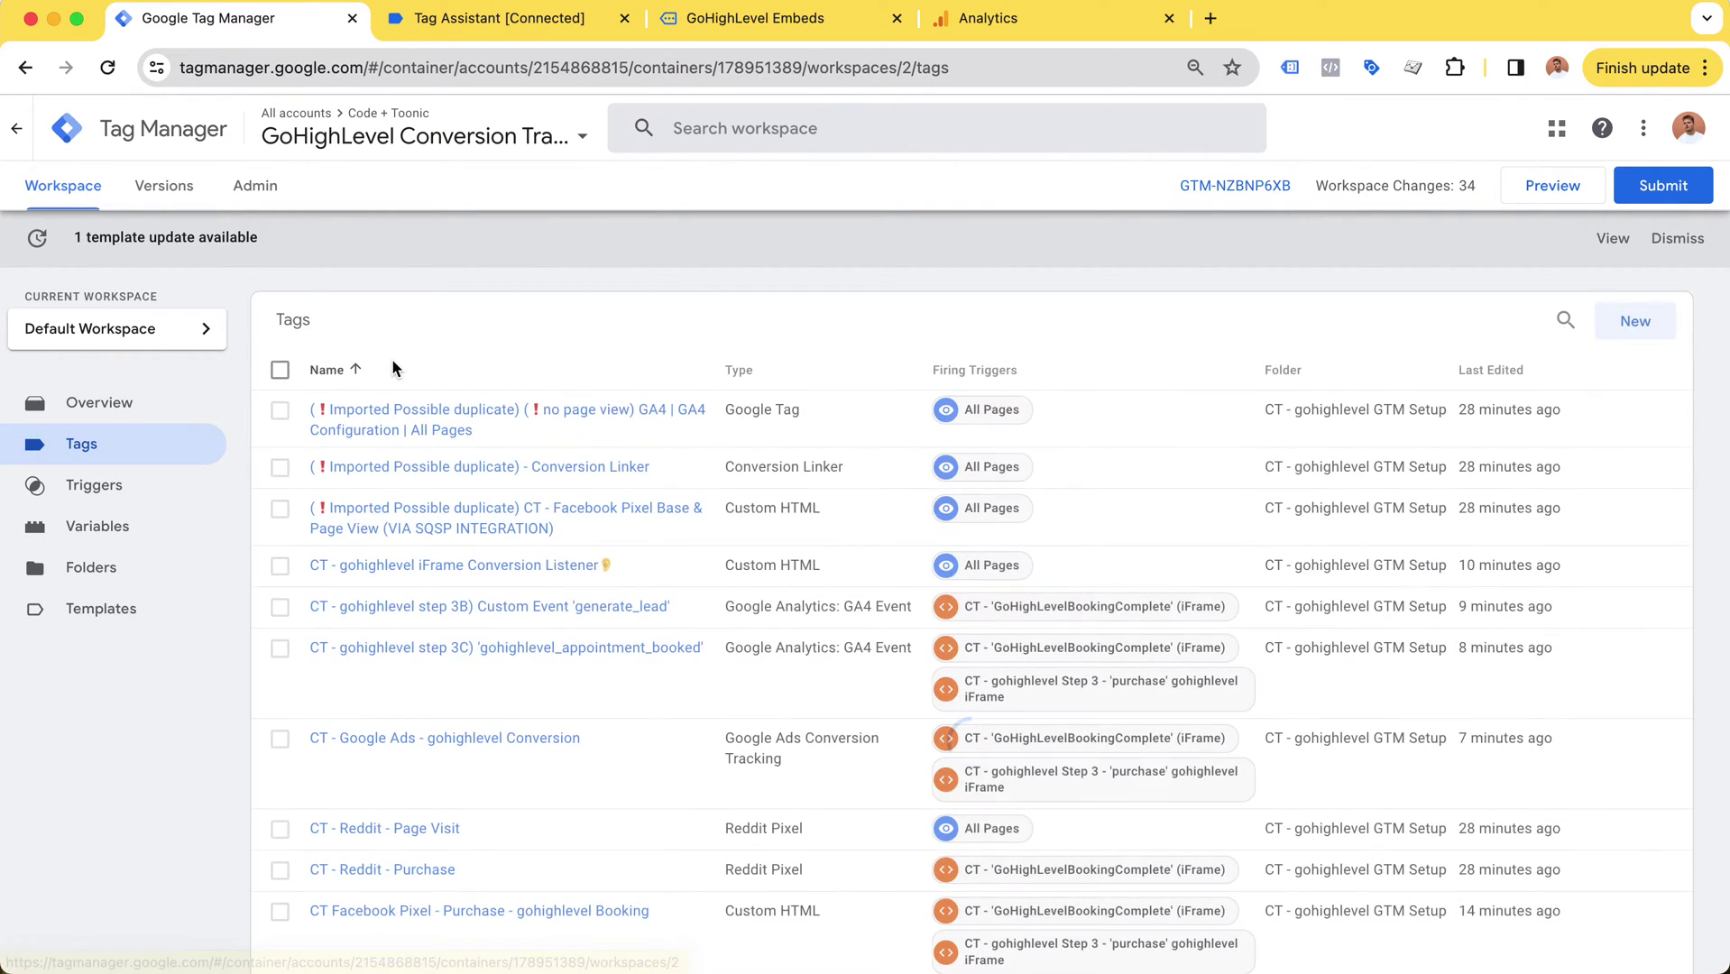
pyautogui.scroll(-2, 406, 406)
pyautogui.click(414, 487)
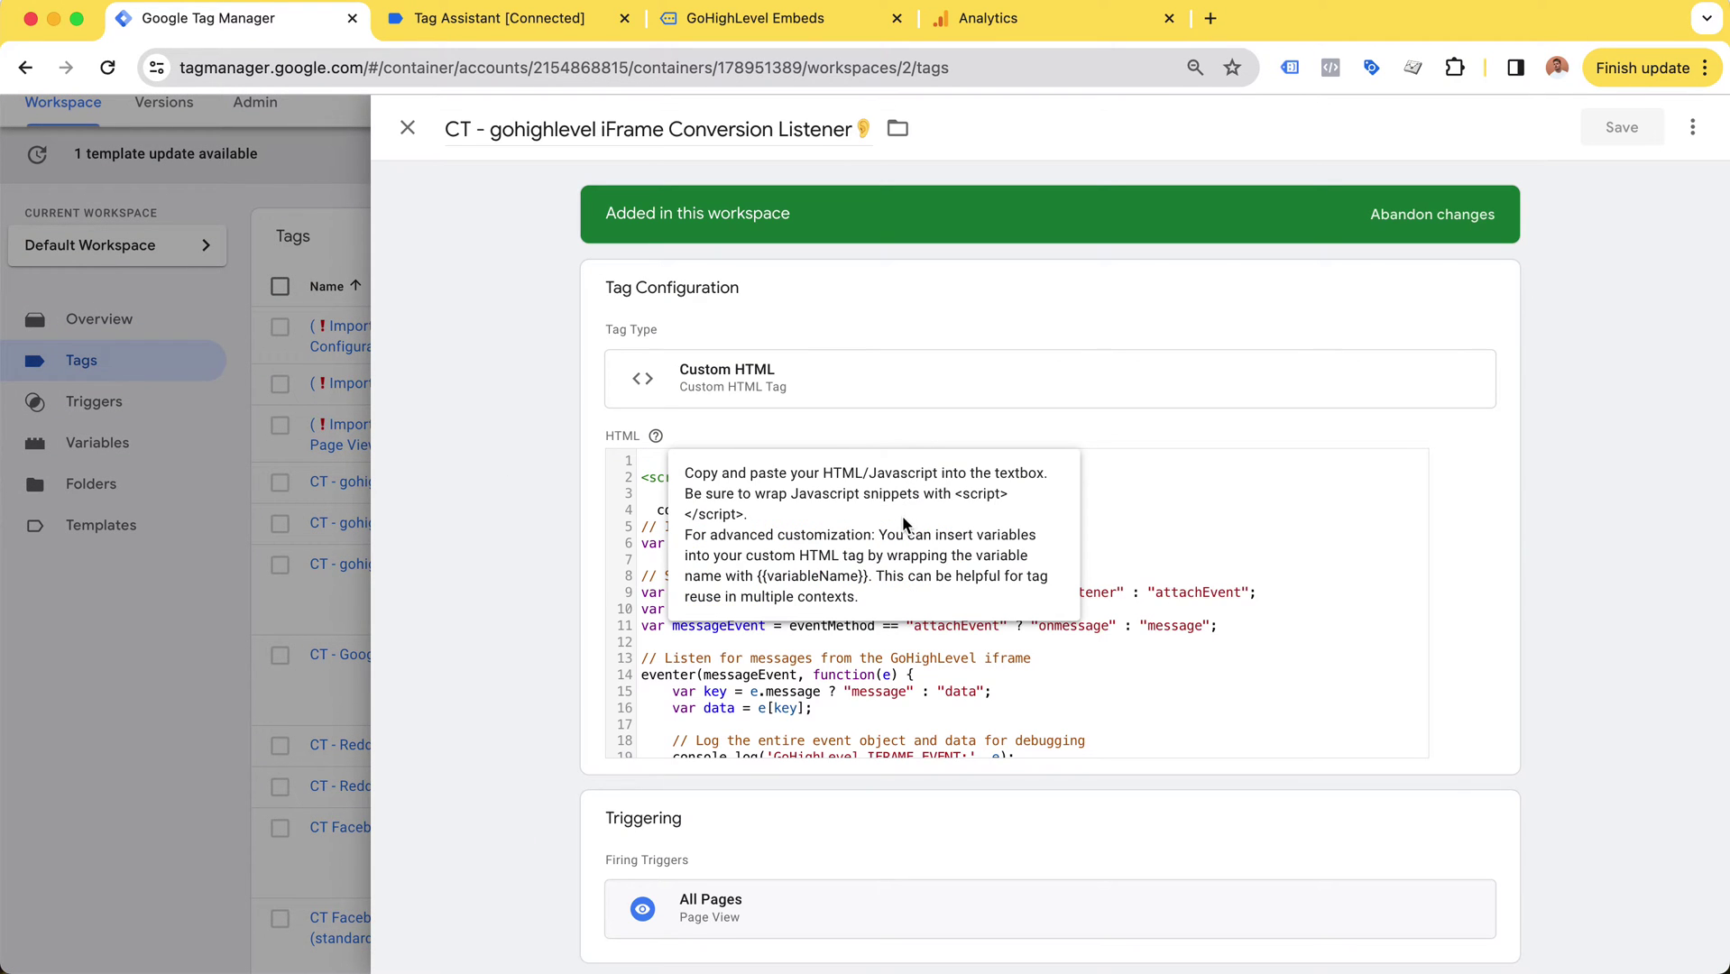
pyautogui.click(1272, 553)
# Step: Find and highlight the msgsndr-booking-complete message check on line 60 of the Custom HTML
pyautogui.scroll(-10, 1082, 620)
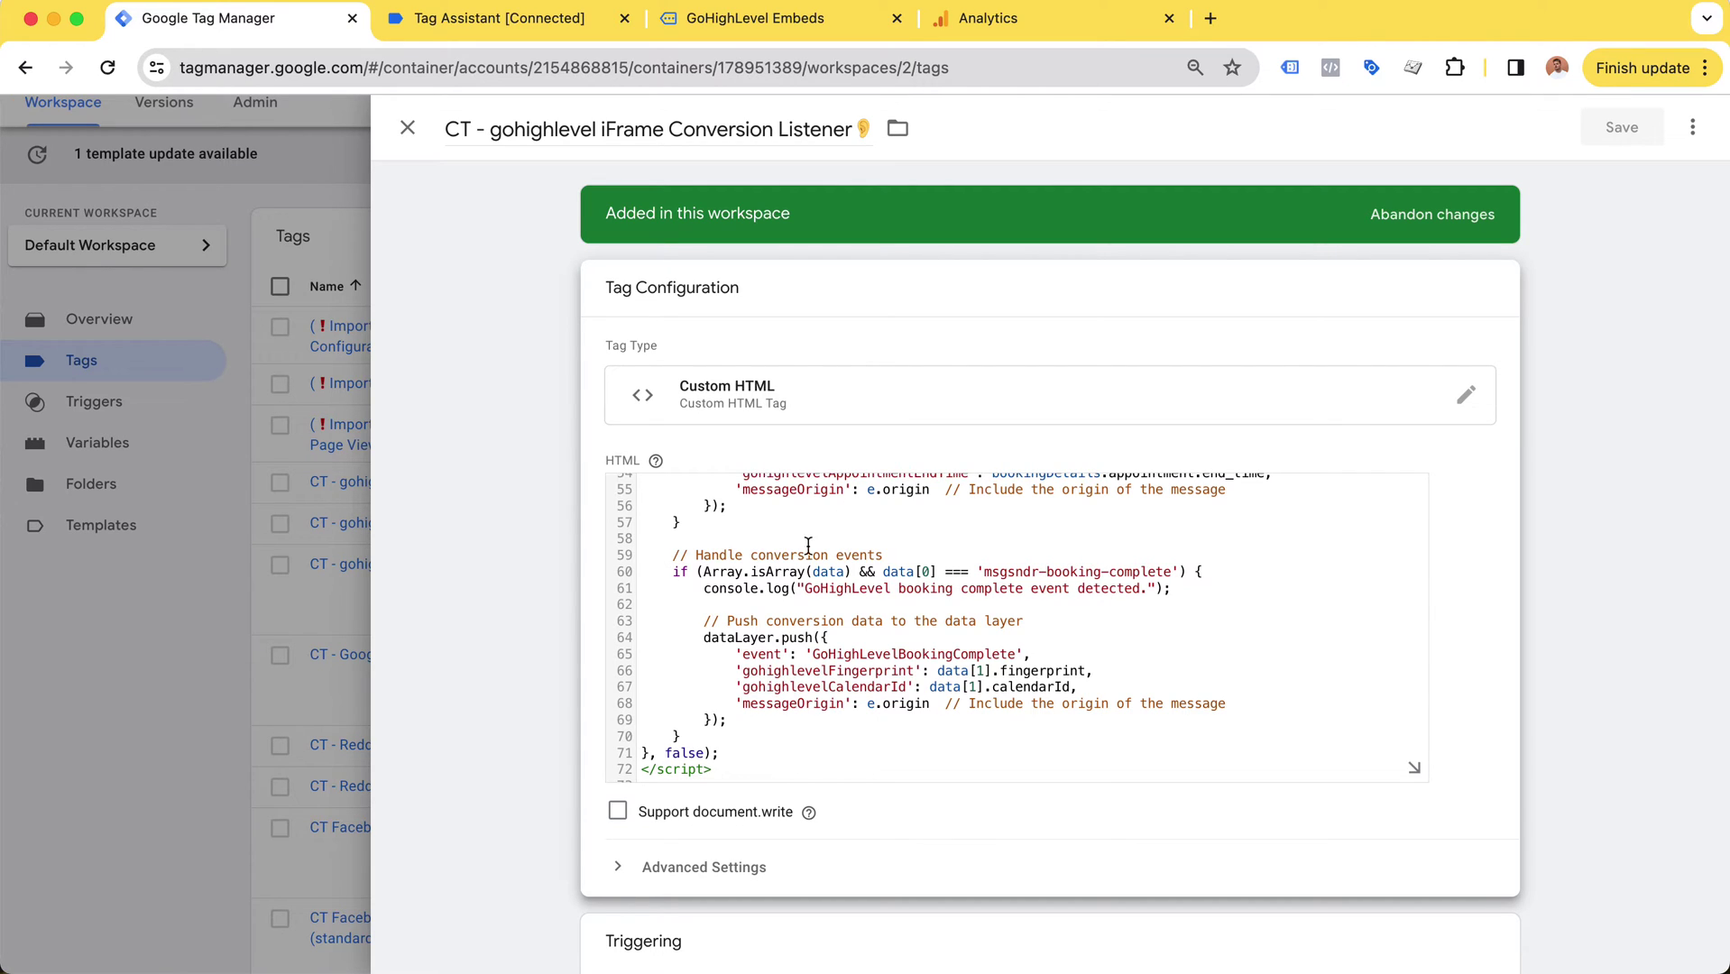
pyautogui.scroll(-1, 1035, 609)
pyautogui.scroll(1, 1034, 609)
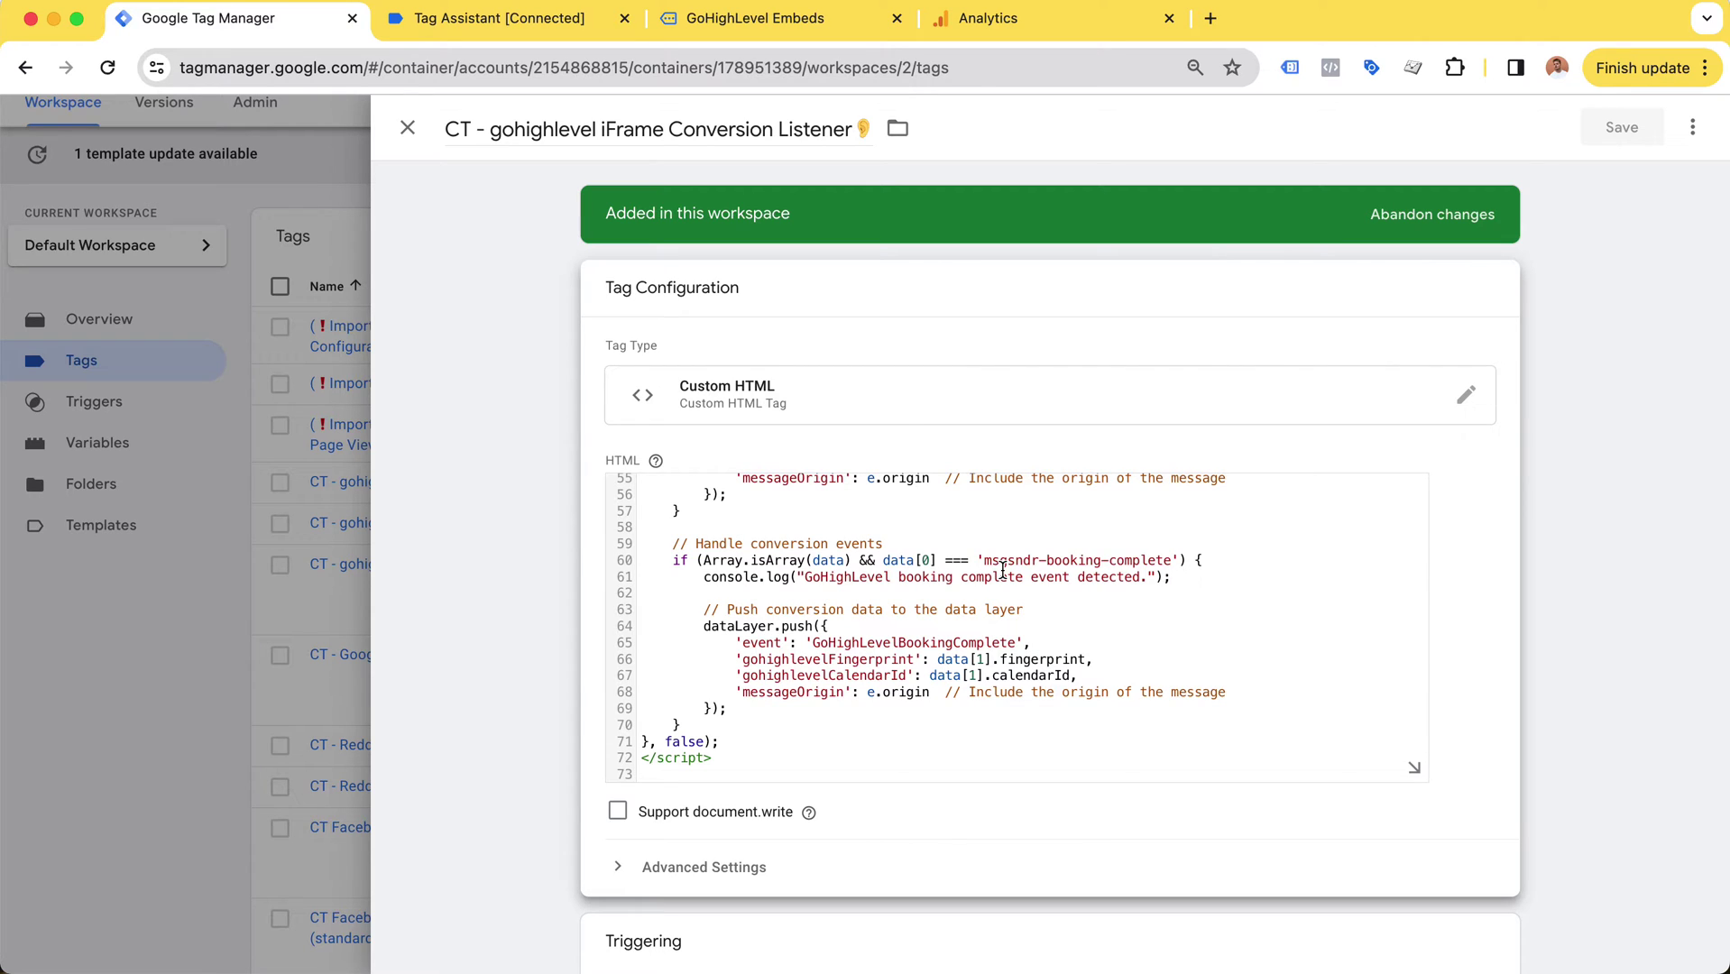
pyautogui.scroll(2, 961, 610)
pyautogui.scroll(-2, 960, 609)
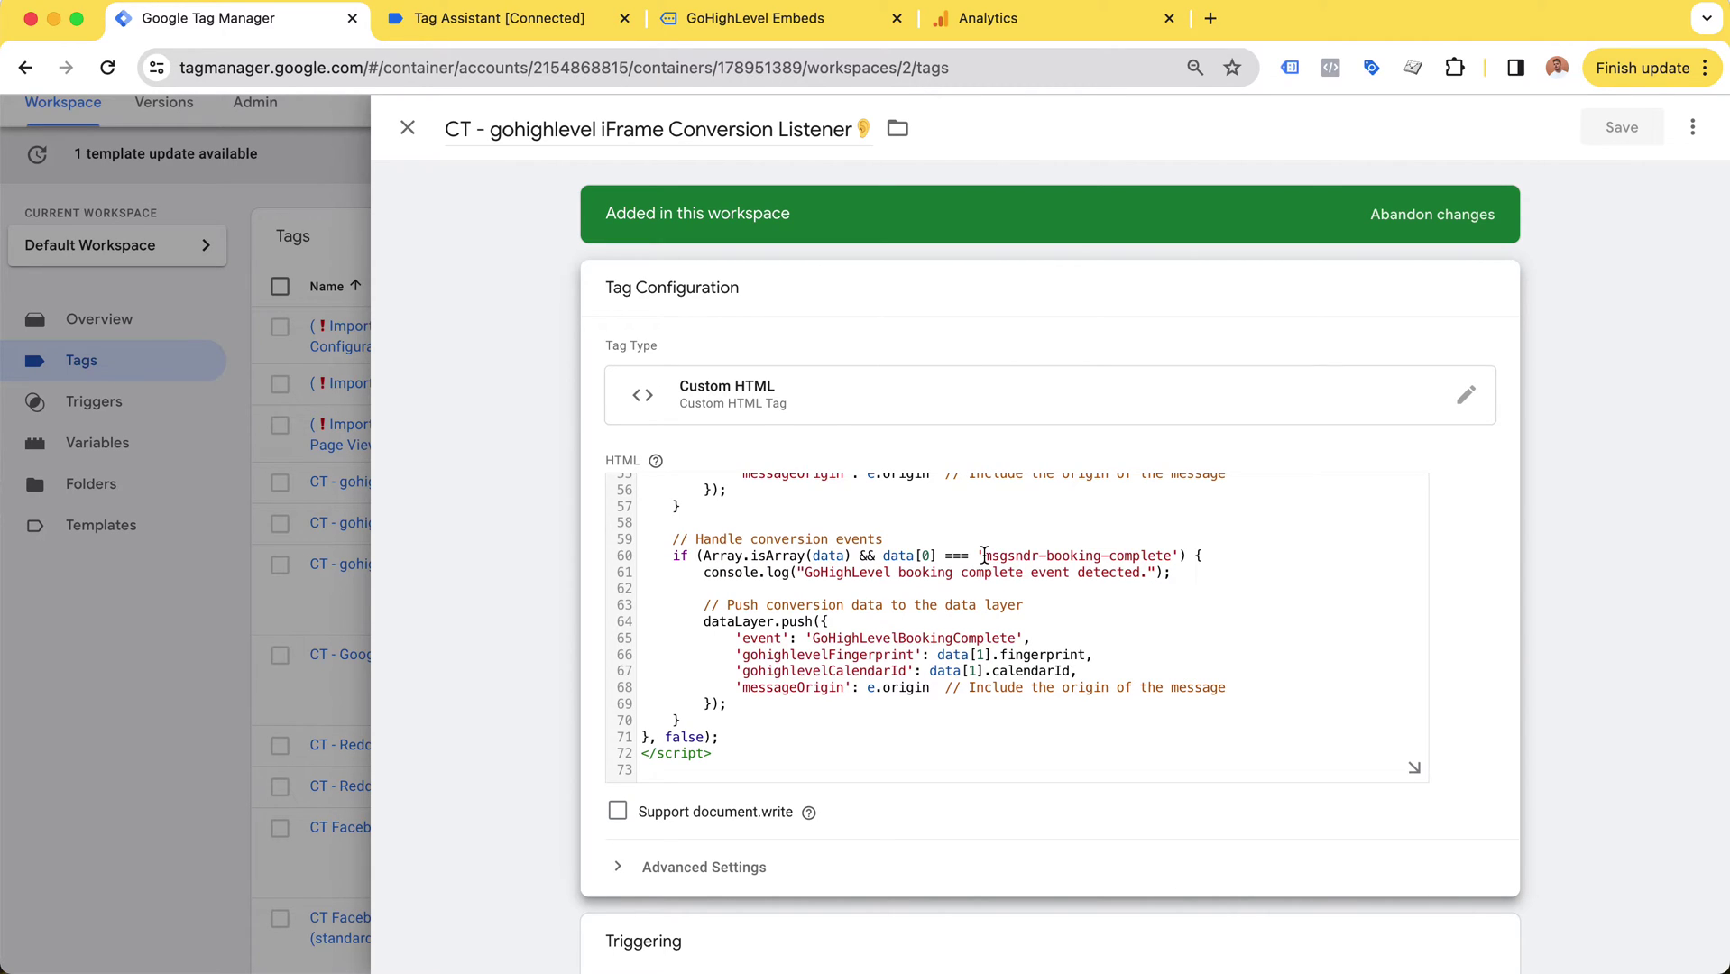
pyautogui.moveTo(984, 555); pyautogui.dragTo(1180, 563)
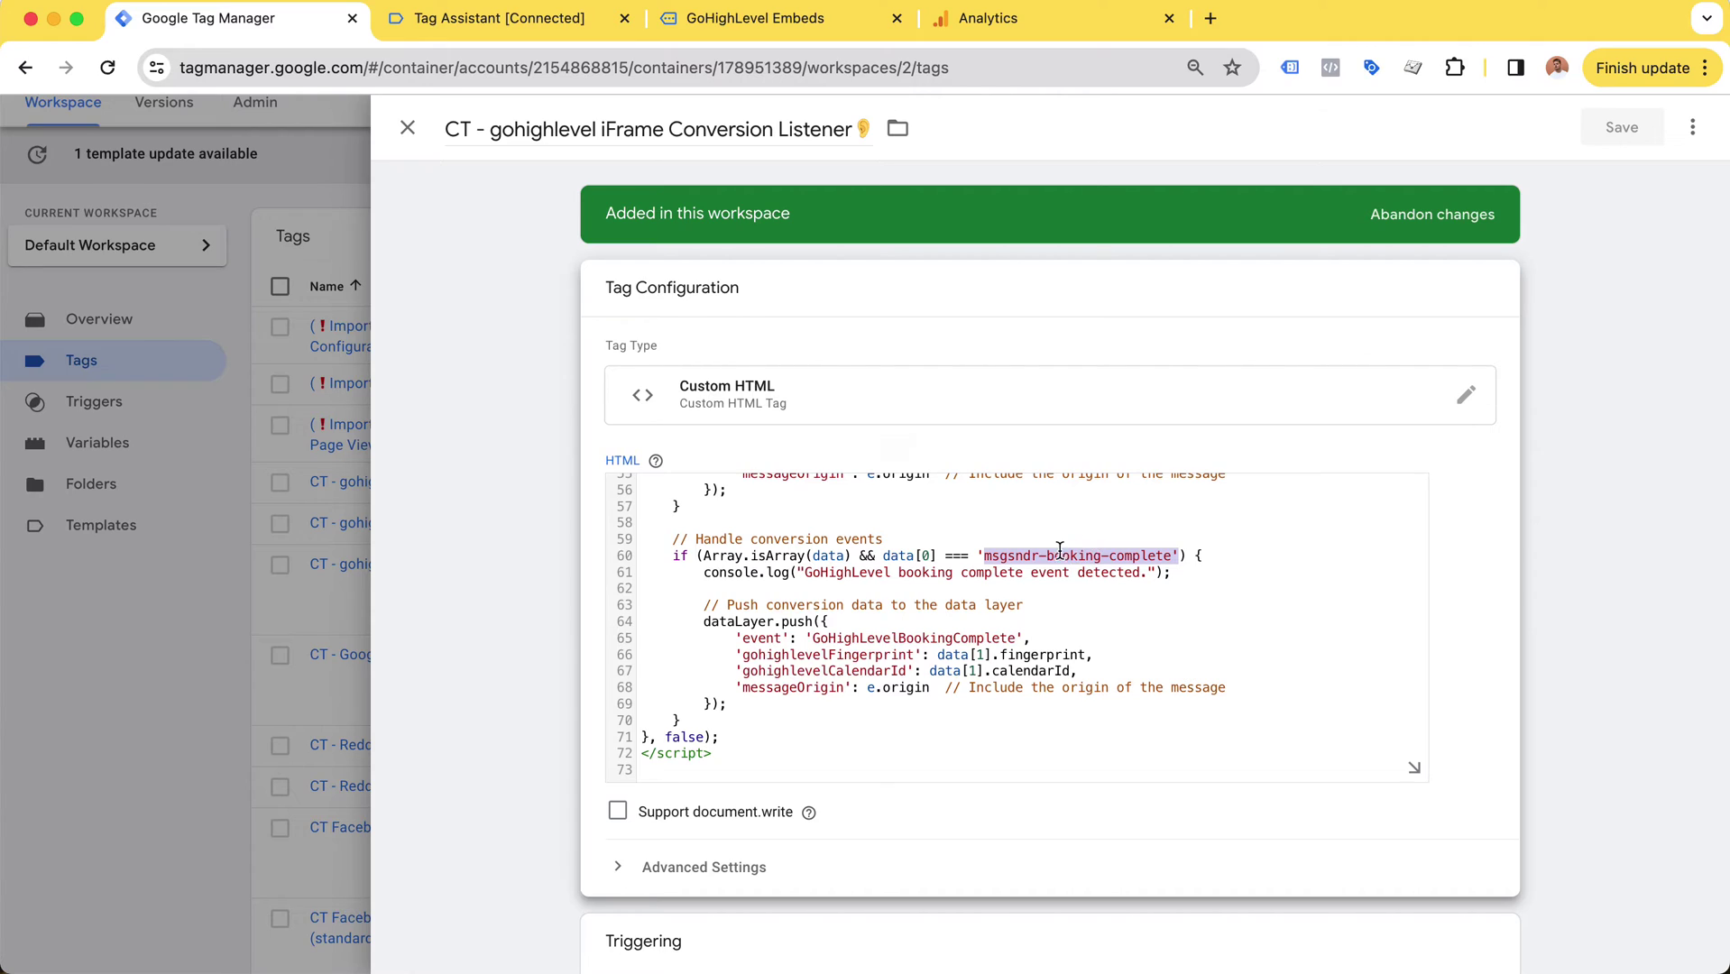
pyautogui.click(1132, 557)
pyautogui.moveTo(982, 555); pyautogui.dragTo(1173, 557)
pyautogui.click(1173, 558)
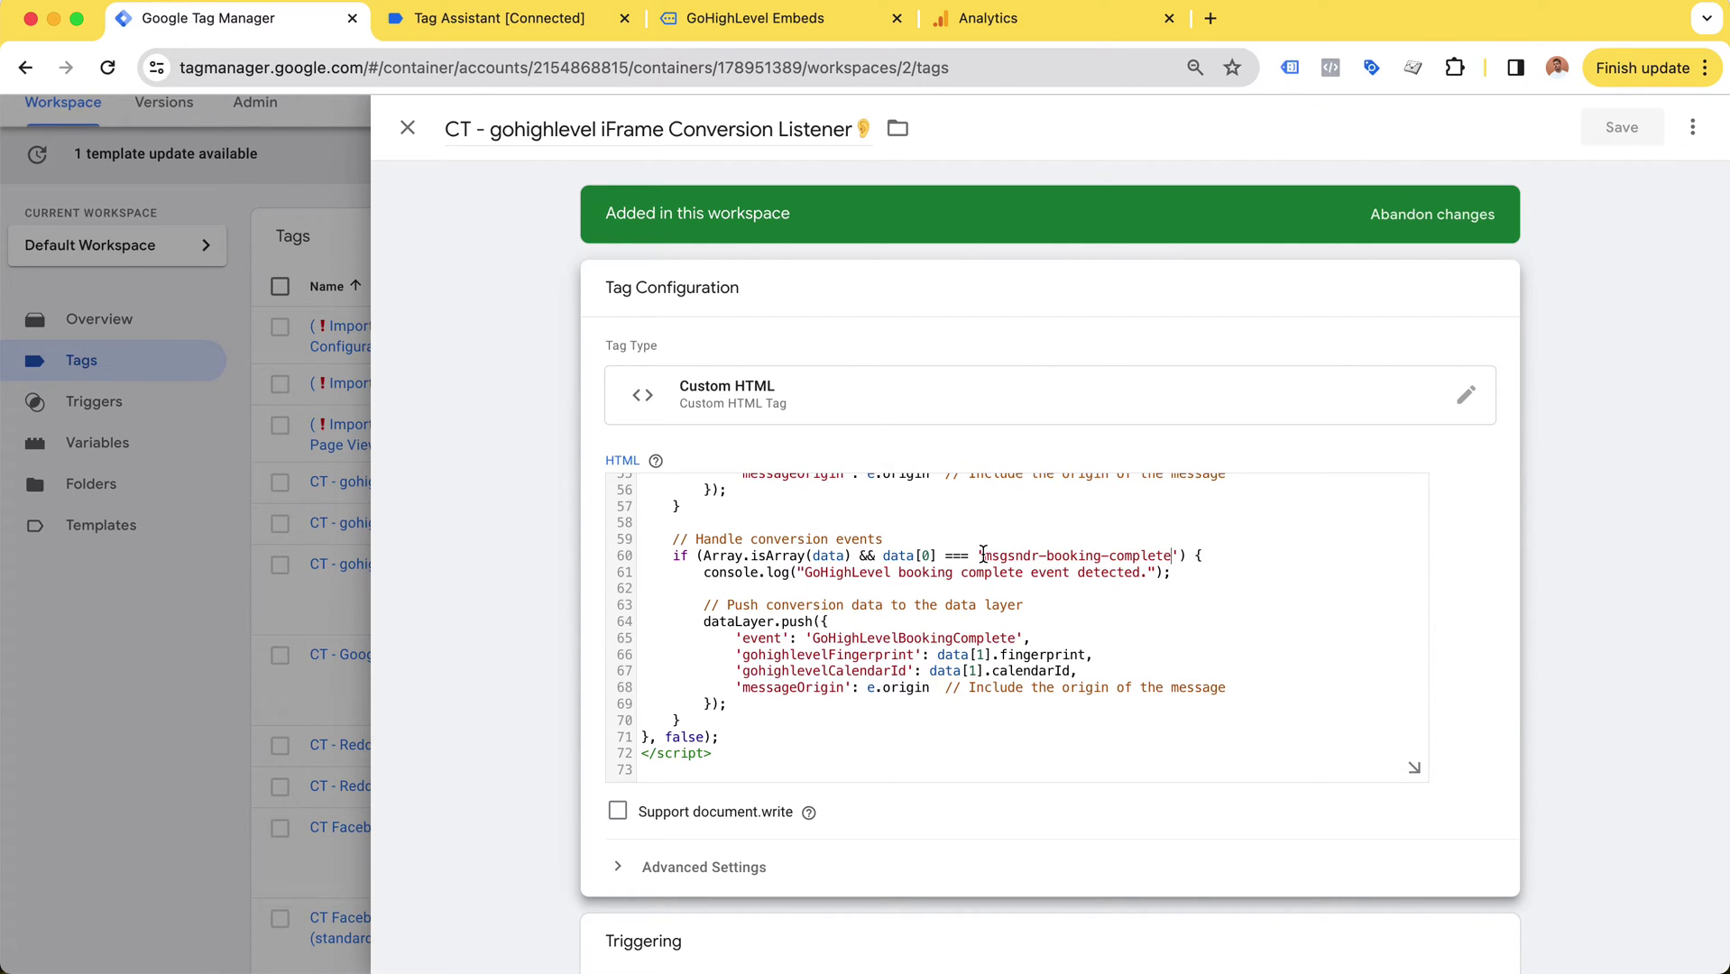
# Step: Highlight the GoHighLevelBookingComplete event name in the dataLayer push
pyautogui.scroll(-1, 983, 554)
pyautogui.moveTo(711, 579); pyautogui.dragTo(1044, 583)
pyautogui.click(1044, 584)
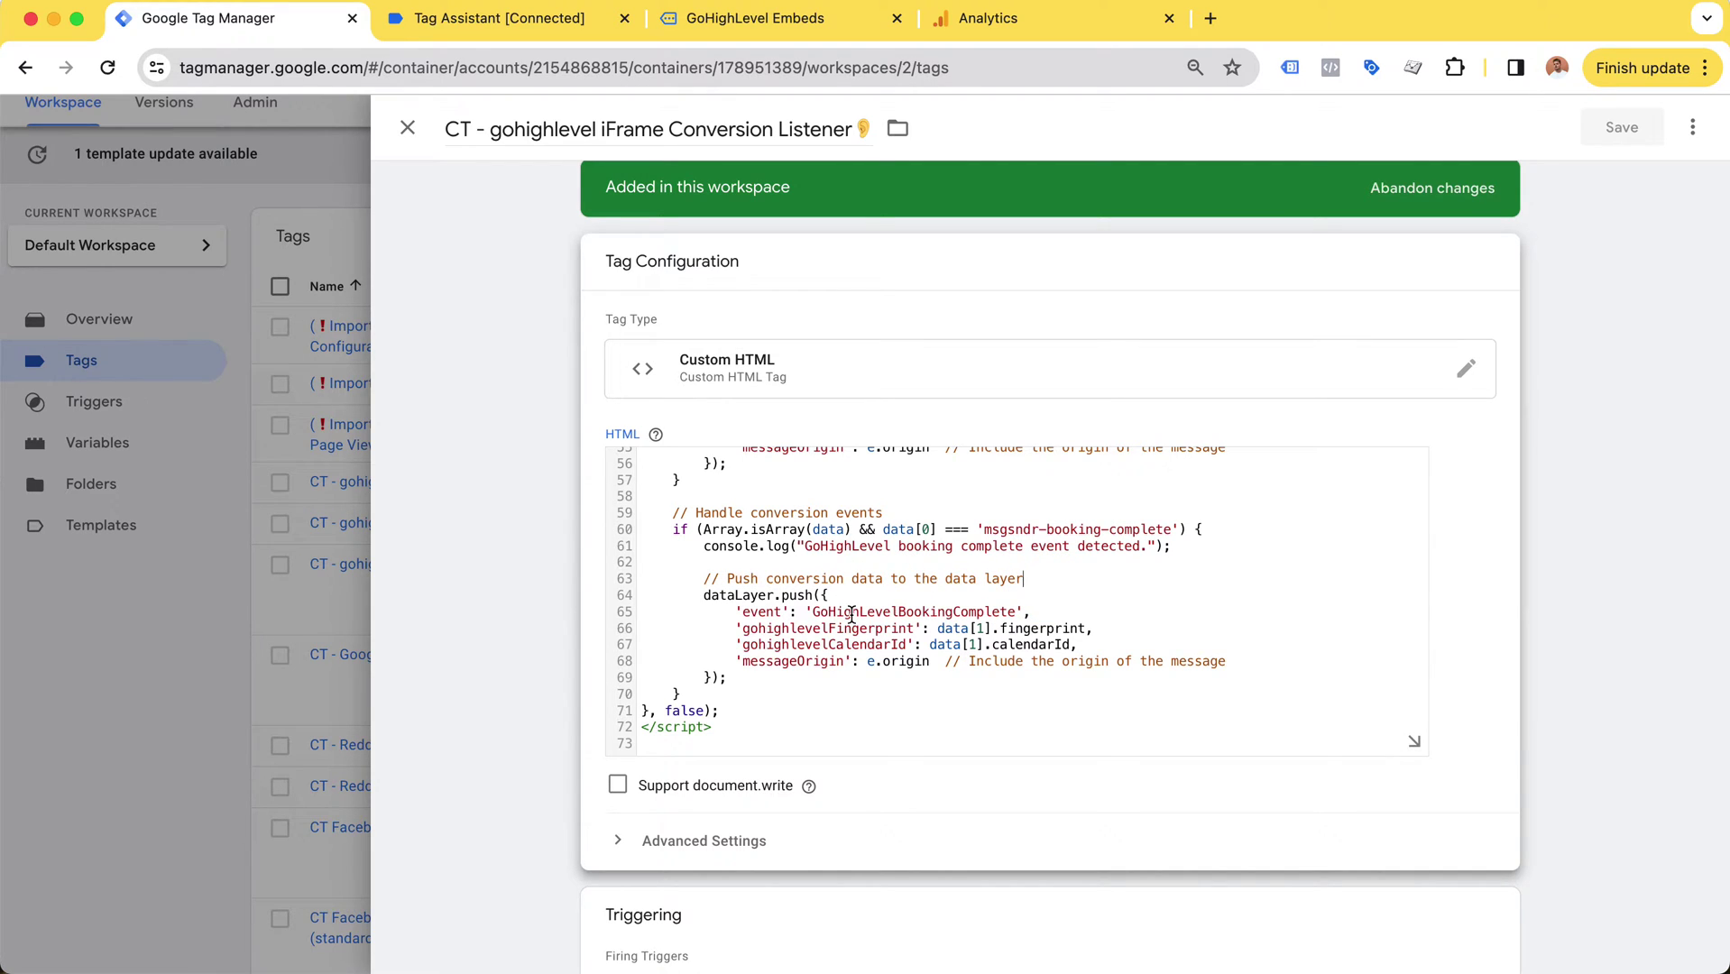
pyautogui.doubleClick(852, 614)
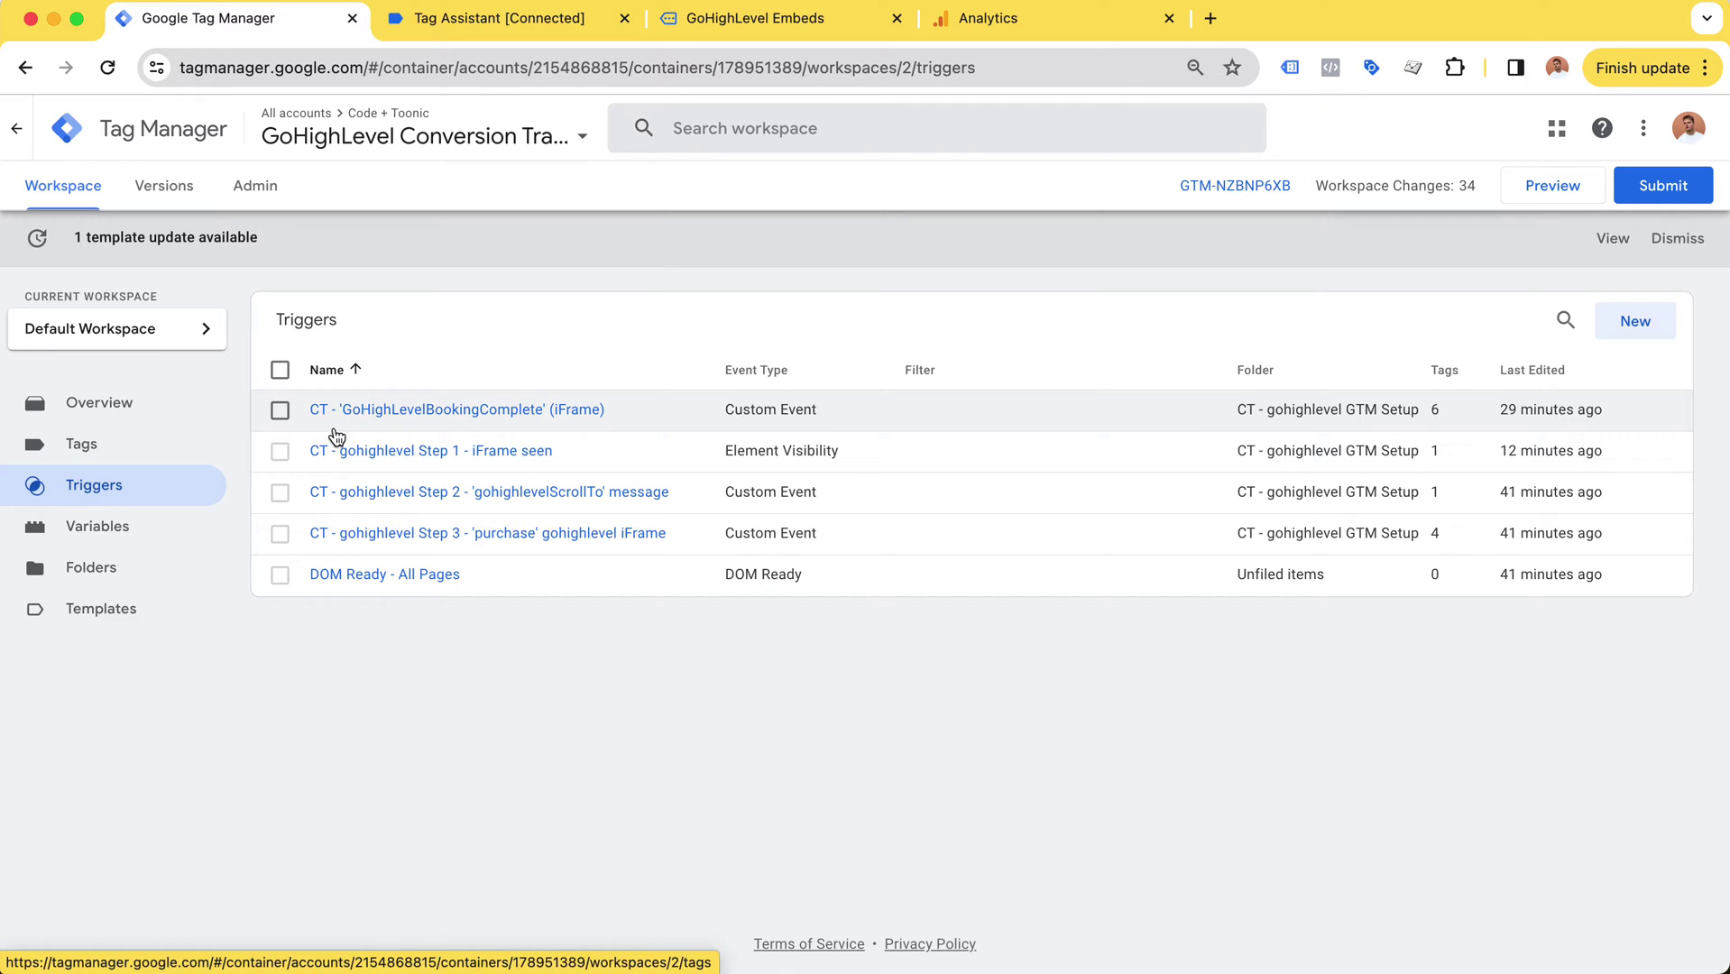
# Step: Open the CT - 'GoHighLevelBookingComplete' (iFrame) trigger to view its event name configuration
pyautogui.click(386, 412)
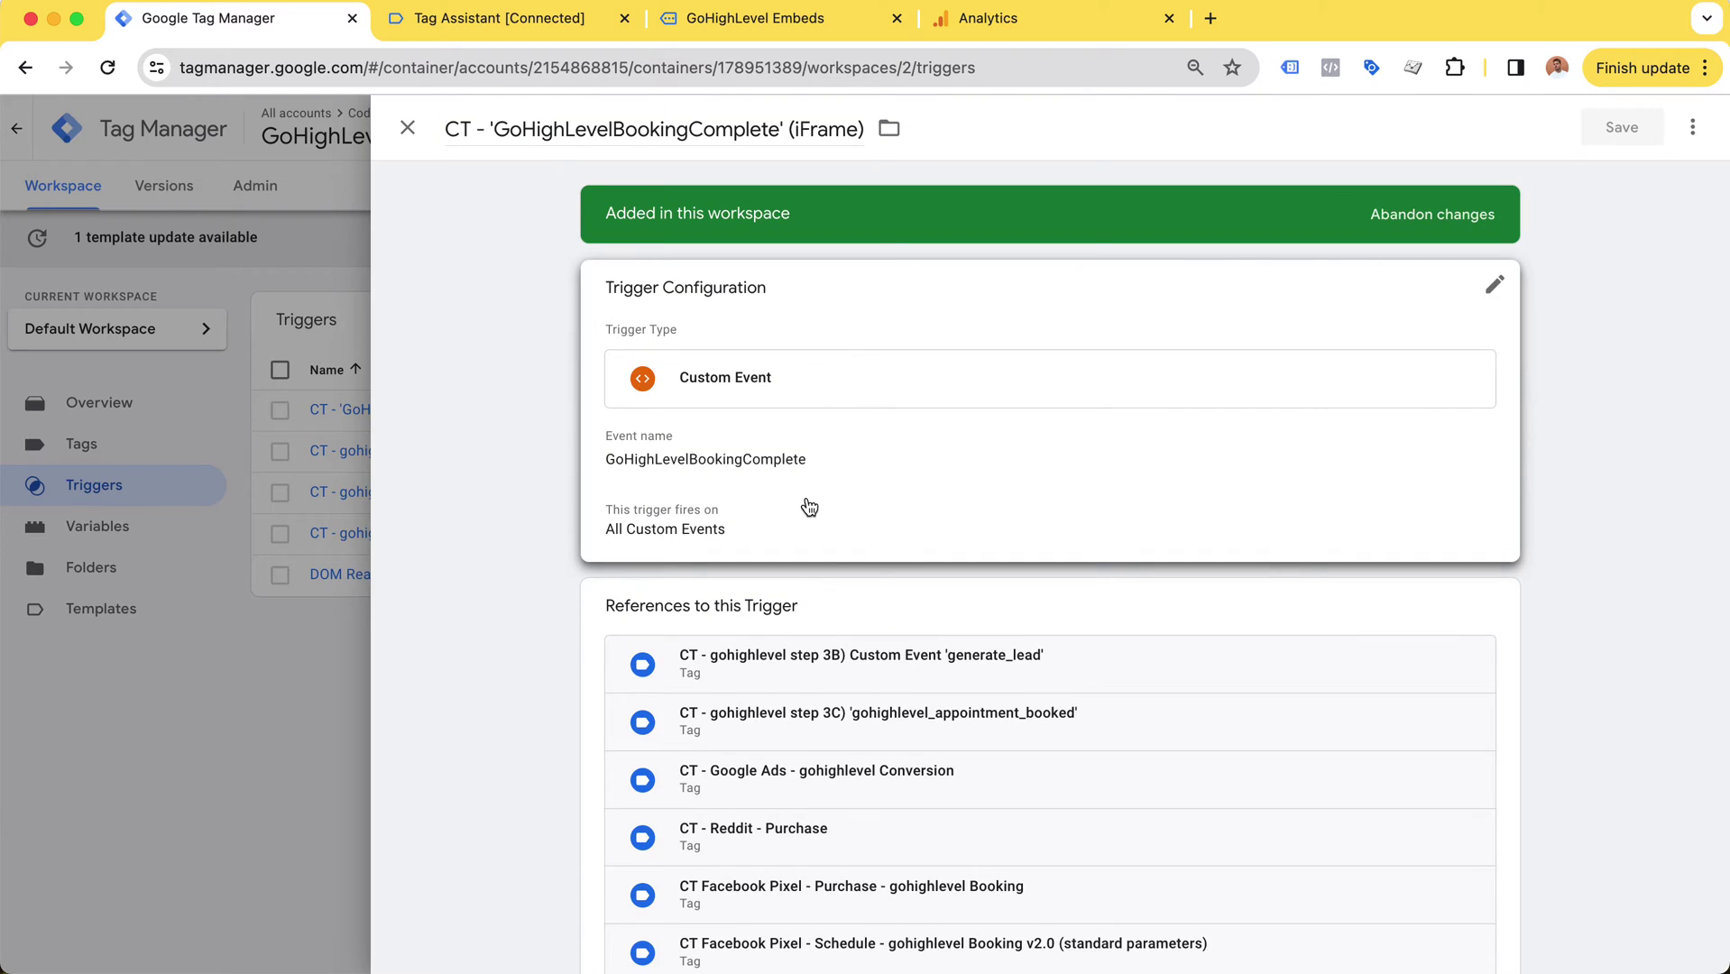
pyautogui.click(801, 494)
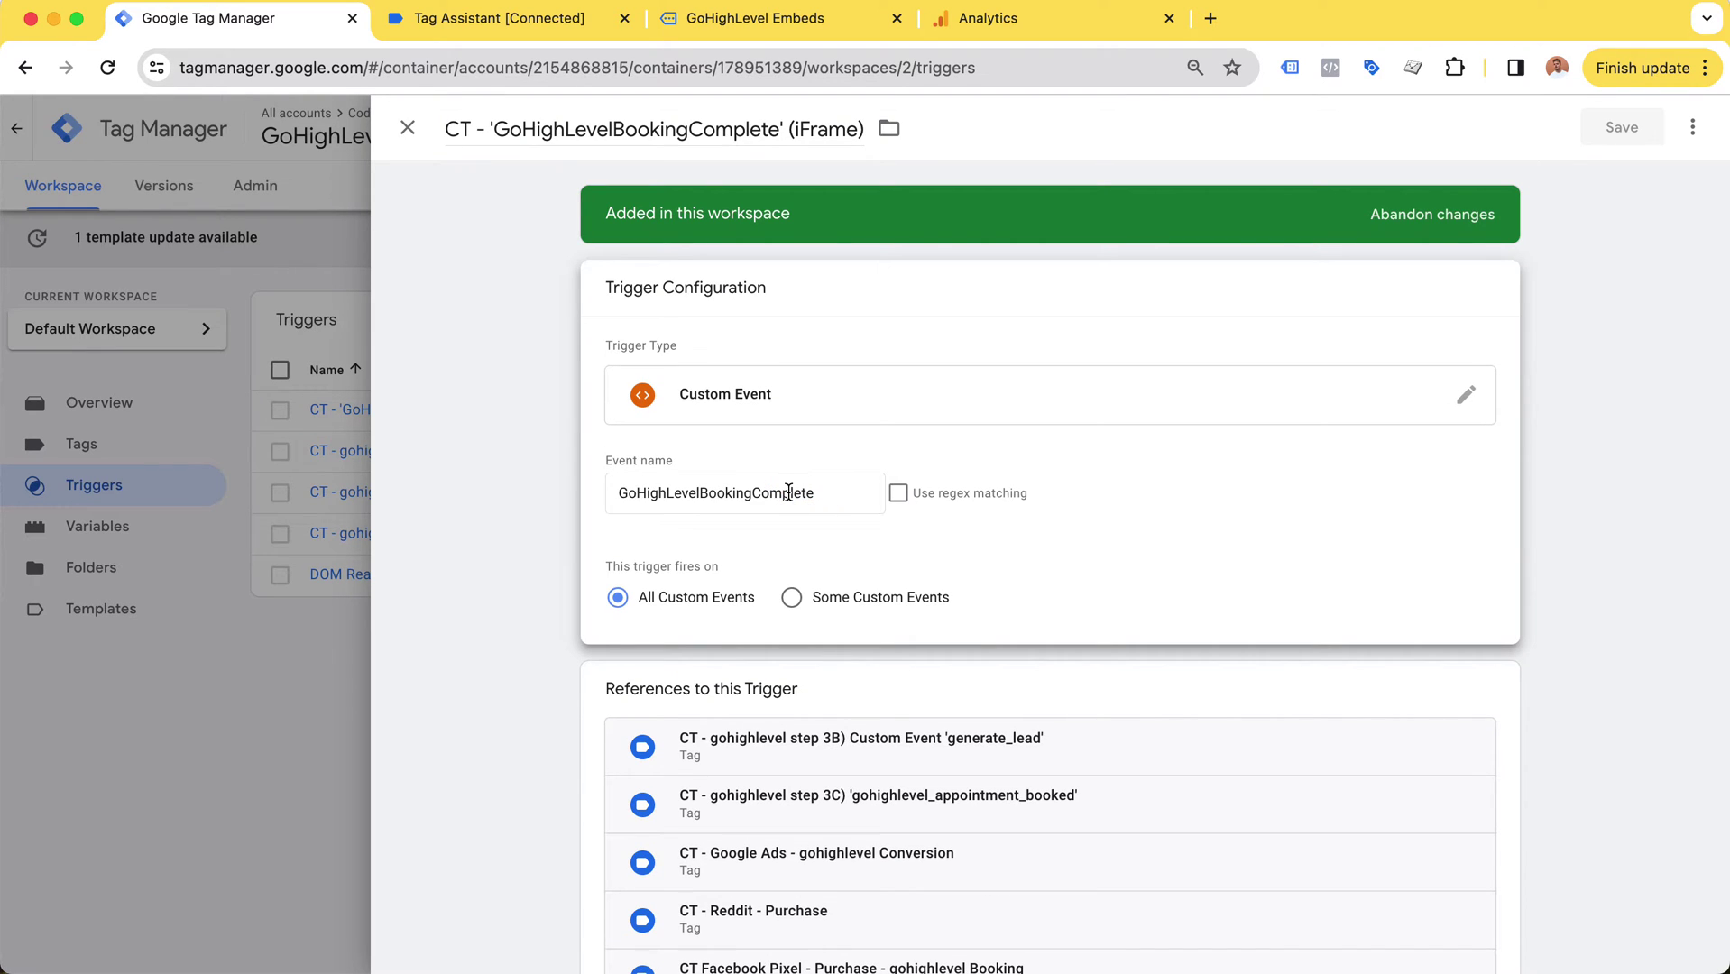
pyautogui.click(532, 470)
pyautogui.click(772, 462)
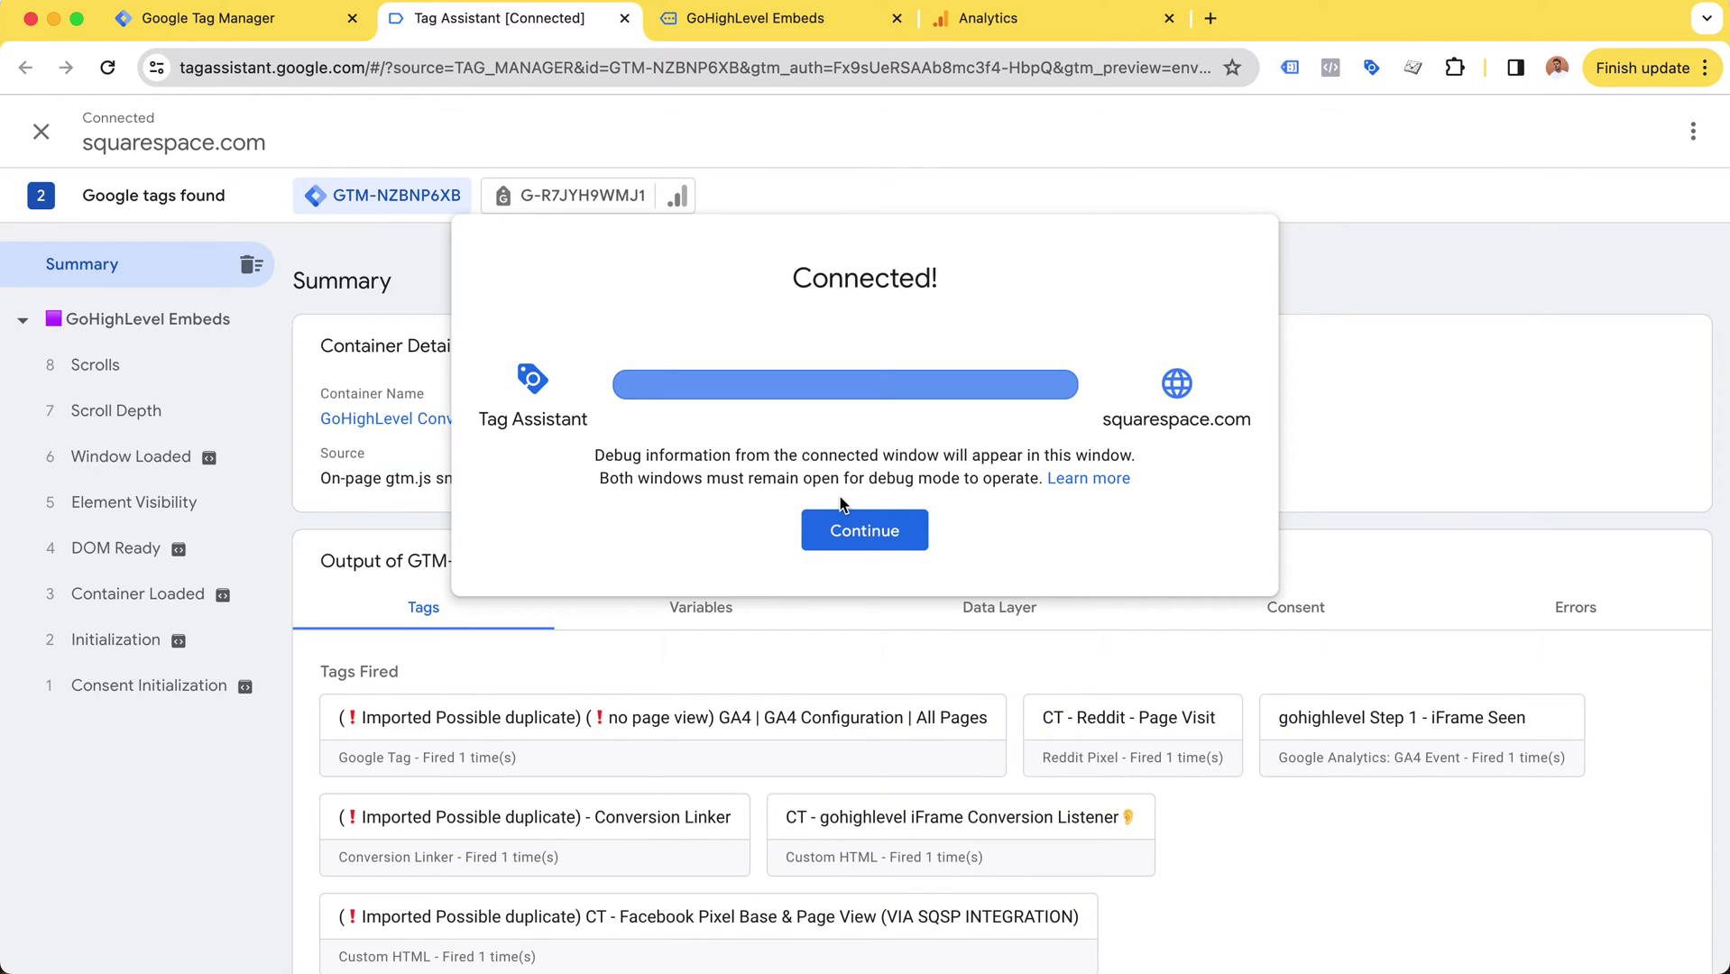
# Step: Close the old GoHighLevel Embeds page, the previous debug session and the trigger editor
pyautogui.click(885, 547)
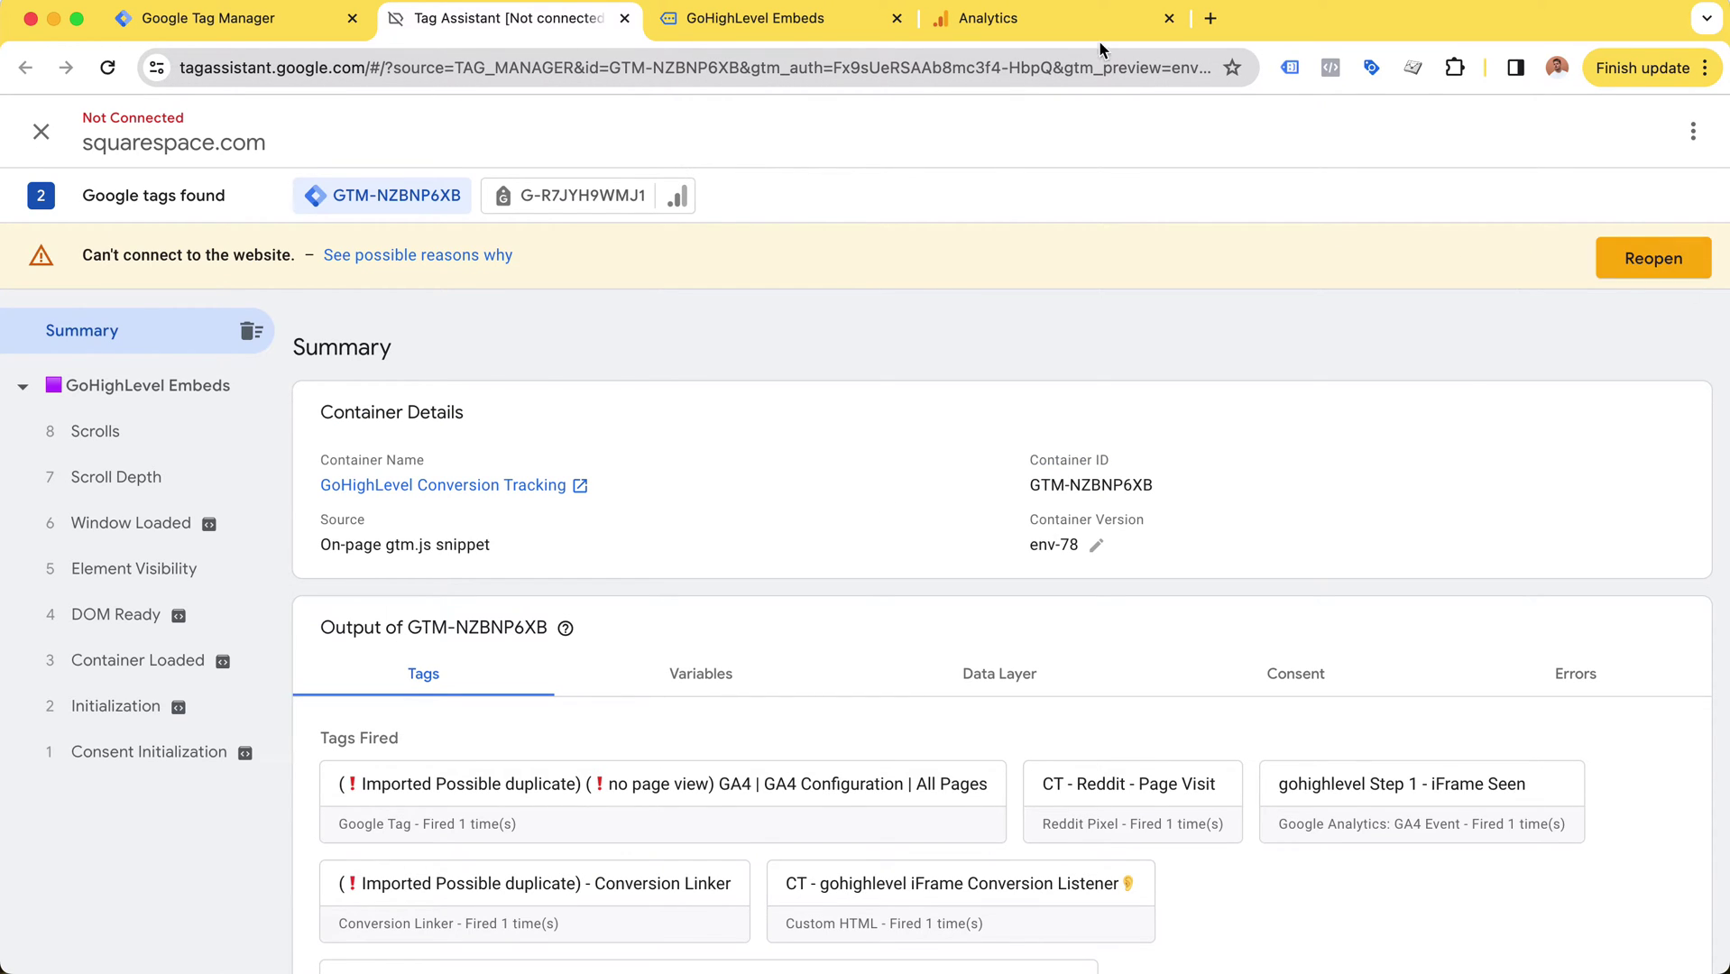
pyautogui.click(897, 18)
pyautogui.click(624, 18)
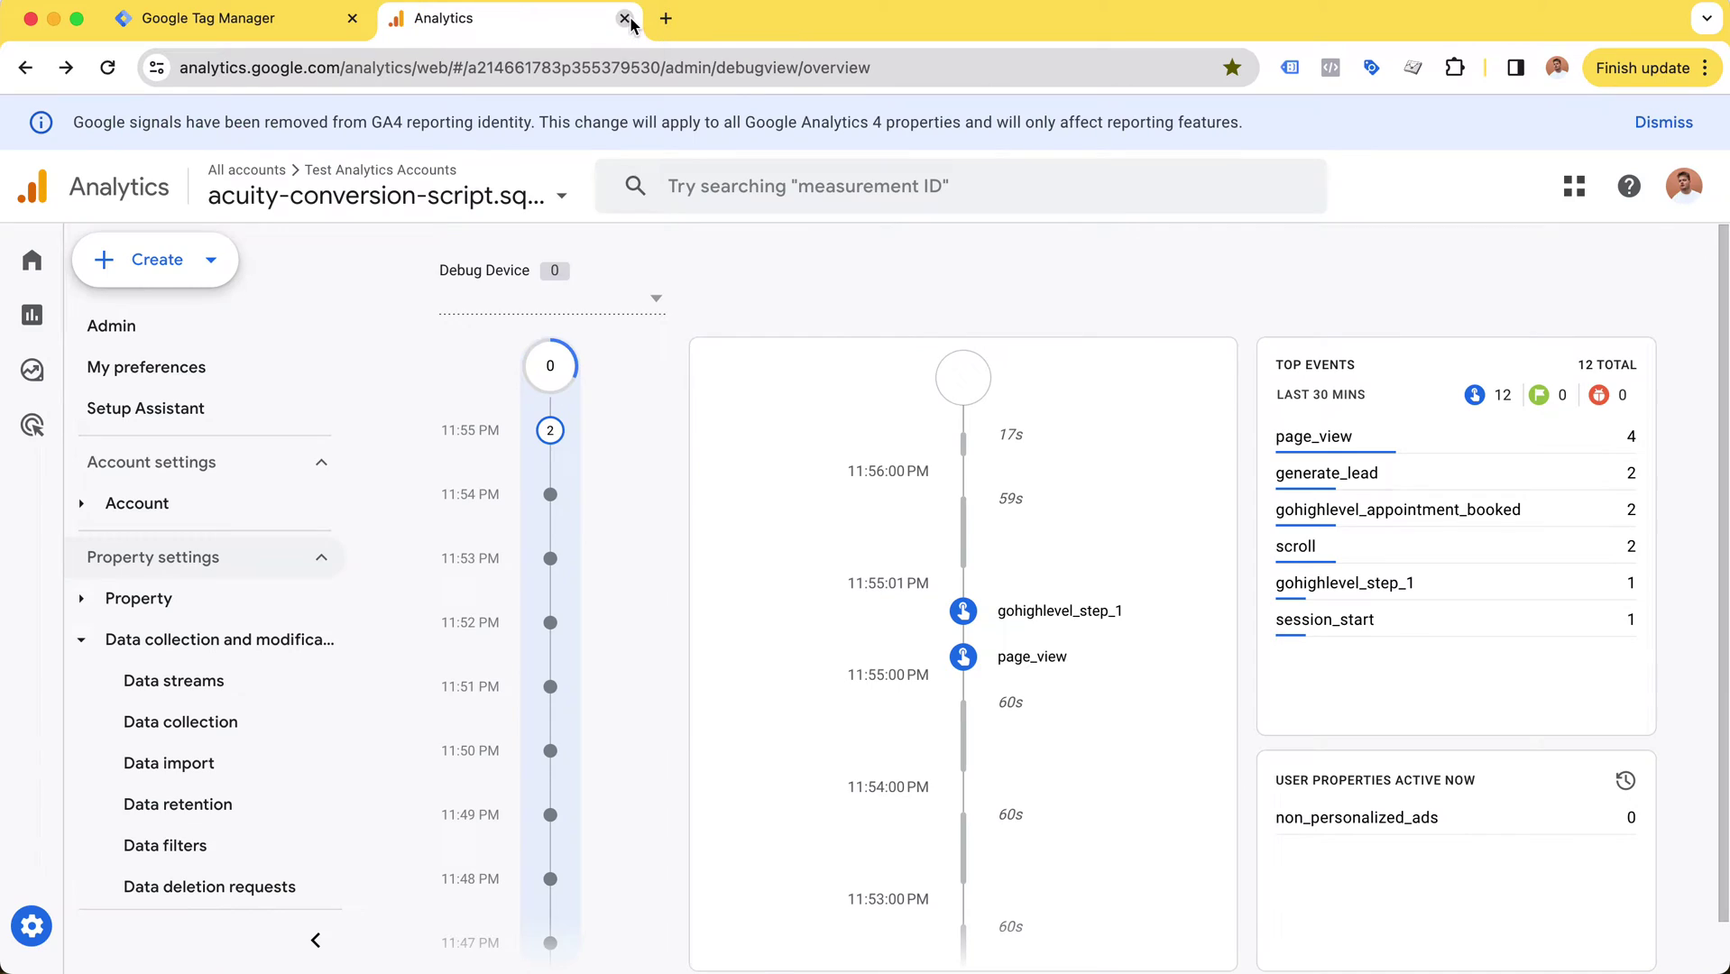
pyautogui.press('super+alt+Left')
pyautogui.click(219, 253)
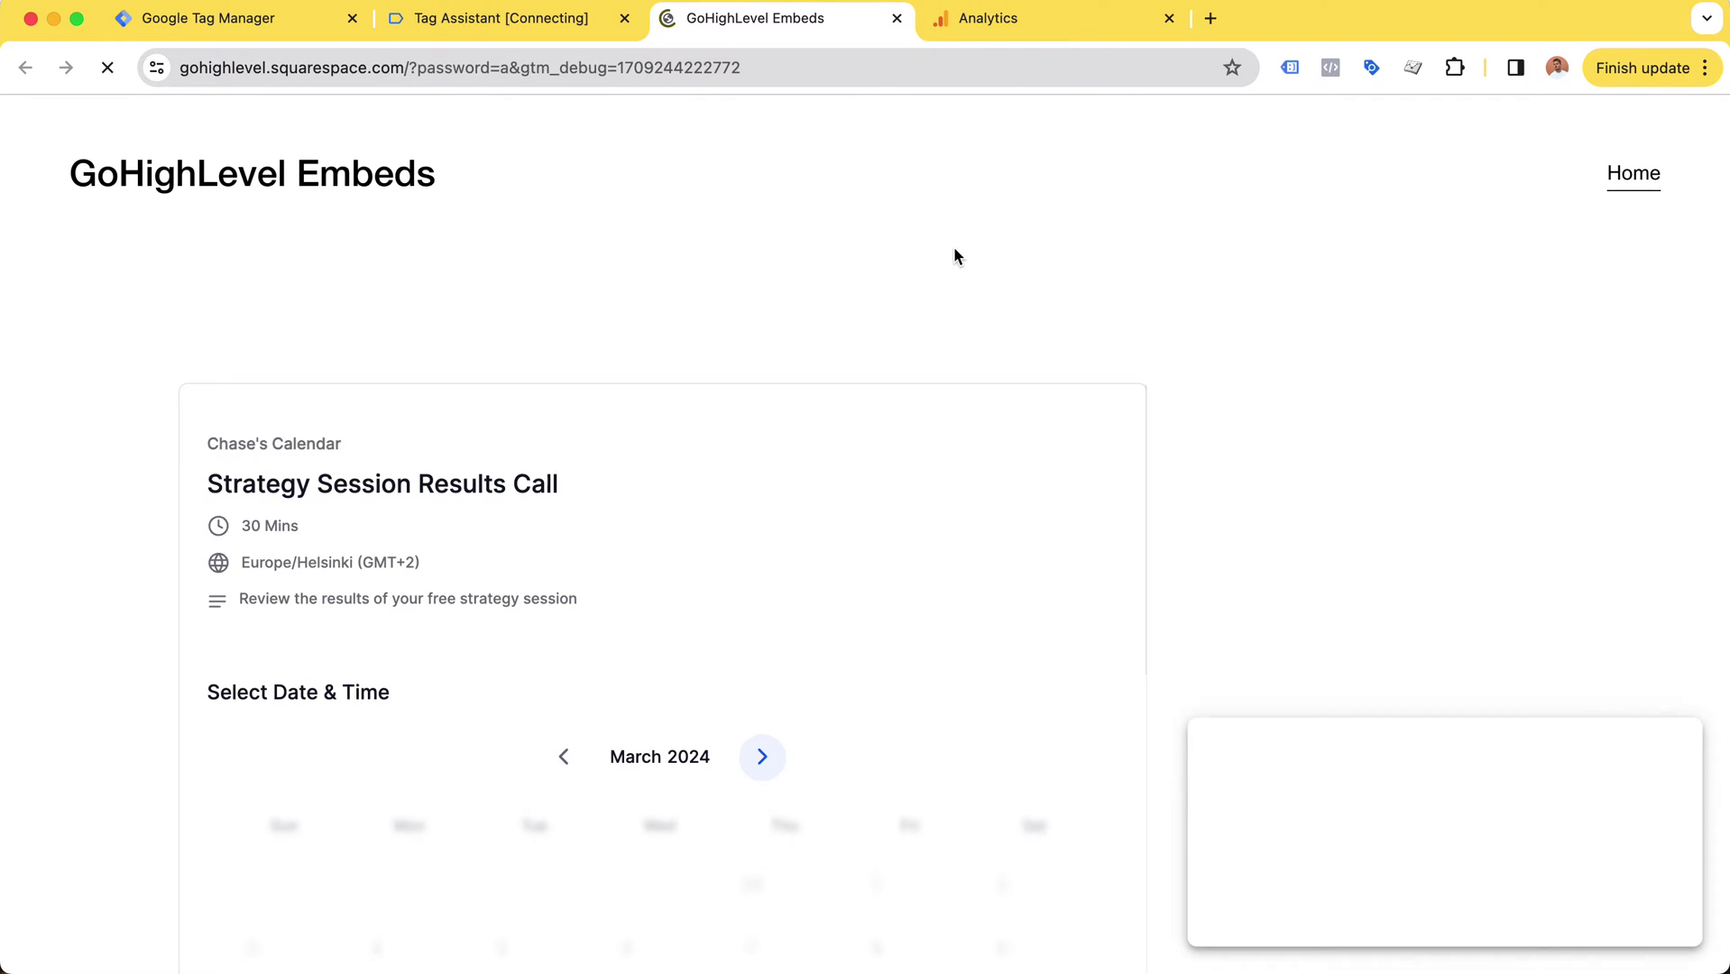
# Step: In the new Tag Assistant session, dismiss Connected! and scroll the Summary to fired tags
pyautogui.scroll(-3, 953, 261)
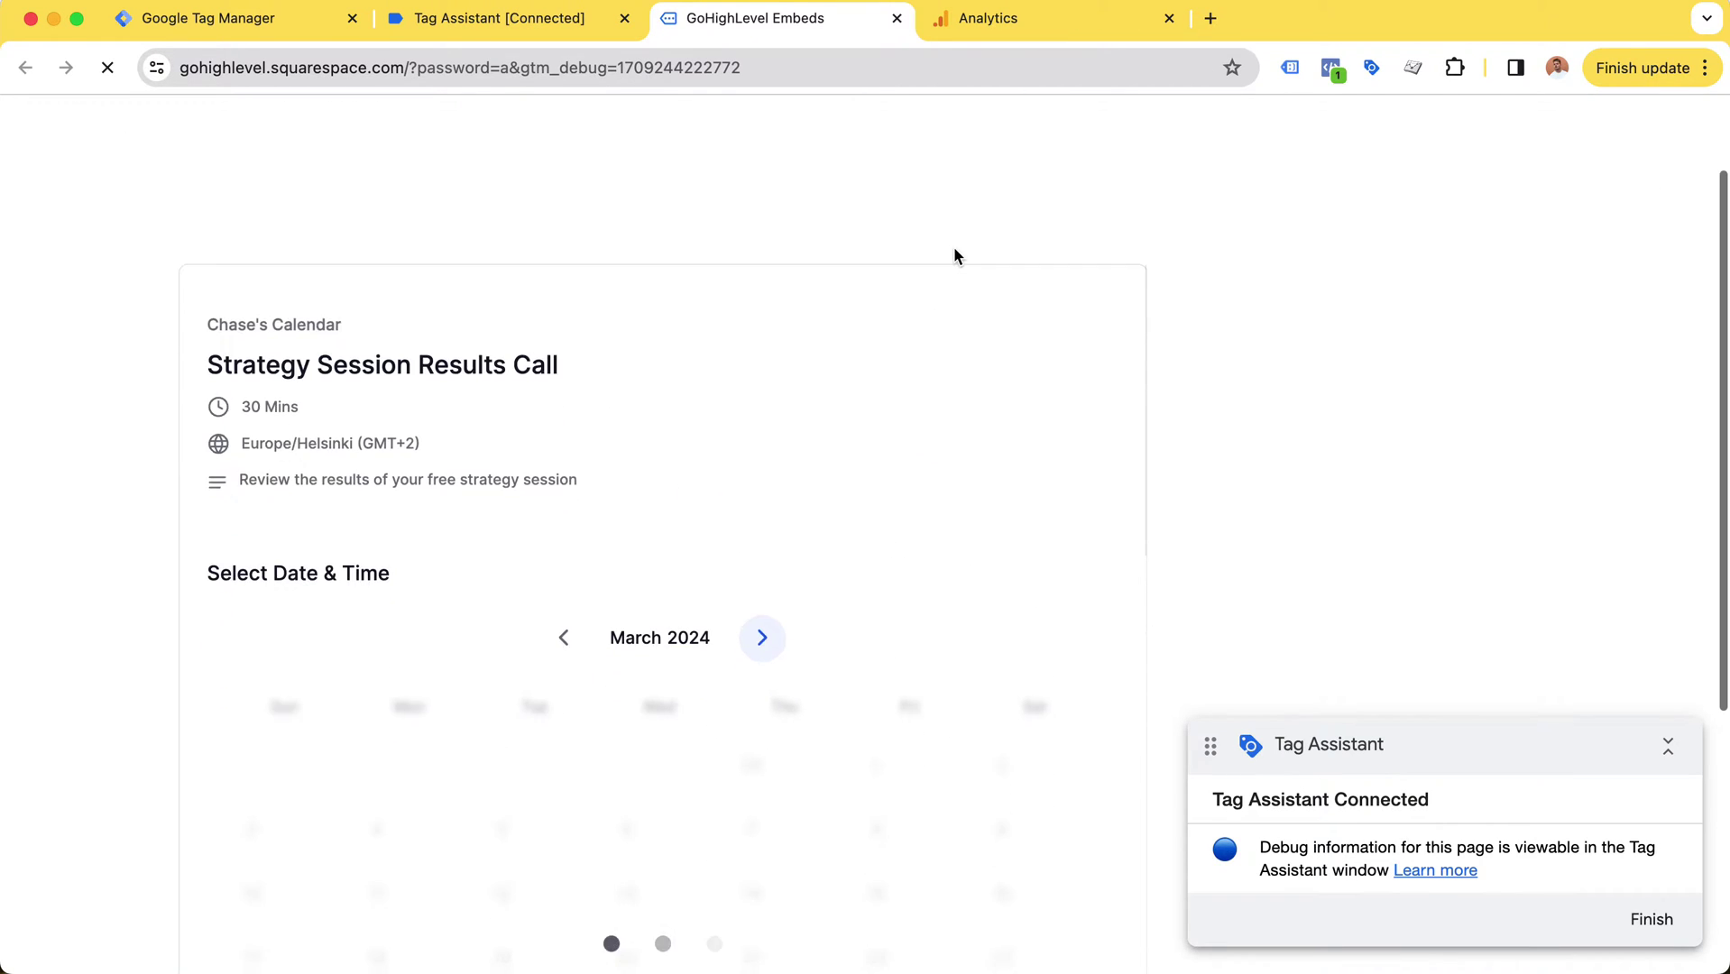
pyautogui.click(559, 27)
pyautogui.click(871, 531)
pyautogui.scroll(-3, 939, 404)
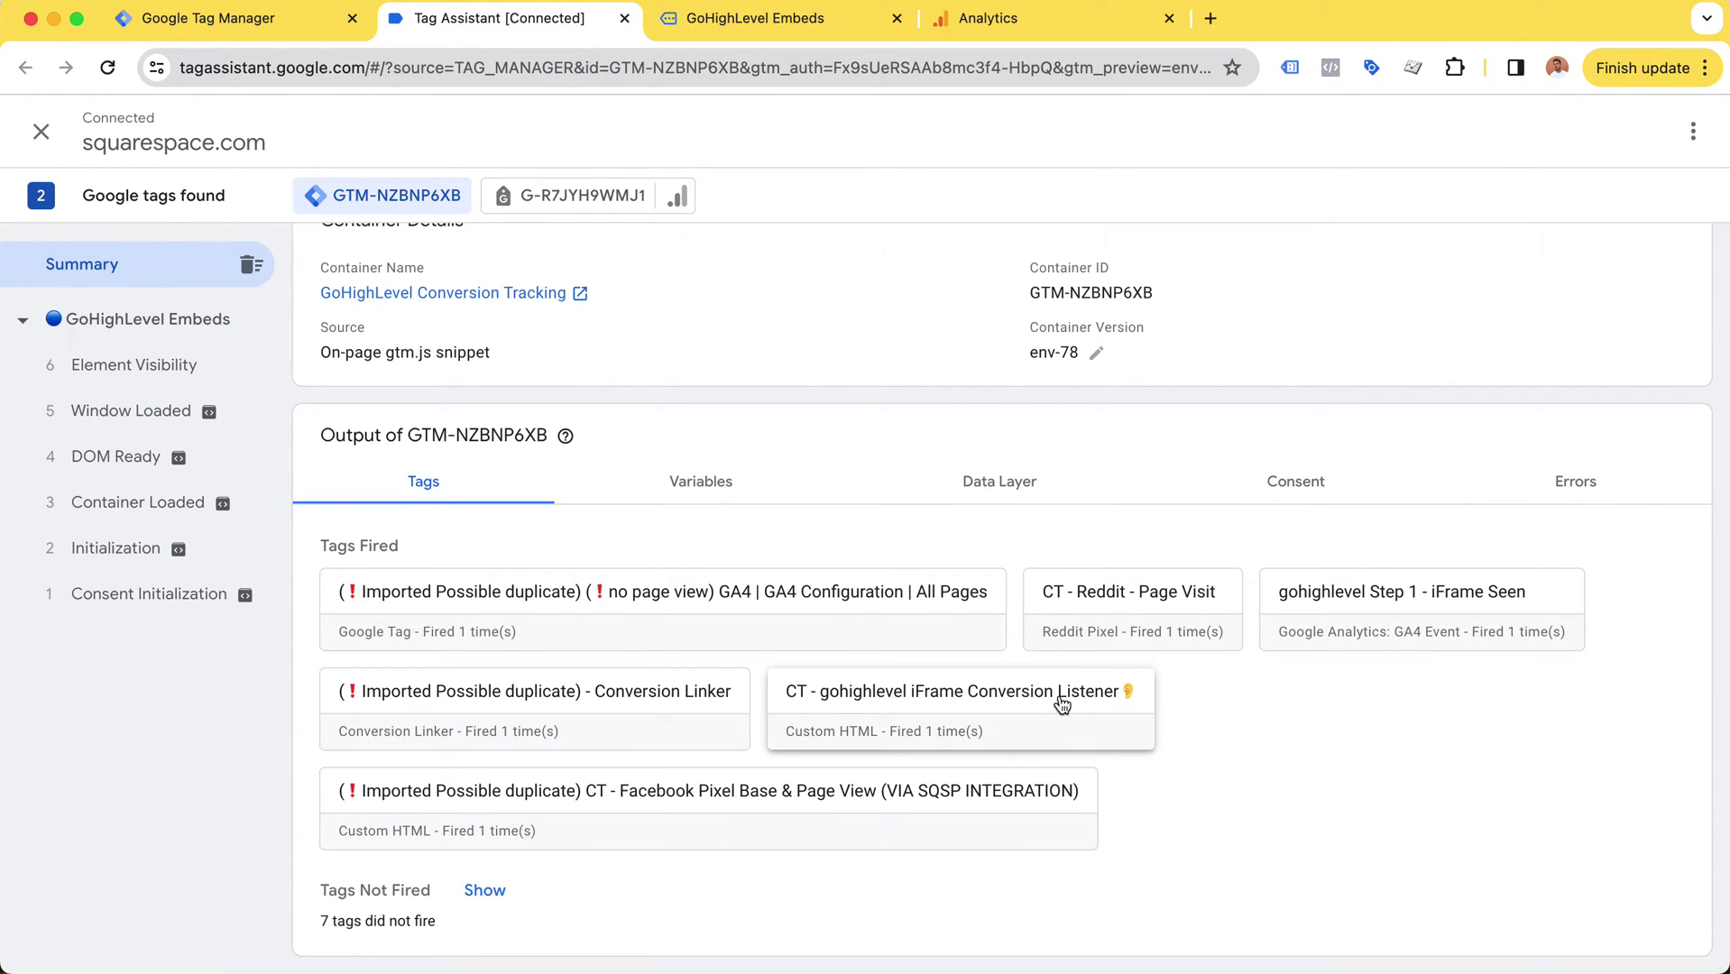
# Step: On the embedded calendar, book Friday, March 29 at the 05:30 AM slot
pyautogui.click(781, 16)
pyautogui.scroll(-3, 703, 568)
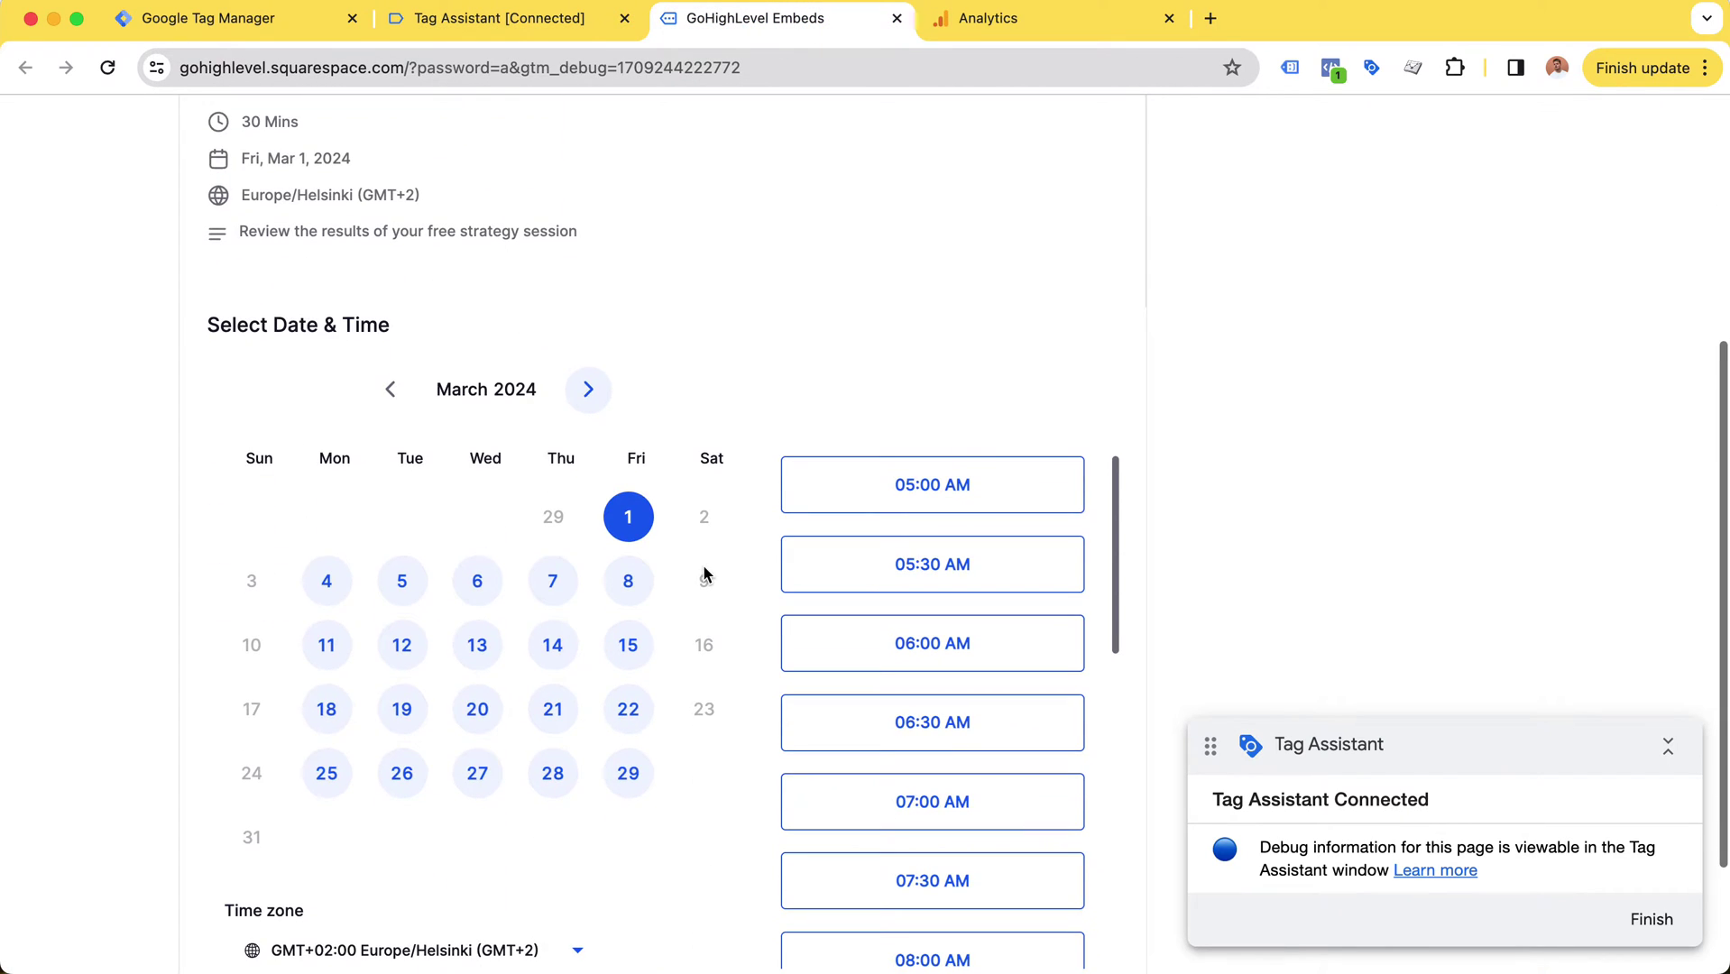
pyautogui.click(629, 773)
pyautogui.click(852, 653)
pyautogui.click(1011, 645)
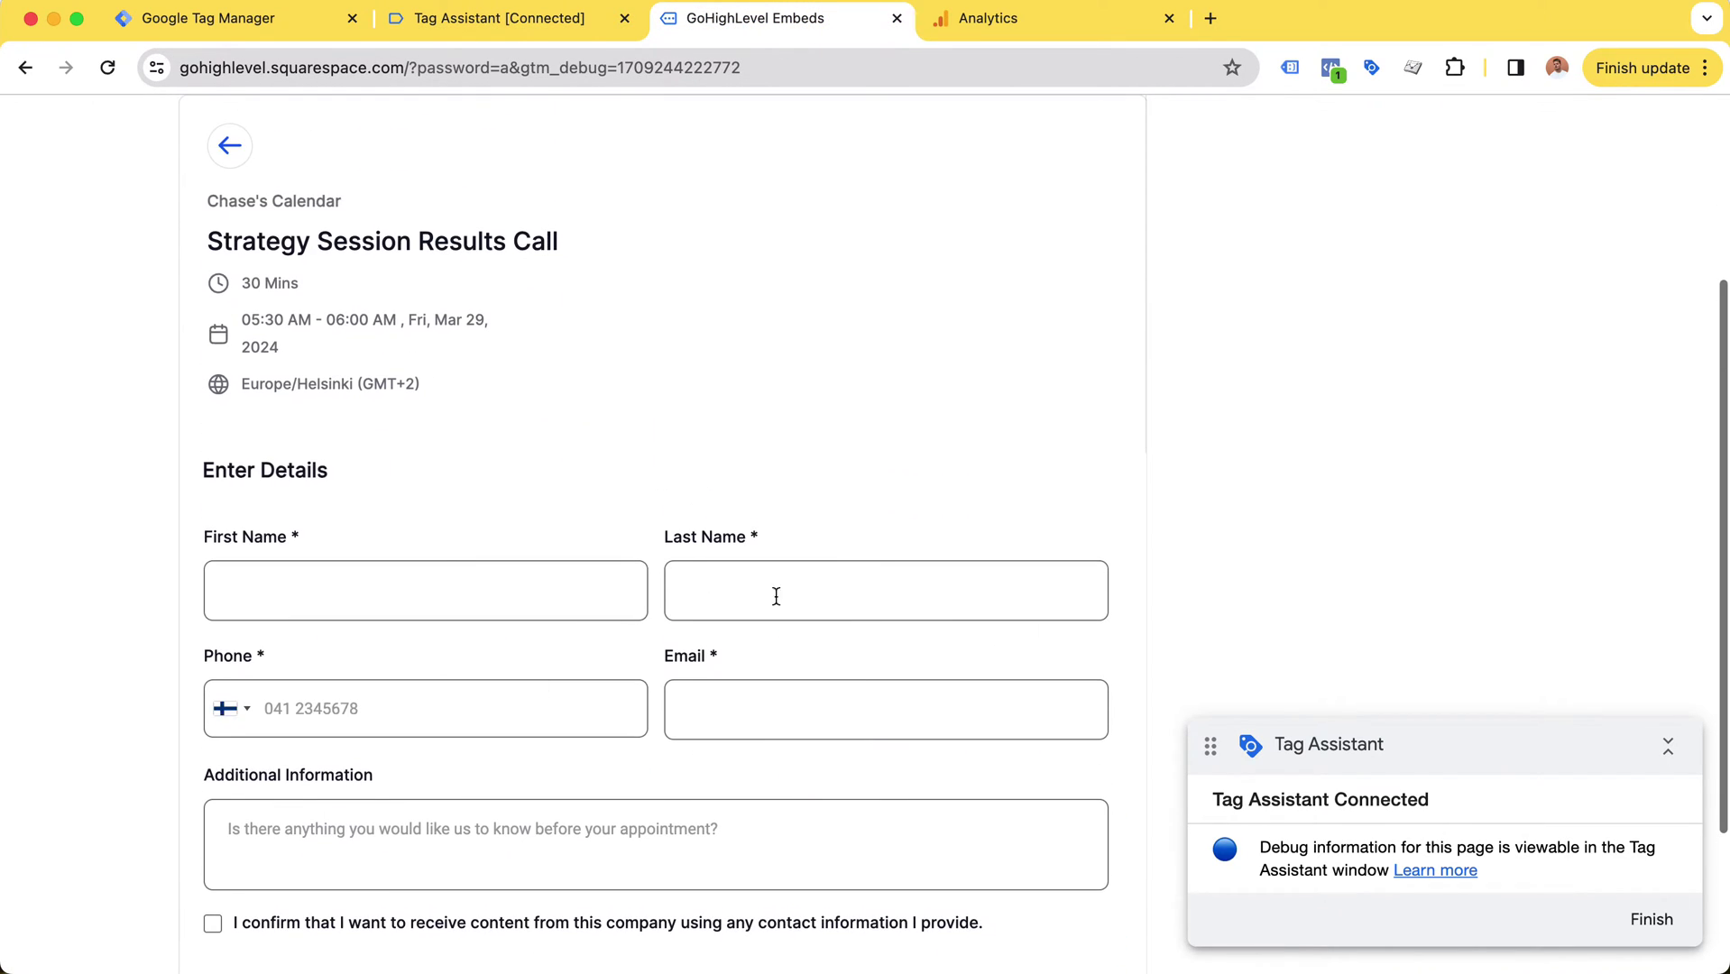
# Step: Fill in first and last name from autofill suggestions and enter a test phone number
pyautogui.click(490, 581)
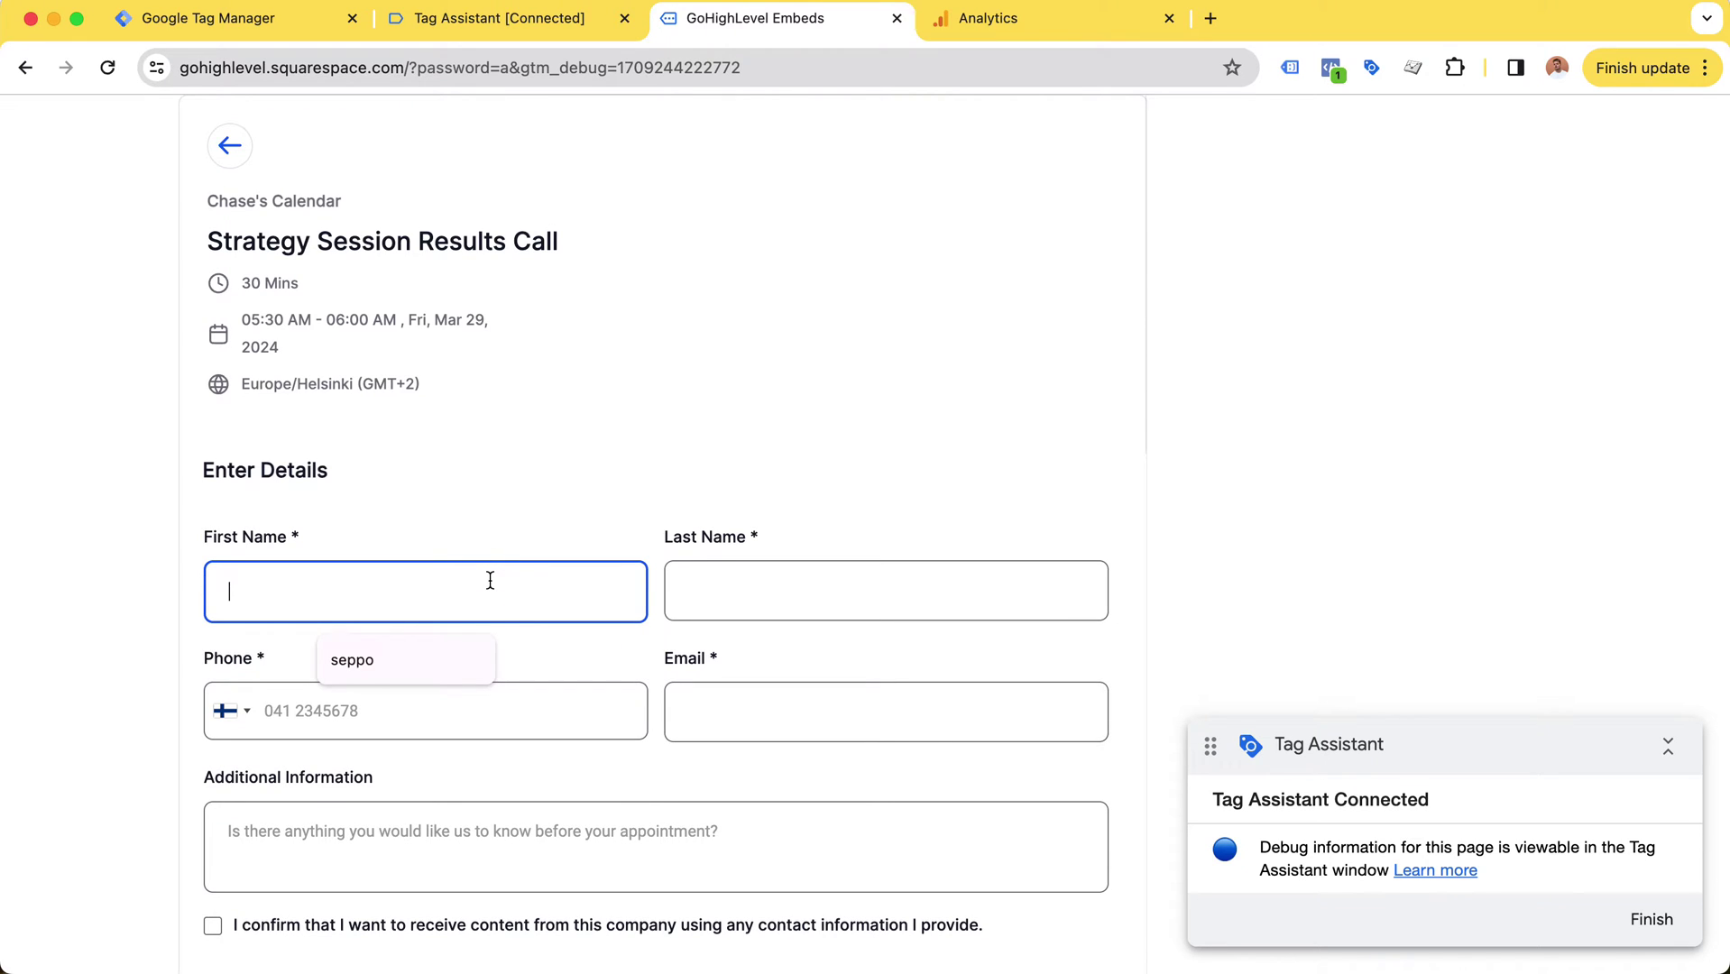
pyautogui.click(453, 646)
pyautogui.click(846, 610)
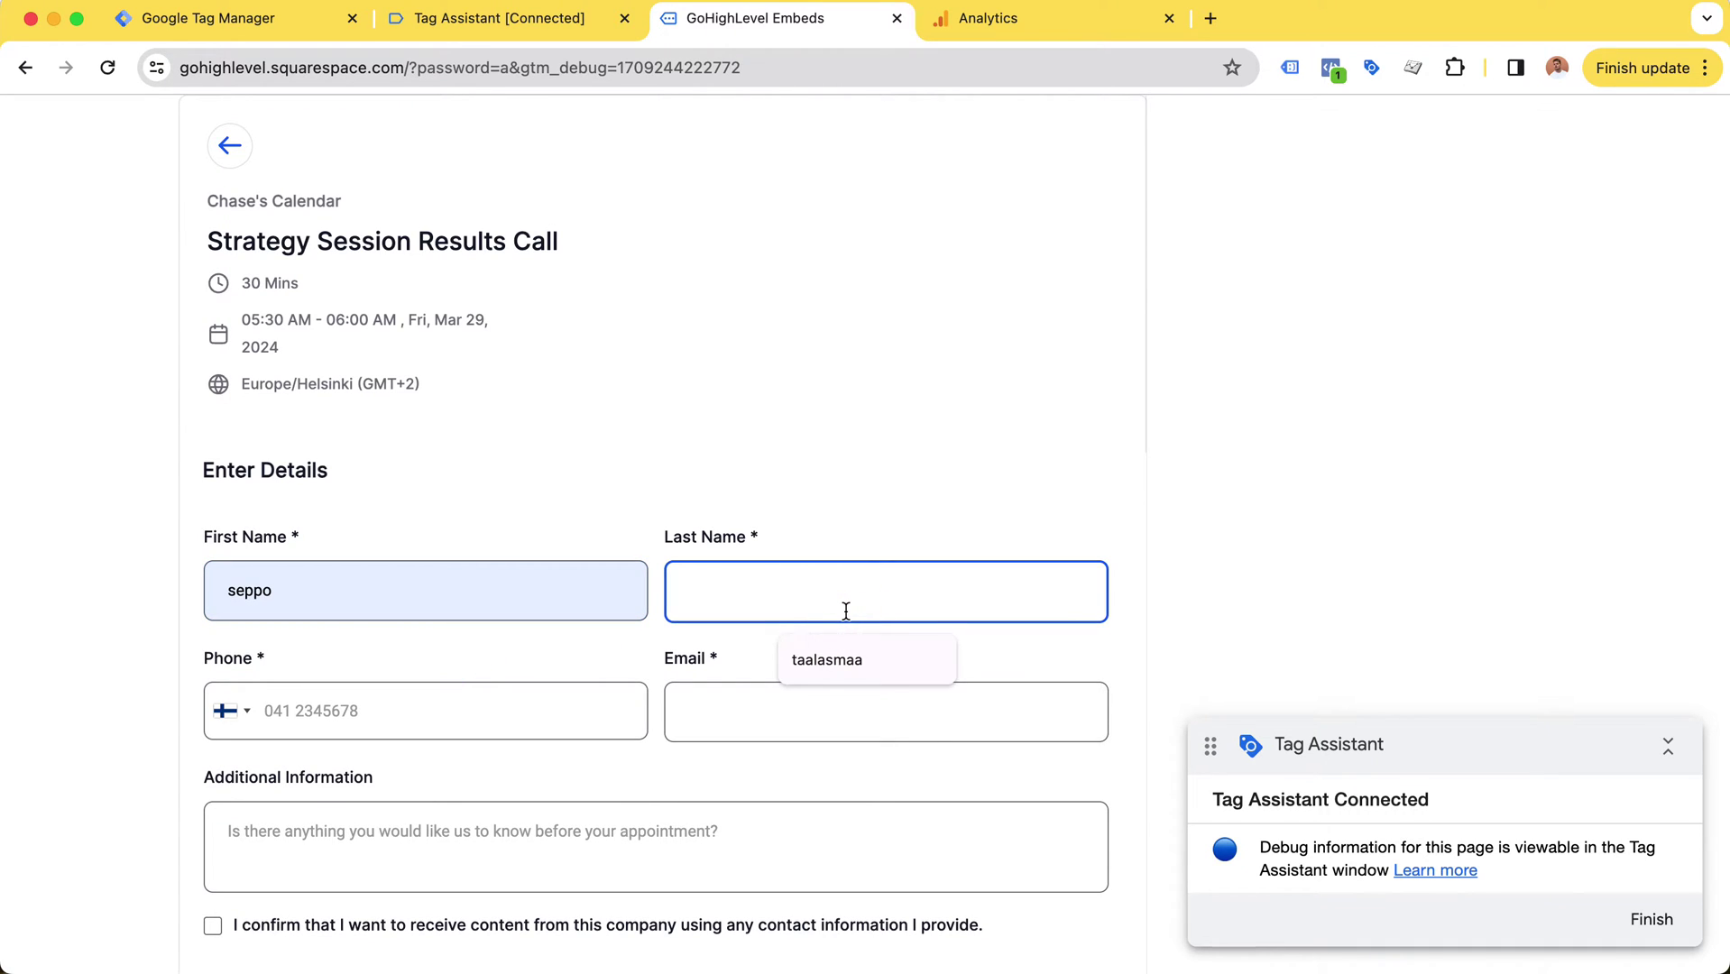
pyautogui.click(843, 656)
pyautogui.click(733, 709)
pyautogui.click(527, 721)
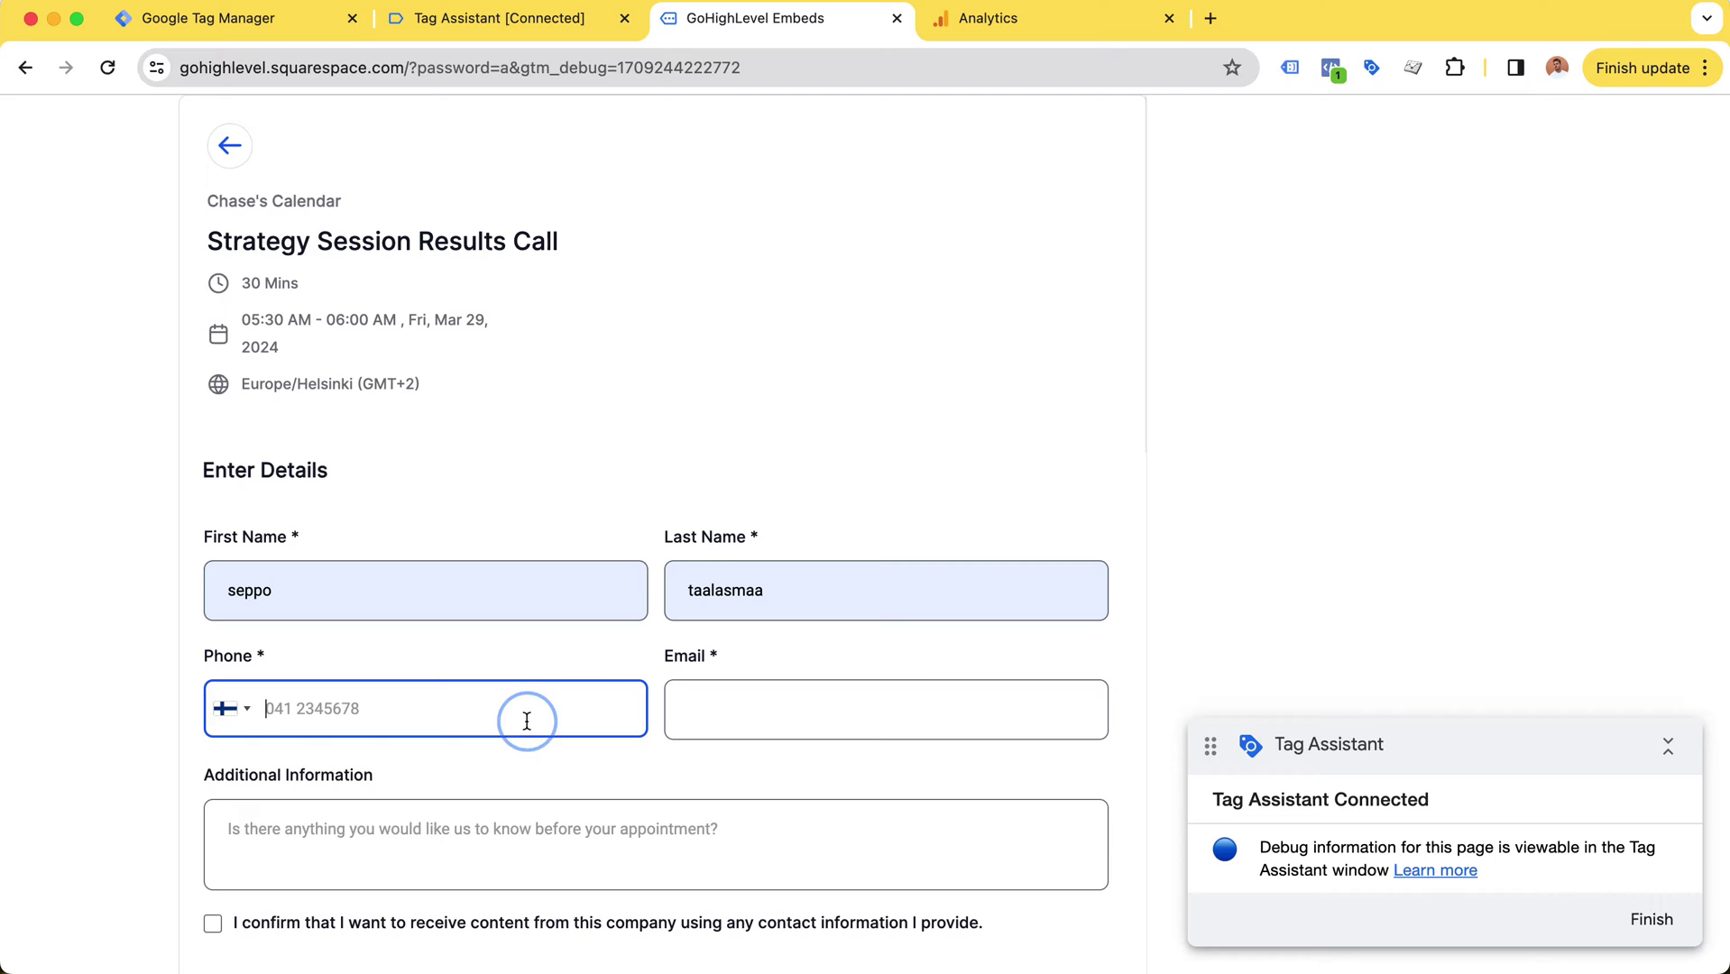
pyautogui.press('BackSpace')
# Step: Accept the suggested e-mail, enter 'testtesttest' as additional information, and tick the consent box
pyautogui.click(889, 700)
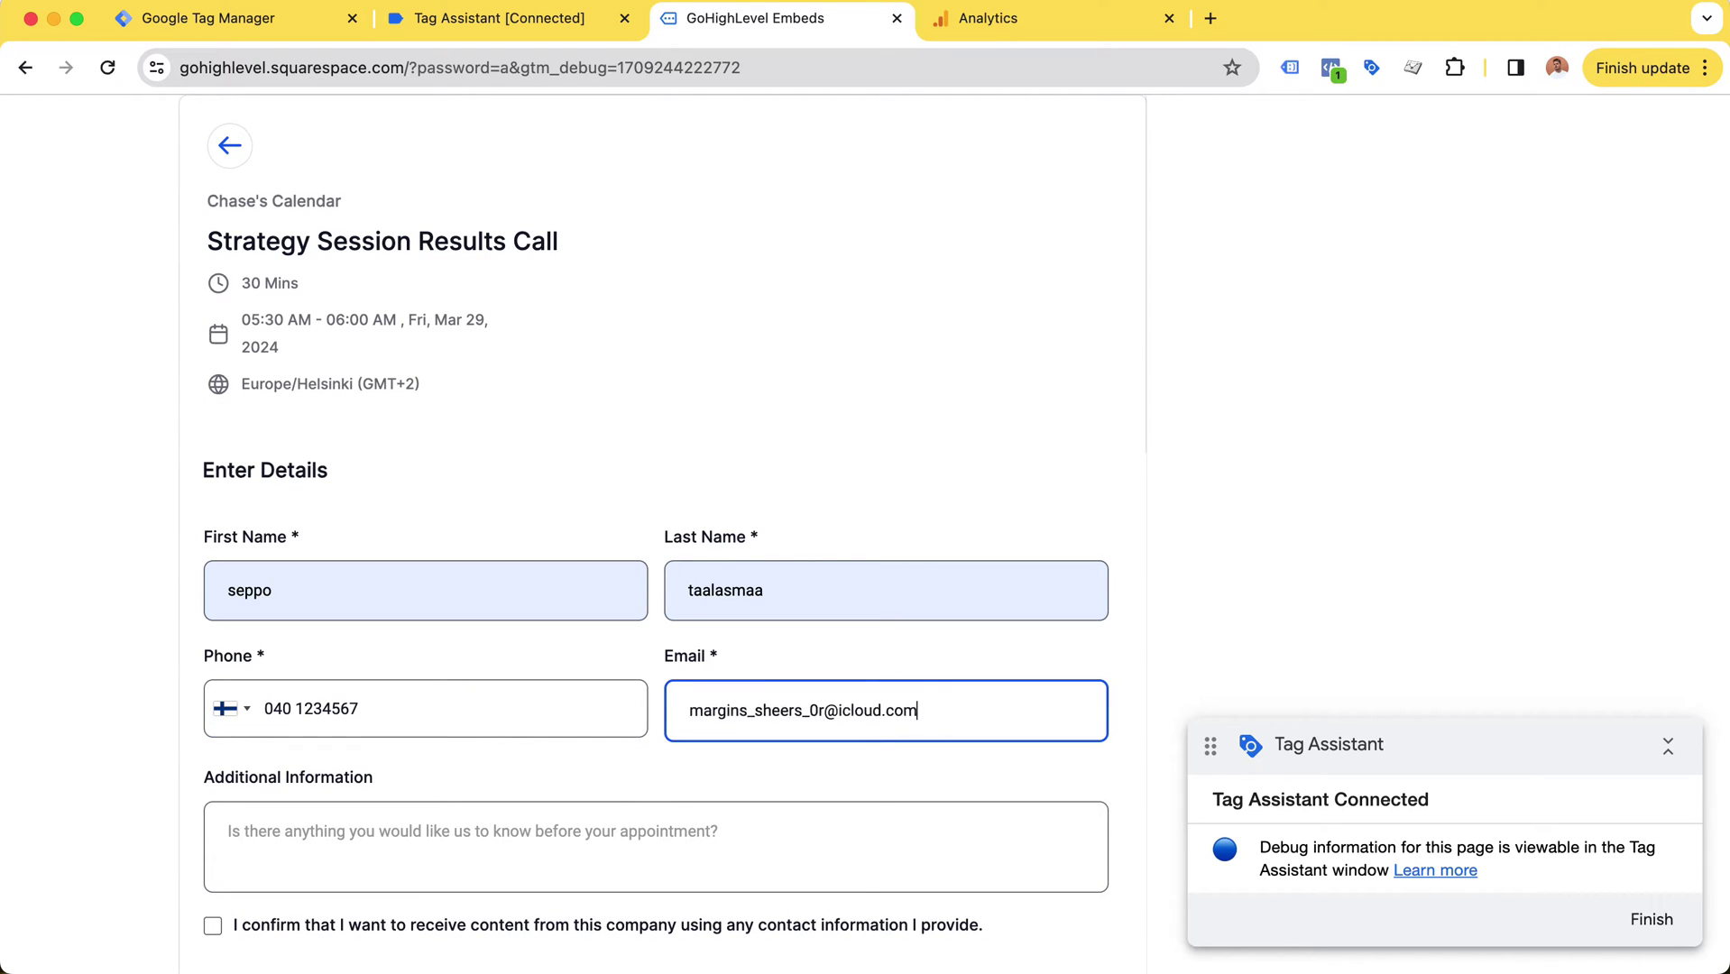
pyautogui.press('Tab')
pyautogui.scroll(-5, 879, 454)
pyautogui.write('test')
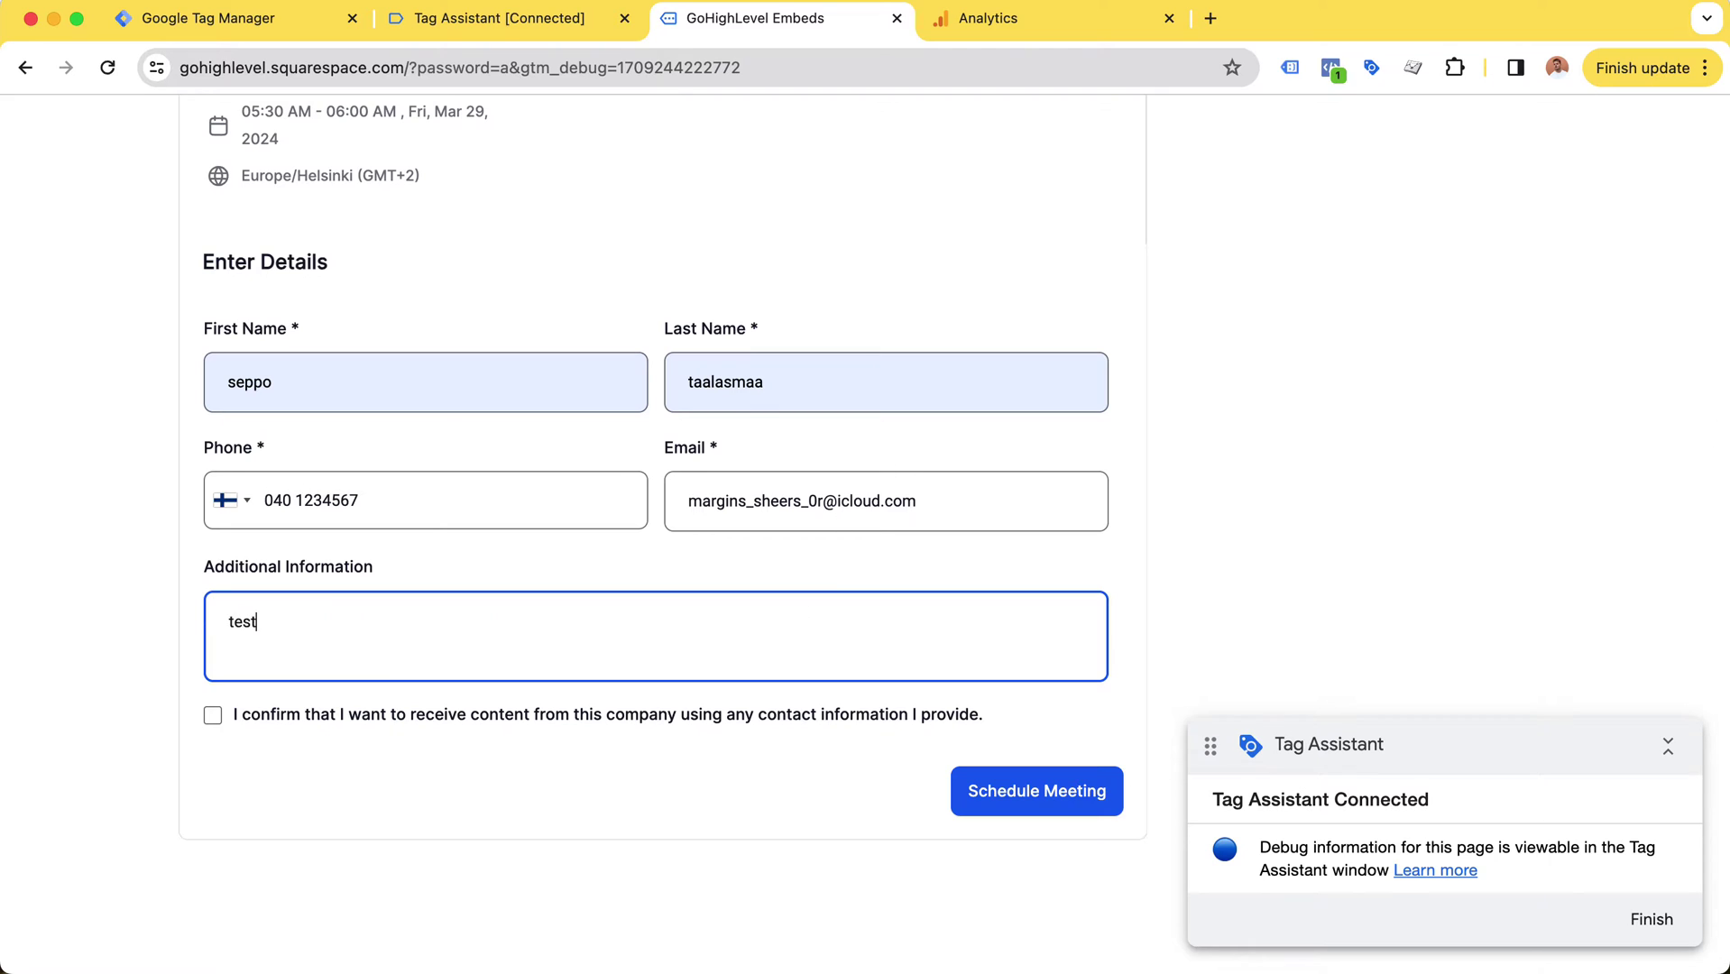
pyautogui.write('testtest')
pyautogui.click(643, 722)
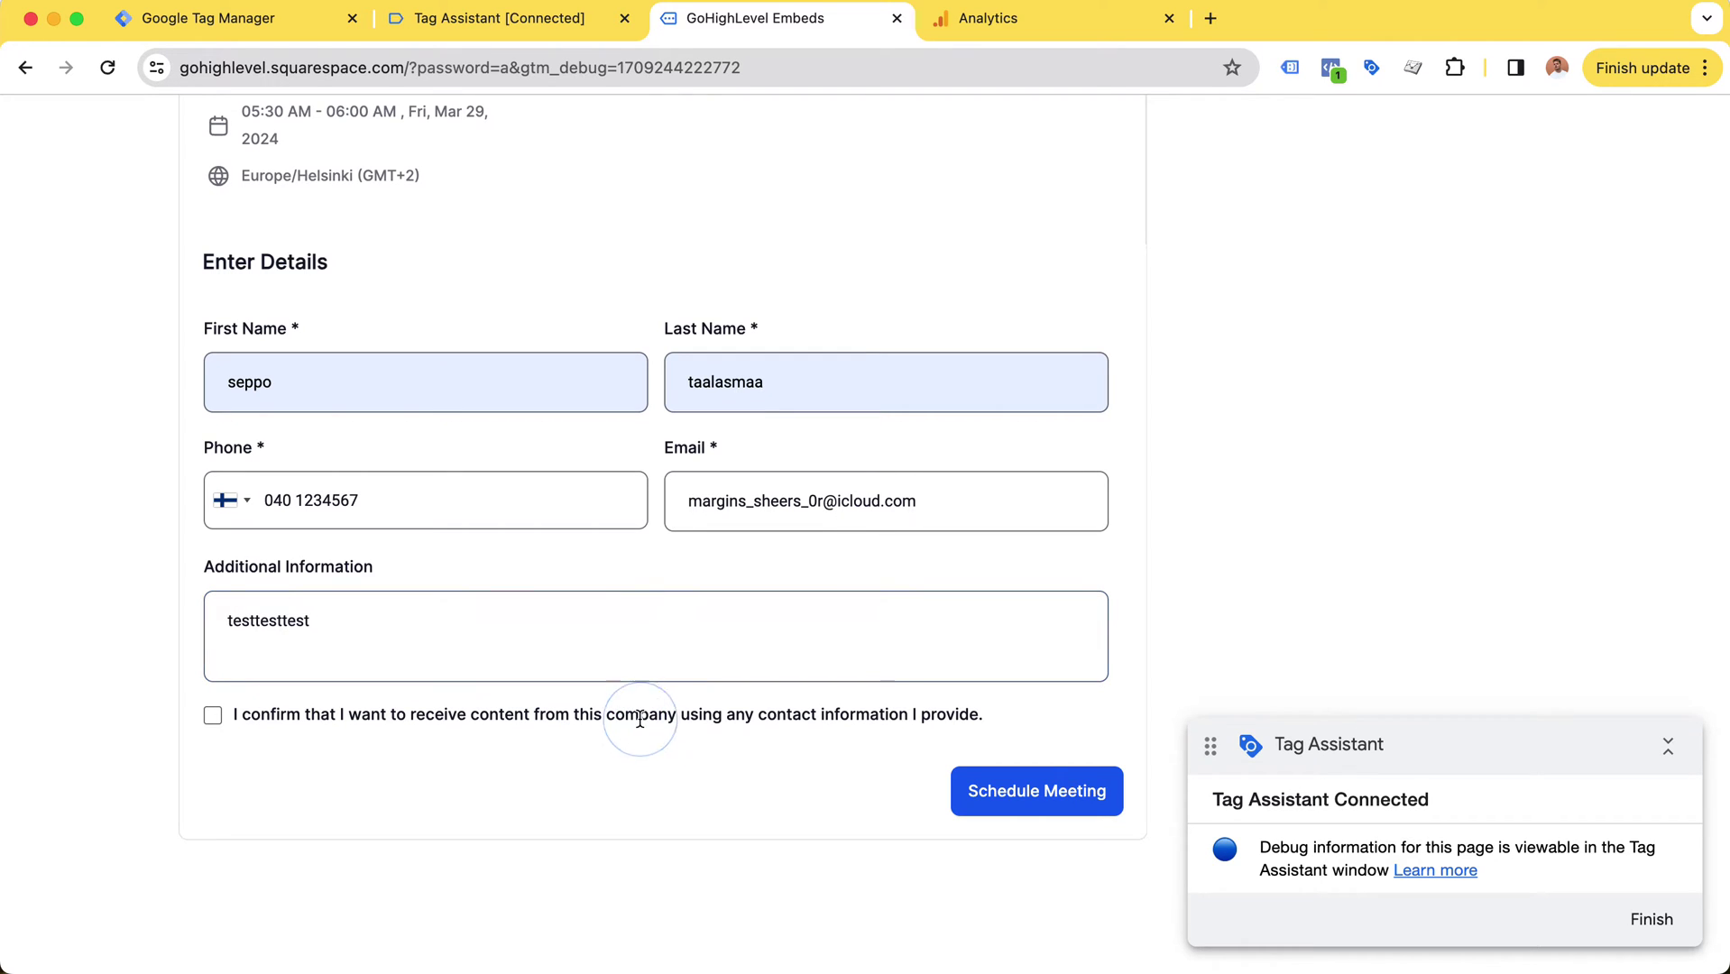
pyautogui.click(213, 716)
# Step: Clear Tag Assistant's recorded events and show the GTM-NZBNP6XB container summary
pyautogui.click(587, 19)
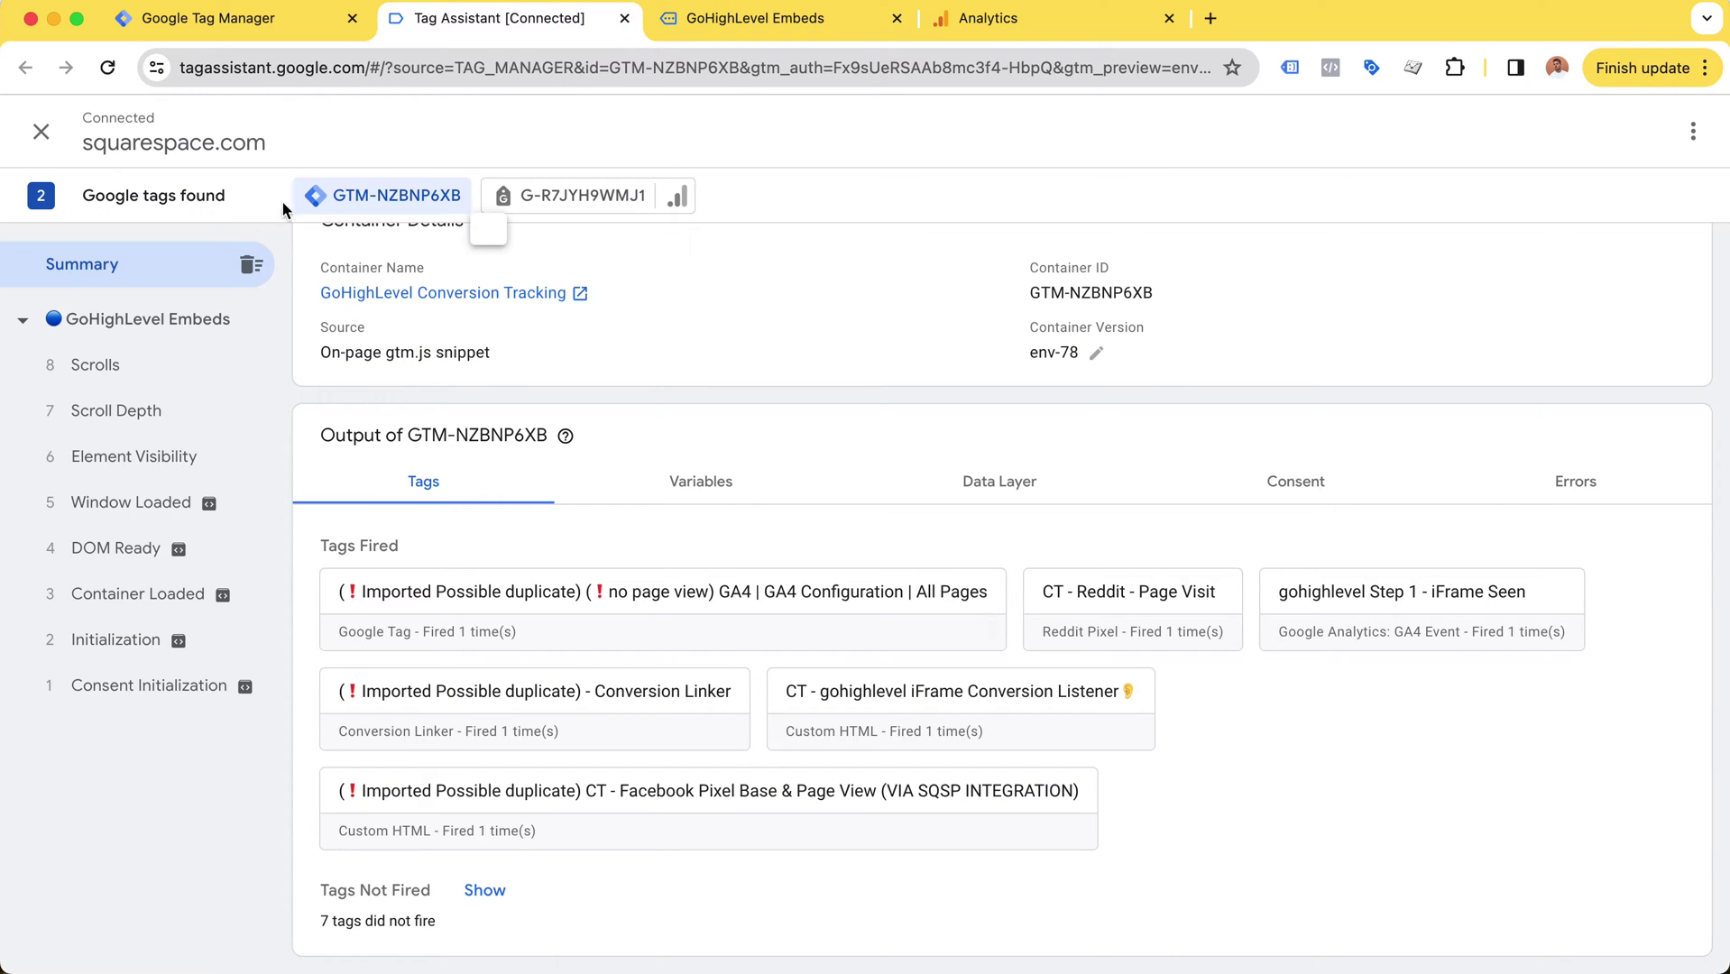
pyautogui.click(249, 268)
pyautogui.click(404, 197)
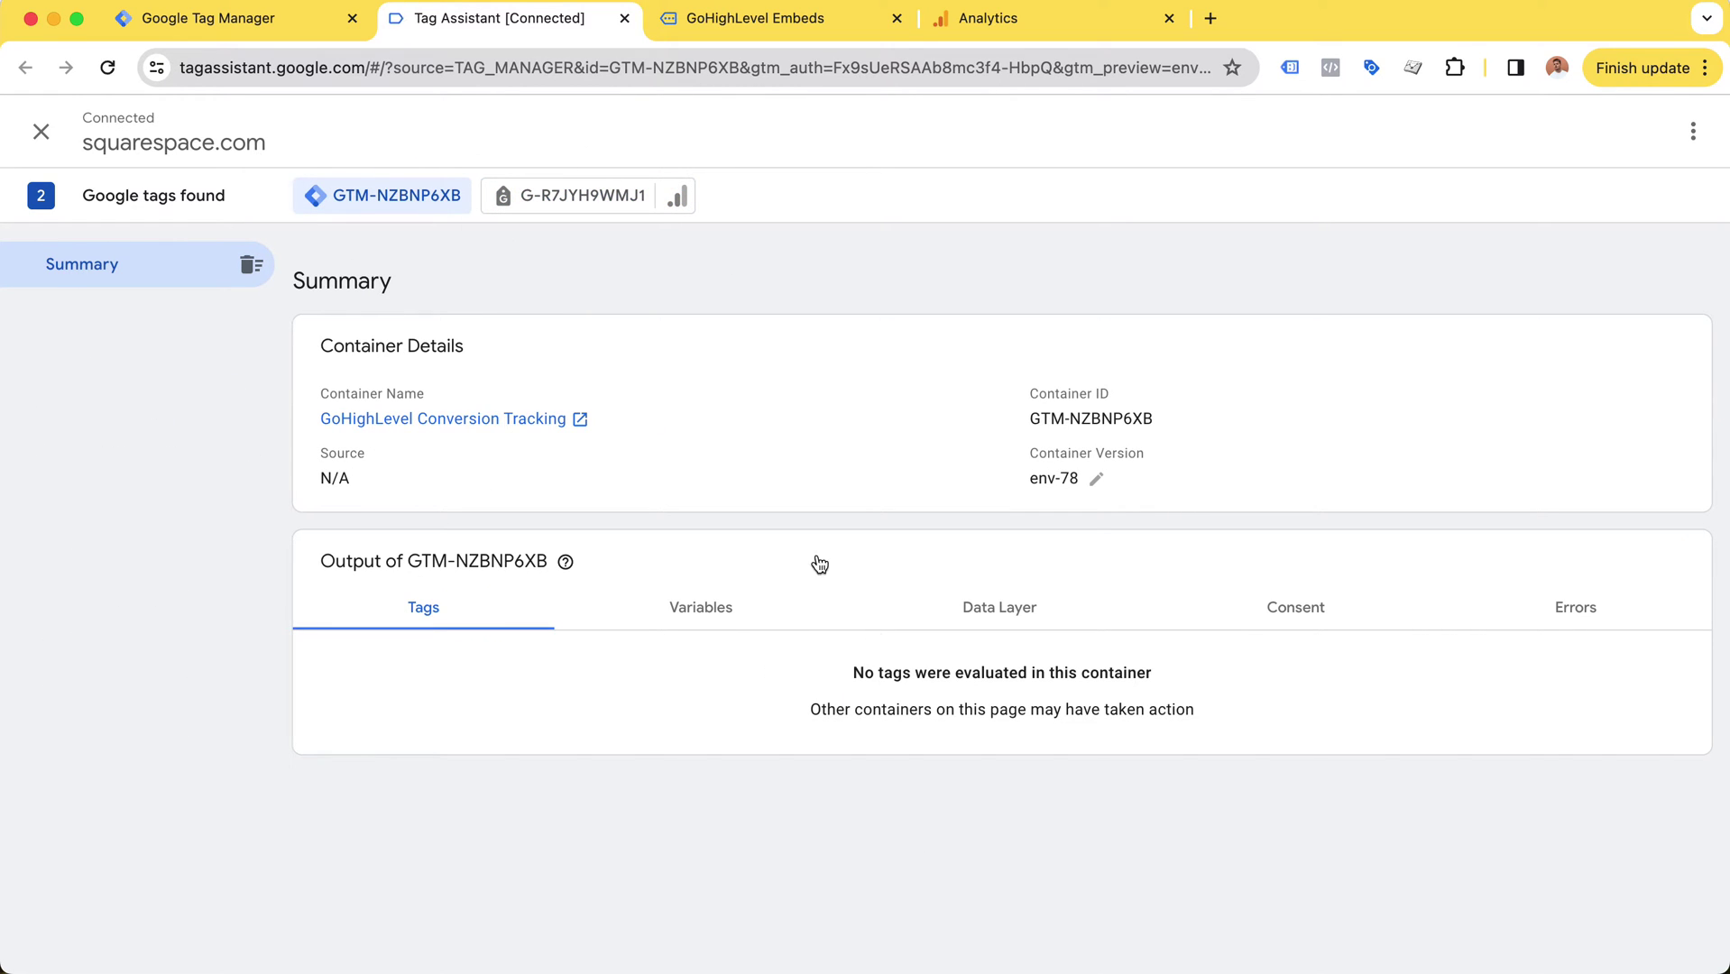
# Step: Submit the booking and highlight the 'Your Meeting has been Scheduled' confirmation
pyautogui.click(784, 29)
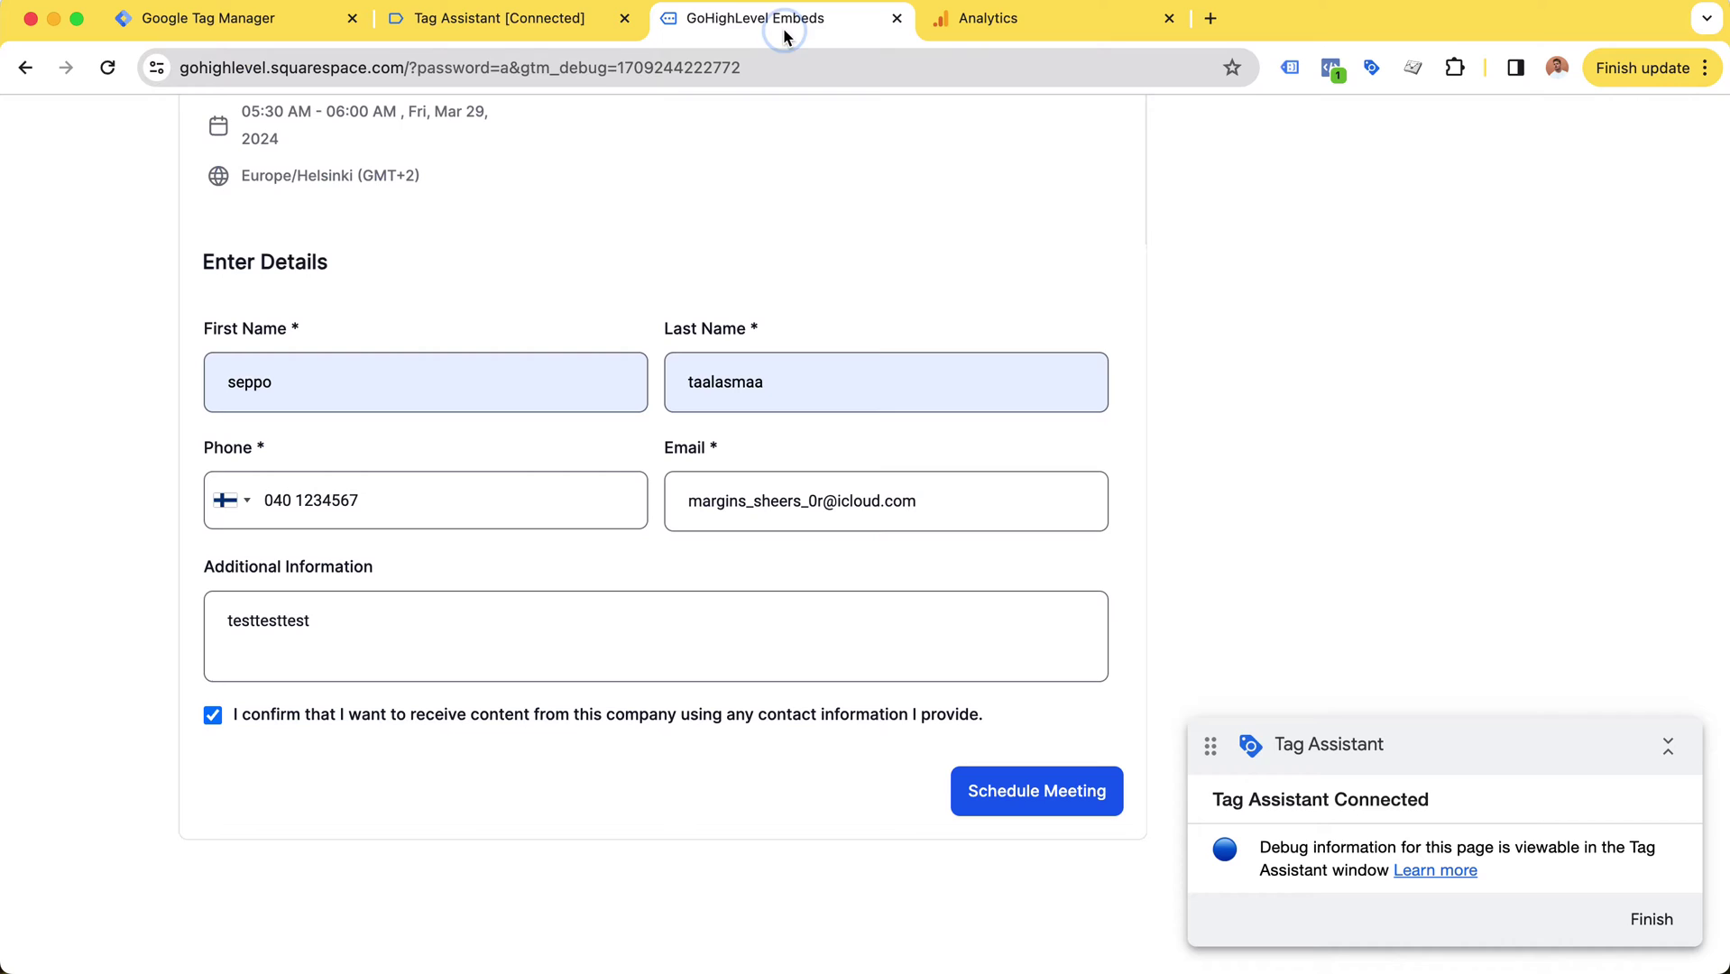
pyautogui.click(1041, 798)
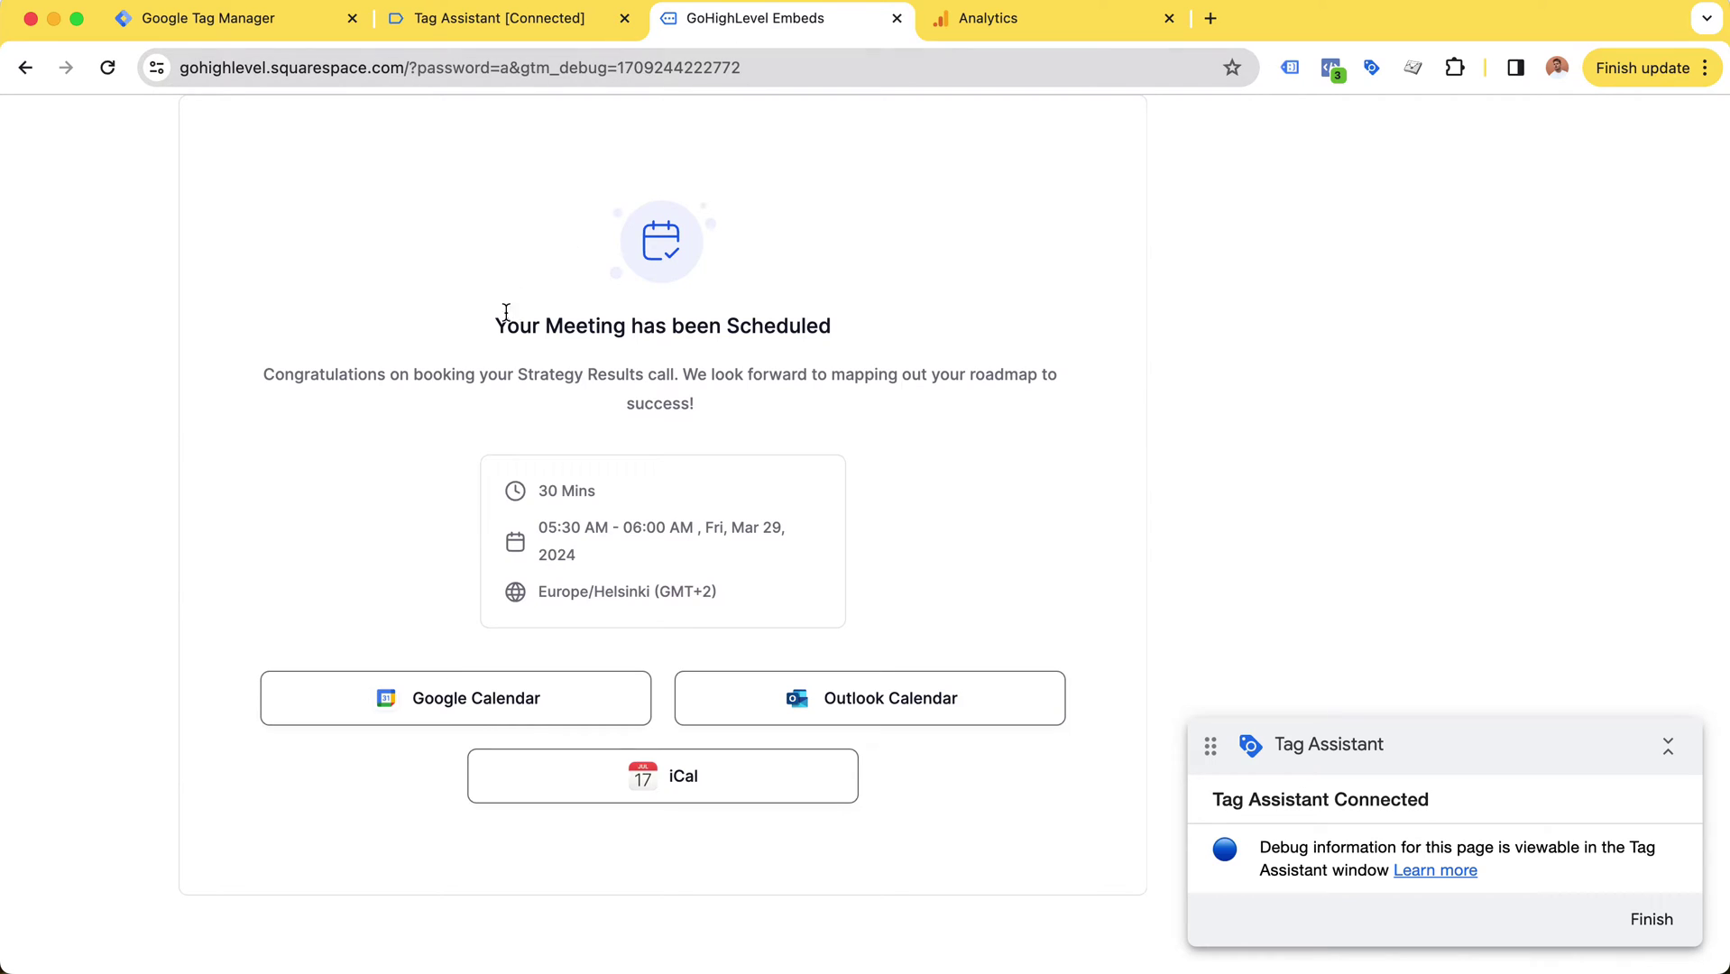
pyautogui.moveTo(491, 320); pyautogui.dragTo(889, 318)
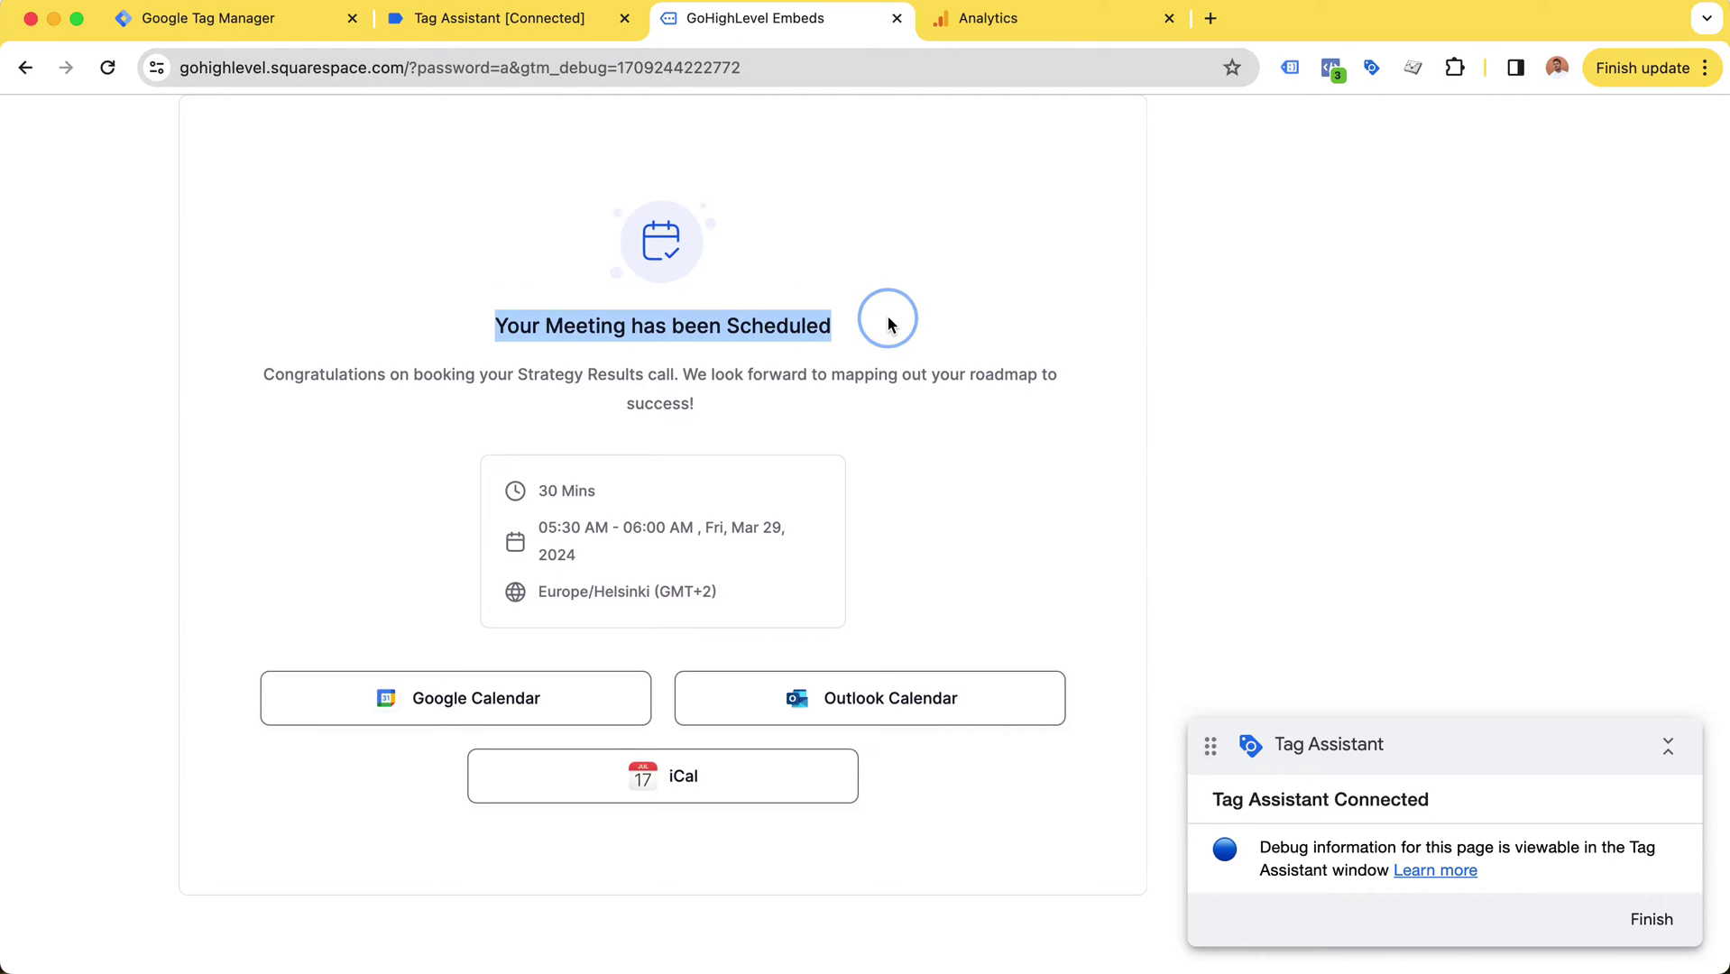
# Step: Open the Variables view for the GoHighLevelBookingDetails event in Tag Assistant
pyautogui.click(521, 20)
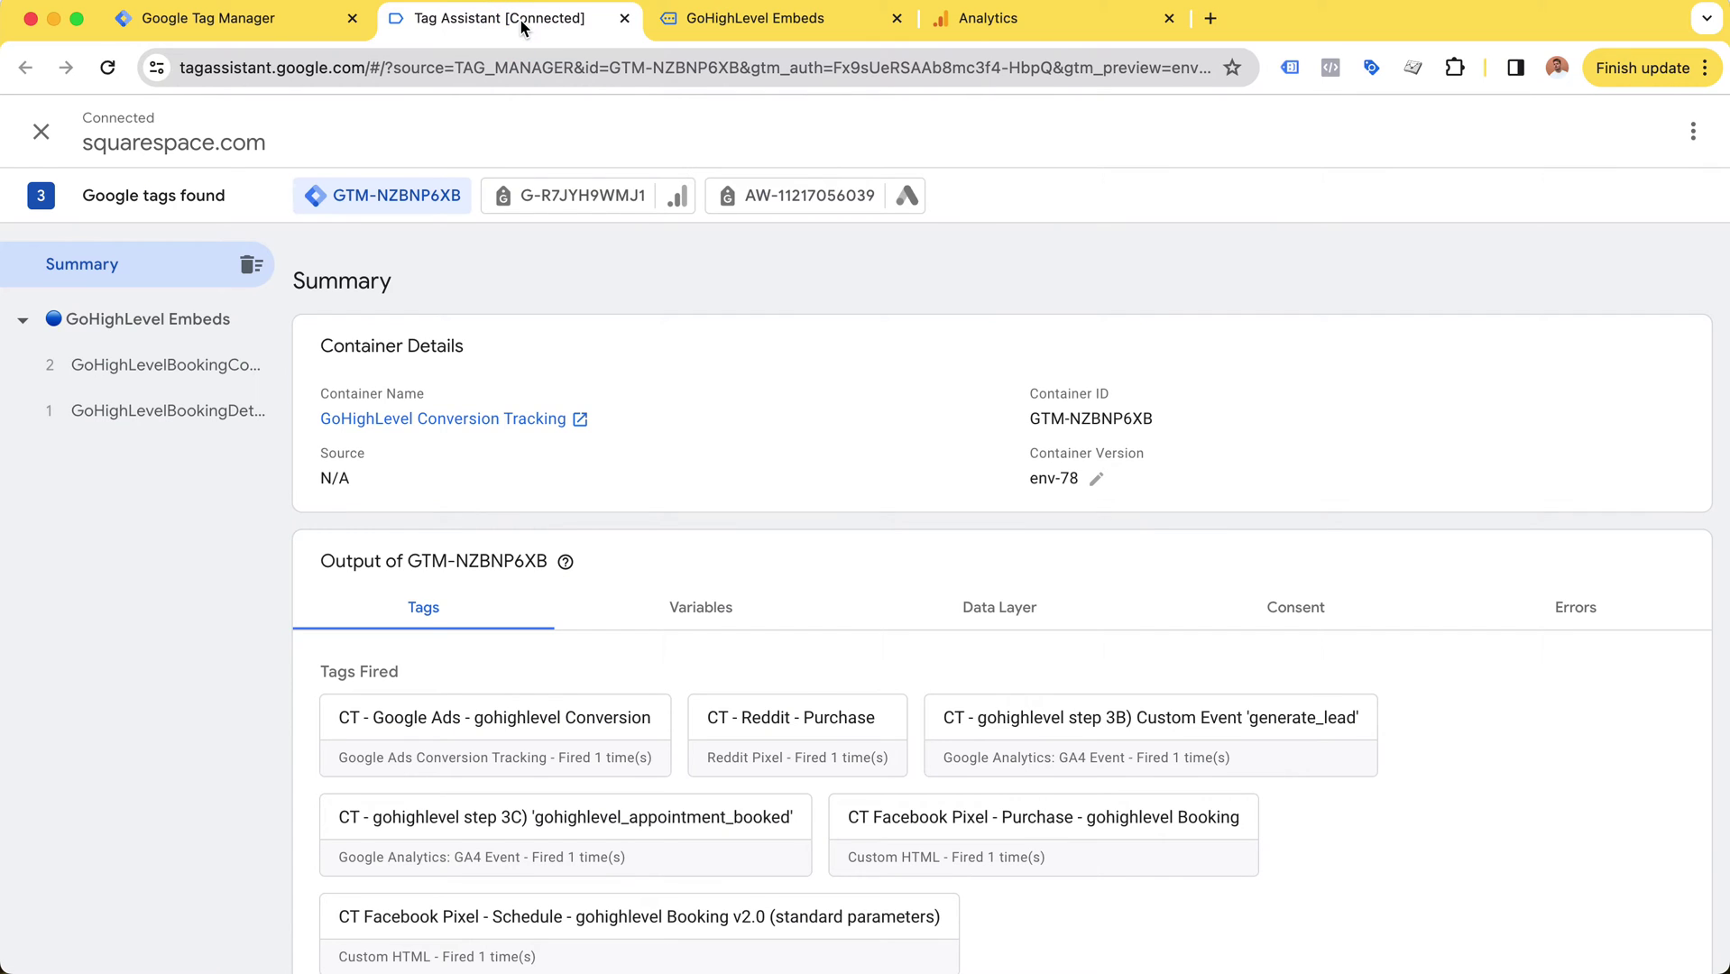
pyautogui.click(118, 424)
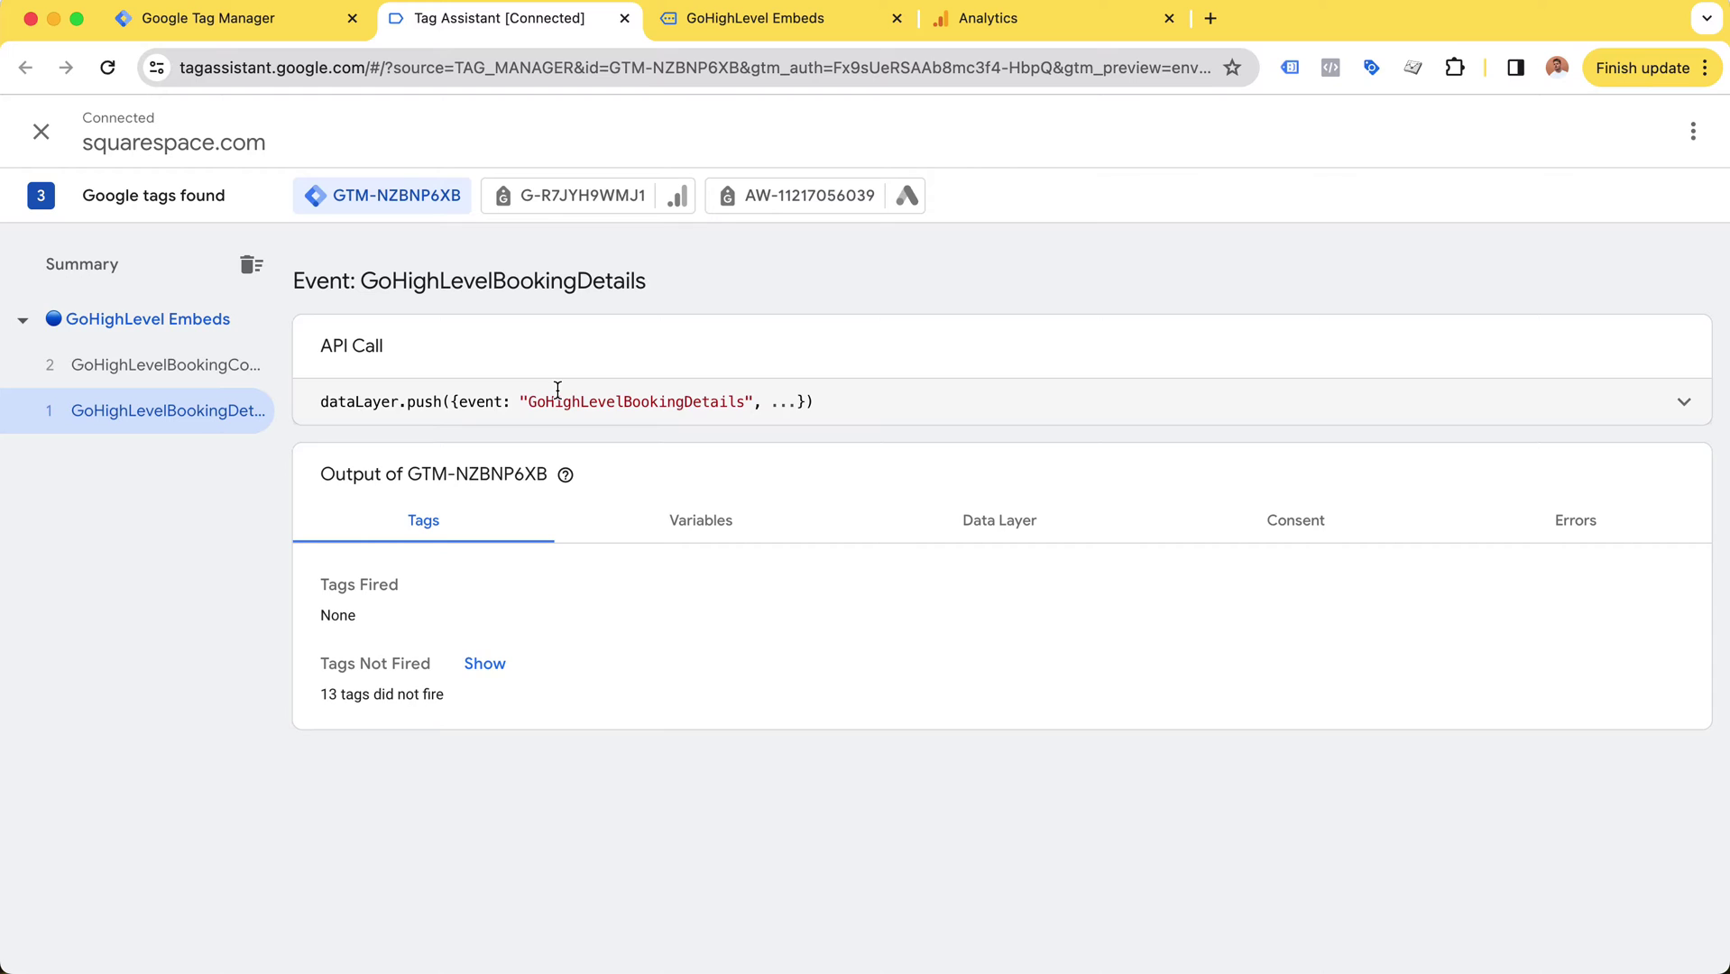
pyautogui.click(703, 523)
pyautogui.scroll(-2, 732, 640)
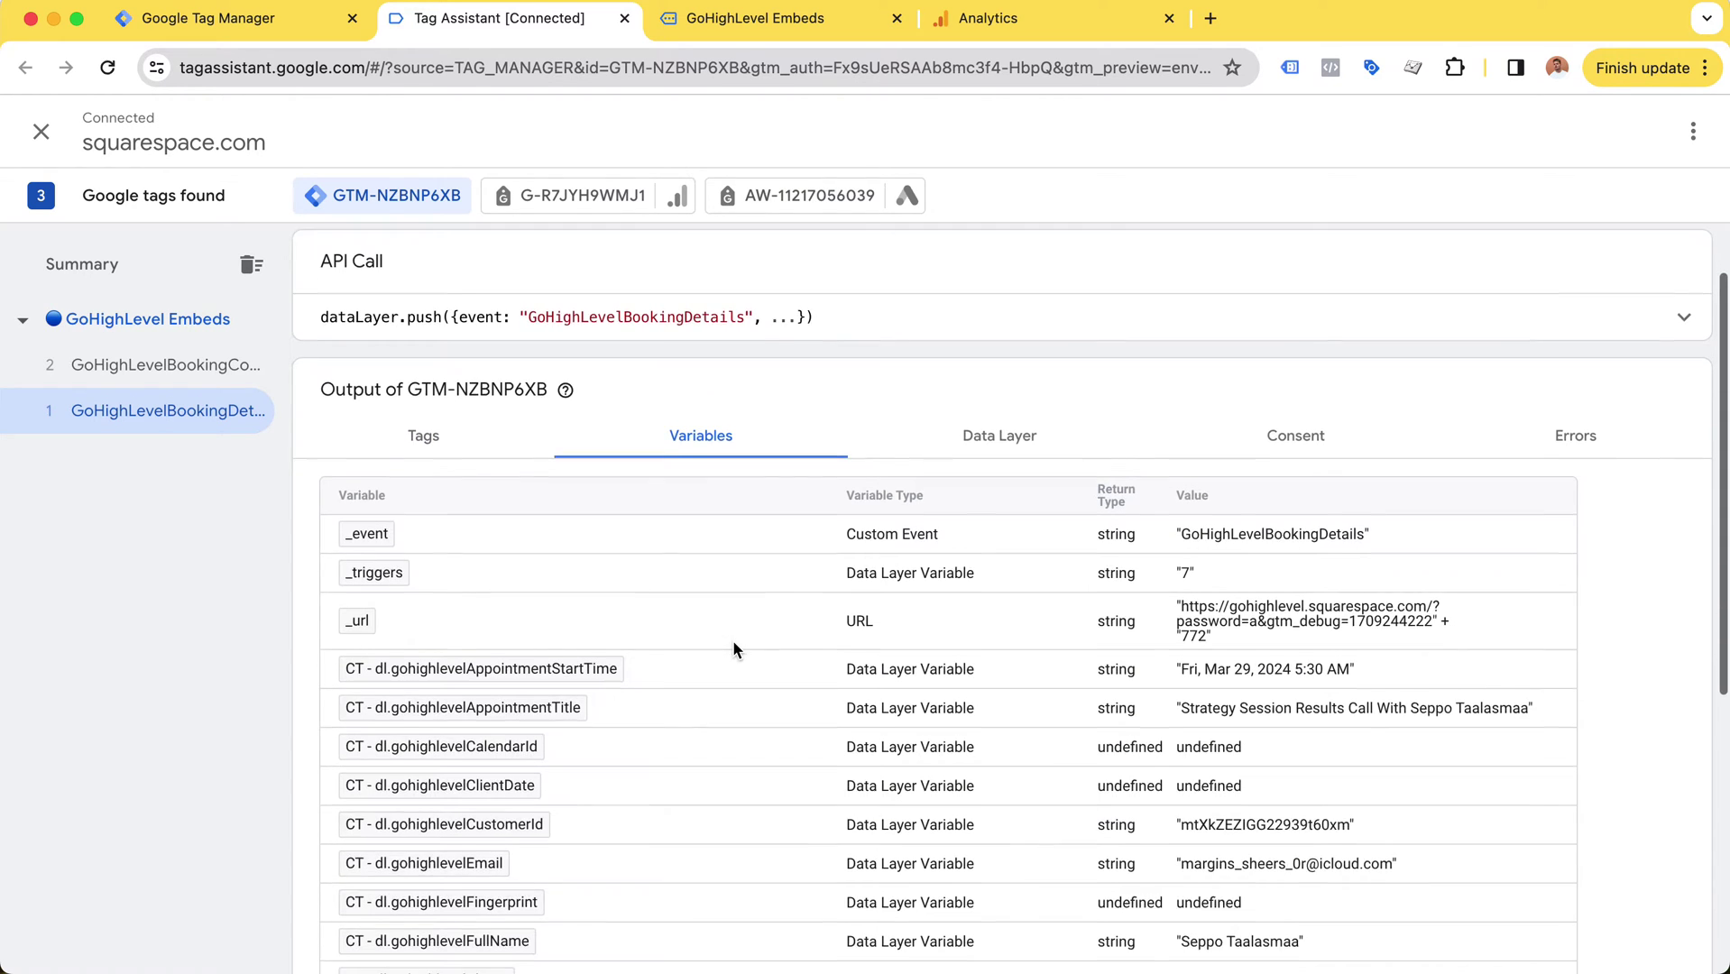
pyautogui.scroll(-2, 732, 648)
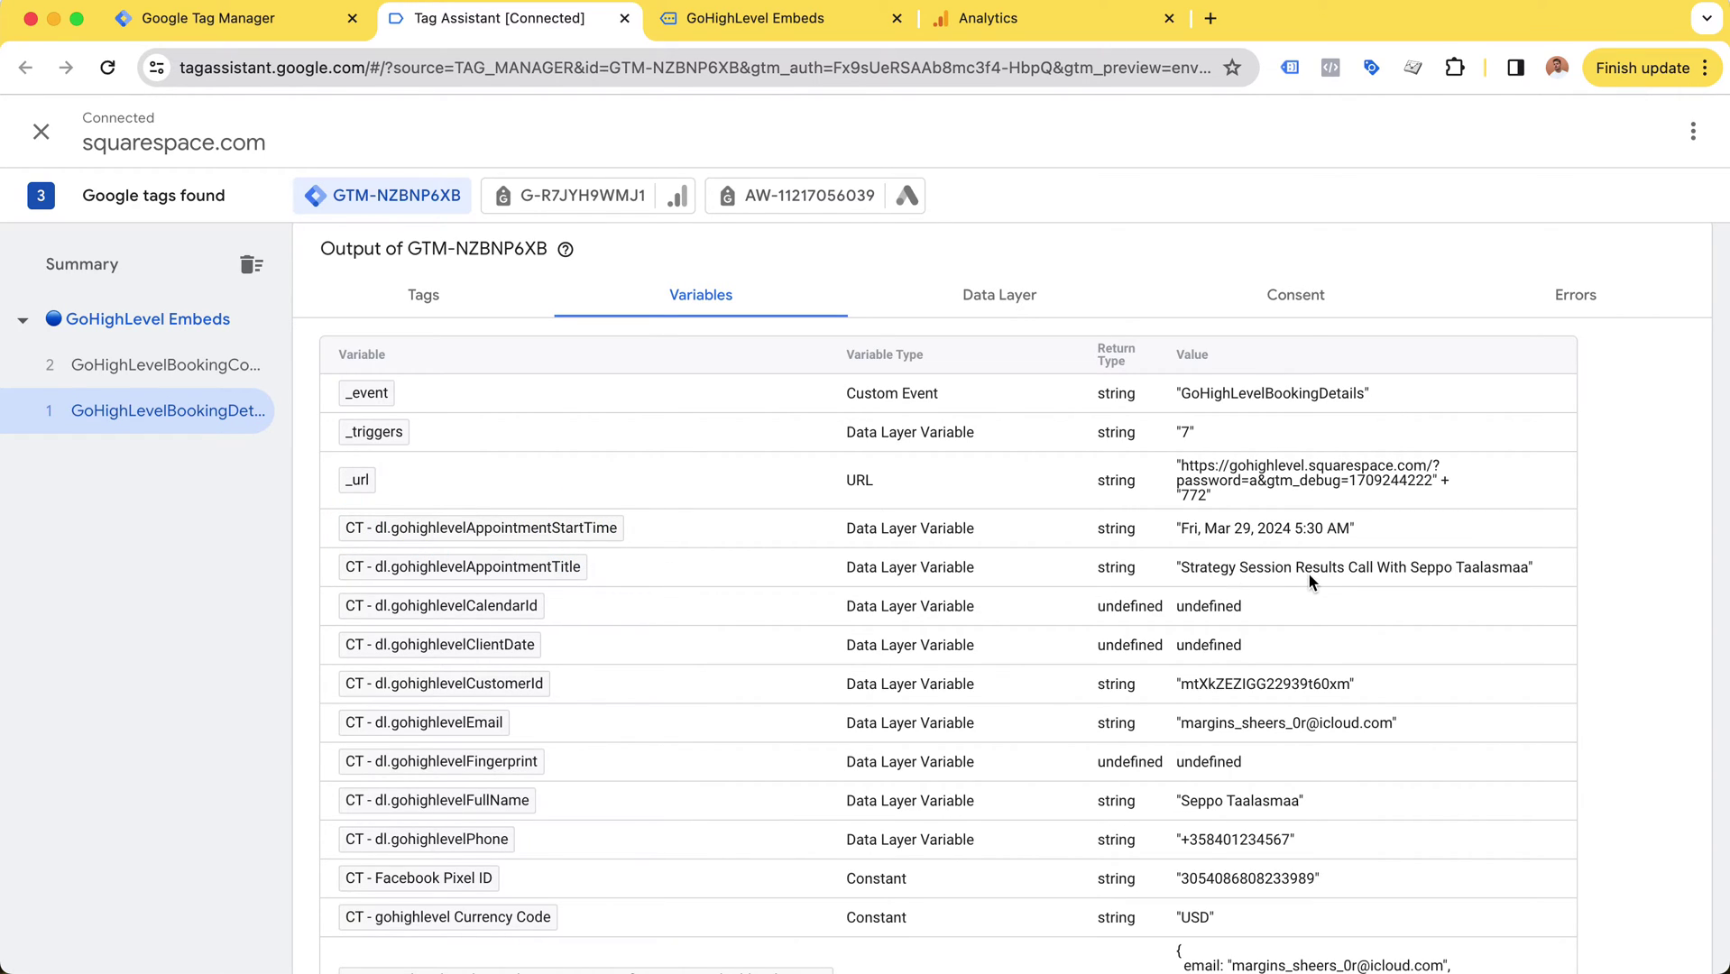
pyautogui.scroll(-1, 1200, 582)
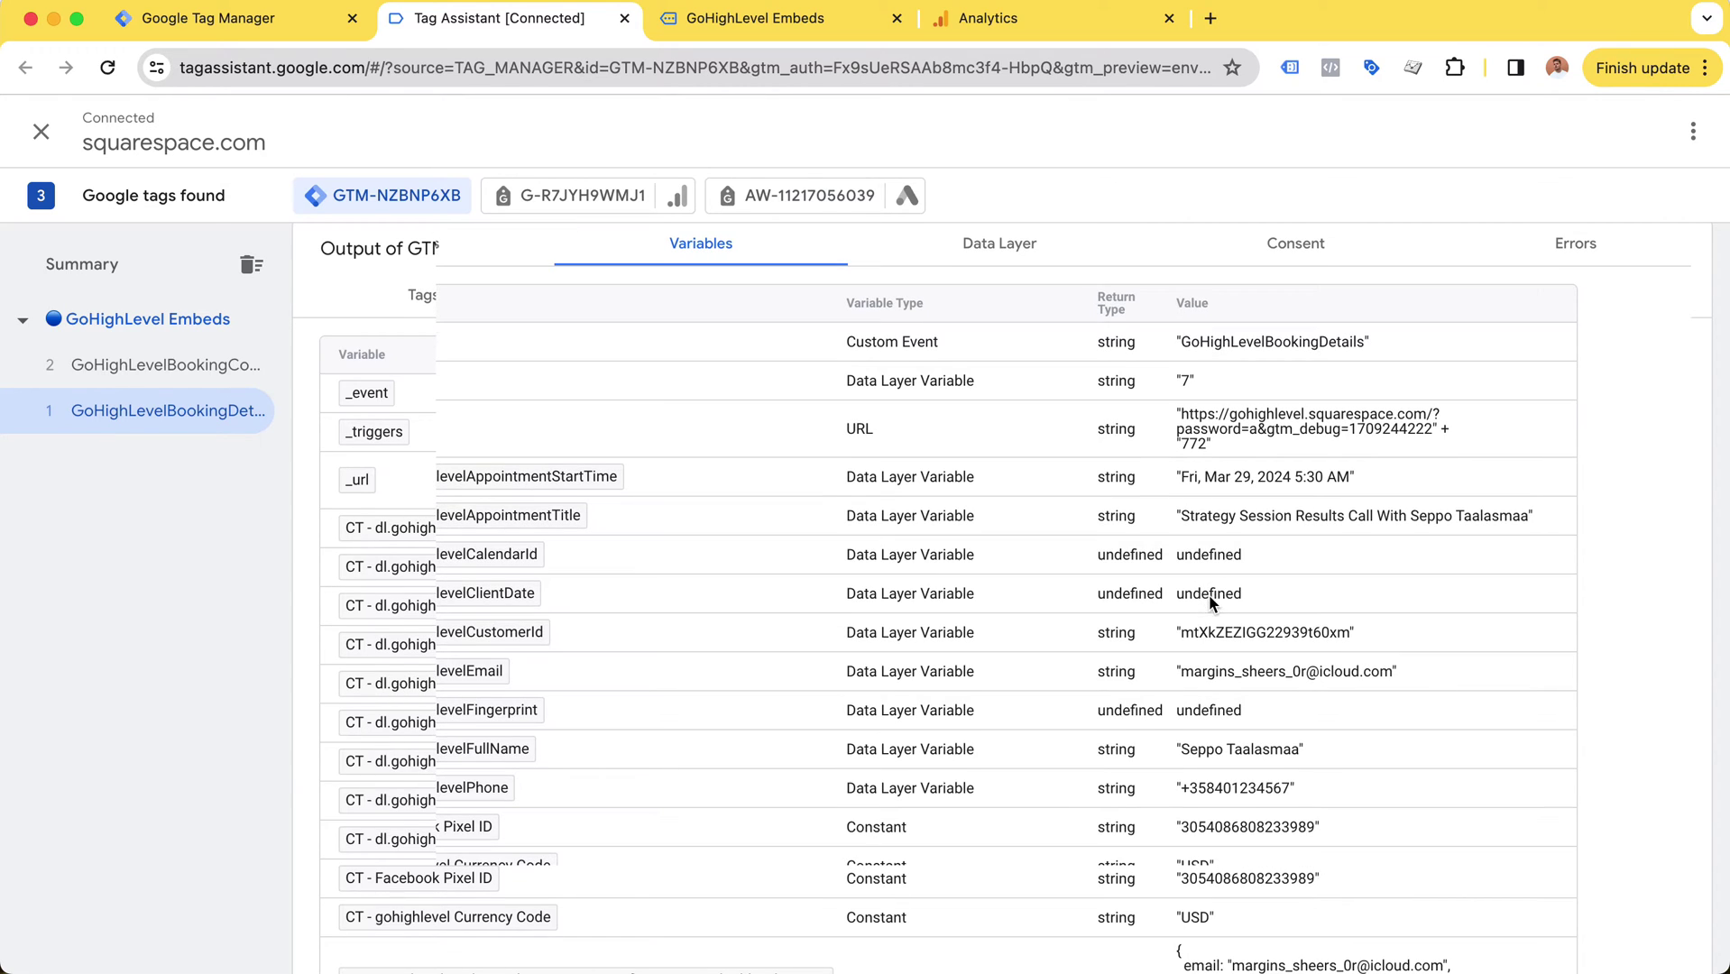
# Step: Highlight the captured phone, email, undefined Fingerprint and GoHighLevelBookingDetails event values
pyautogui.moveTo(1189, 798); pyautogui.dragTo(1298, 800)
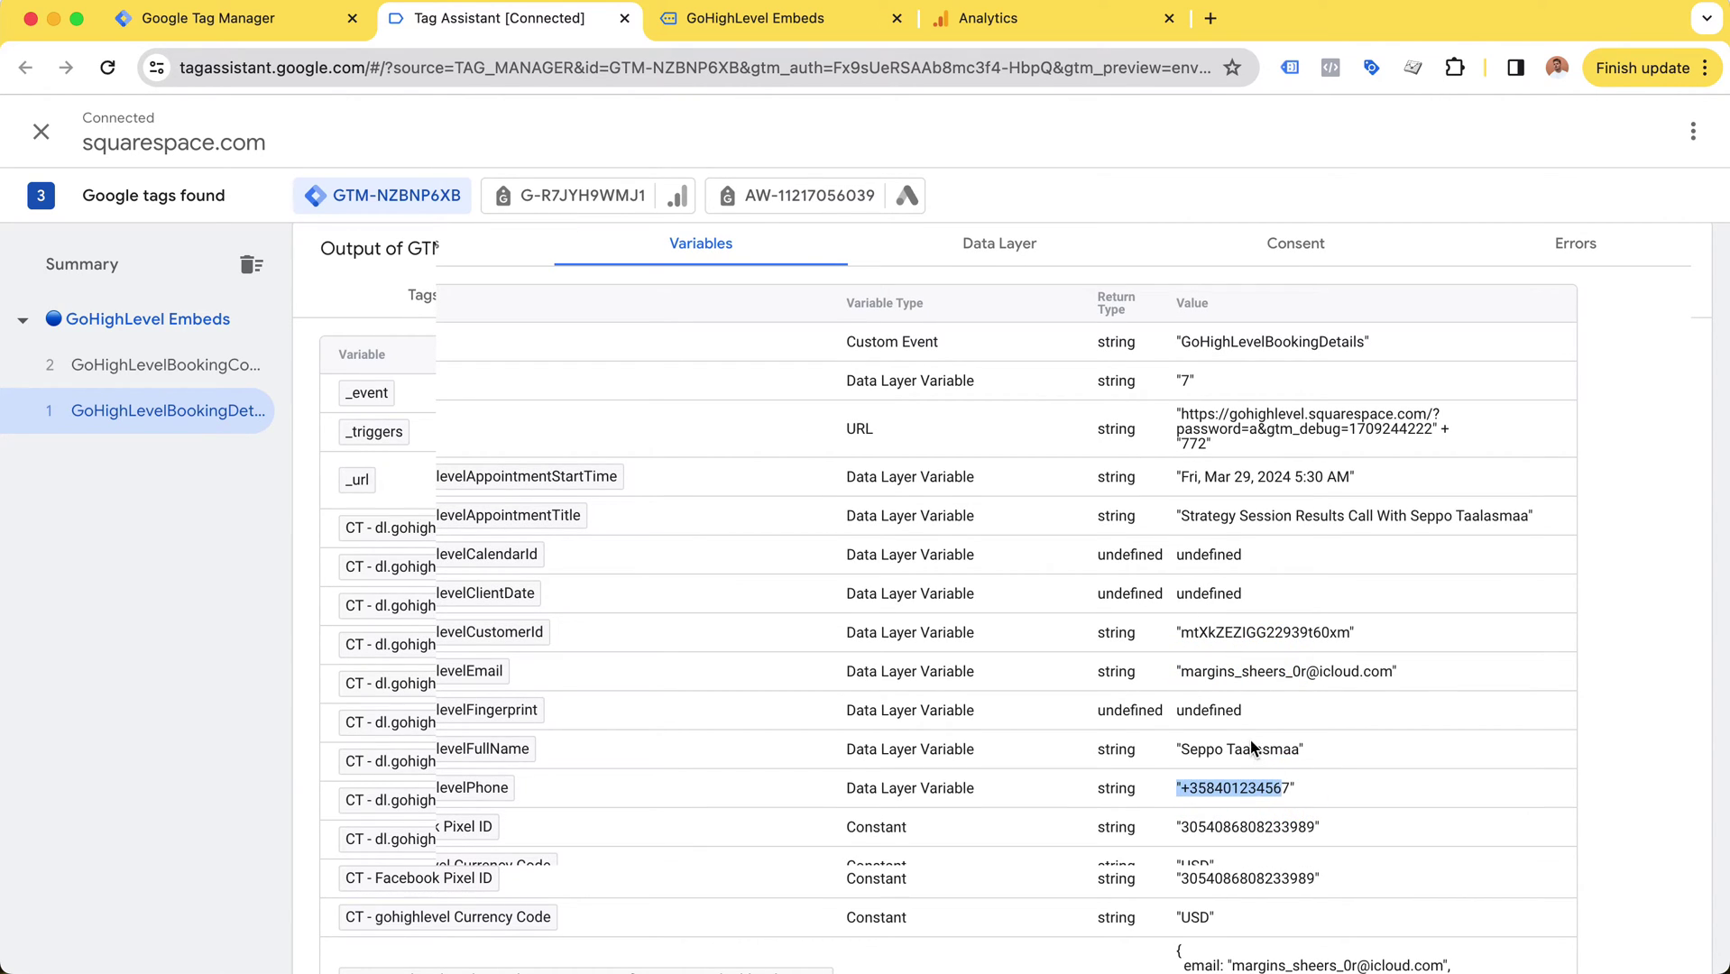
pyautogui.moveTo(1178, 710); pyautogui.dragTo(1258, 712)
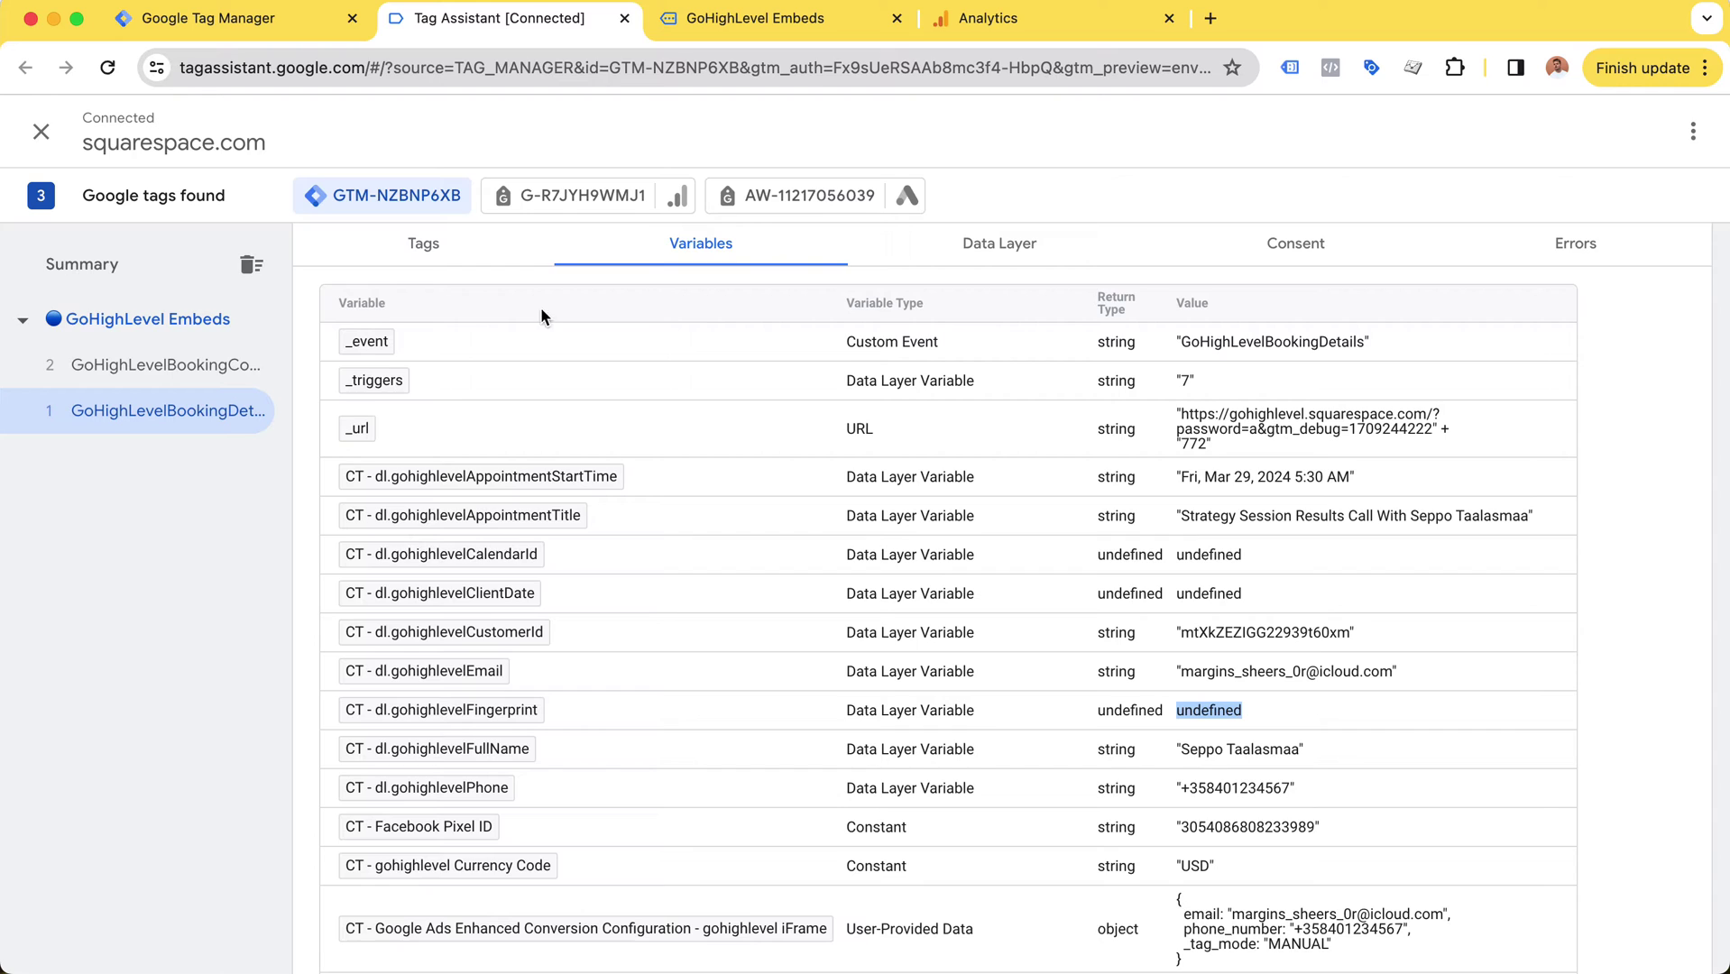
pyautogui.scroll(1, 521, 555)
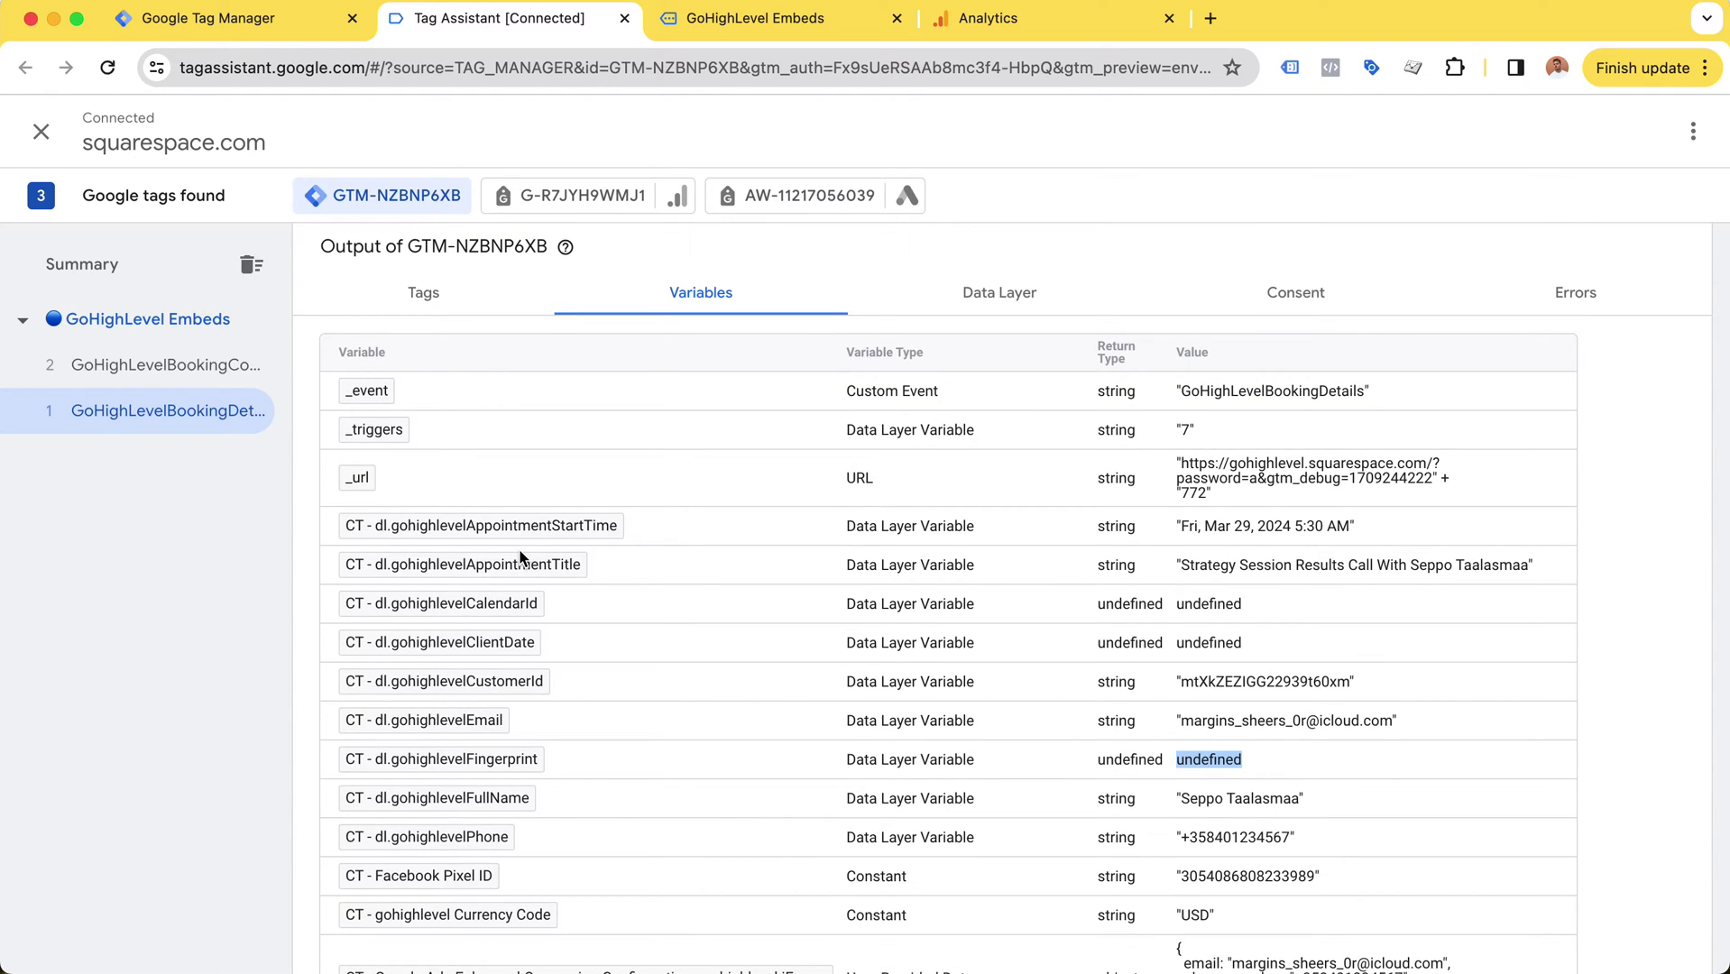
pyautogui.scroll(-2, 1003, 486)
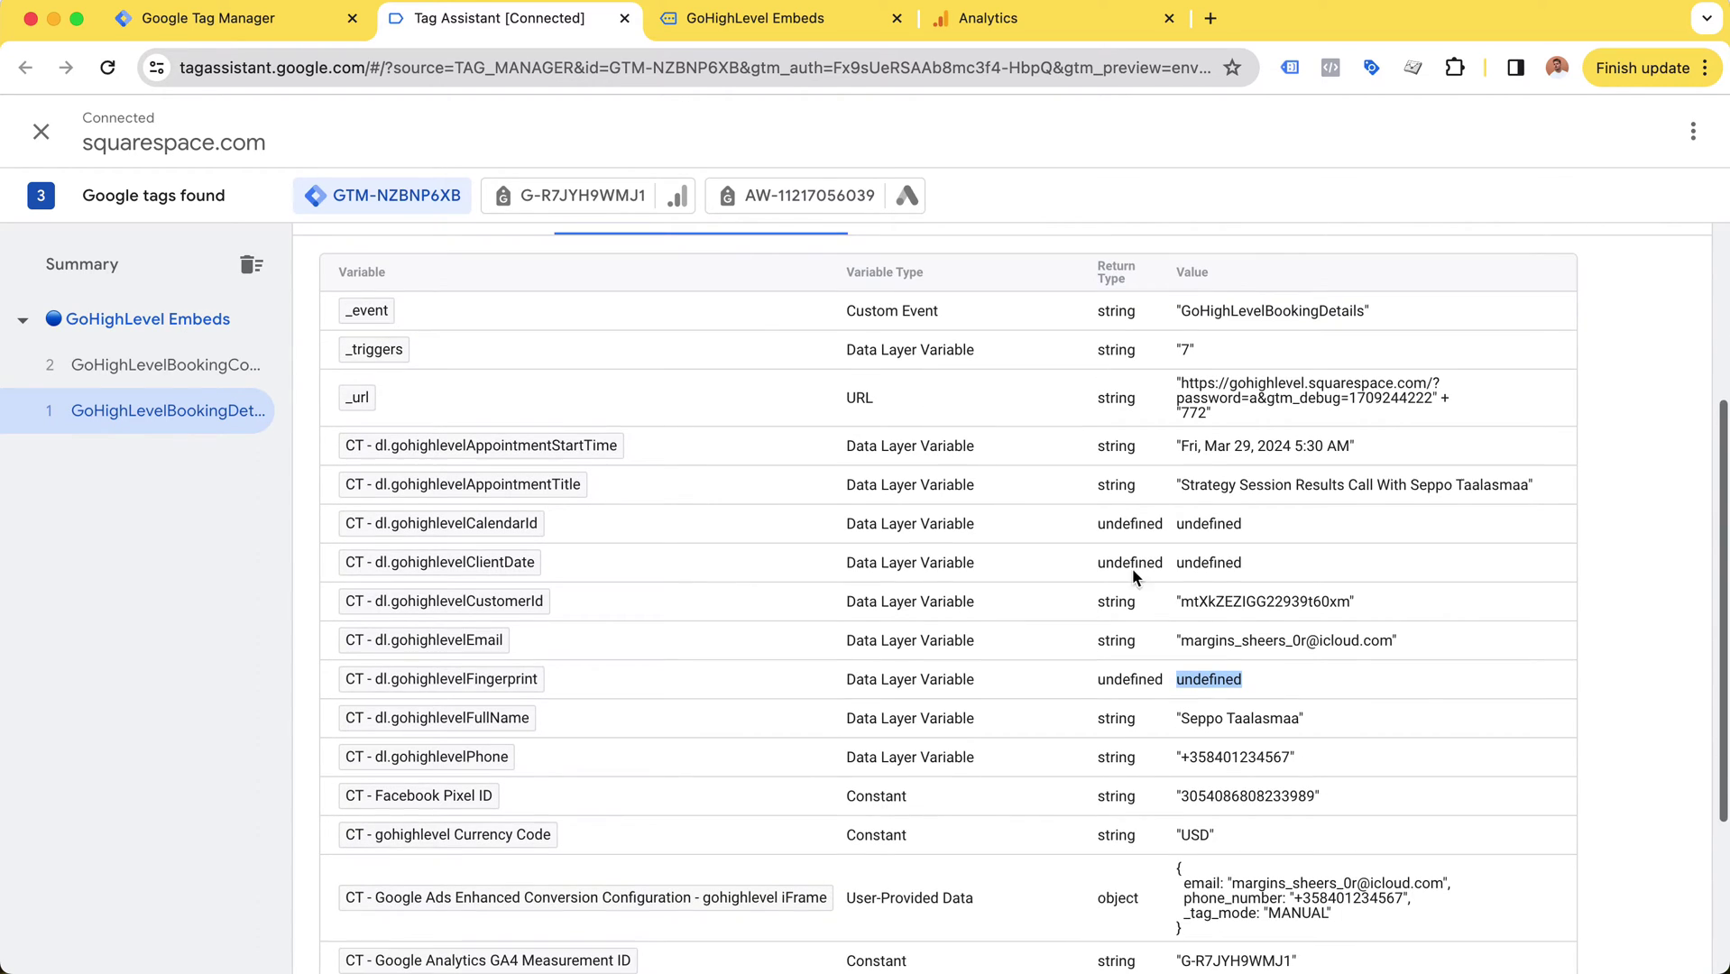
pyautogui.moveTo(1394, 642); pyautogui.dragTo(1205, 645)
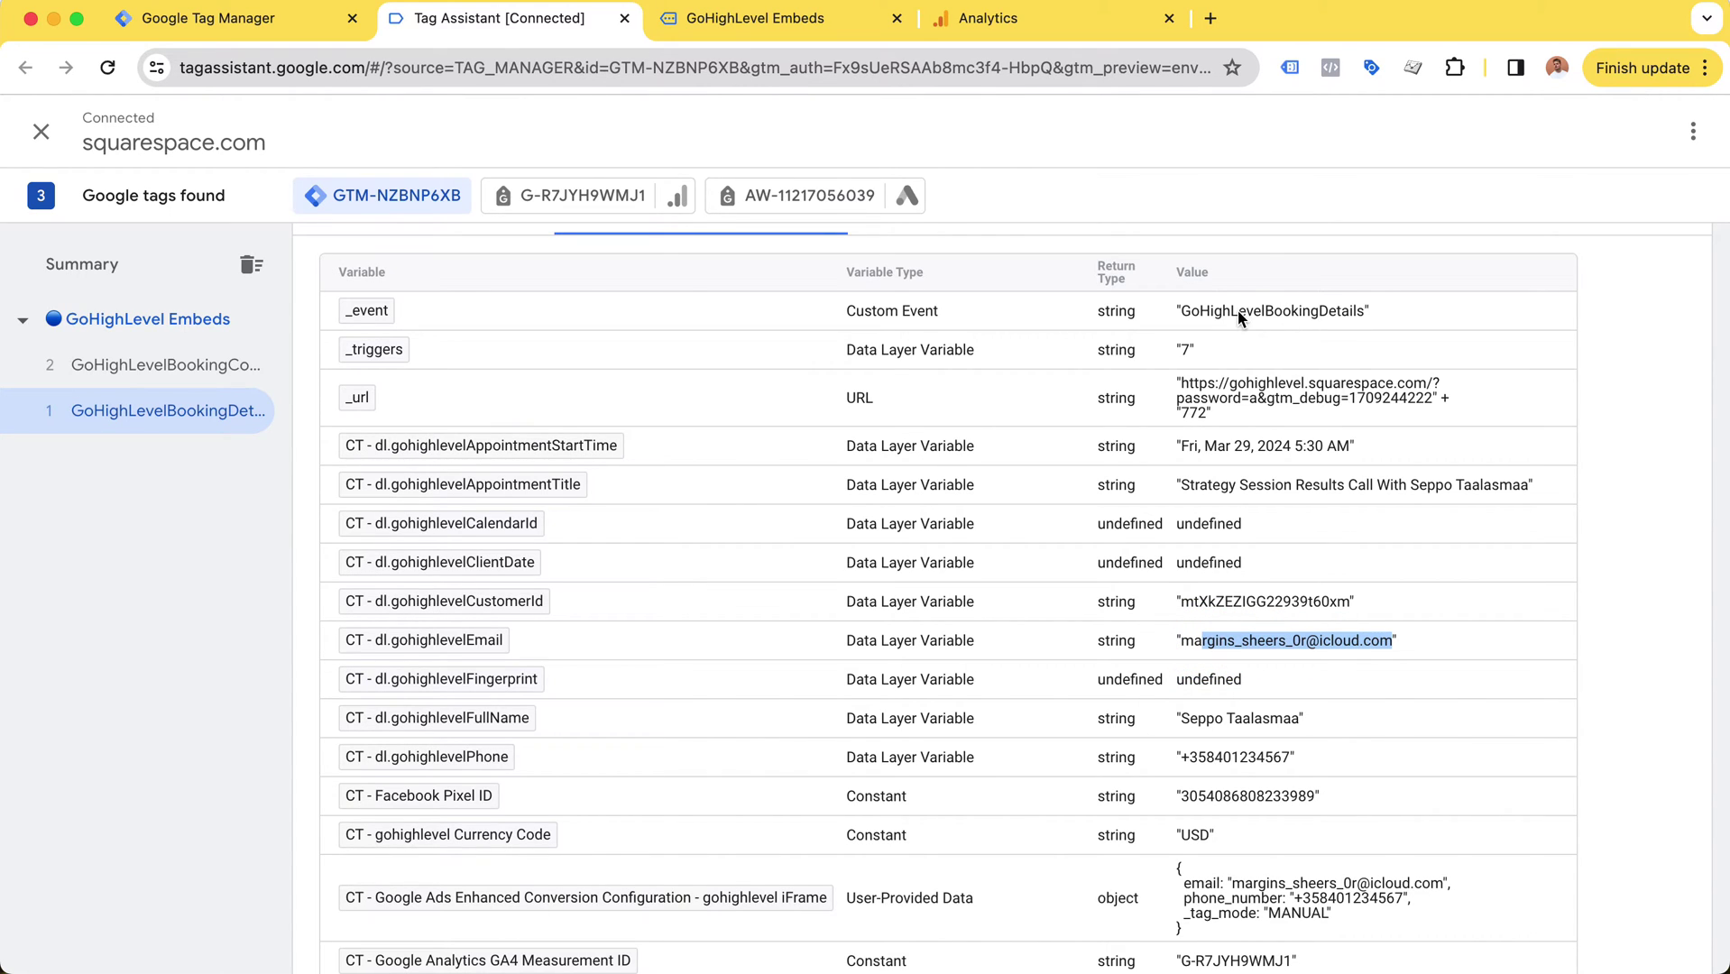
pyautogui.moveTo(1238, 311); pyautogui.dragTo(1341, 316)
pyautogui.scroll(-1, 1282, 503)
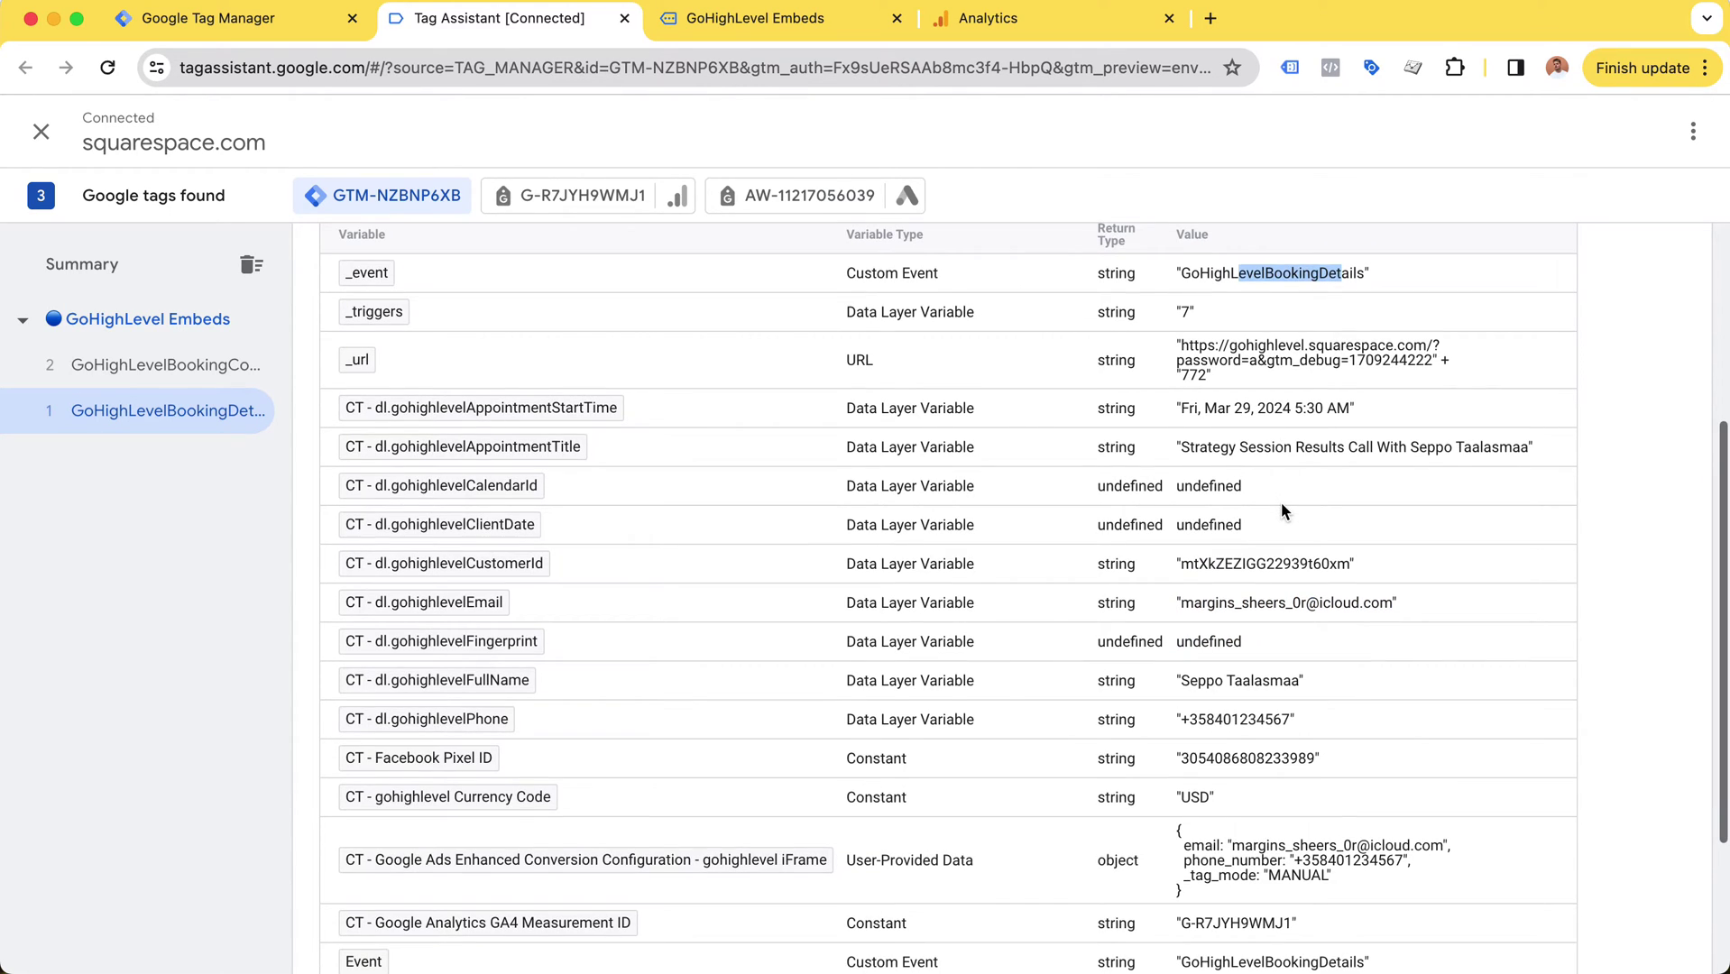
pyautogui.moveTo(1365, 273); pyautogui.dragTo(1179, 271)
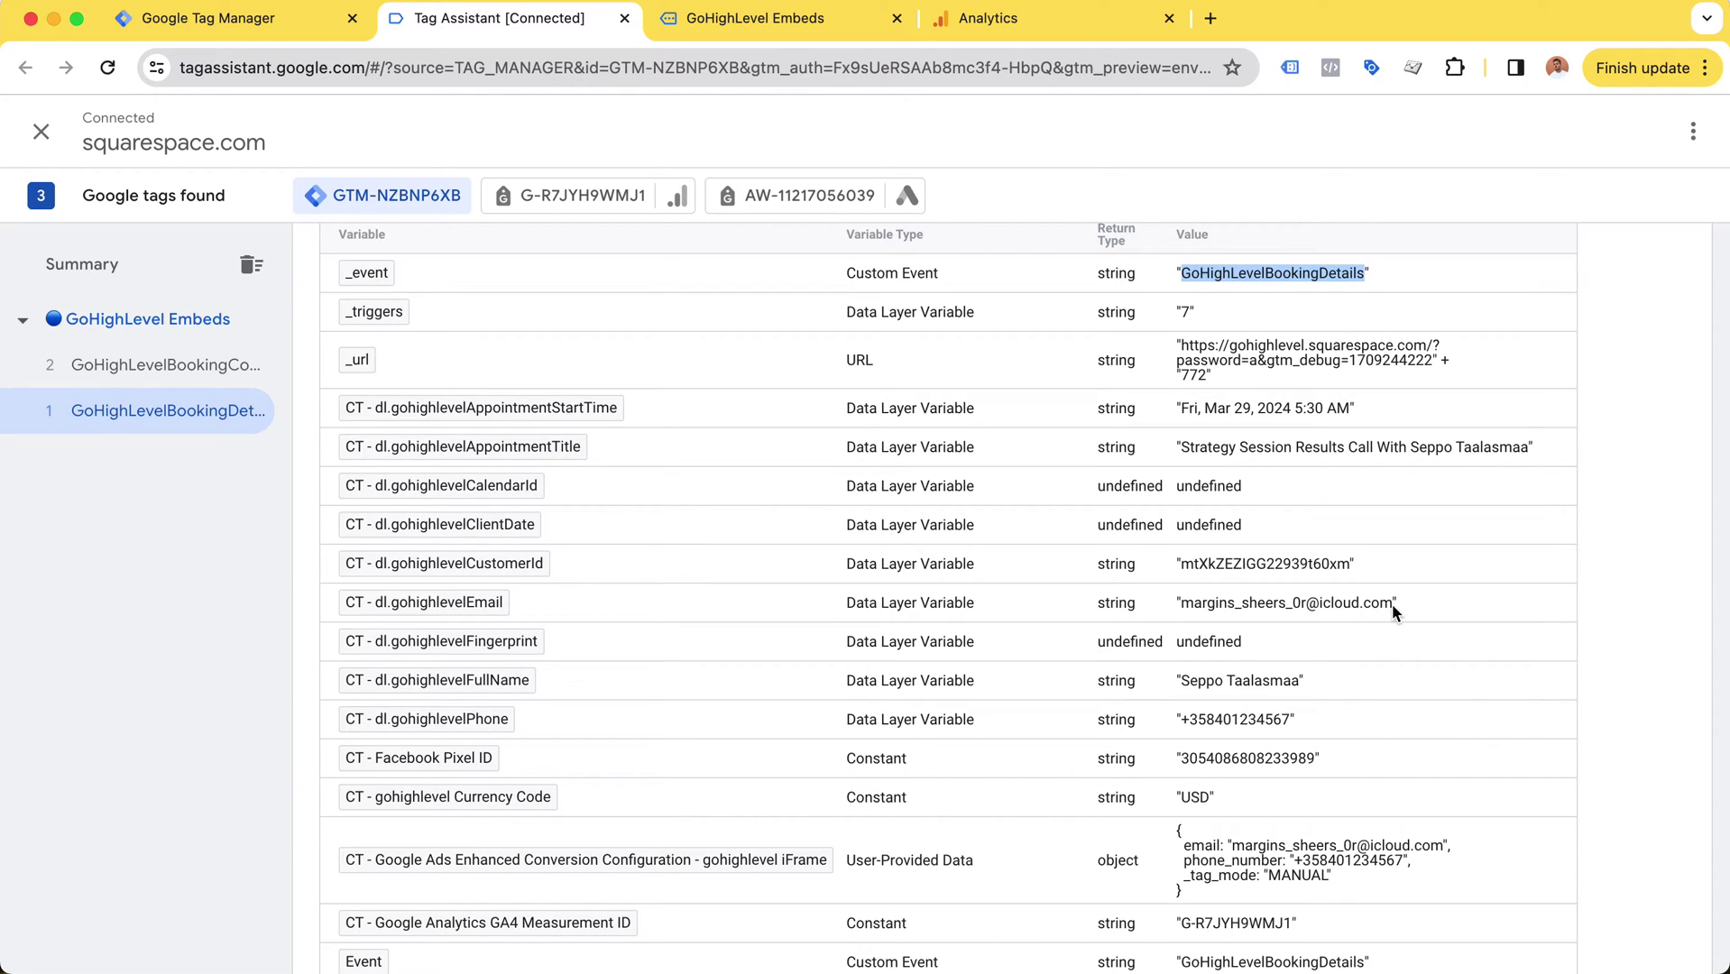
pyautogui.moveTo(1394, 606); pyautogui.dragTo(1183, 605)
pyautogui.click(1182, 719)
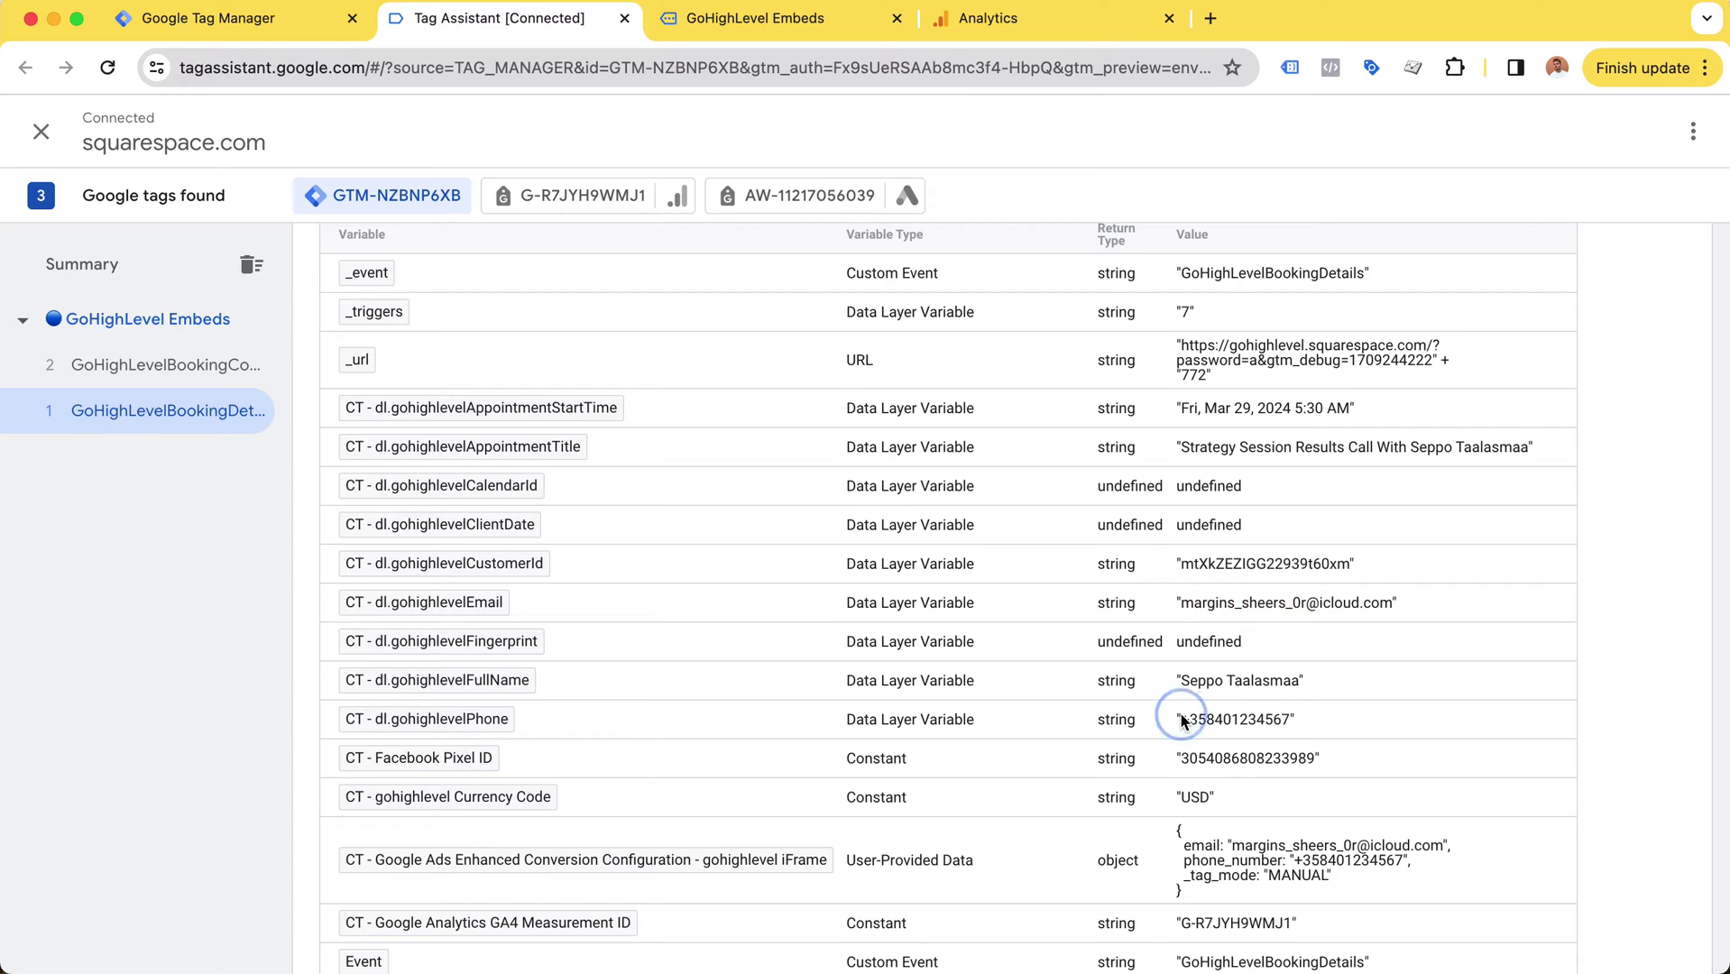
pyautogui.moveTo(1182, 719); pyautogui.dragTo(1289, 719)
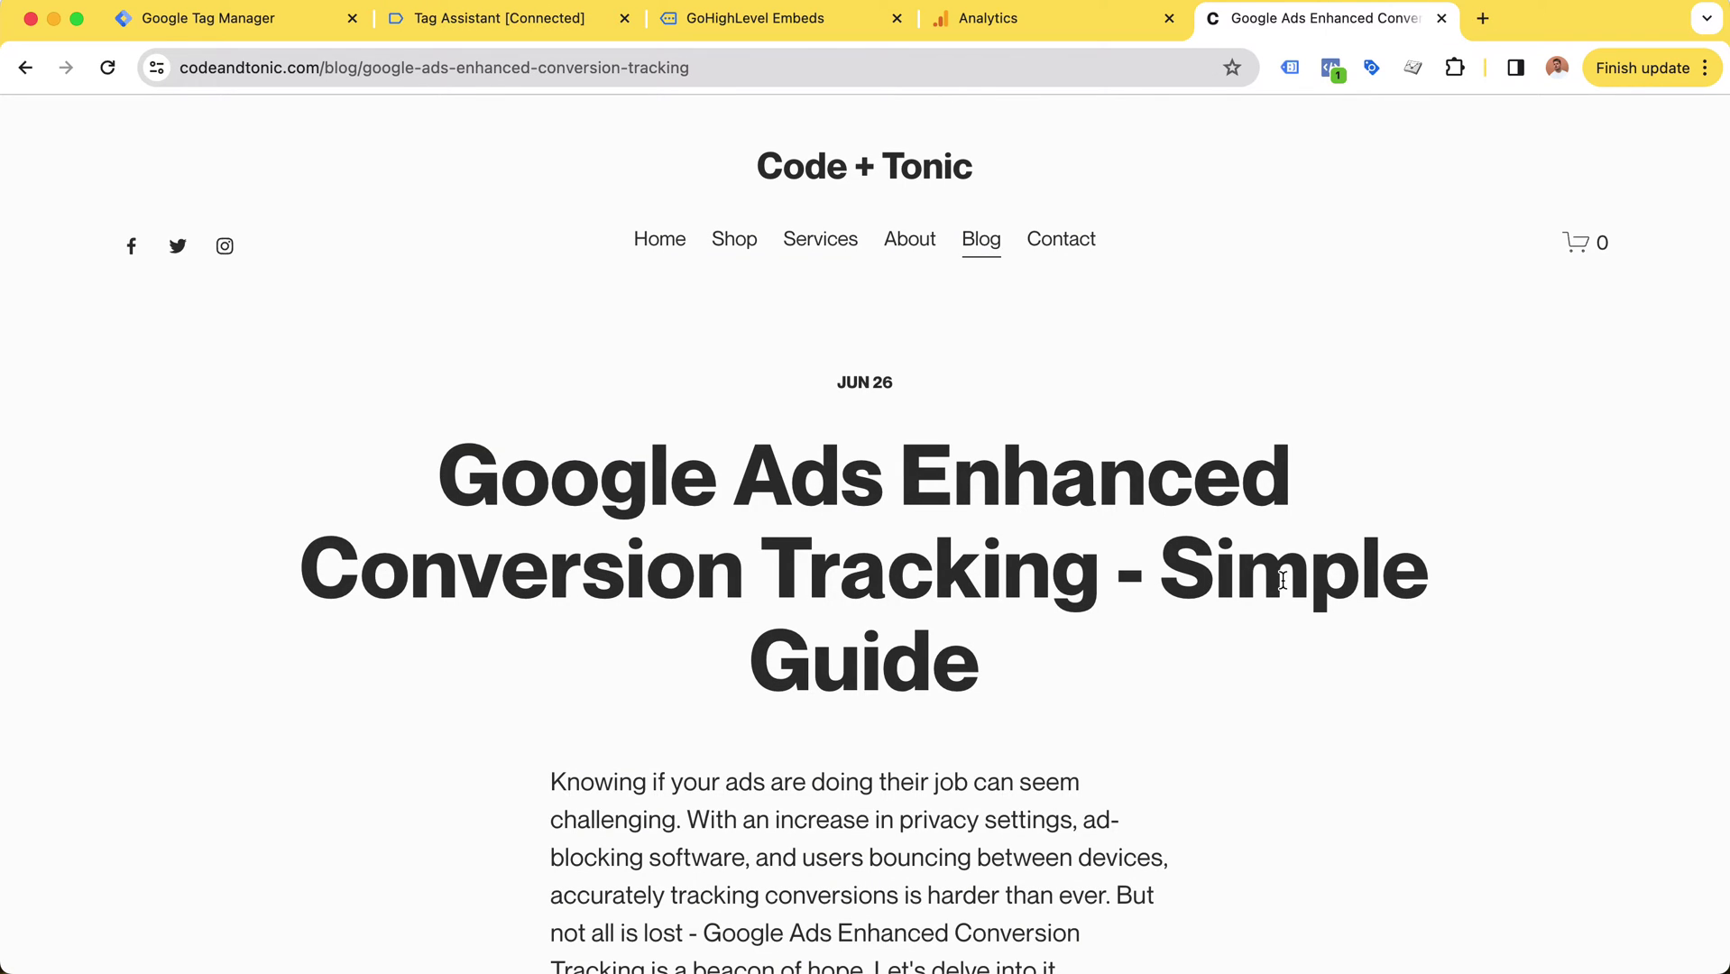
# Step: Read down the Code + Tonic enhanced conversions article, highlighting a word in the example paragraph
pyautogui.scroll(-3, 1047, 390)
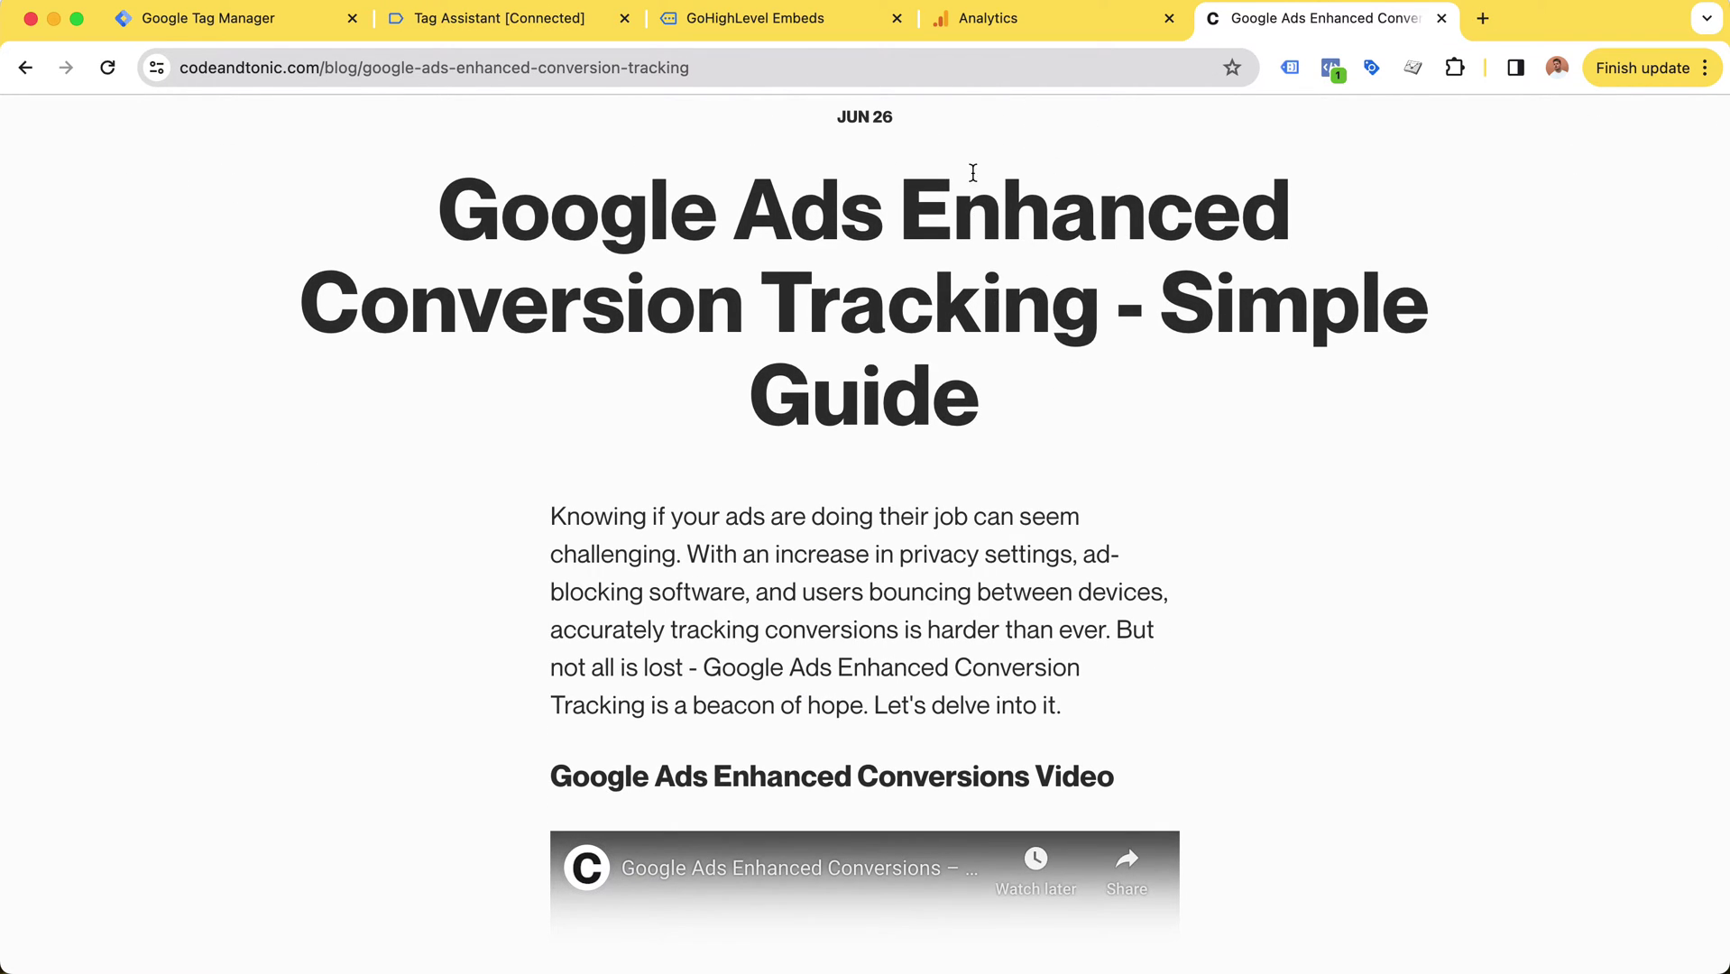
pyautogui.scroll(-3, 872, 180)
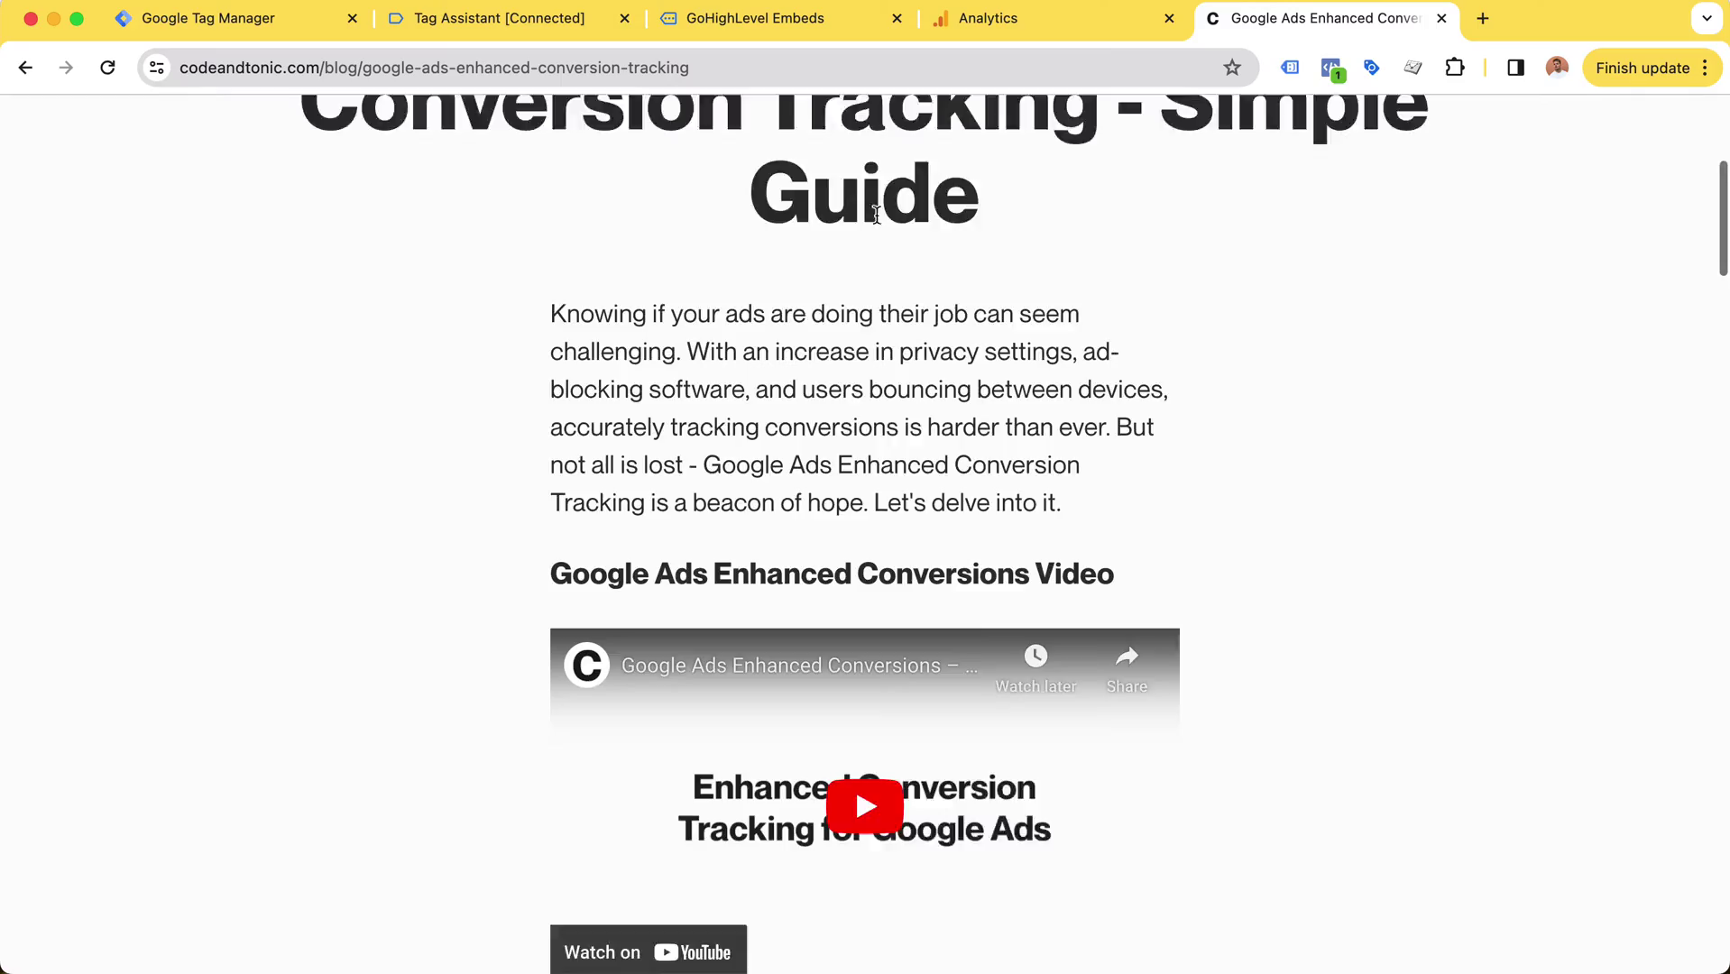
pyautogui.scroll(-20, 876, 217)
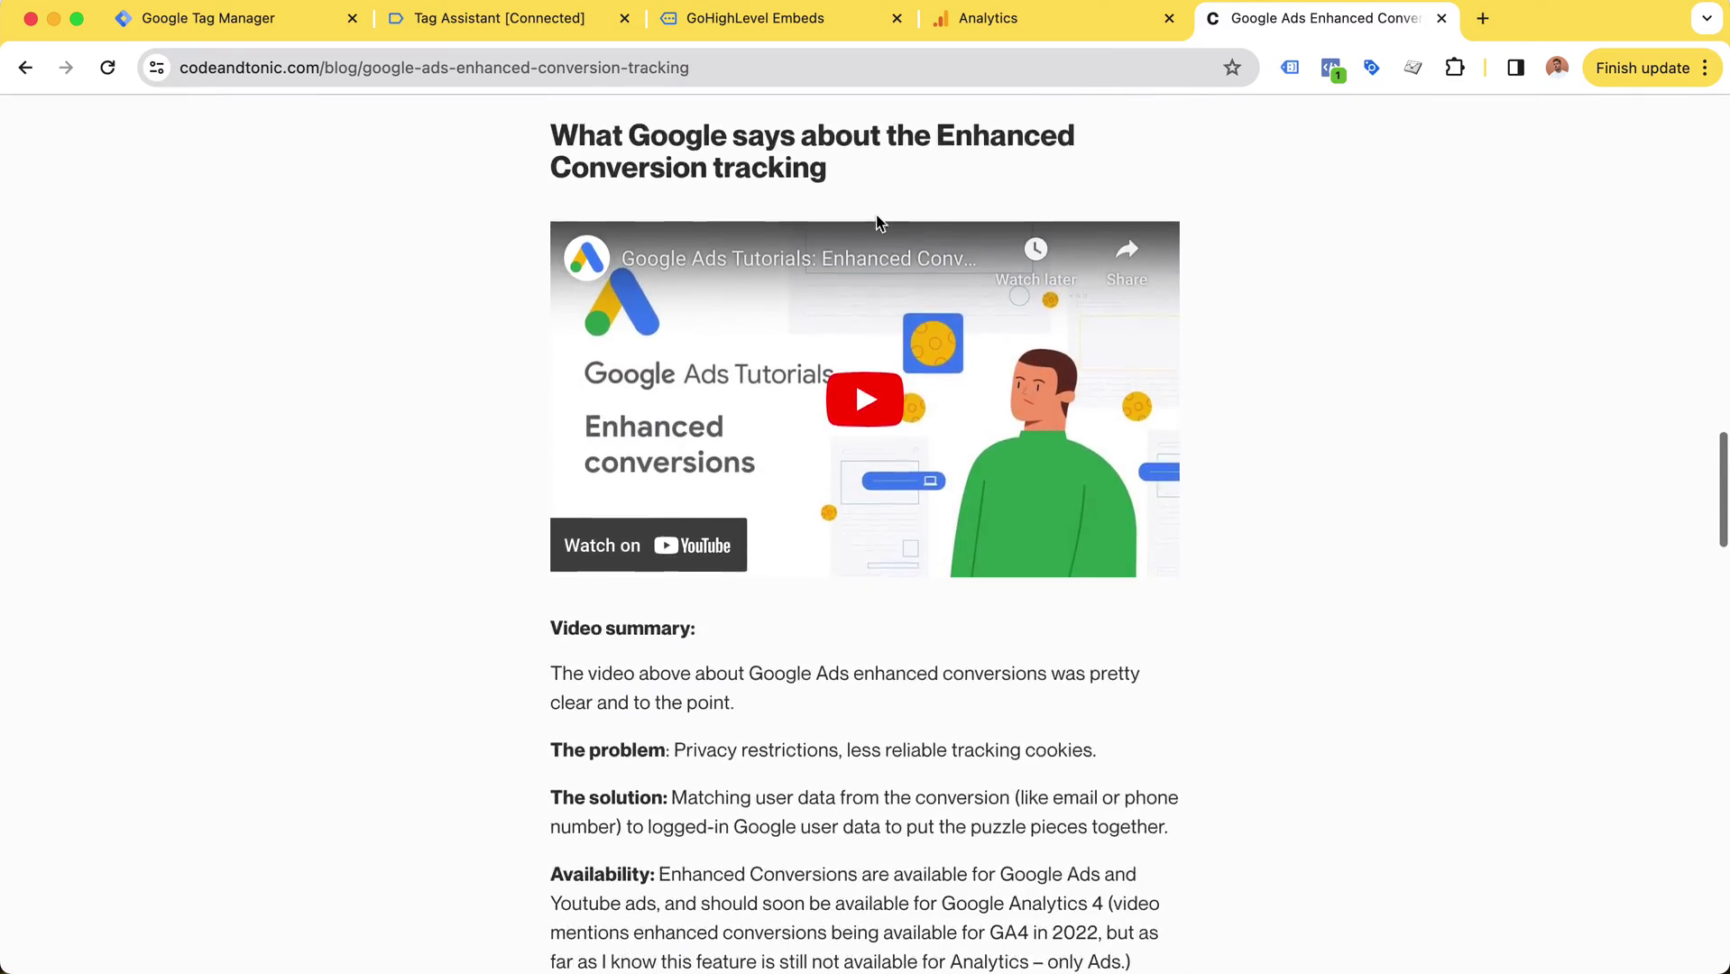
pyautogui.scroll(-15, 878, 221)
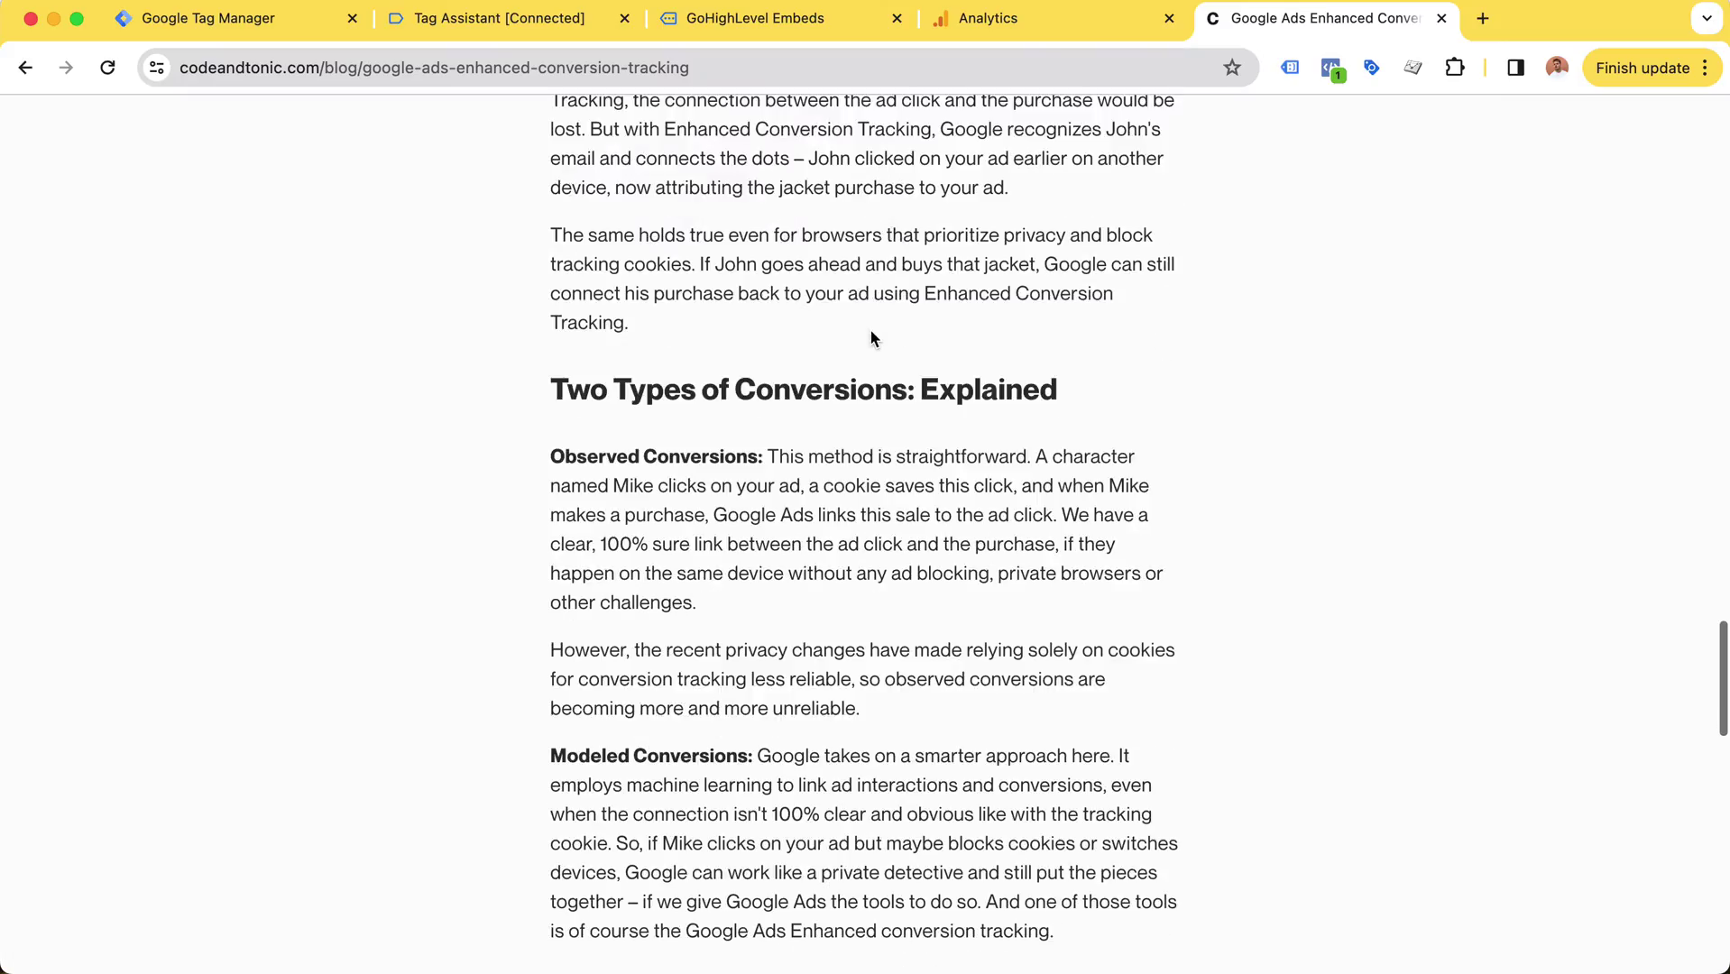
pyautogui.scroll(-9, 871, 336)
pyautogui.scroll(10, 871, 332)
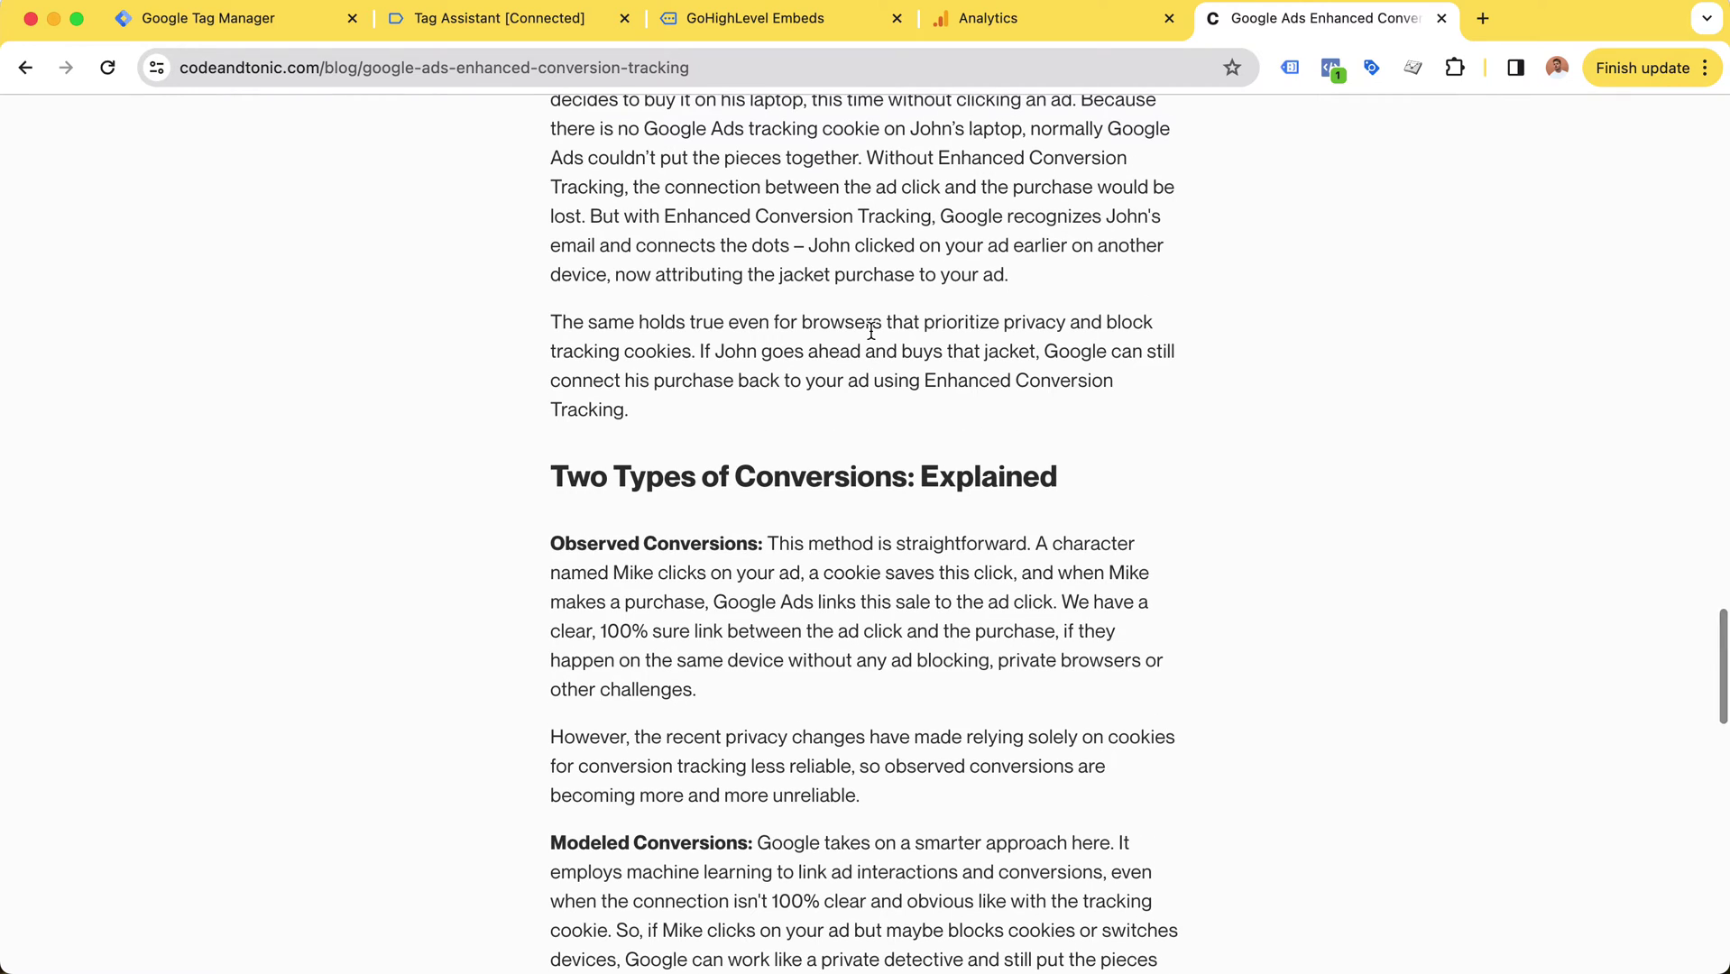
pyautogui.scroll(1, 870, 333)
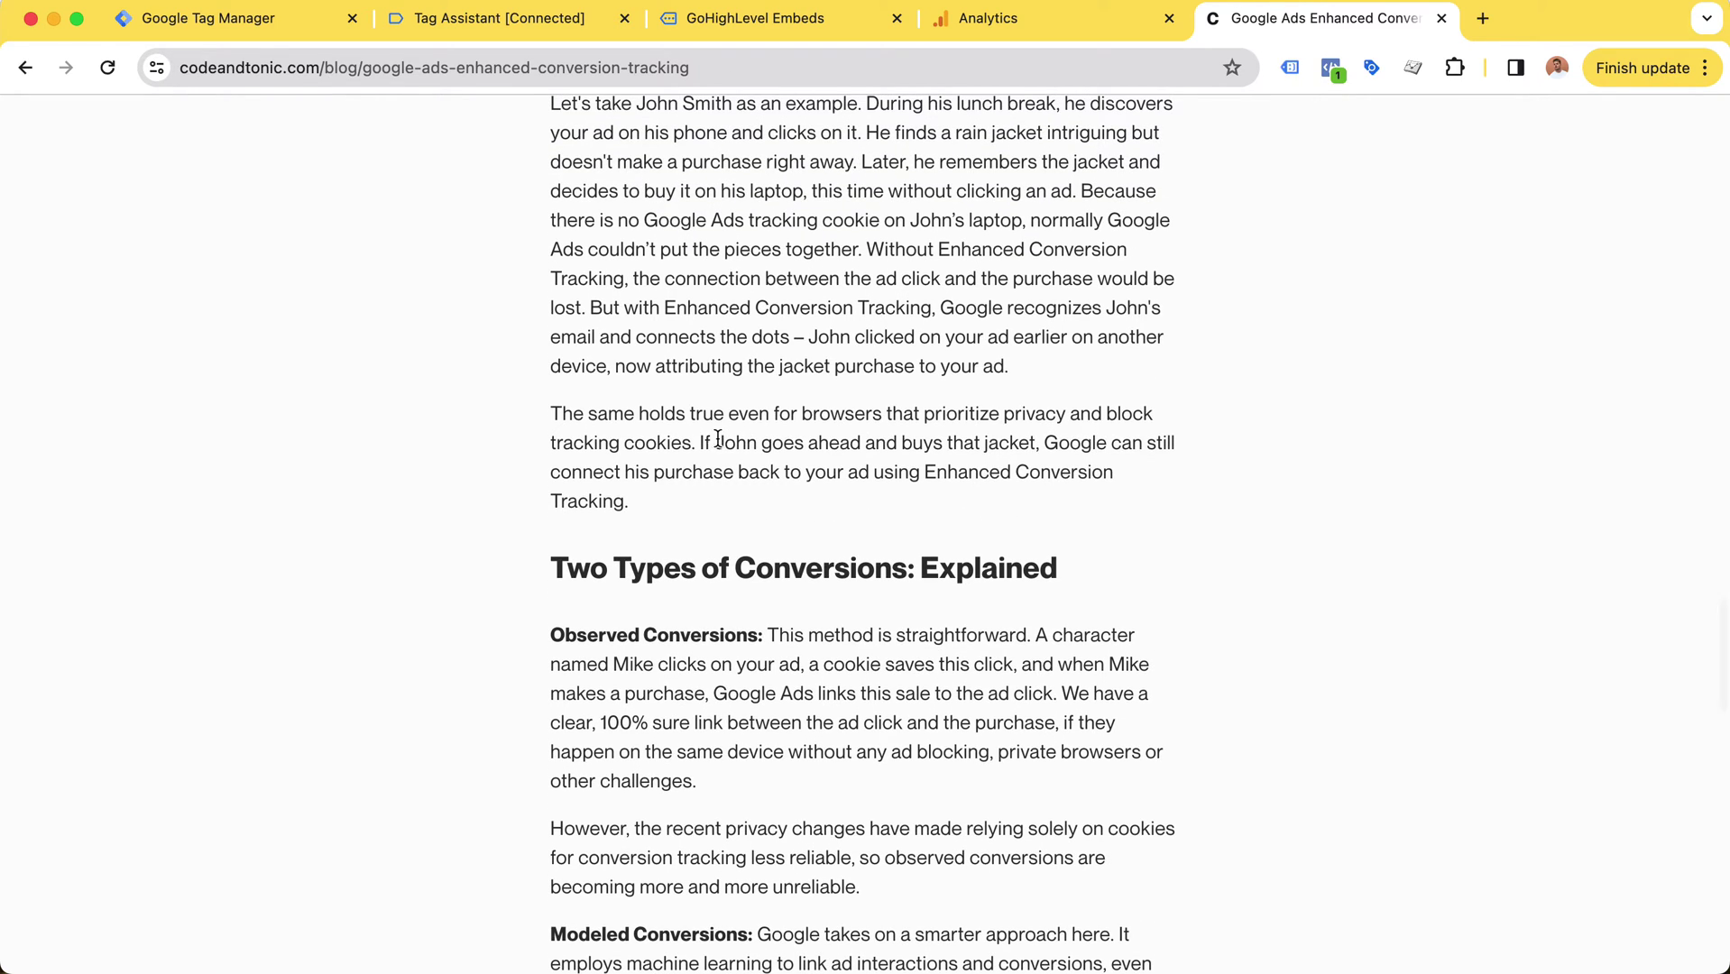
pyautogui.doubleClick(733, 441)
pyautogui.scroll(4, 737, 444)
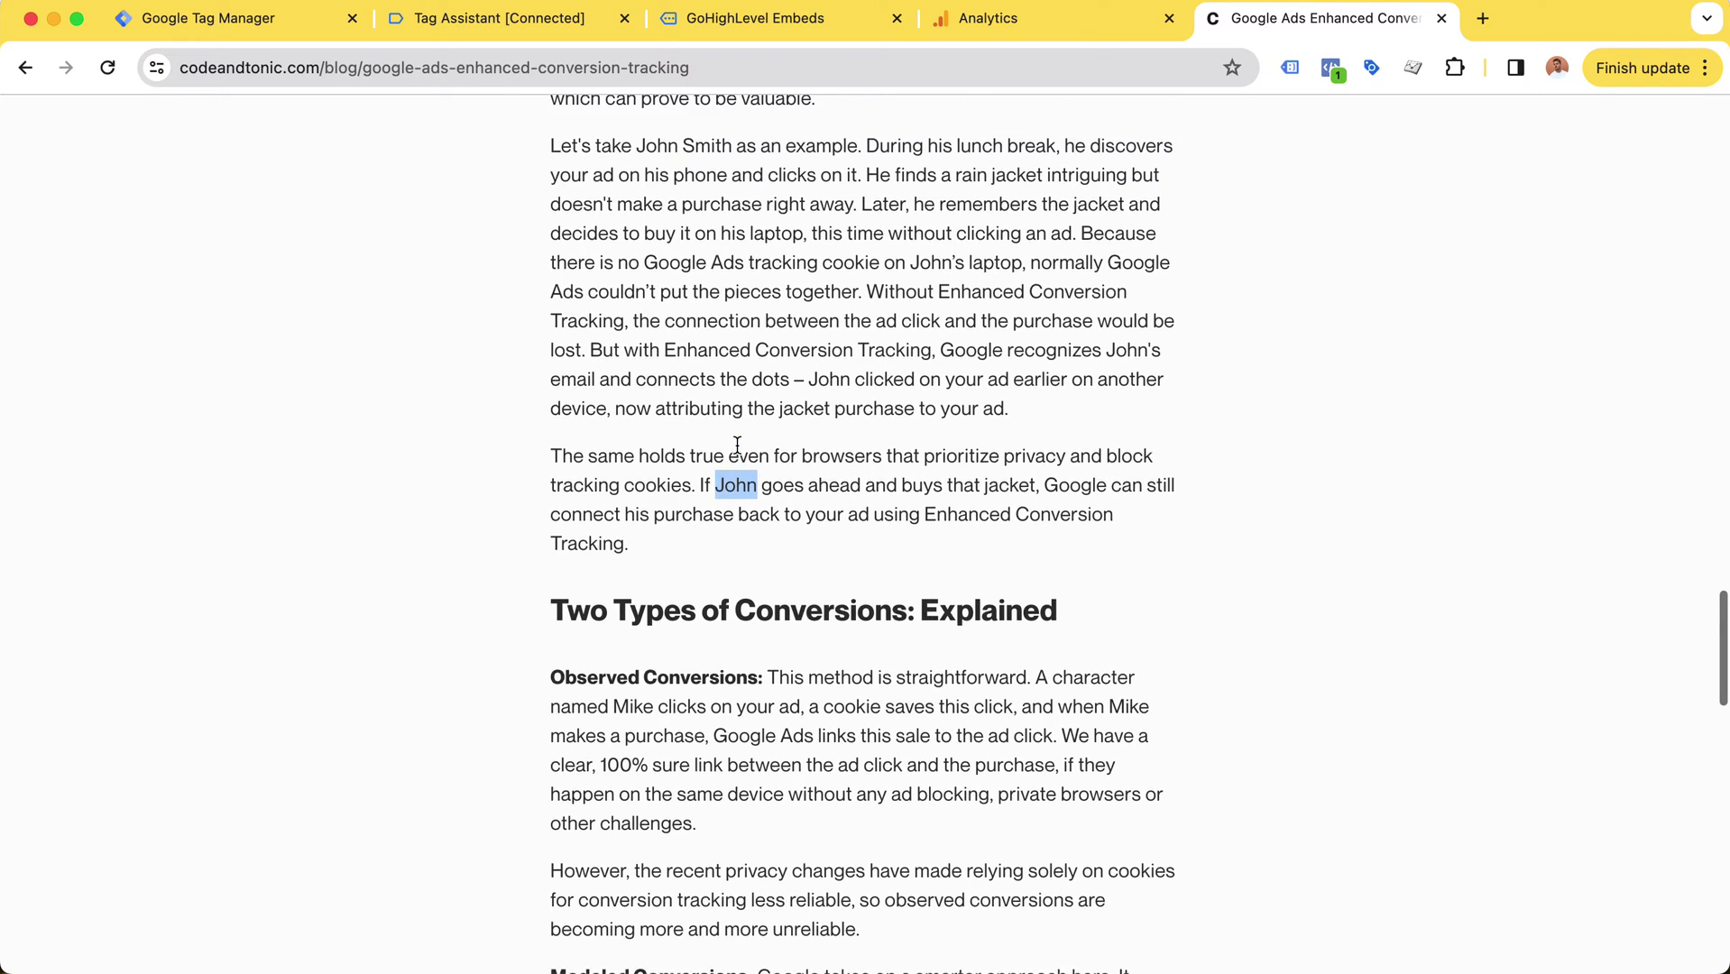
pyautogui.scroll(4, 759, 491)
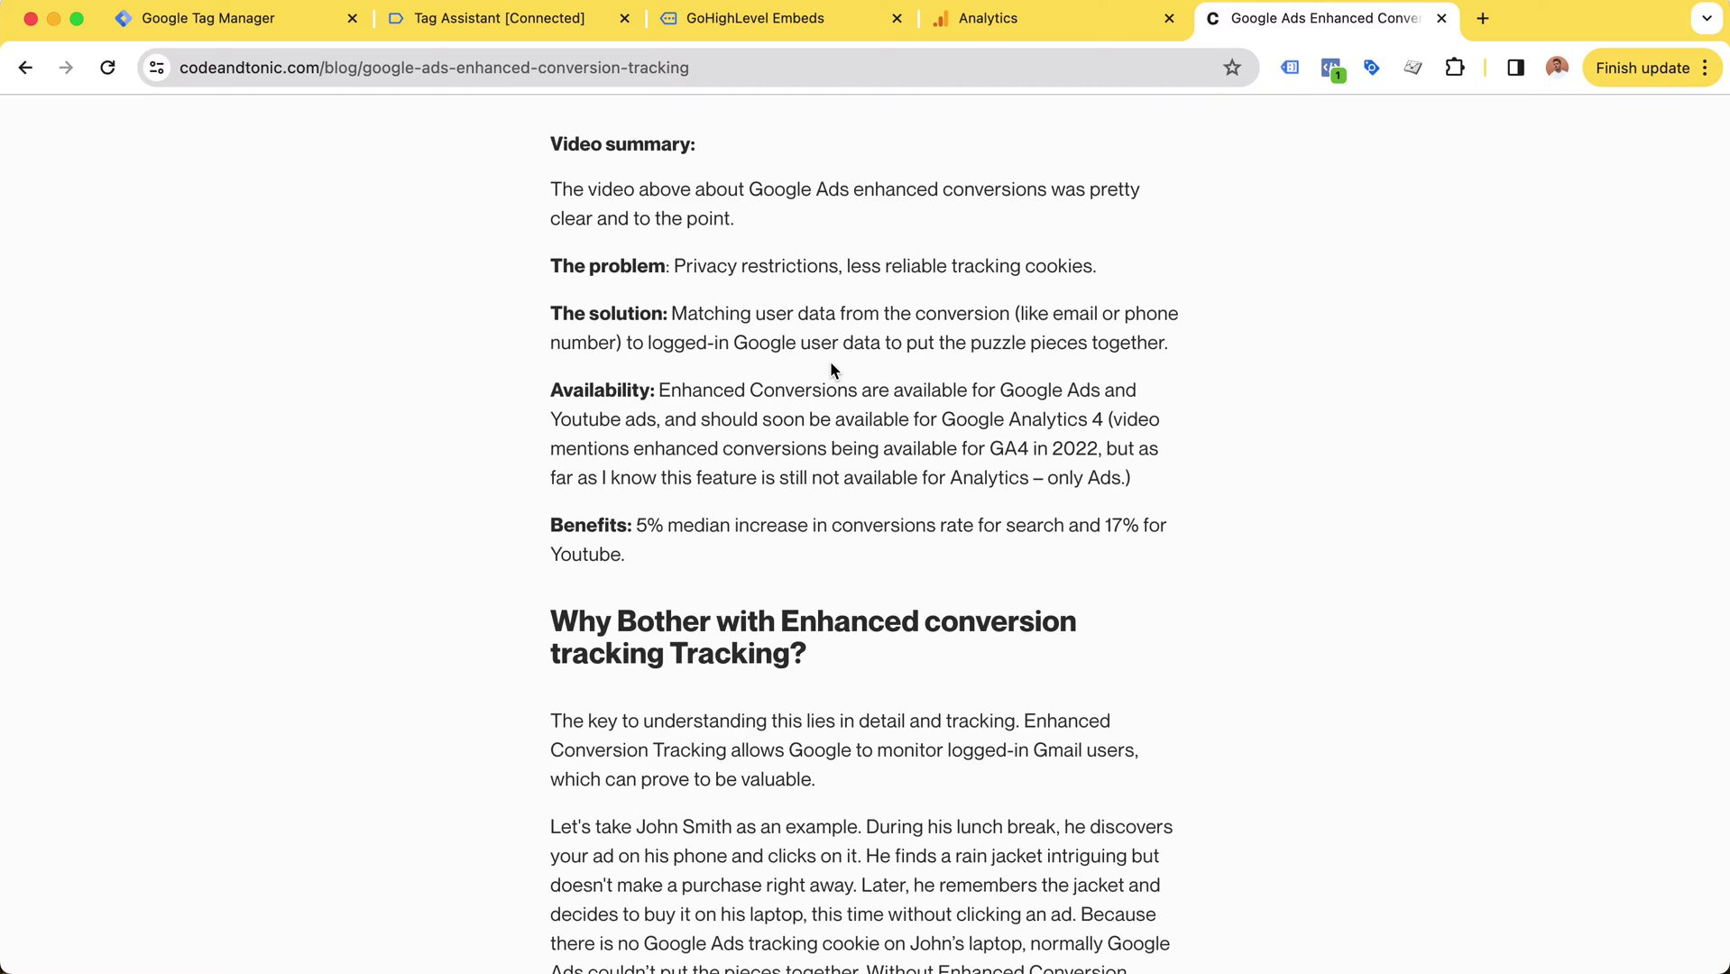
pyautogui.scroll(1, 827, 373)
# Step: Highlight passages near the Benefits section, then return to the Tag Assistant booking variables
pyautogui.moveTo(553, 582); pyautogui.dragTo(668, 627)
pyautogui.click(676, 625)
pyautogui.moveTo(856, 574); pyautogui.dragTo(907, 613)
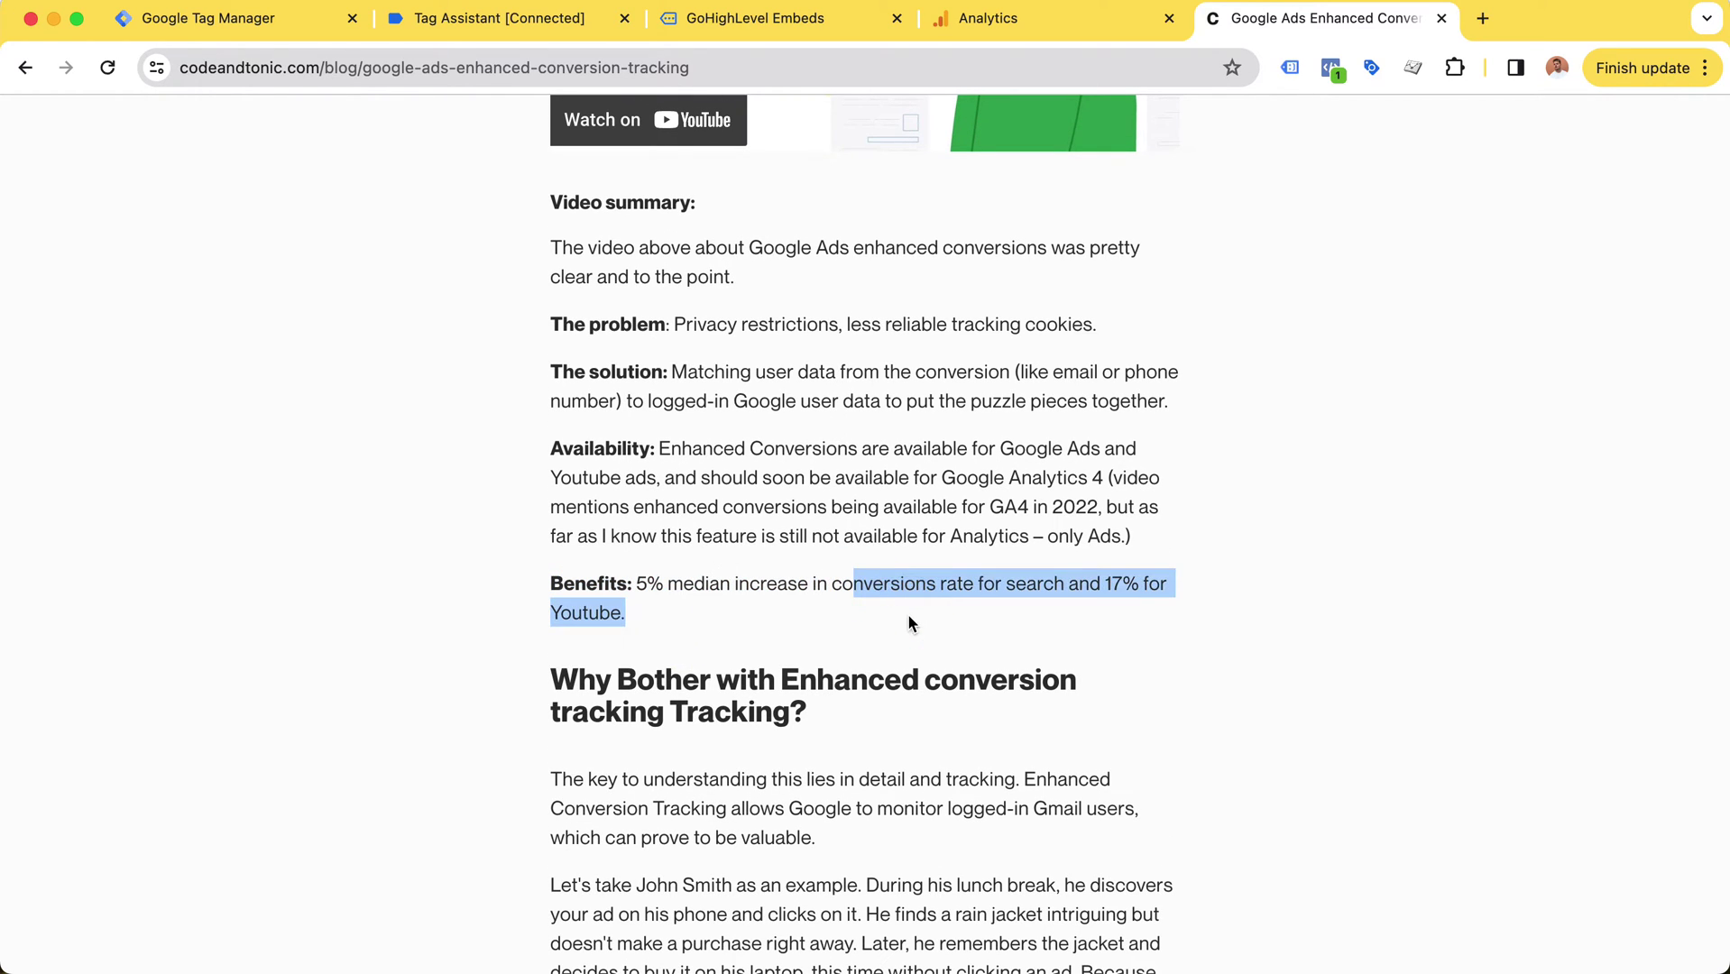
pyautogui.click(907, 614)
pyautogui.scroll(1, 888, 567)
pyautogui.moveTo(819, 473); pyautogui.dragTo(880, 571)
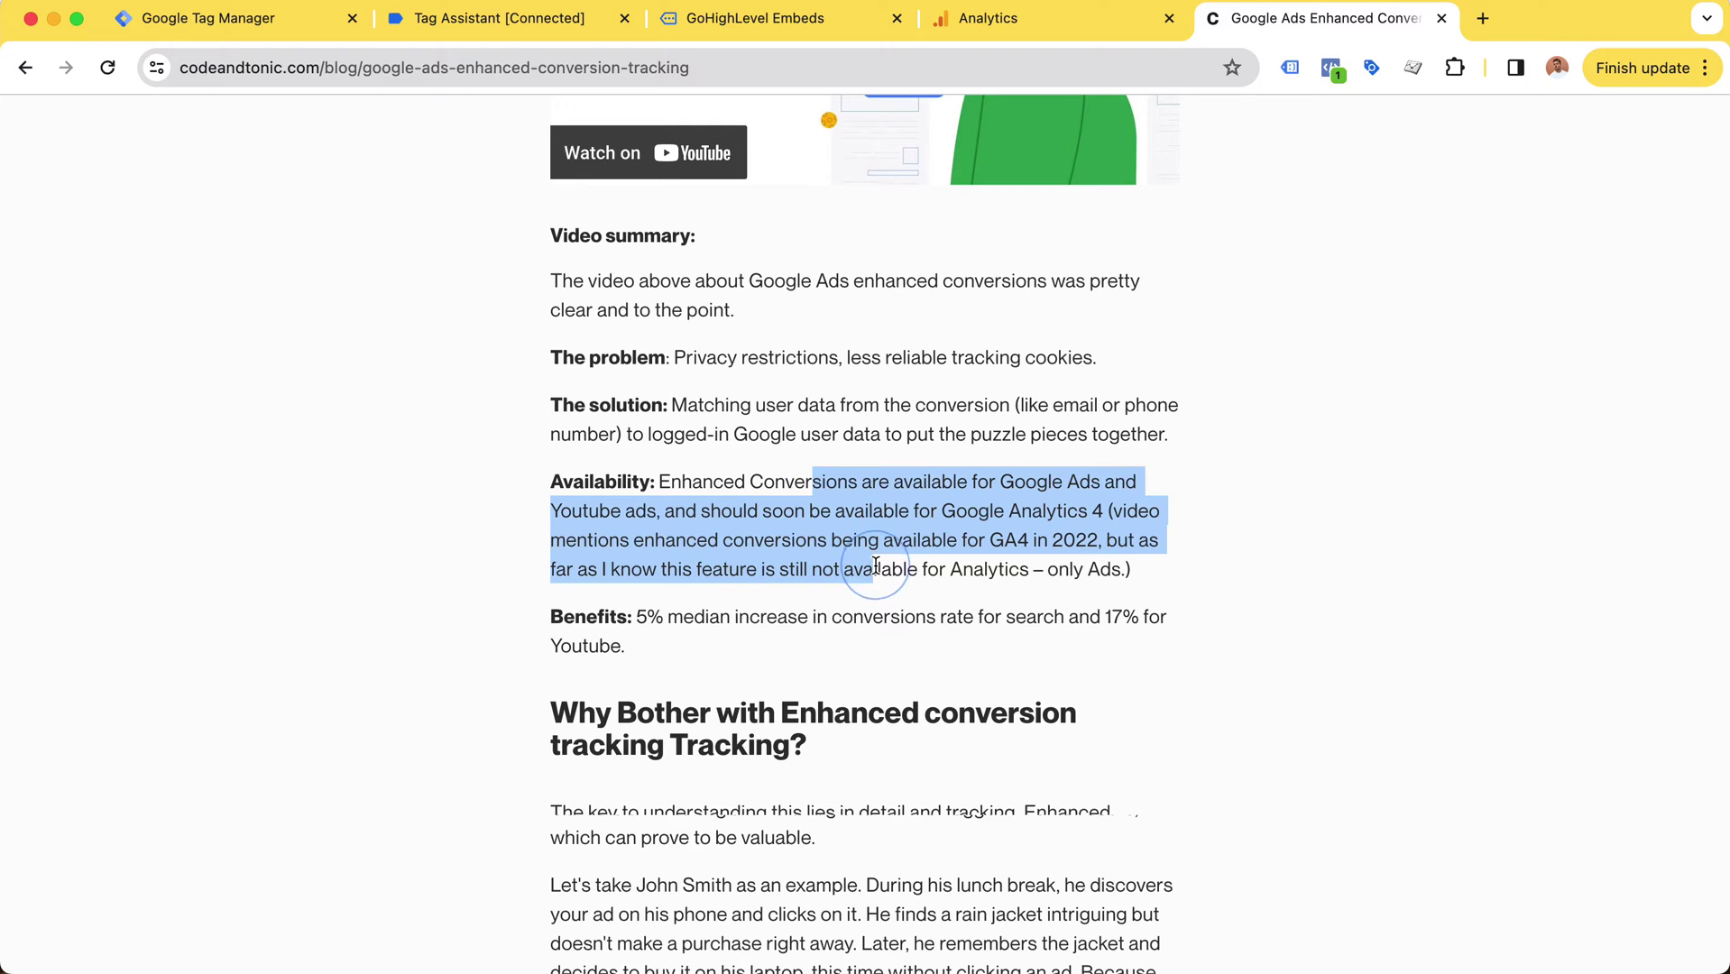
pyautogui.scroll(1, 880, 570)
pyautogui.moveTo(841, 464); pyautogui.dragTo(950, 510)
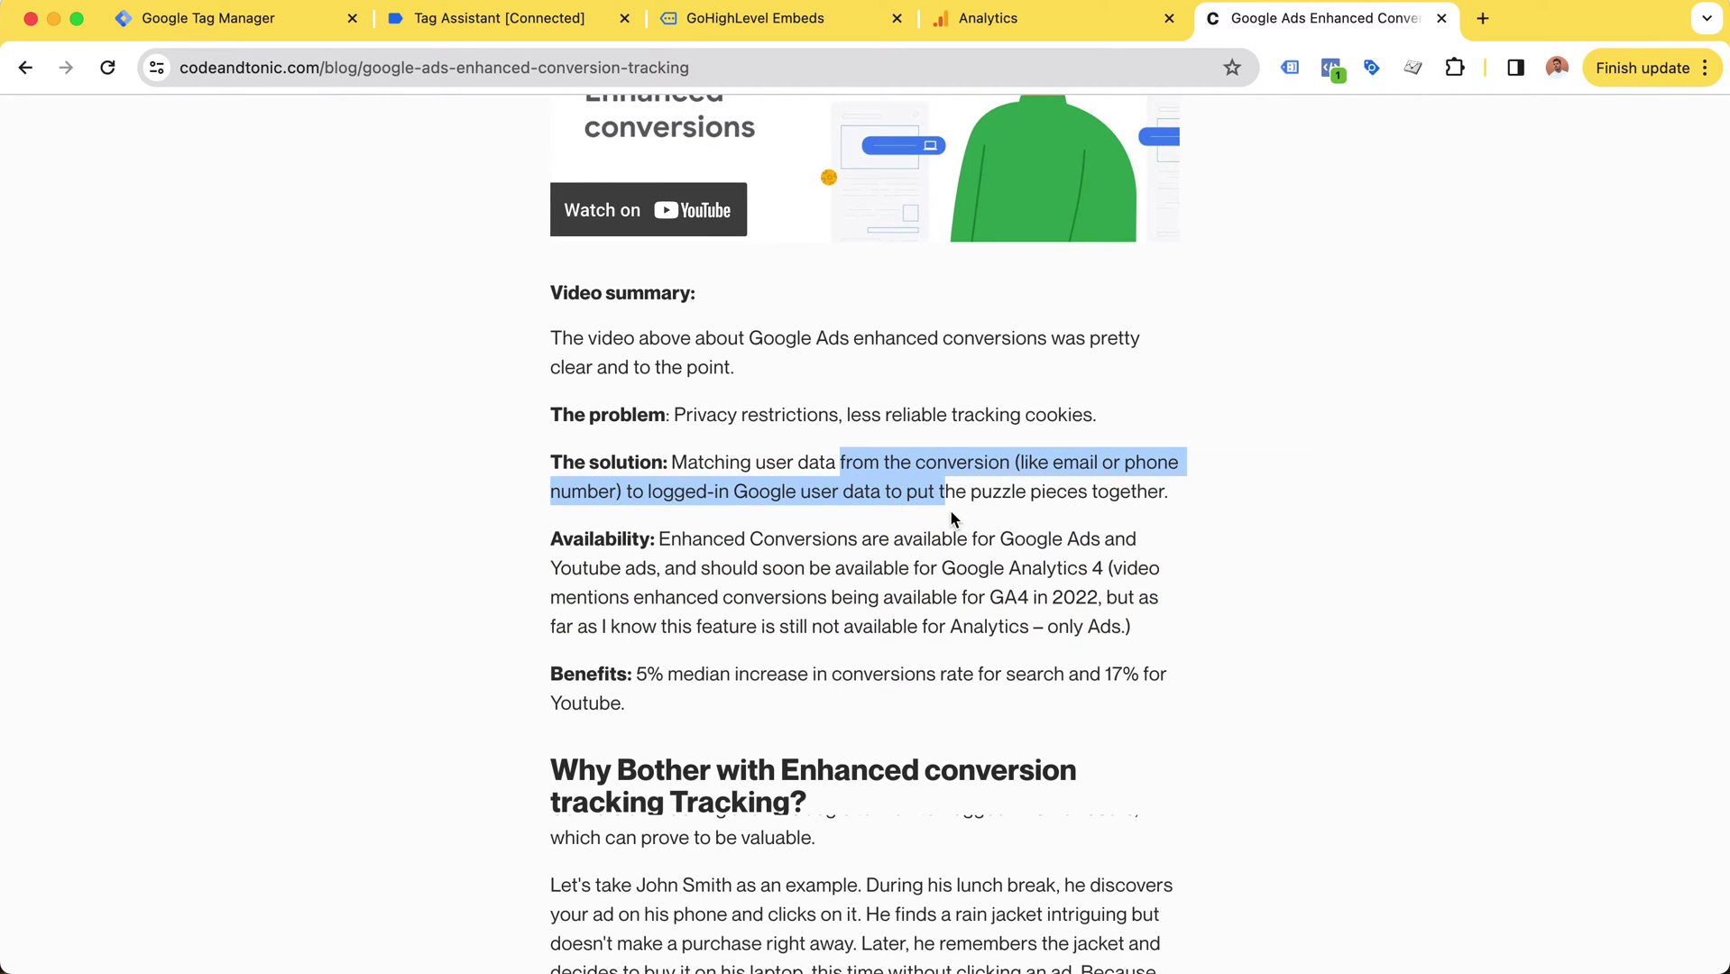
pyautogui.scroll(1, 949, 510)
pyautogui.scroll(10, 955, 510)
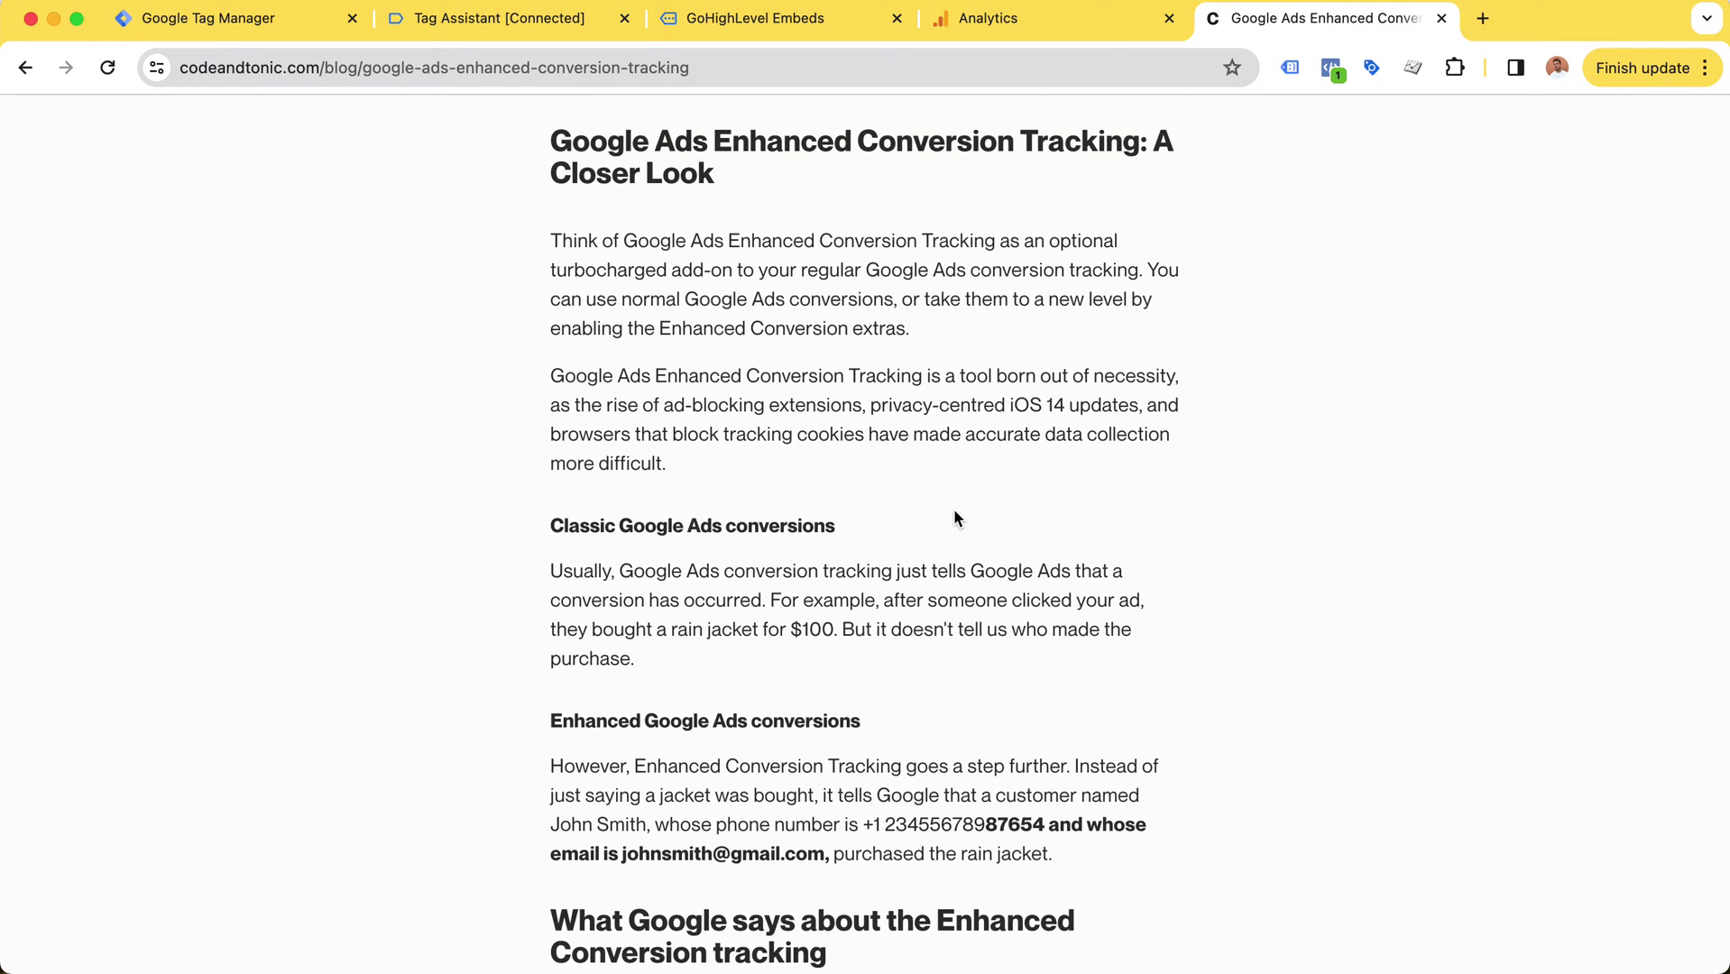
pyautogui.press('super+2')
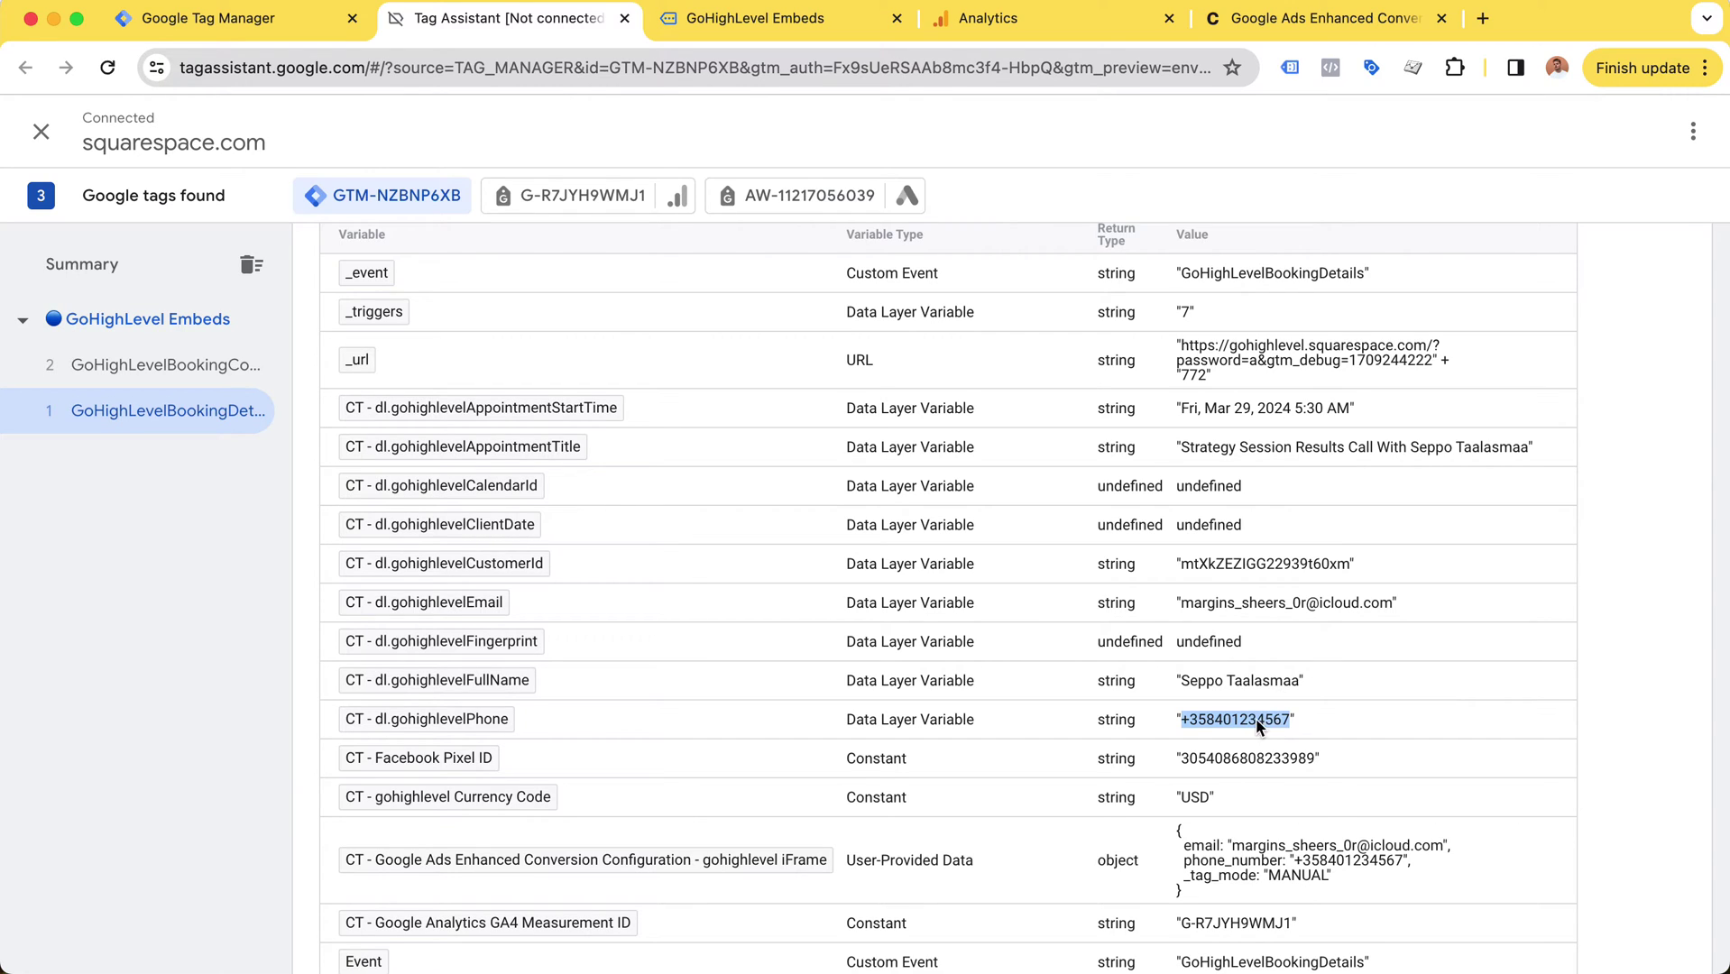
pyautogui.click(1290, 722)
pyautogui.scroll(-1, 1263, 812)
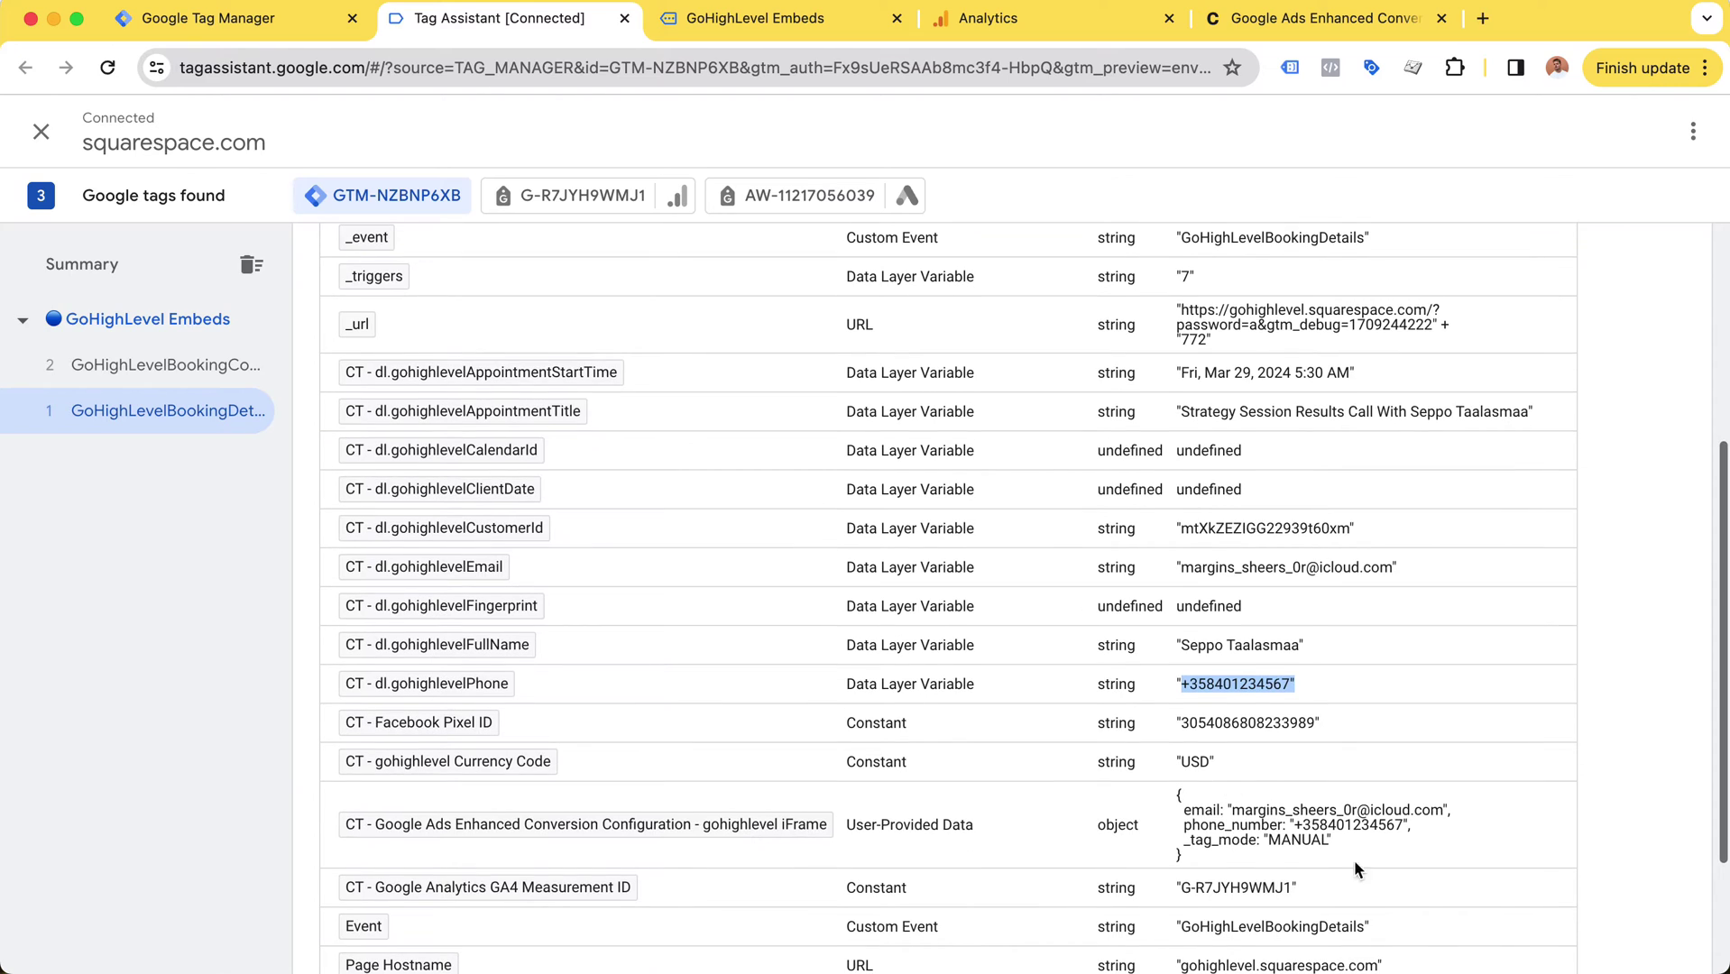
pyautogui.scroll(-3, 1408, 866)
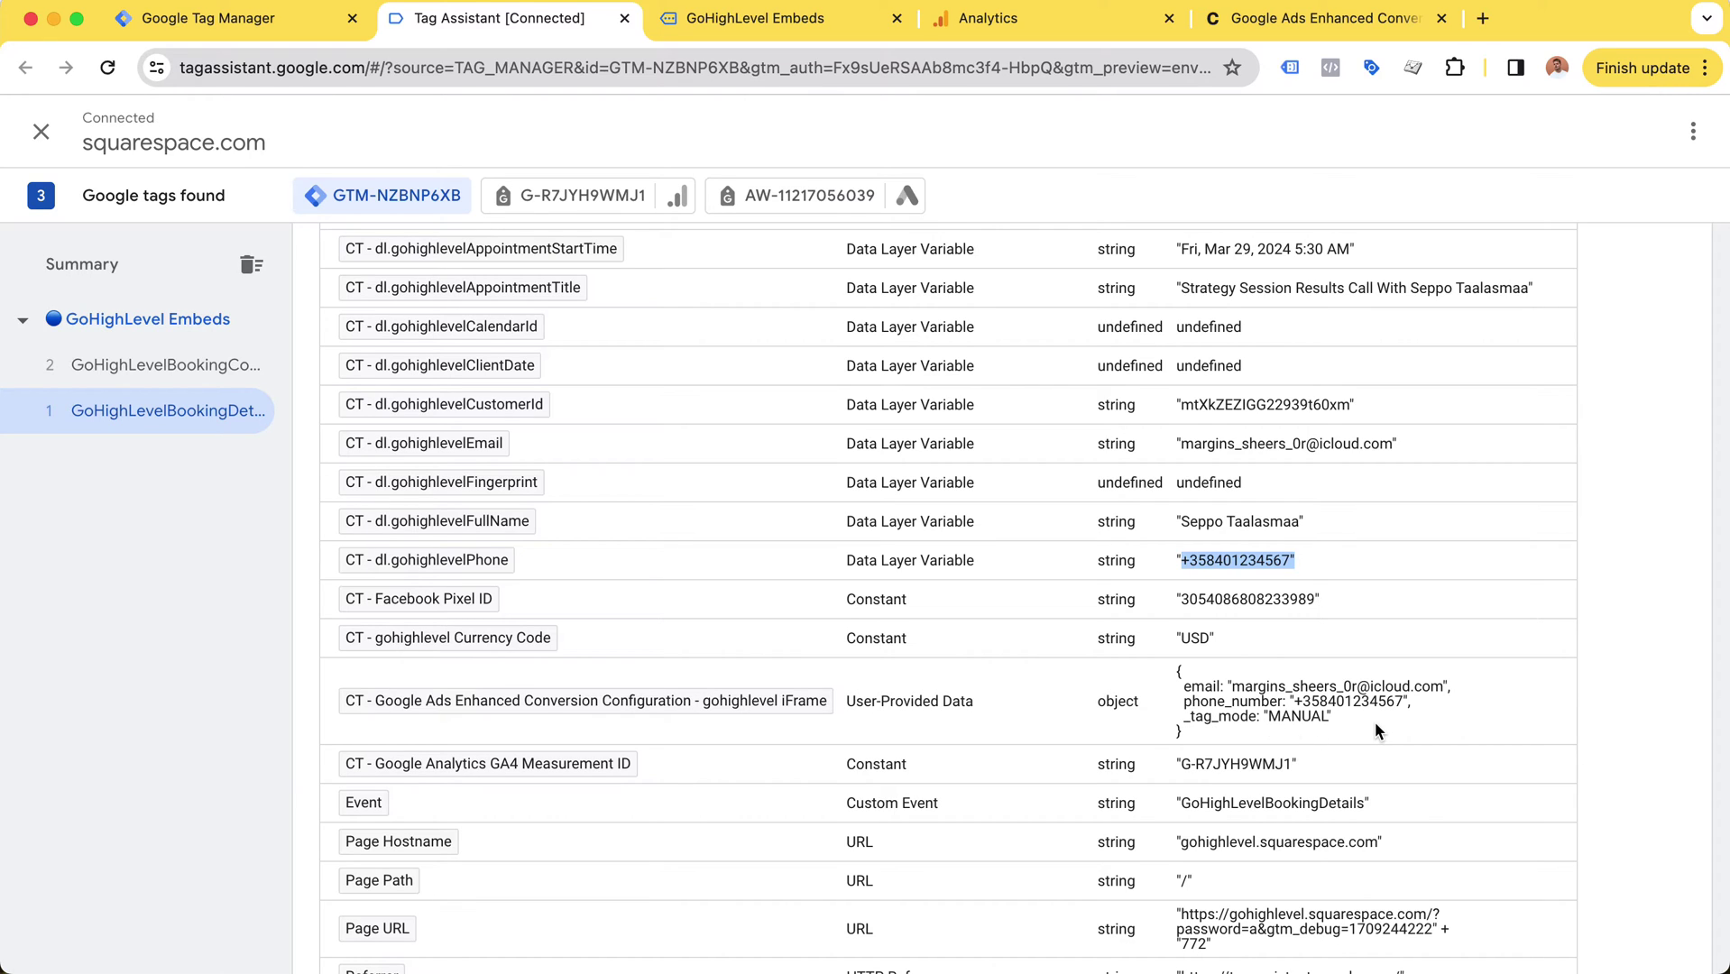
pyautogui.moveTo(1232, 688); pyautogui.dragTo(1394, 688)
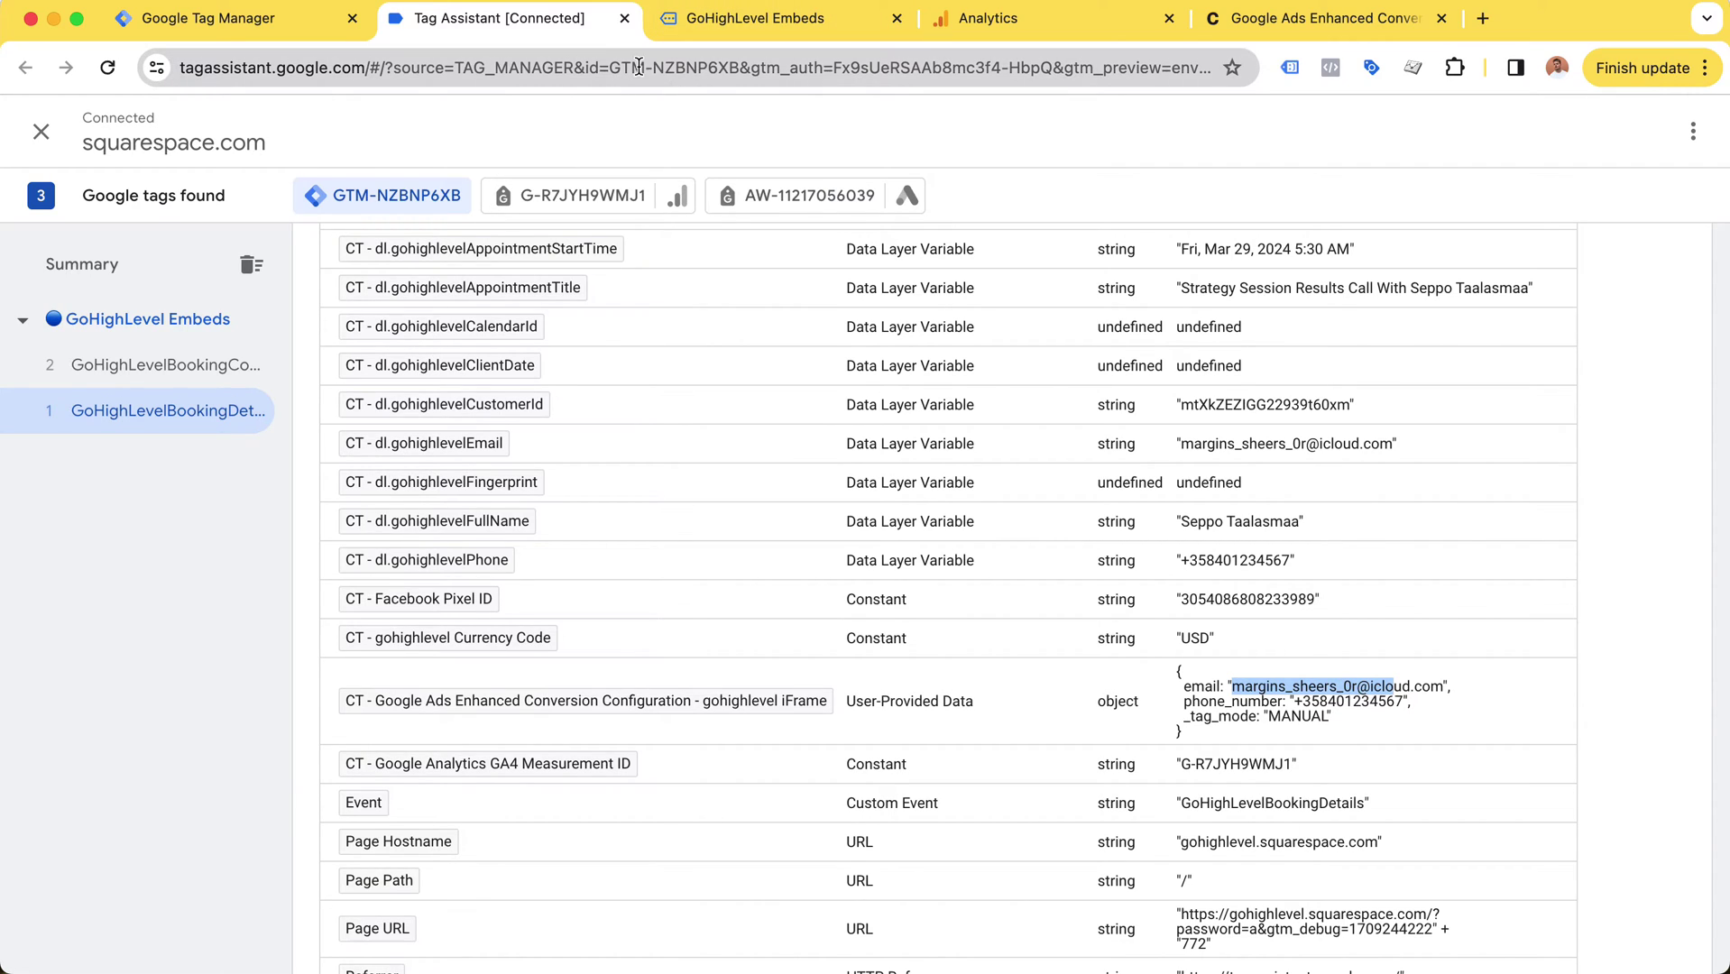
pyautogui.click(81, 365)
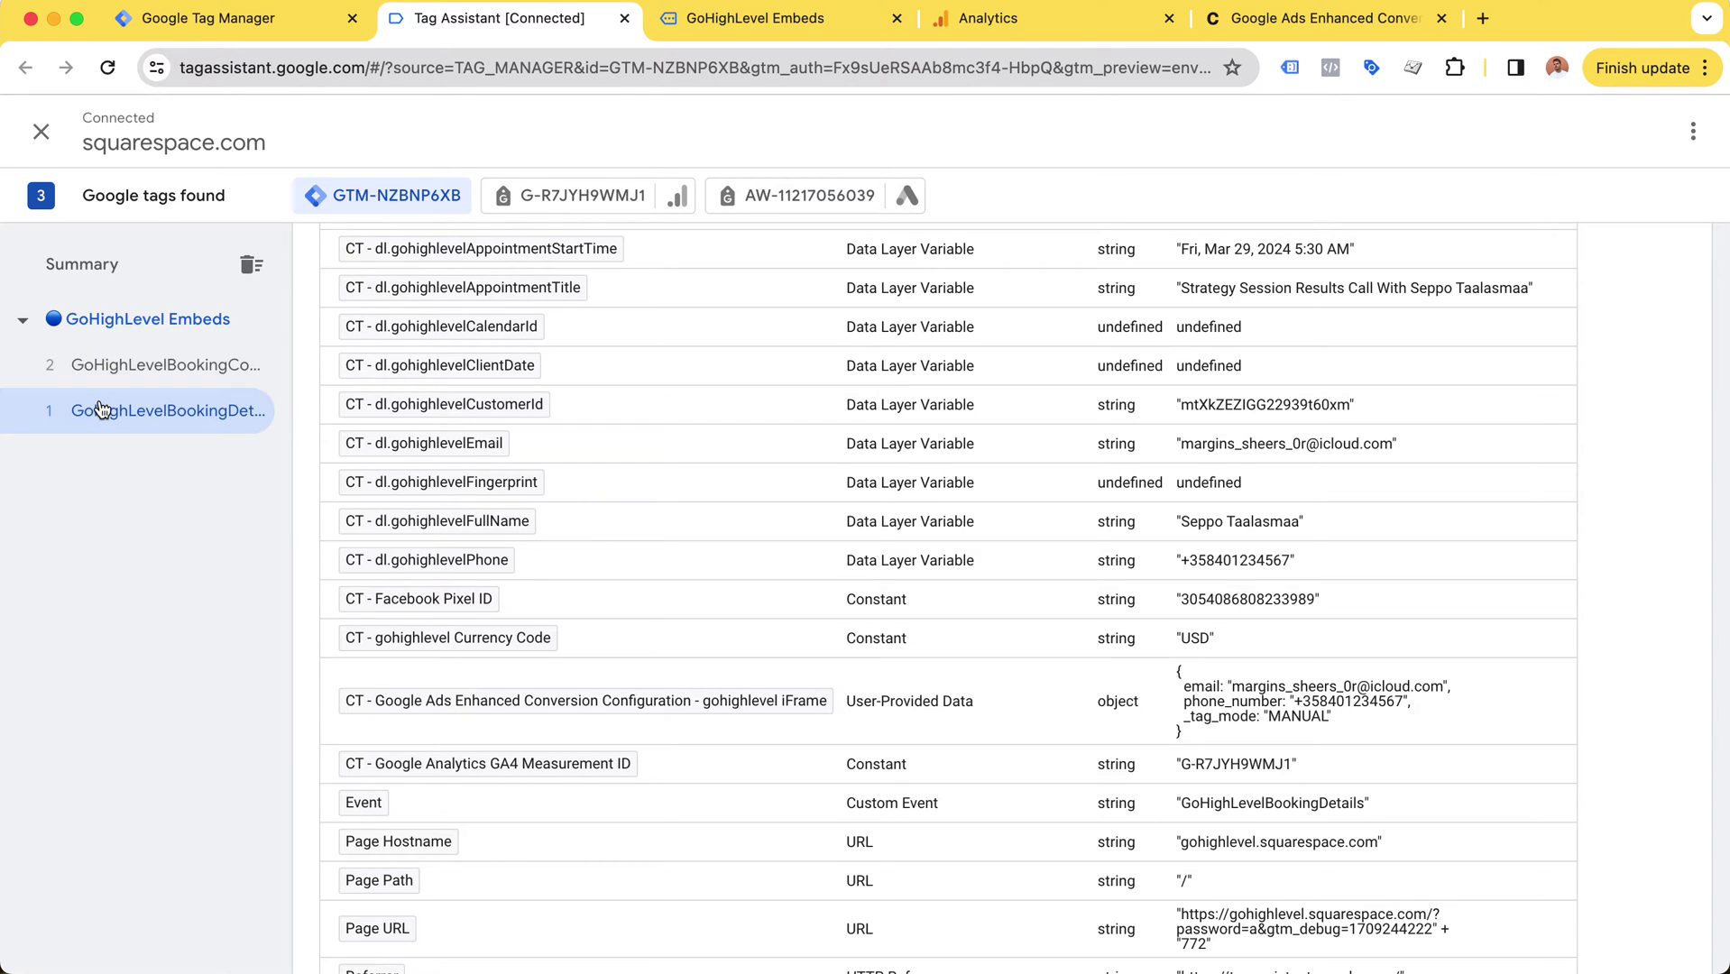
pyautogui.click(90, 408)
pyautogui.scroll(6, 501, 455)
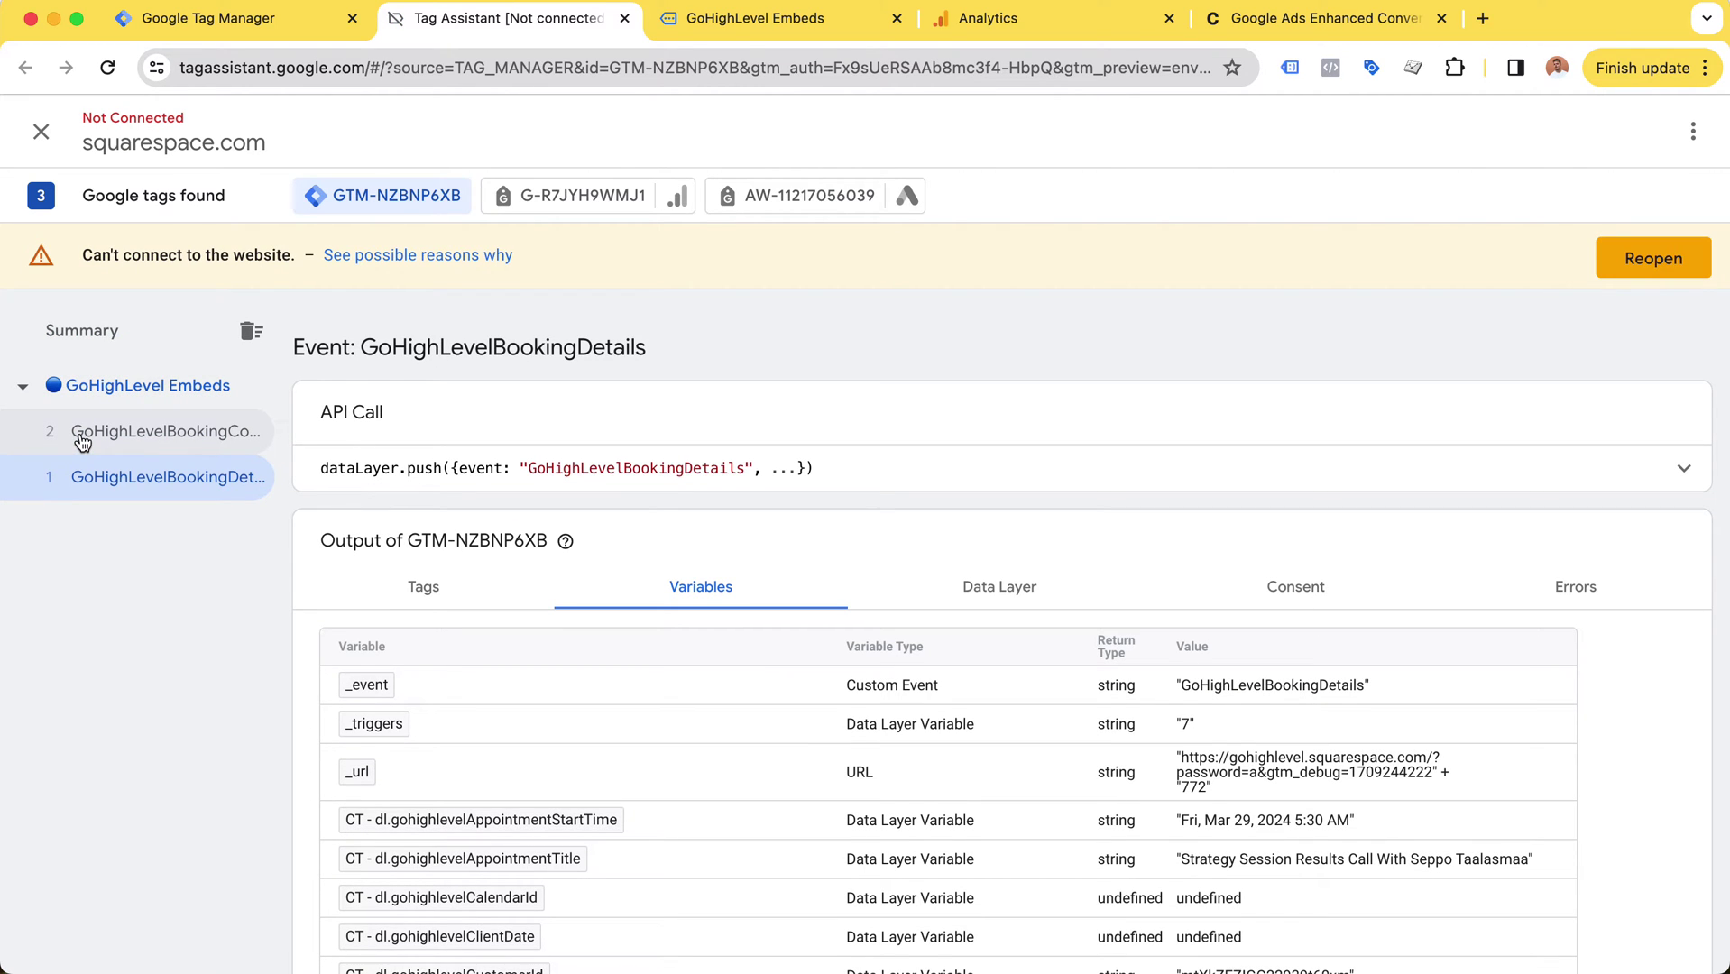
# Step: Show the GoHighLevelBookingComplete event's Variables table and scroll through it
pyautogui.click(80, 442)
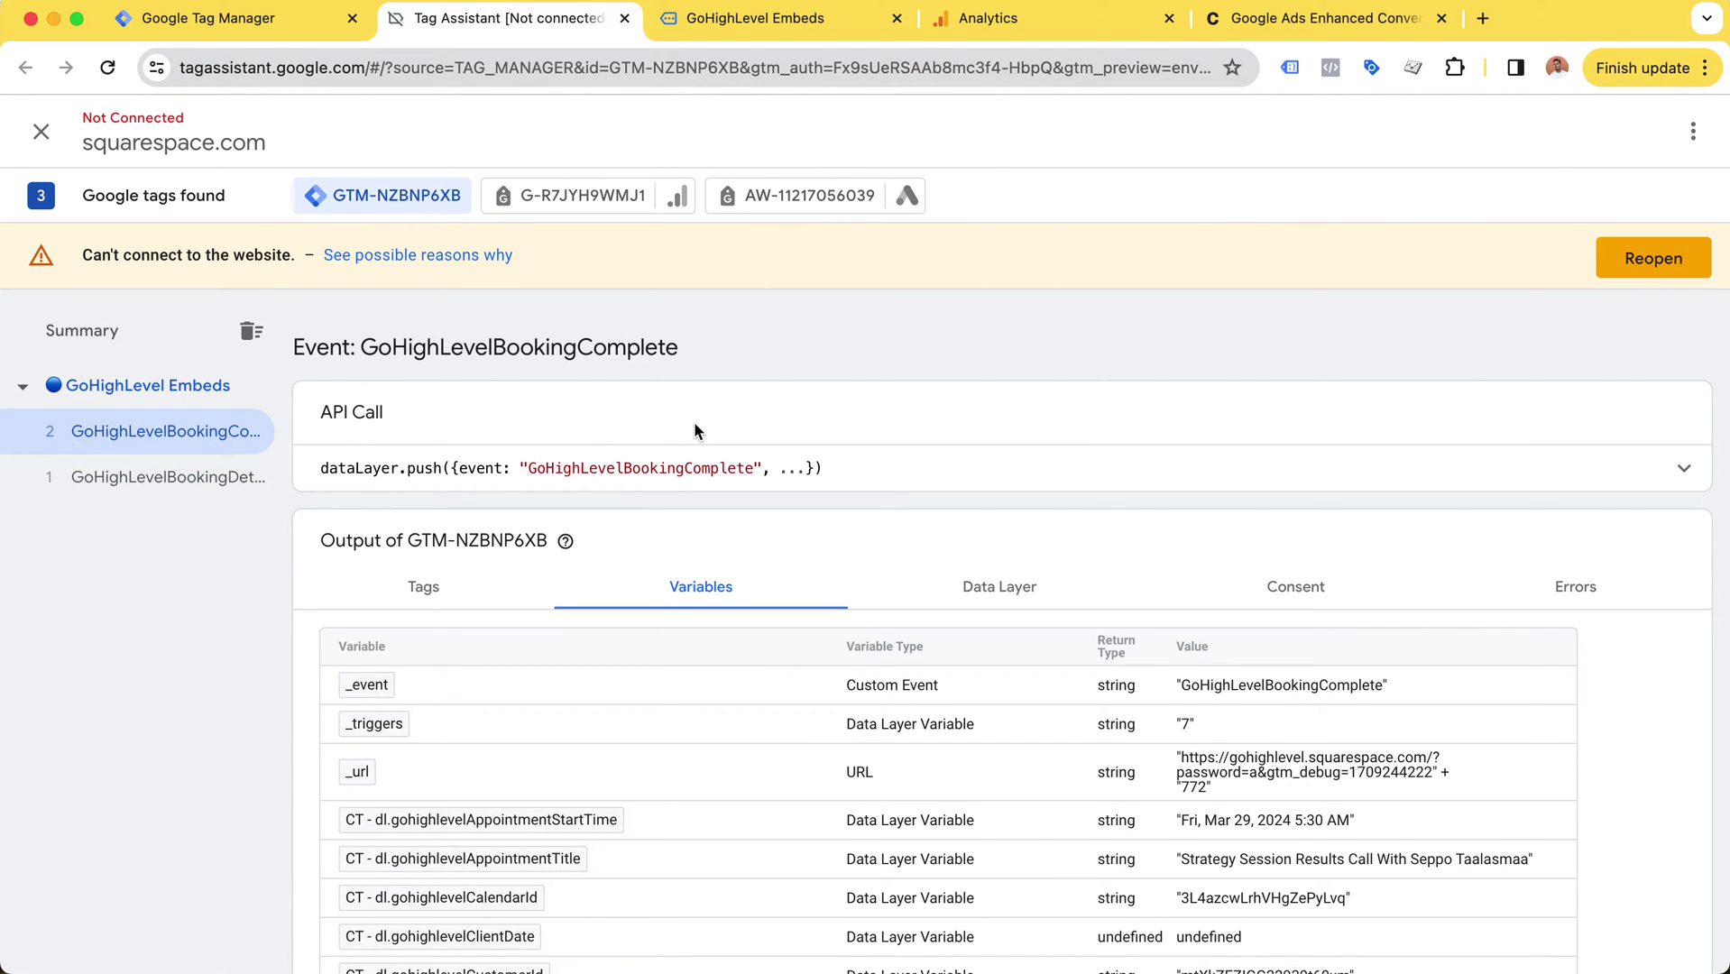
pyautogui.scroll(-1, 889, 502)
pyautogui.scroll(-4, 888, 508)
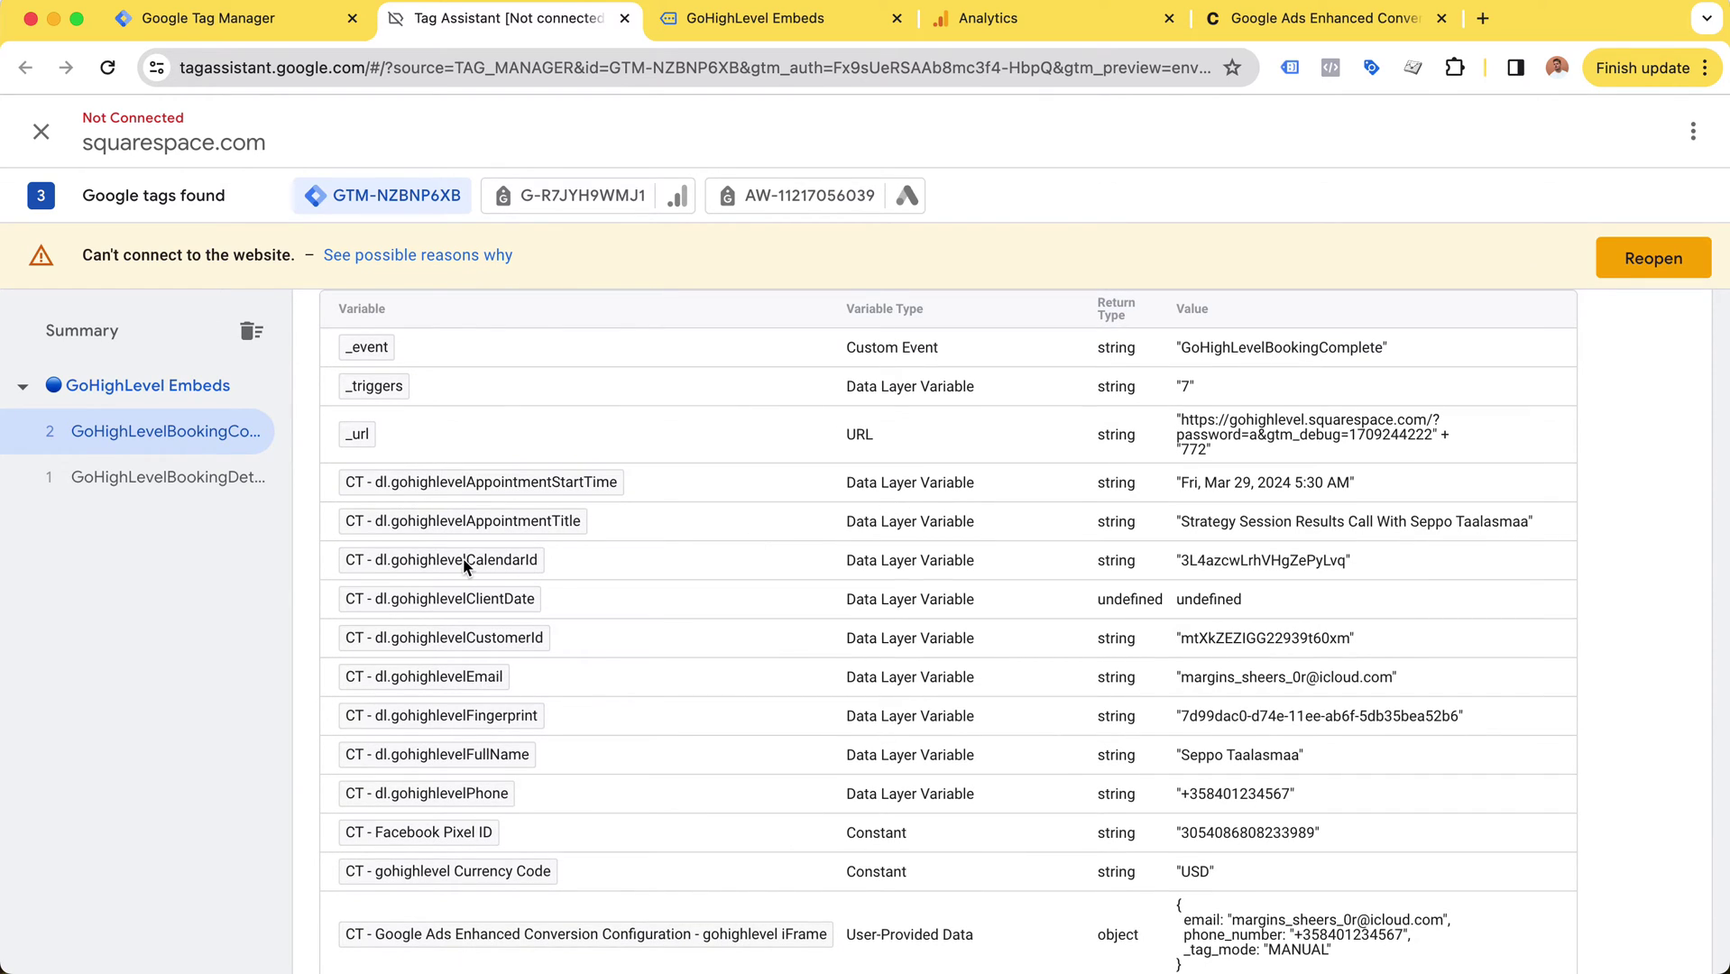
pyautogui.click(467, 638)
pyautogui.click(588, 722)
# Step: Highlight the Fingerprint variable value, then move to the Analytics DebugView
pyautogui.moveTo(1458, 718); pyautogui.dragTo(1217, 719)
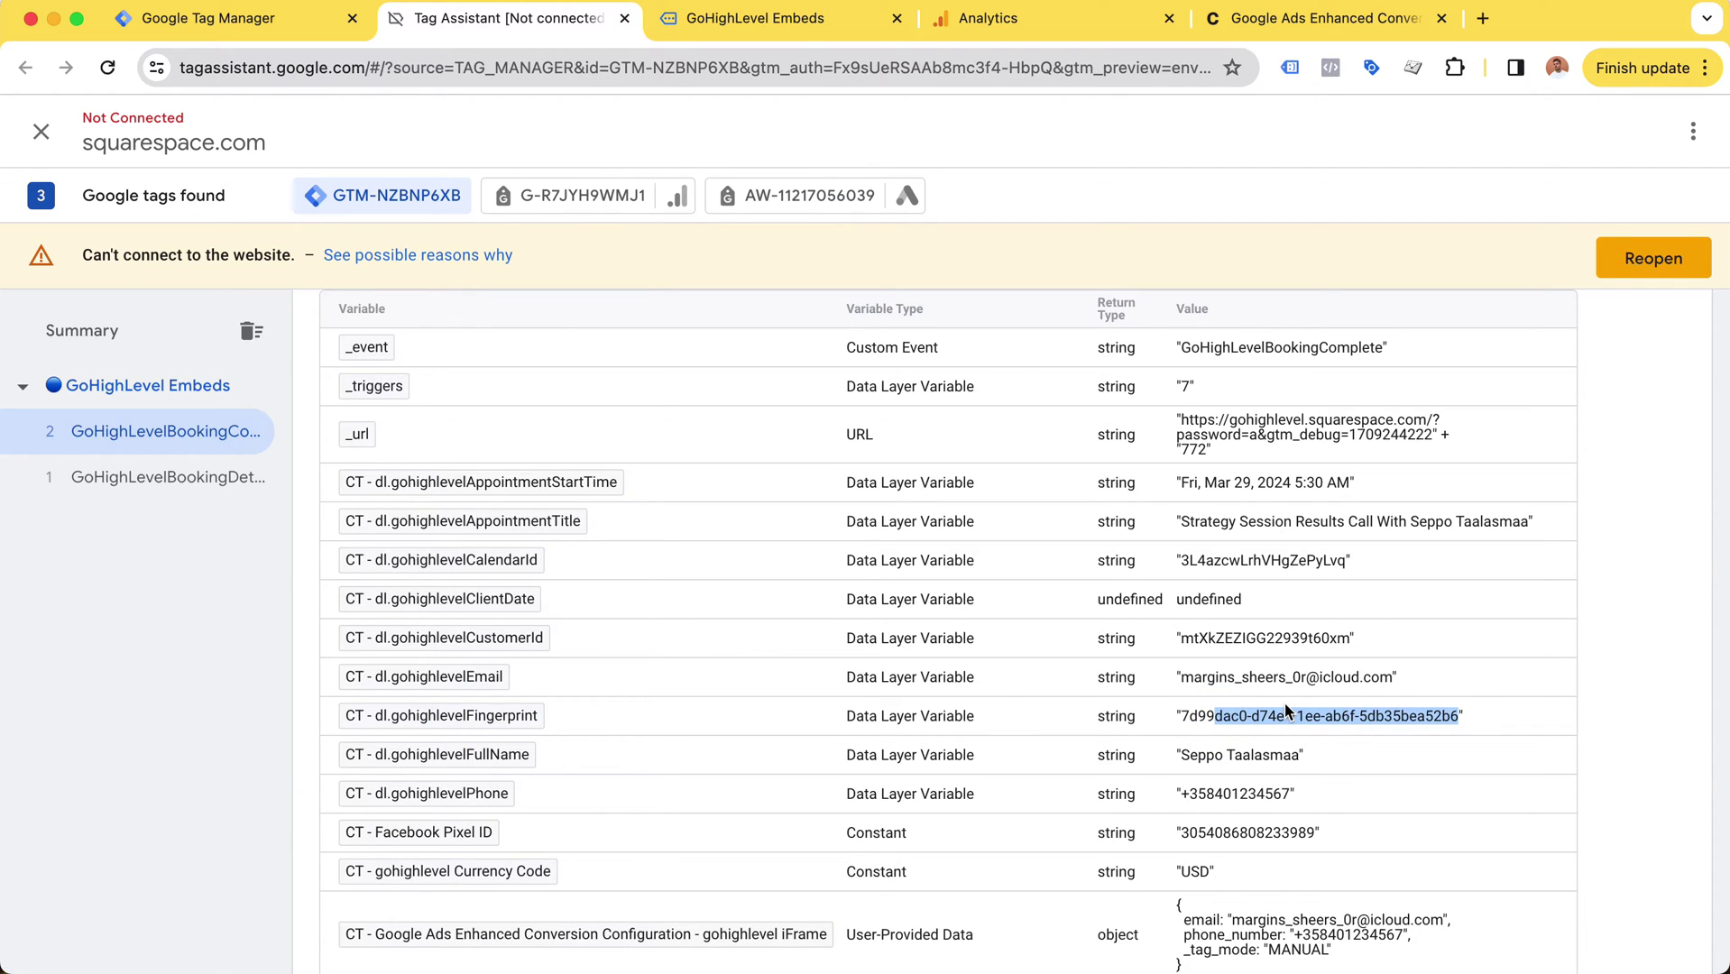
pyautogui.click(1459, 719)
pyautogui.moveTo(1459, 715); pyautogui.dragTo(1217, 721)
pyautogui.click(1179, 713)
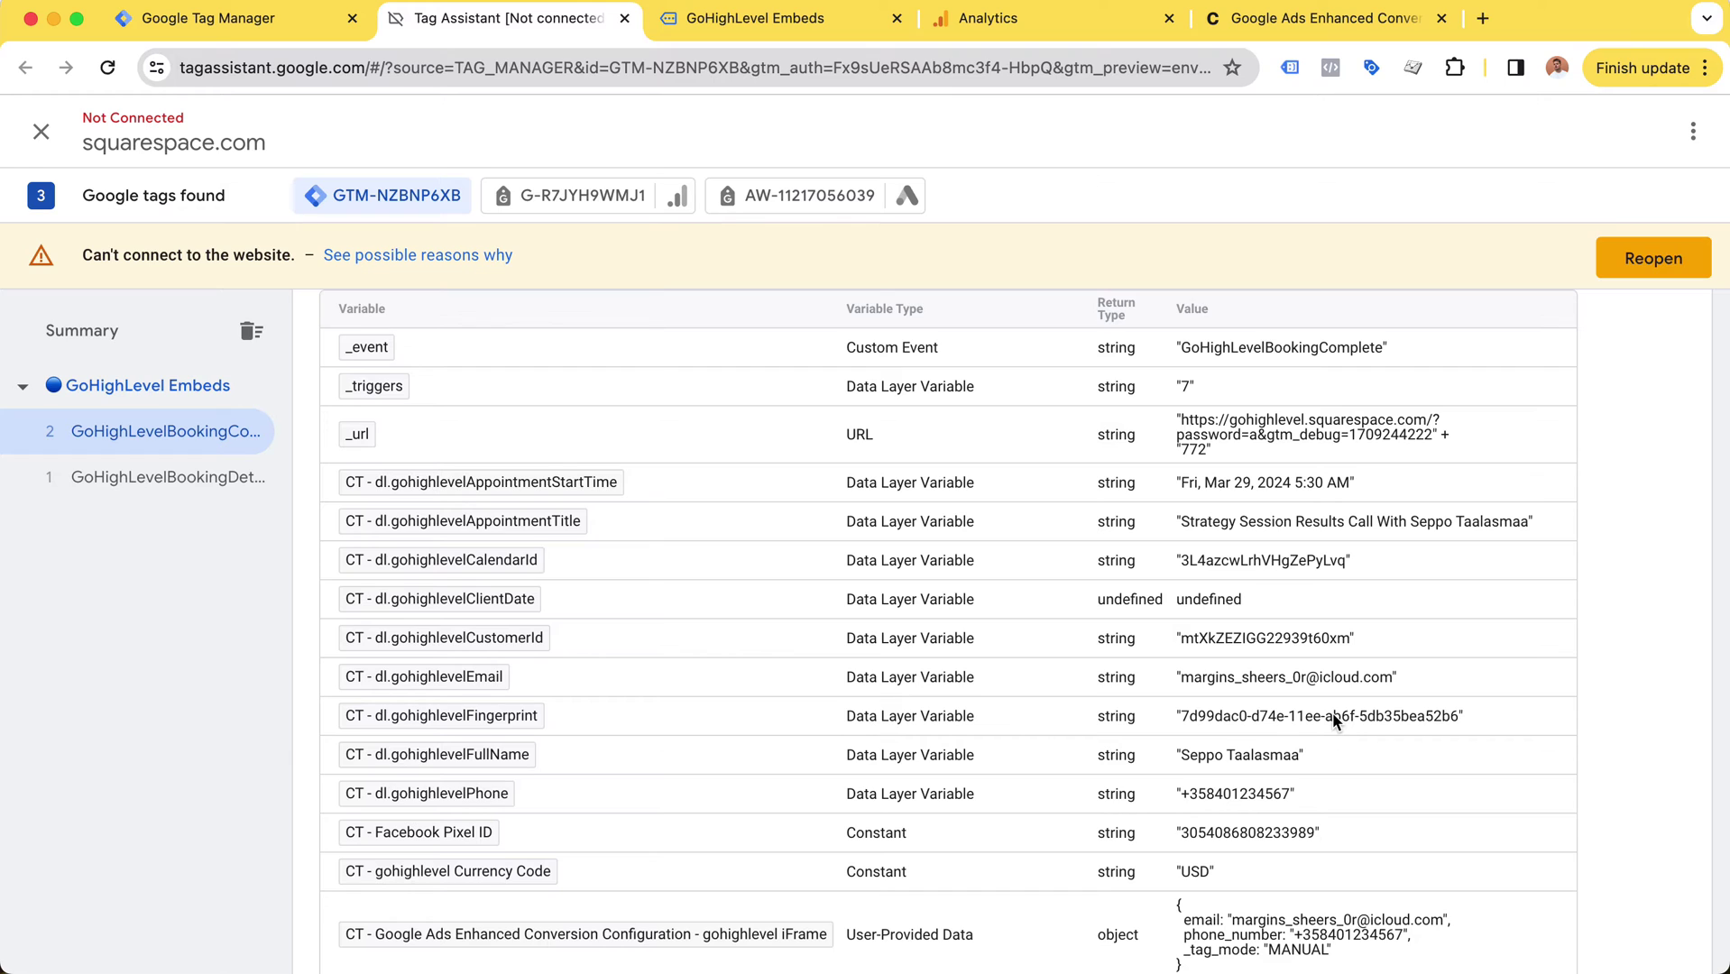
pyautogui.scroll(-3, 1395, 570)
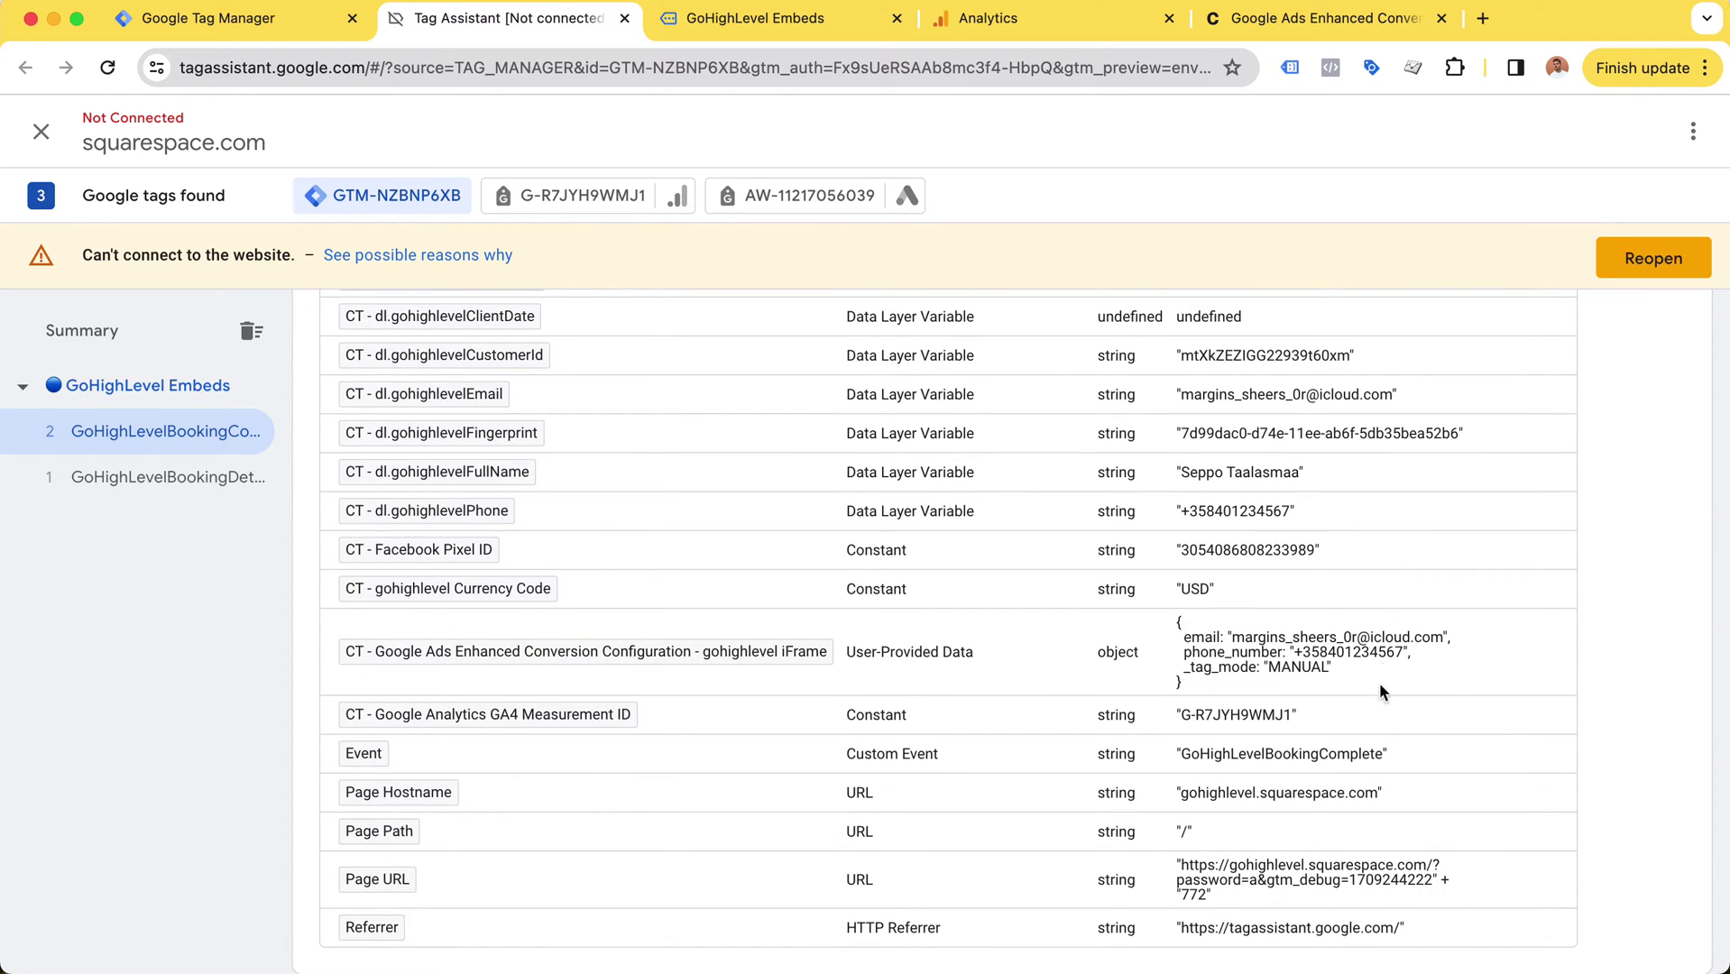
pyautogui.scroll(1, 1373, 711)
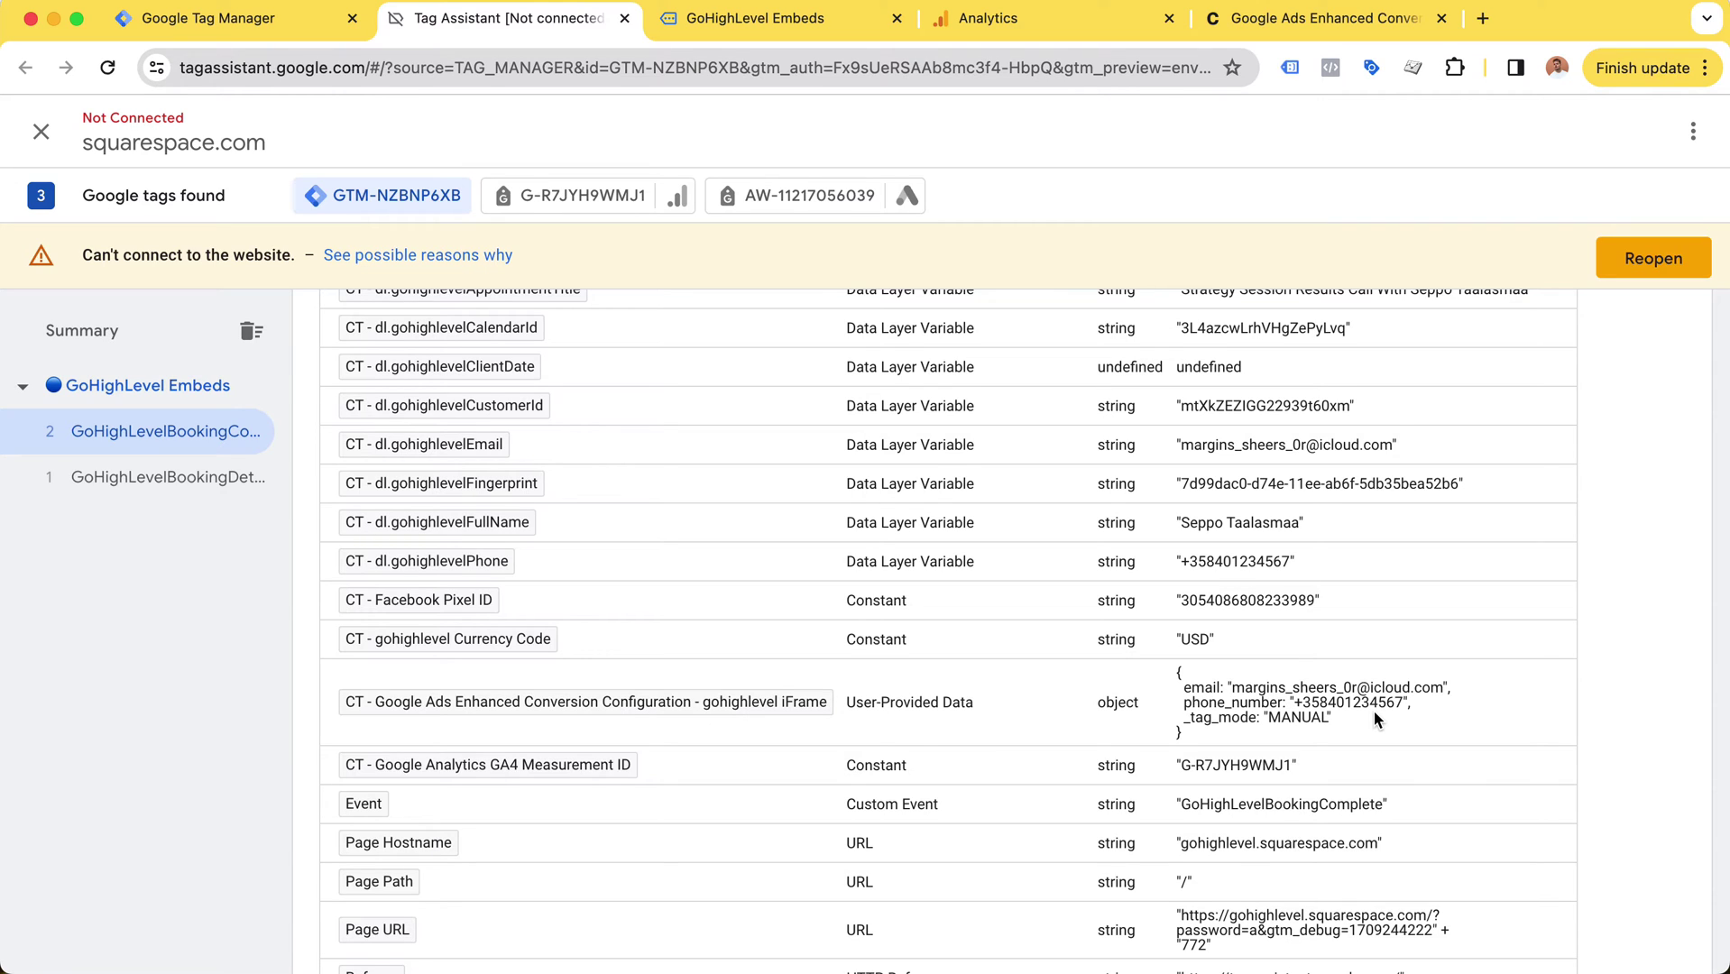
pyautogui.press('super+4')
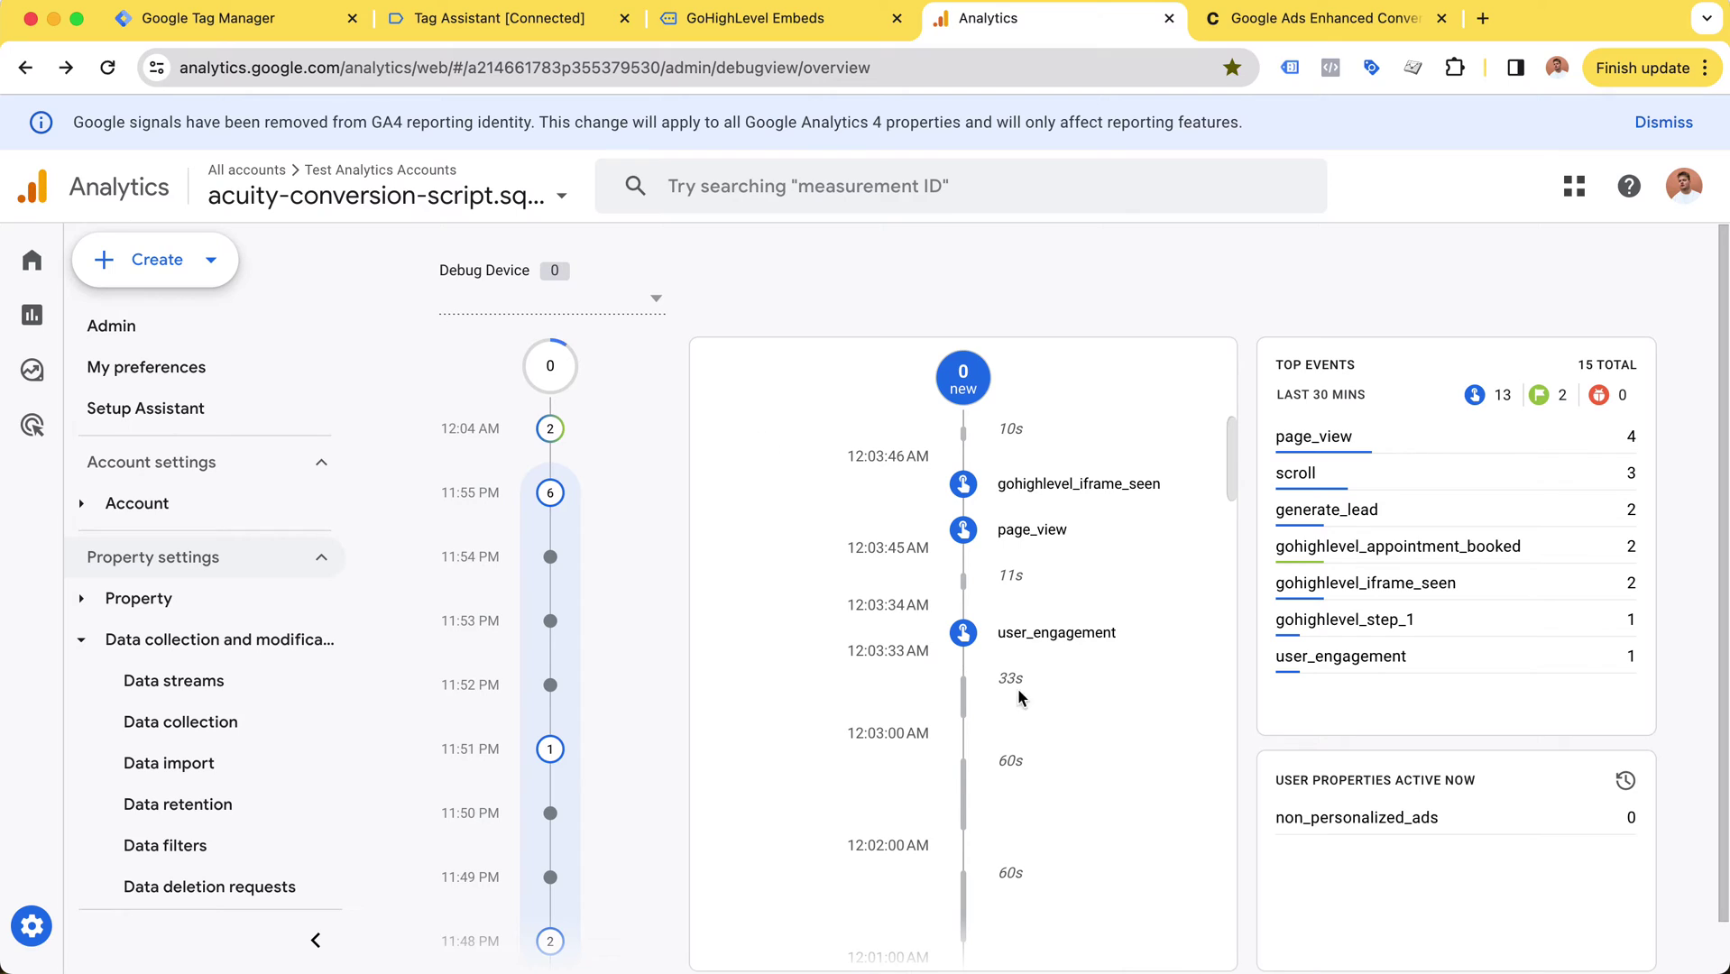
# Step: Review the DebugView event stream and inspect the generate_lead event's parameters
pyautogui.scroll(2, 1044, 713)
pyautogui.scroll(1, 1044, 711)
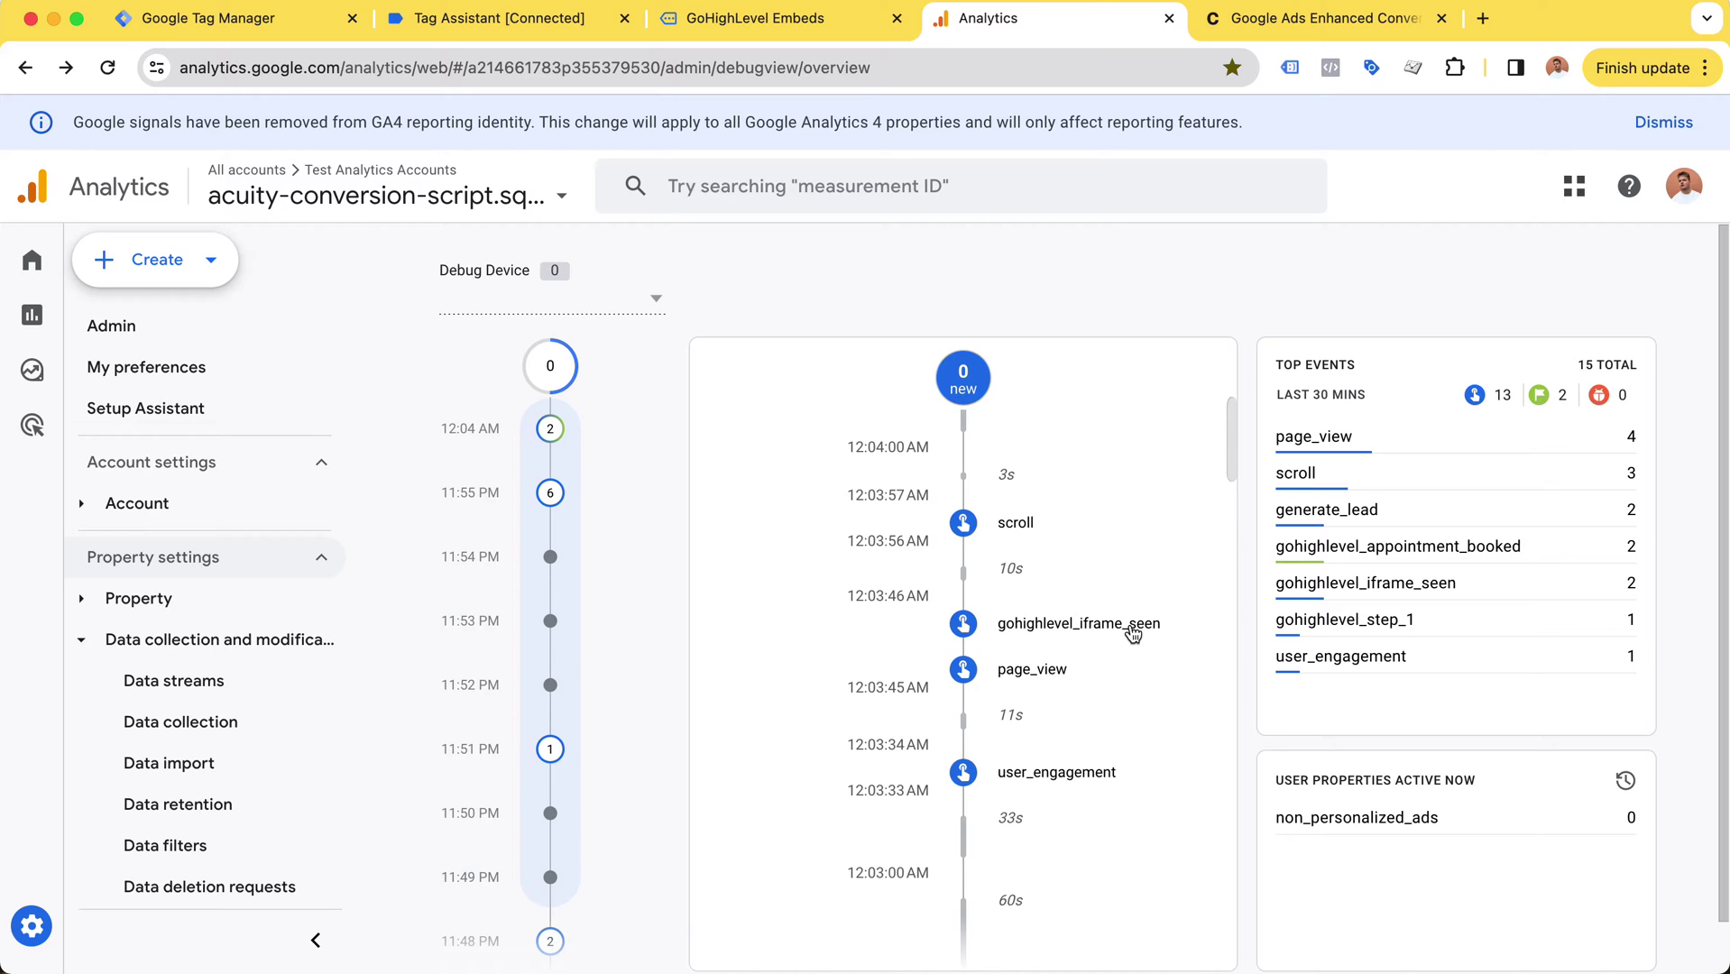
pyautogui.moveTo(1007, 625); pyautogui.dragTo(1000, 632)
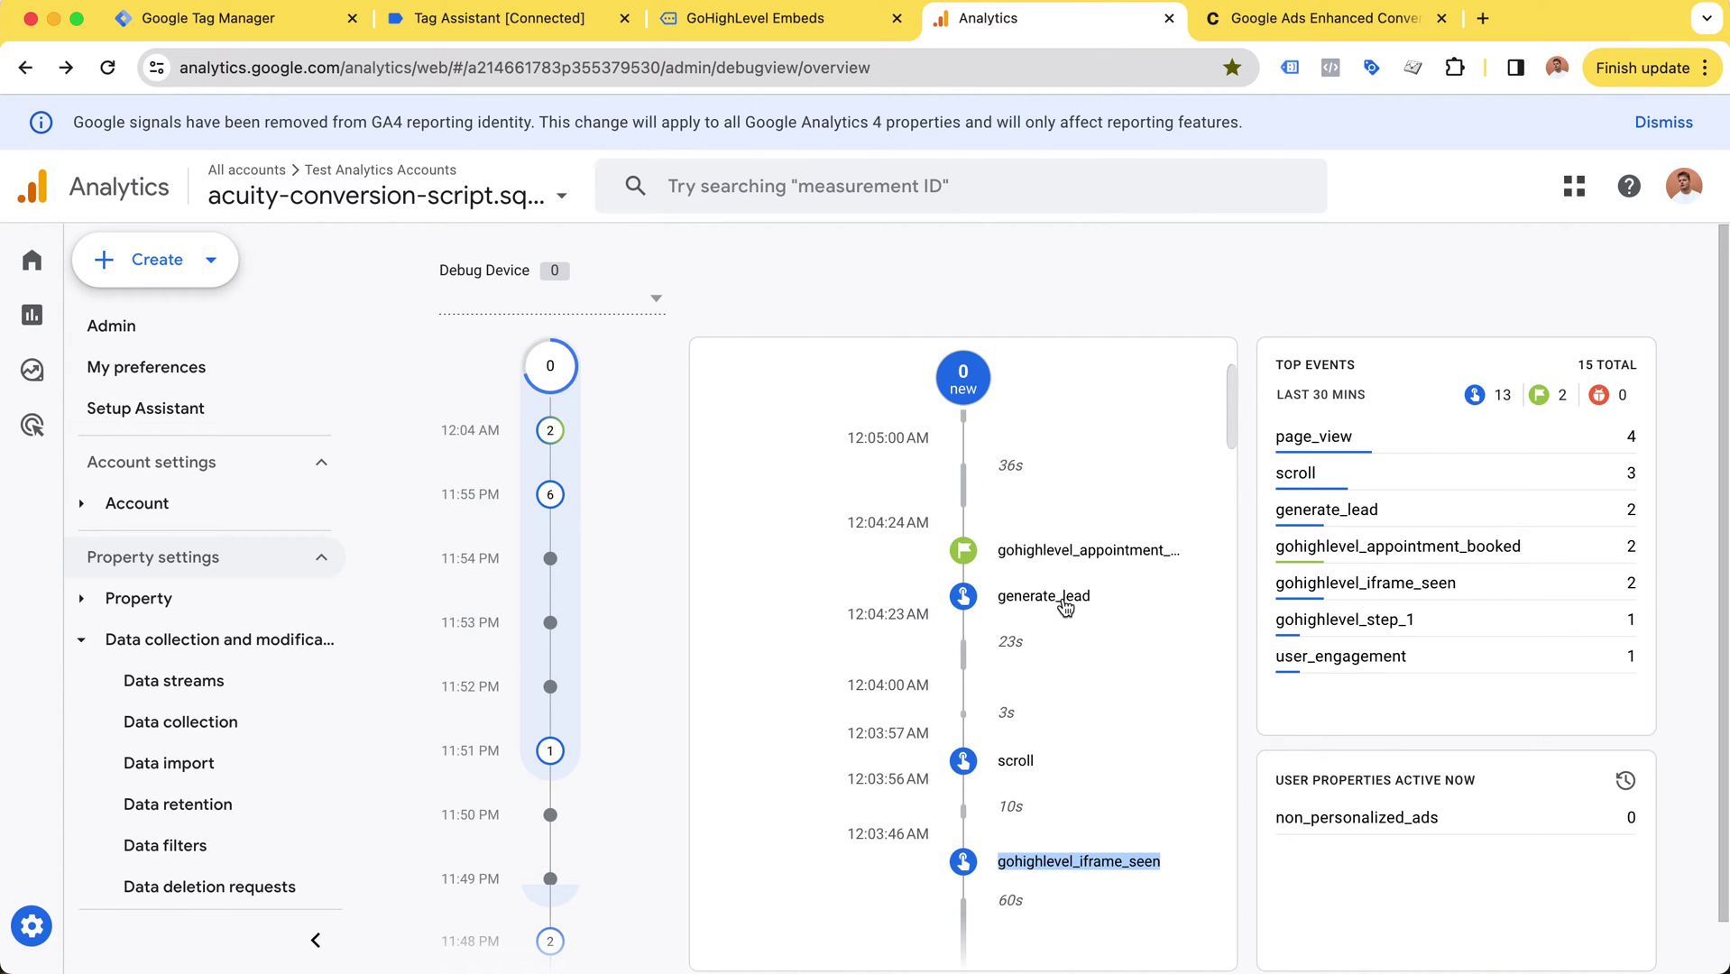
pyautogui.click(1065, 605)
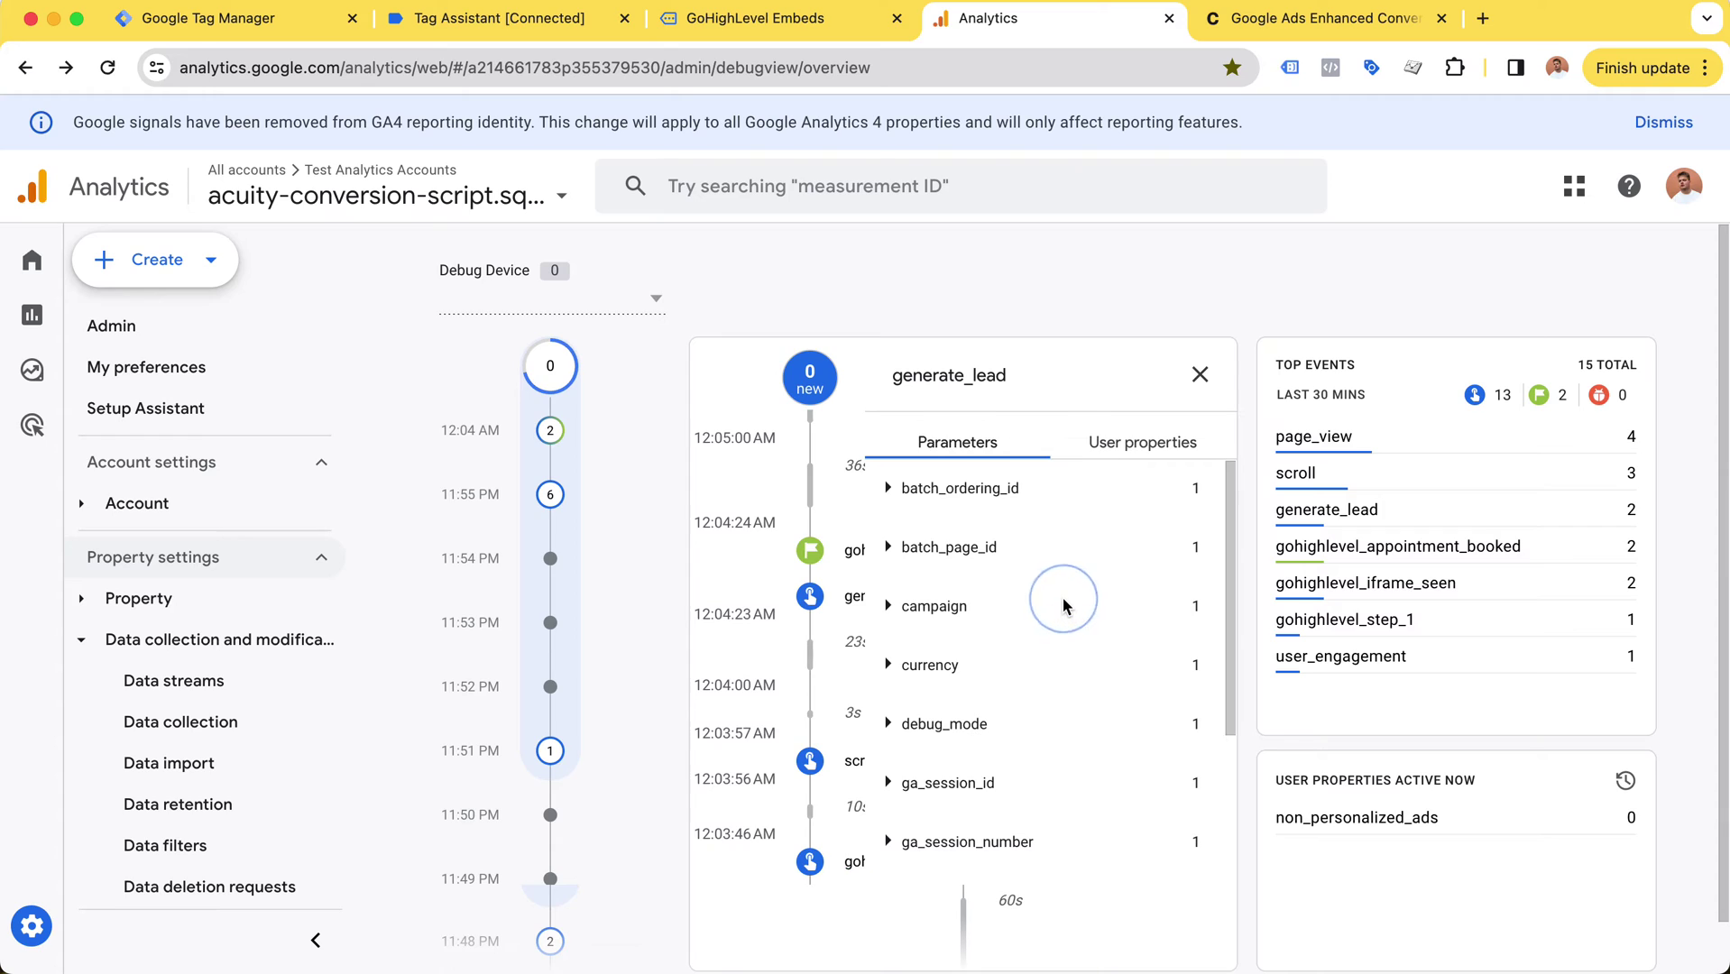
pyautogui.click(1200, 374)
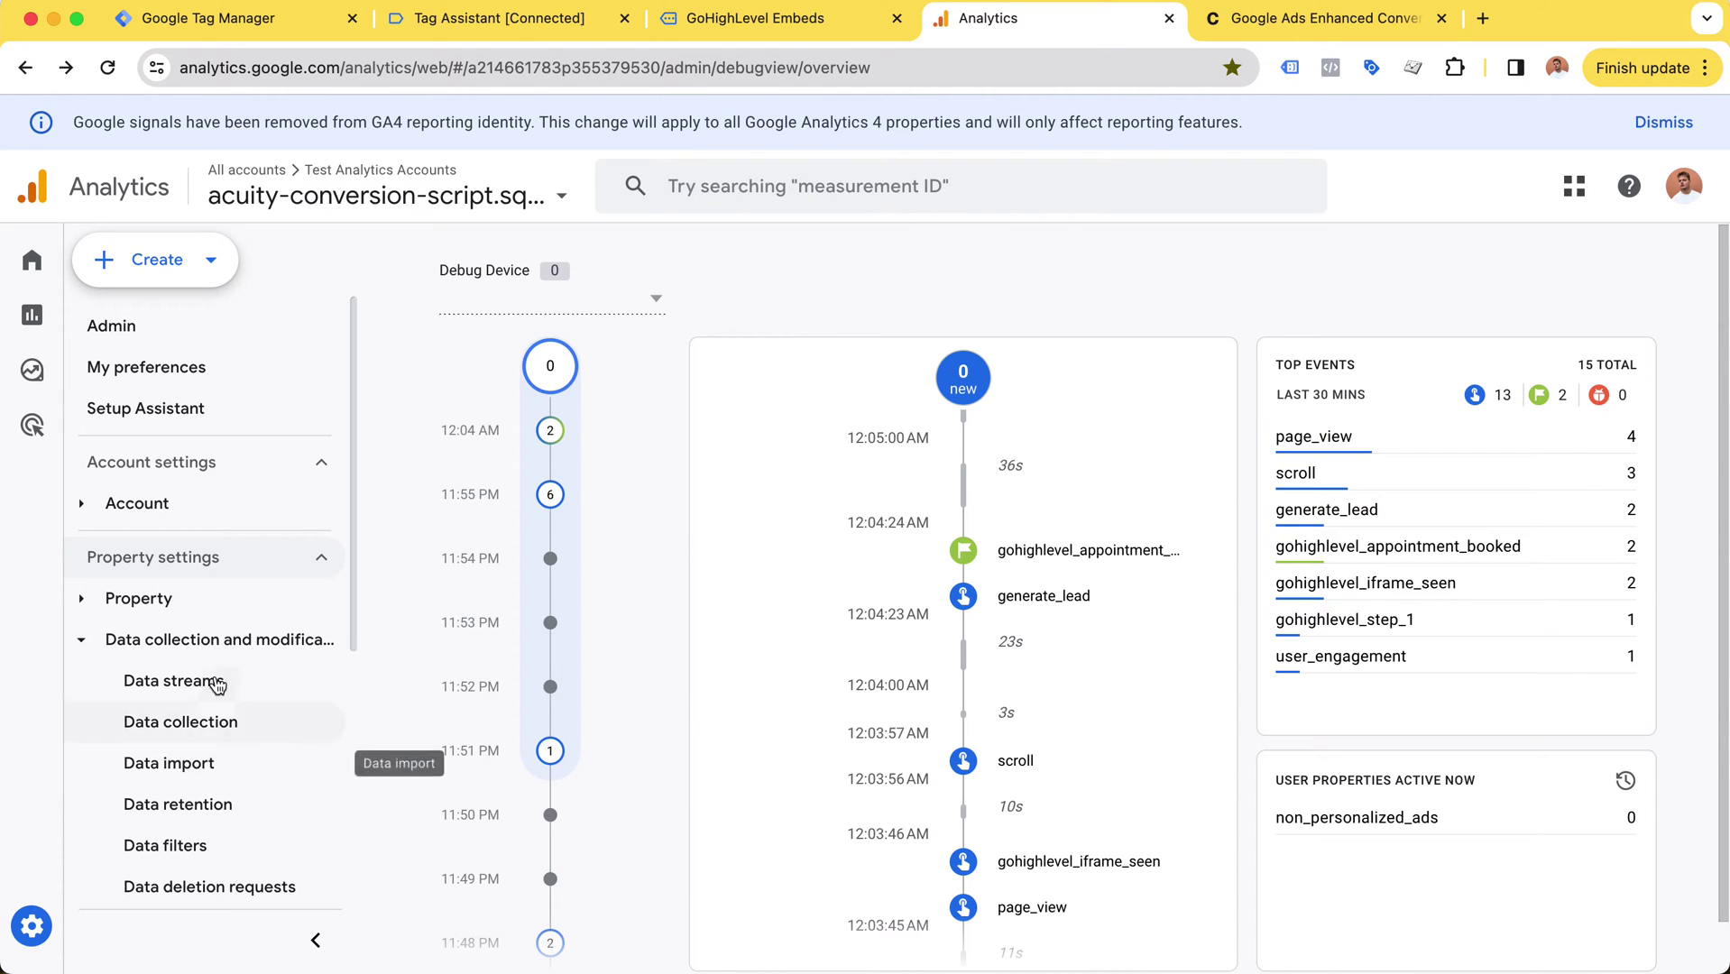
pyautogui.scroll(-5, 217, 636)
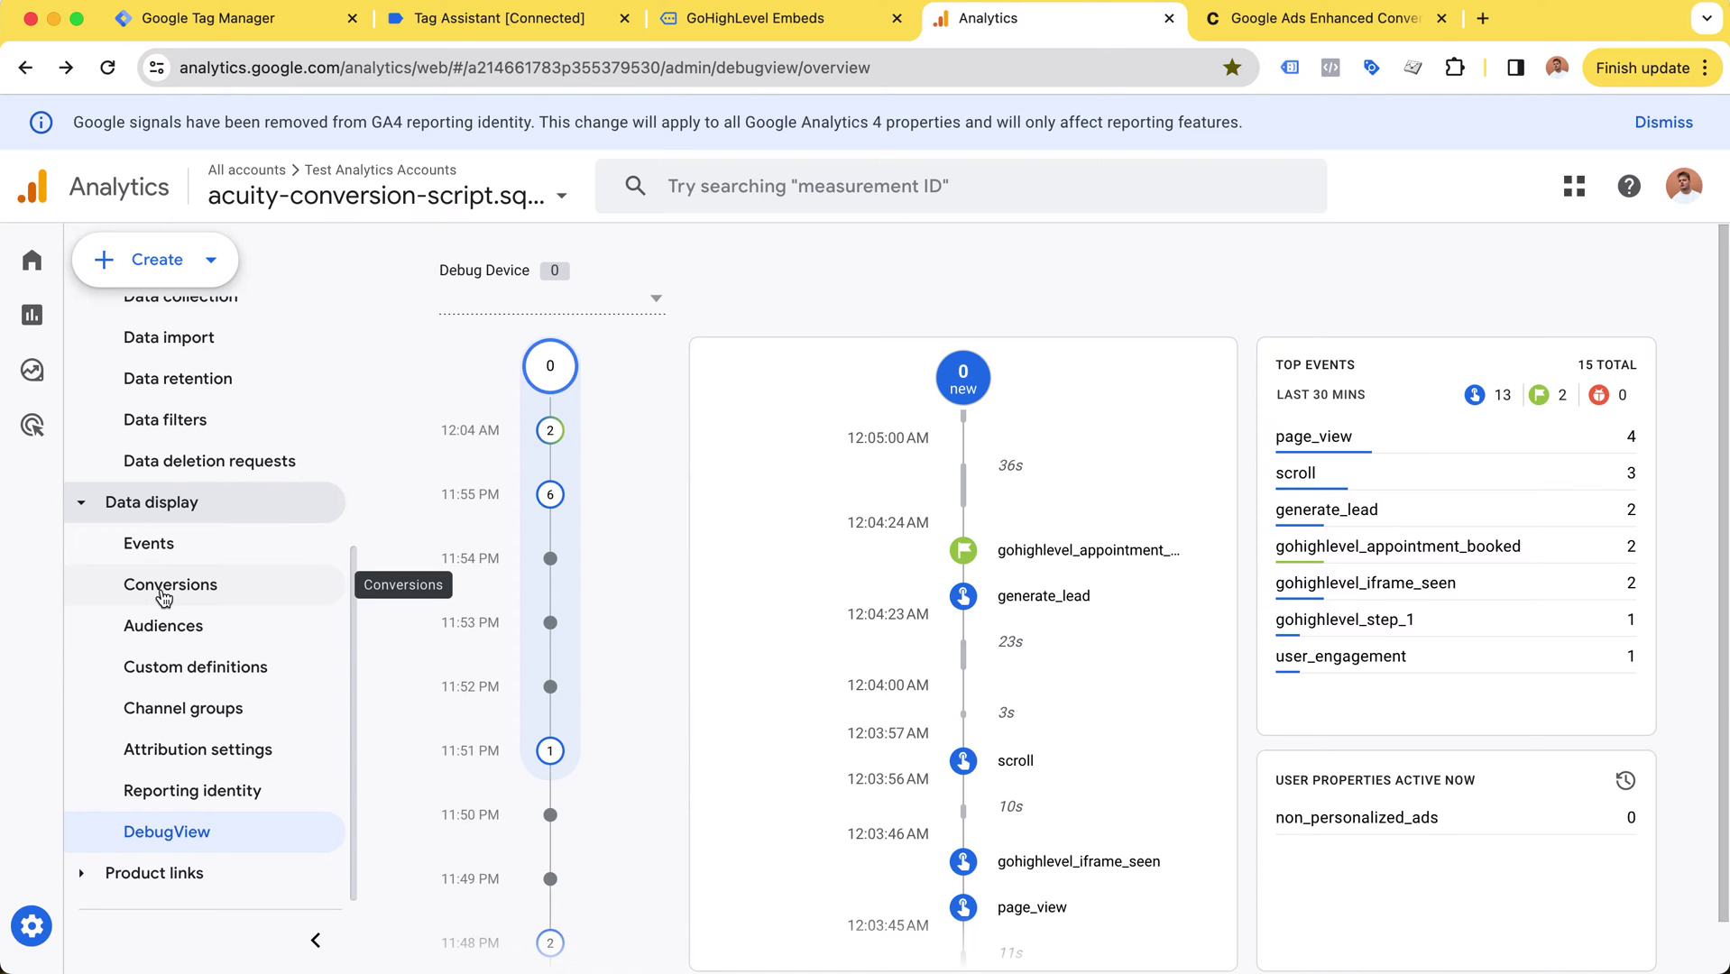
pyautogui.scroll(1, 1096, 629)
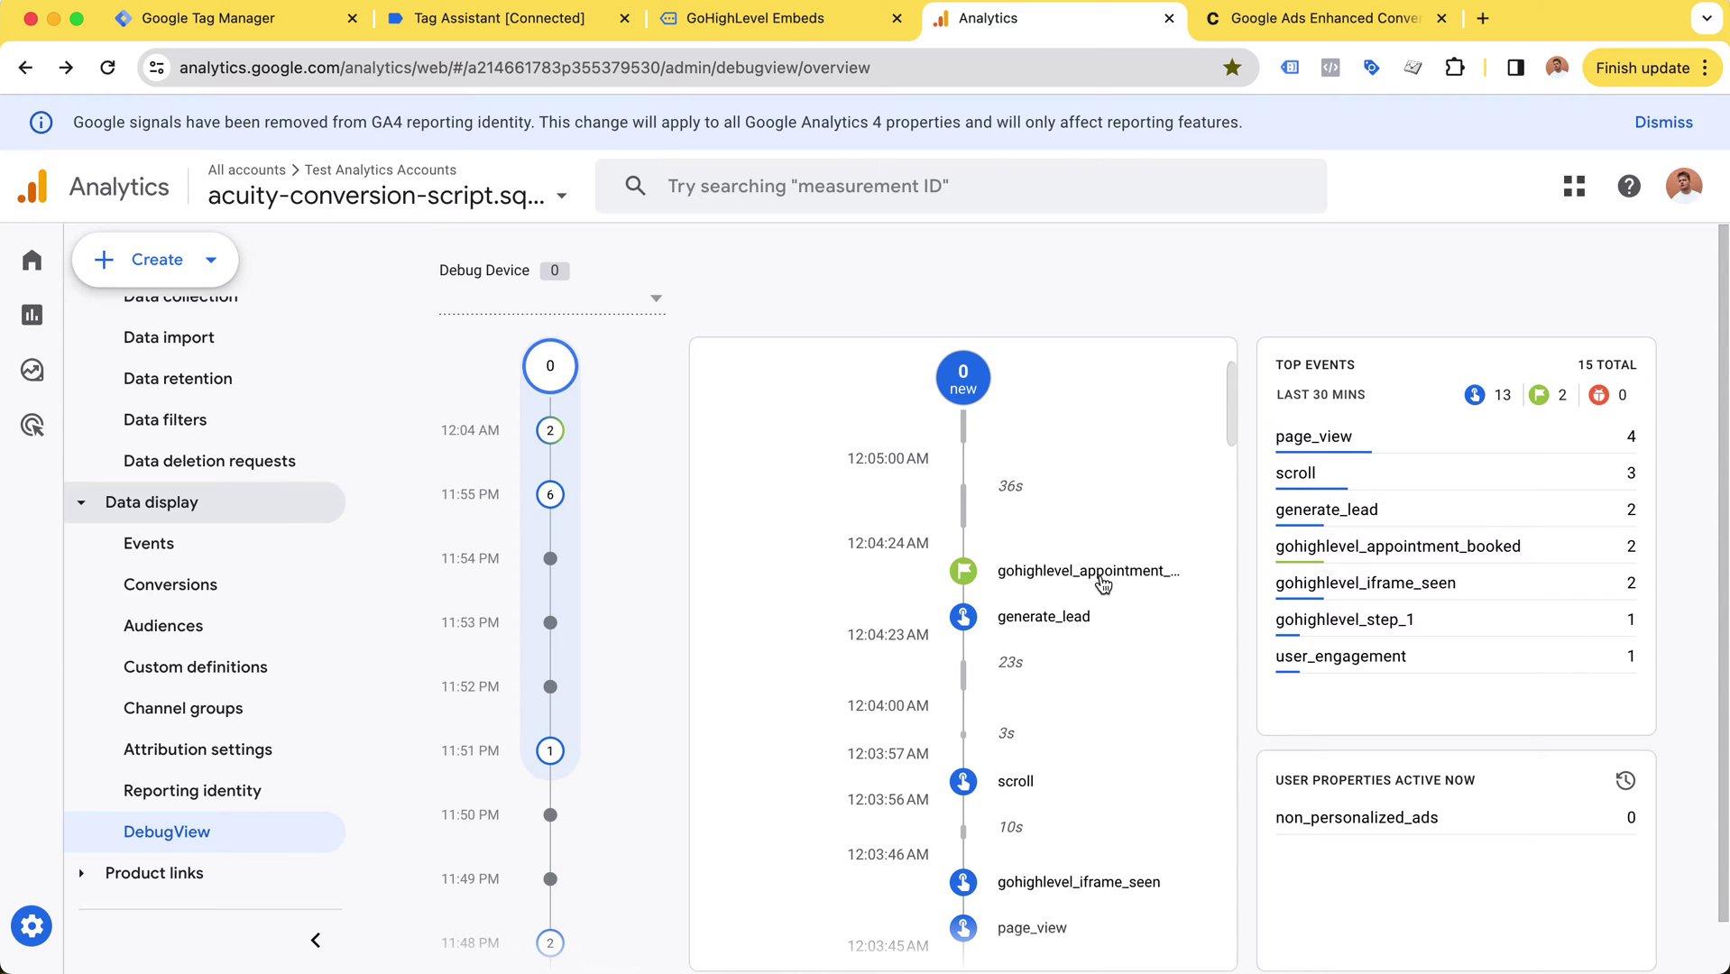
# Step: On the GoHighLevel Embeds tab, highlight the 'Your Meeting has been Scheduled' heading
pyautogui.click(740, 18)
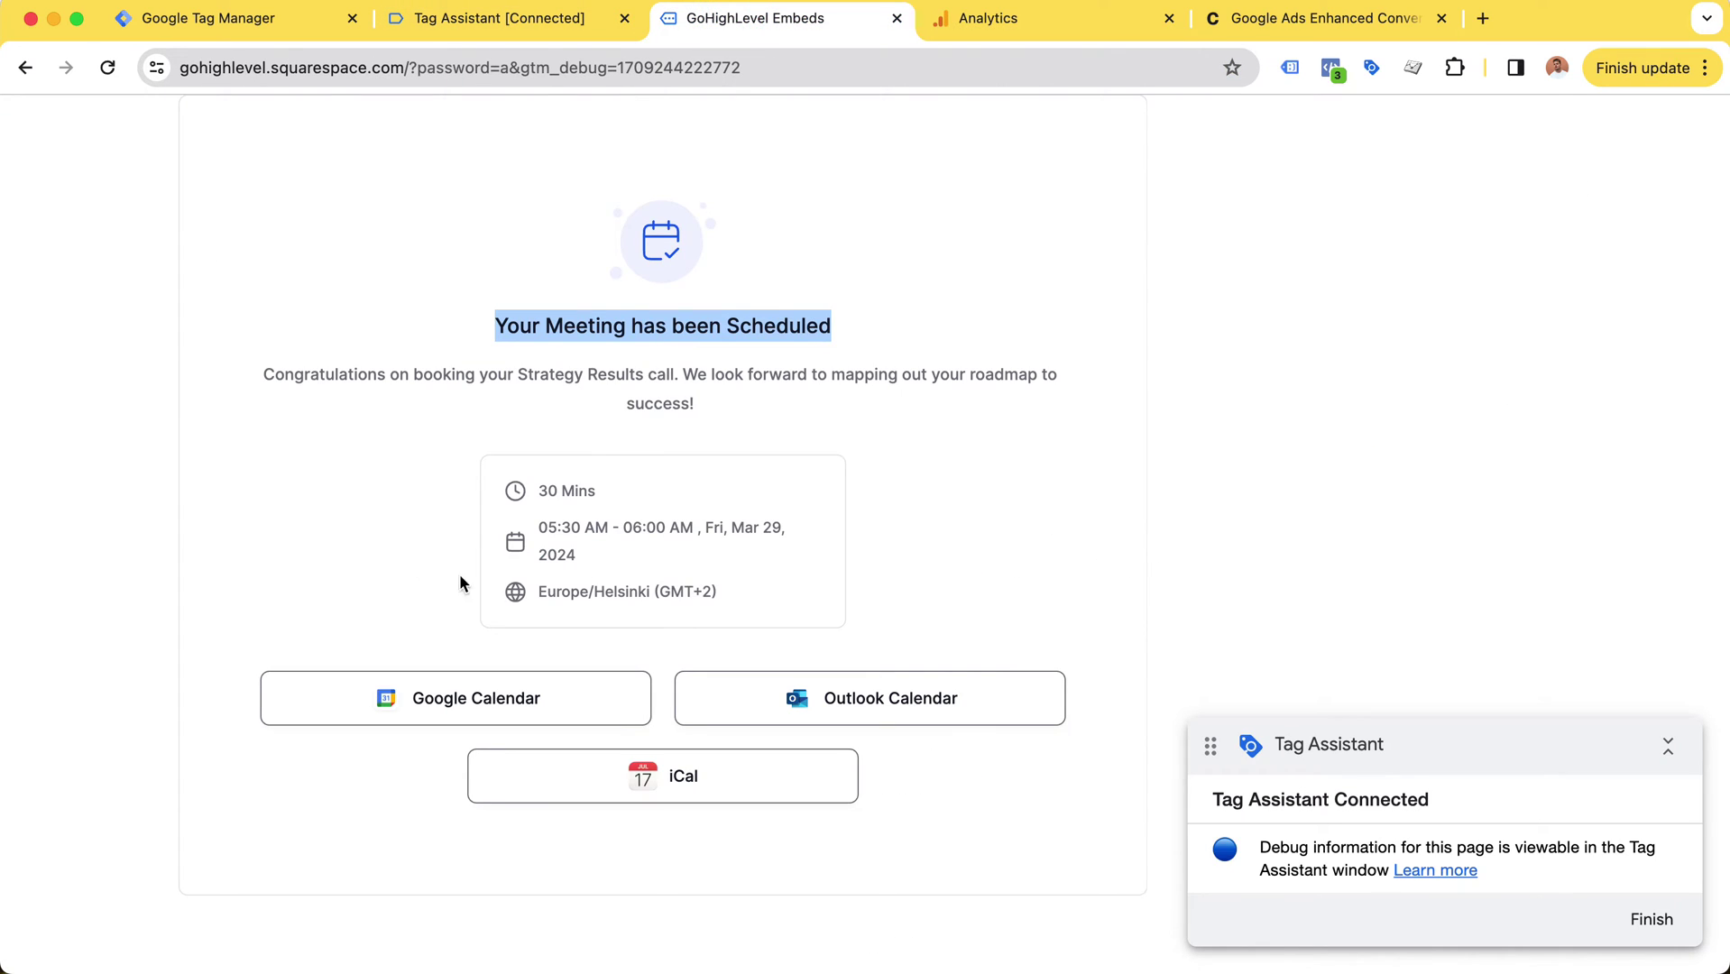
pyautogui.click(528, 336)
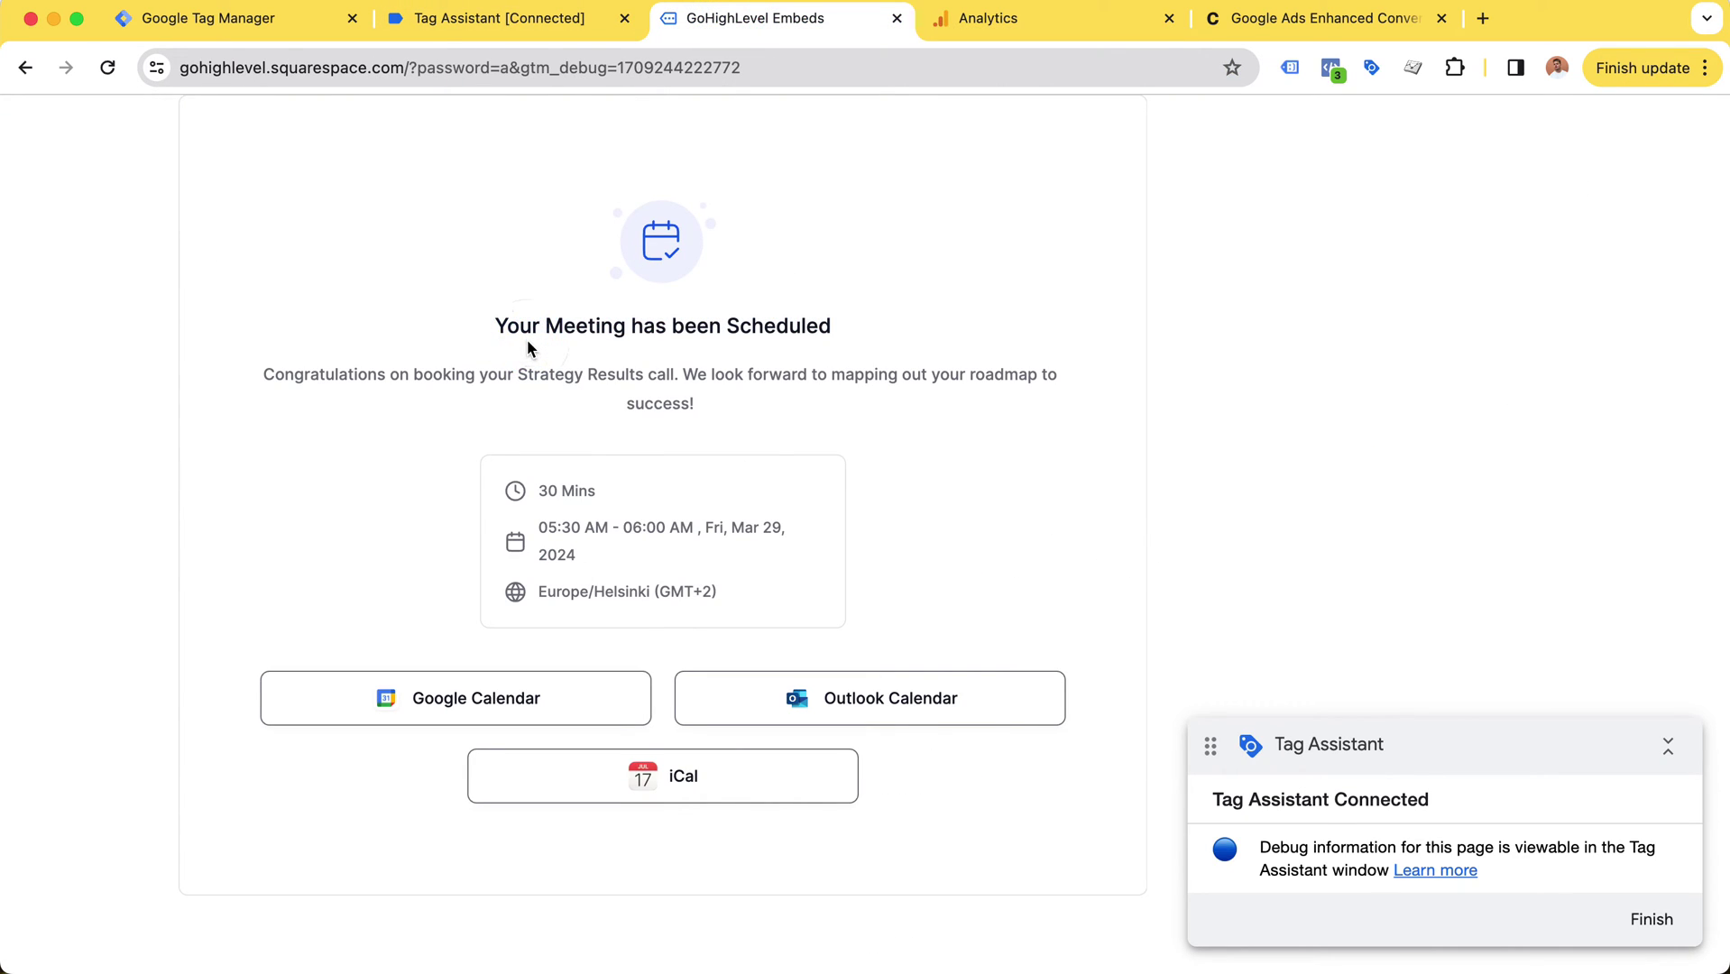
pyautogui.moveTo(487, 326); pyautogui.dragTo(424, 332)
pyautogui.click(423, 331)
# Step: Check the Tag Manager Tags list for the GA4 generate_lead and appointment_booked tags, then return to Tag Assistant
pyautogui.press('super+1')
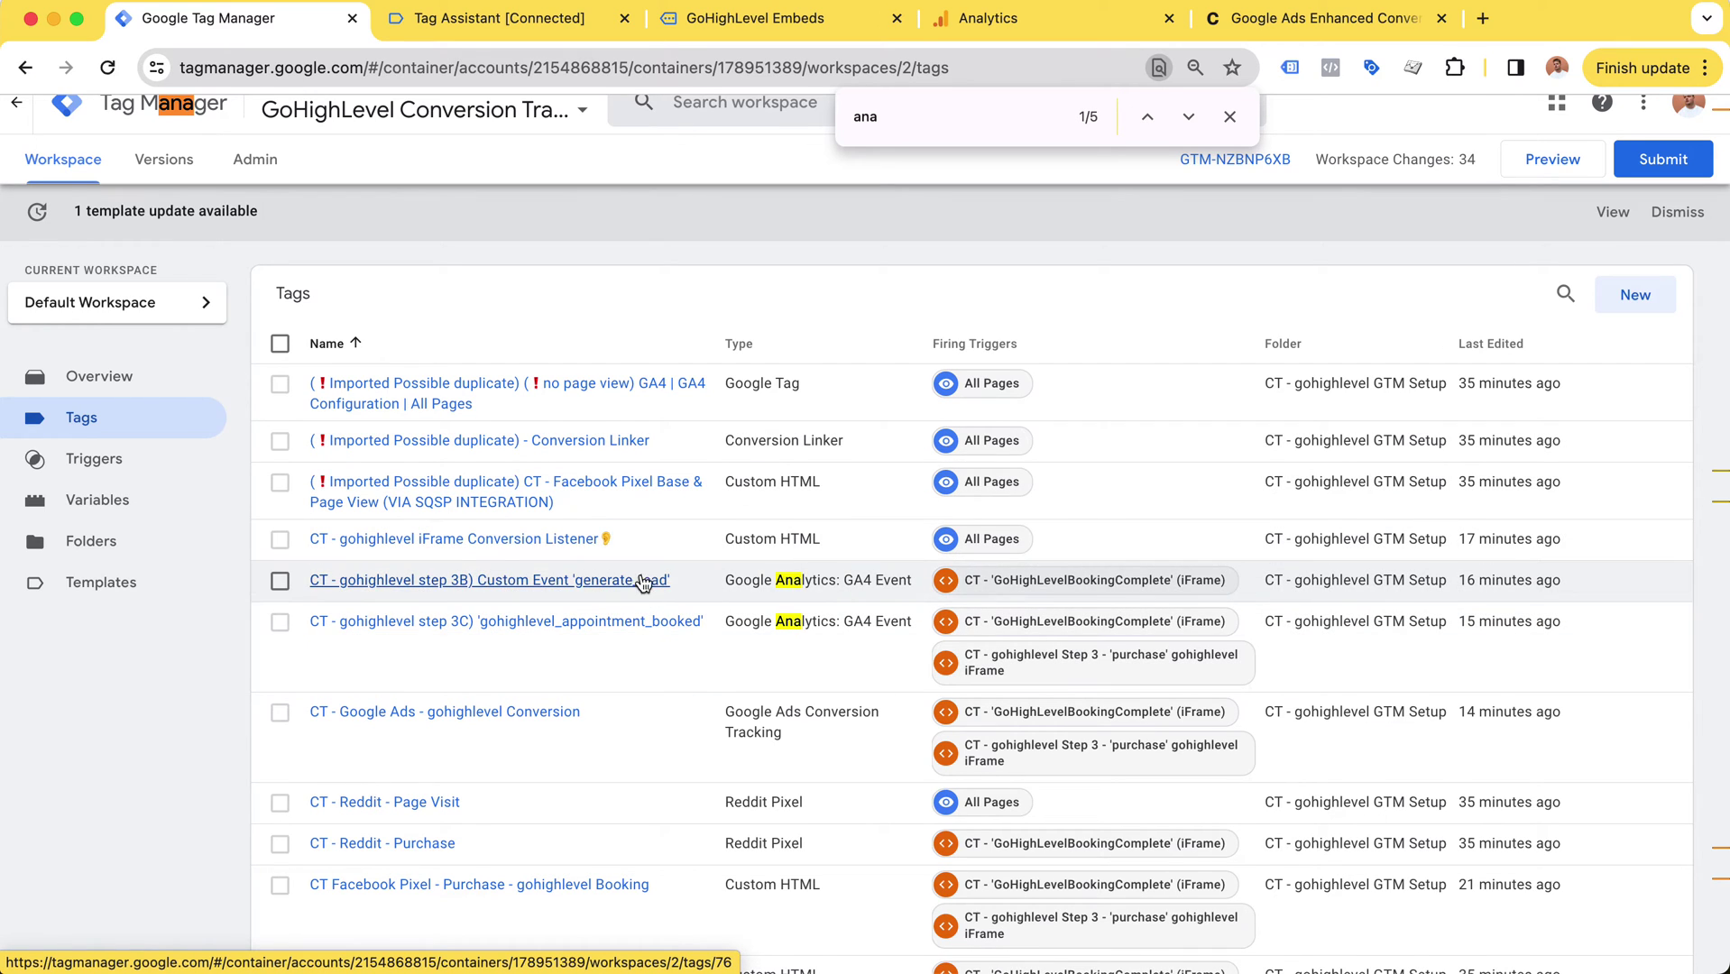
pyautogui.click(577, 20)
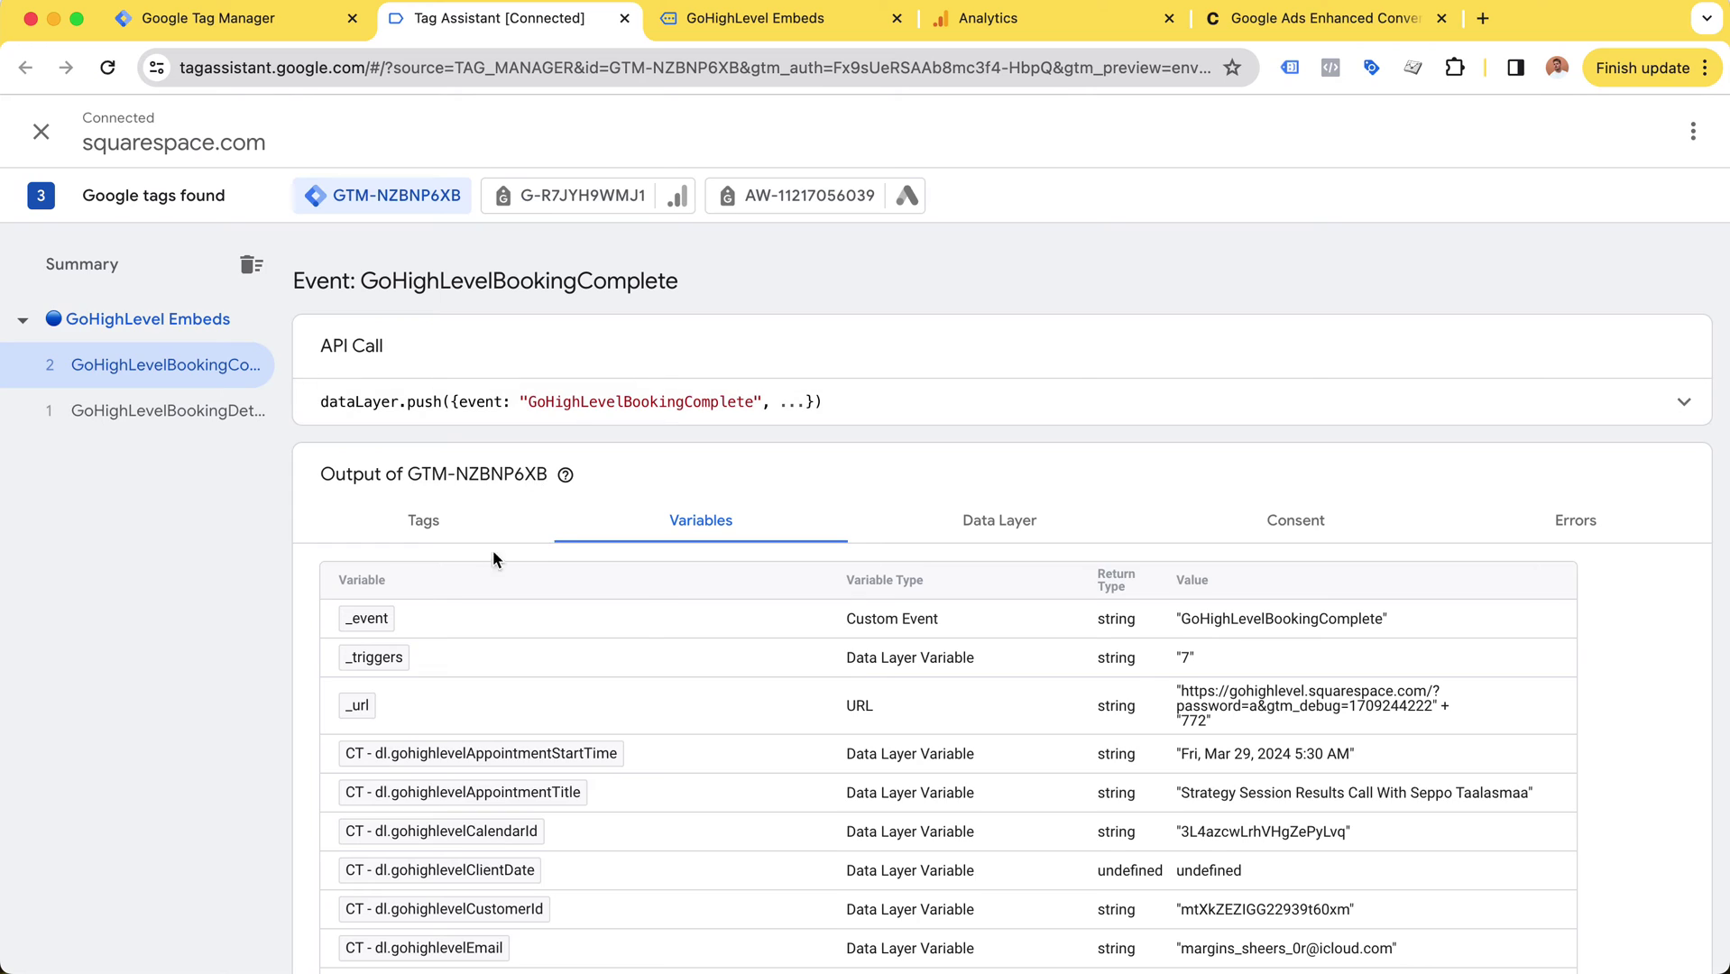
# Step: List the tags fired on GoHighLevelBookingComplete: Google Ads, Reddit, GA4 and Facebook
pyautogui.click(447, 534)
pyautogui.scroll(-1, 565, 489)
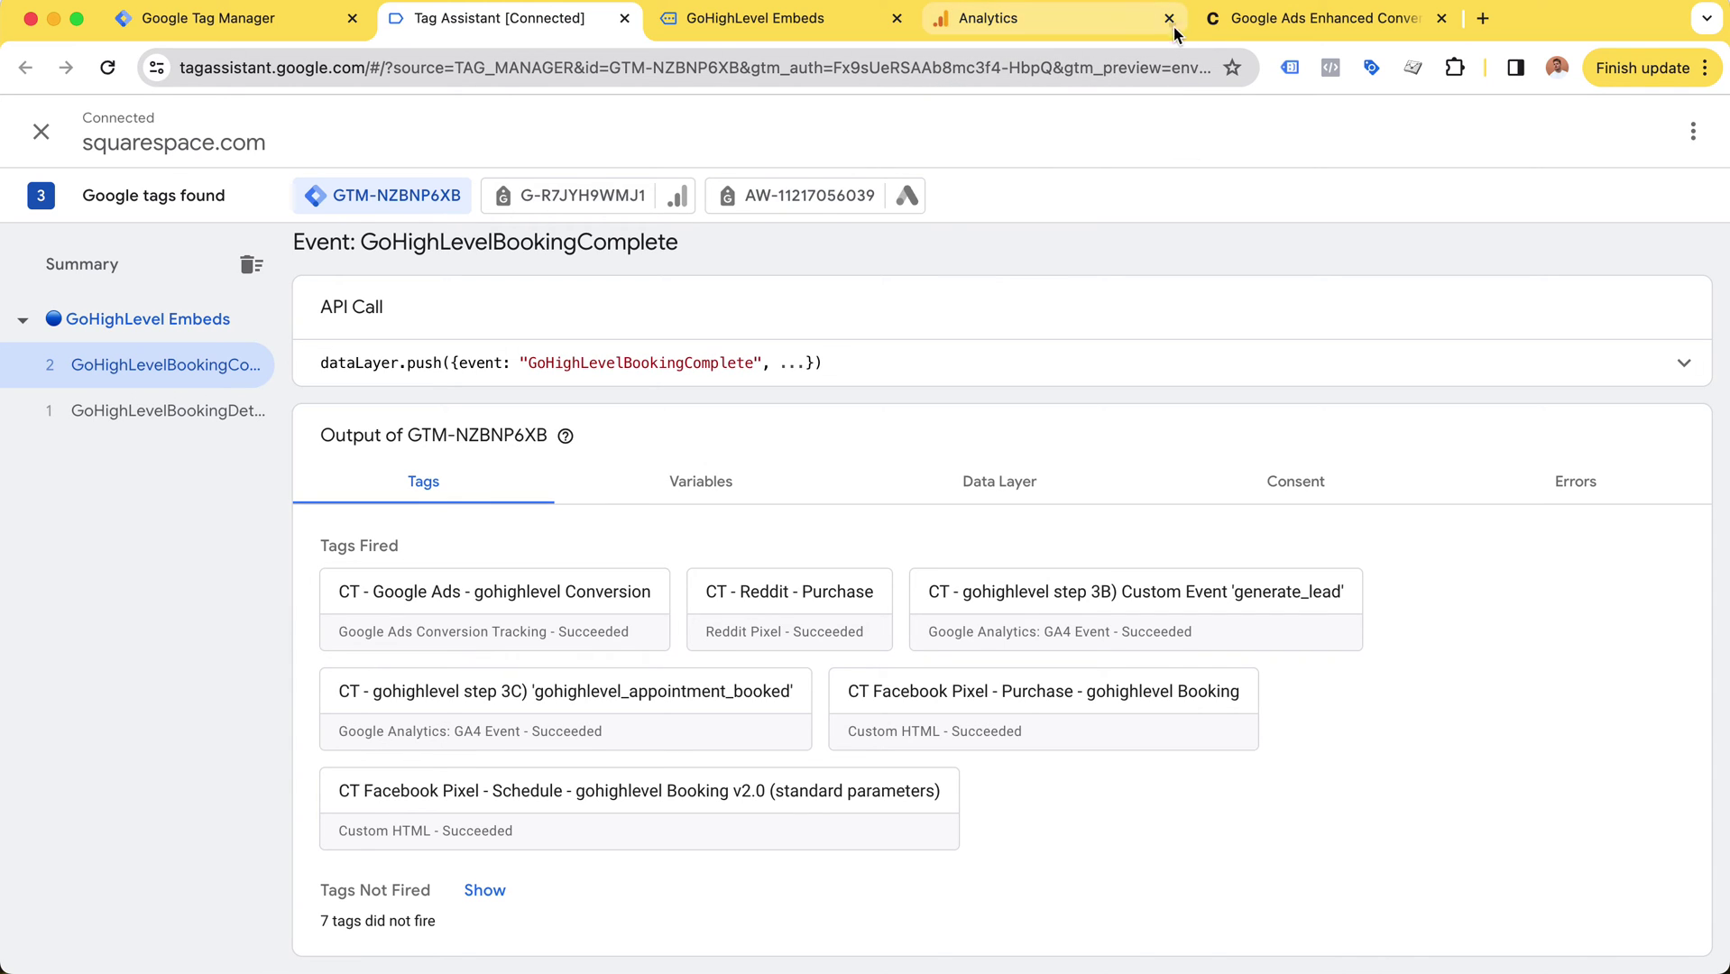
# Step: Select the Apple debug device in DebugView, pause the event stream, then return to Tag Manager
pyautogui.click(1138, 18)
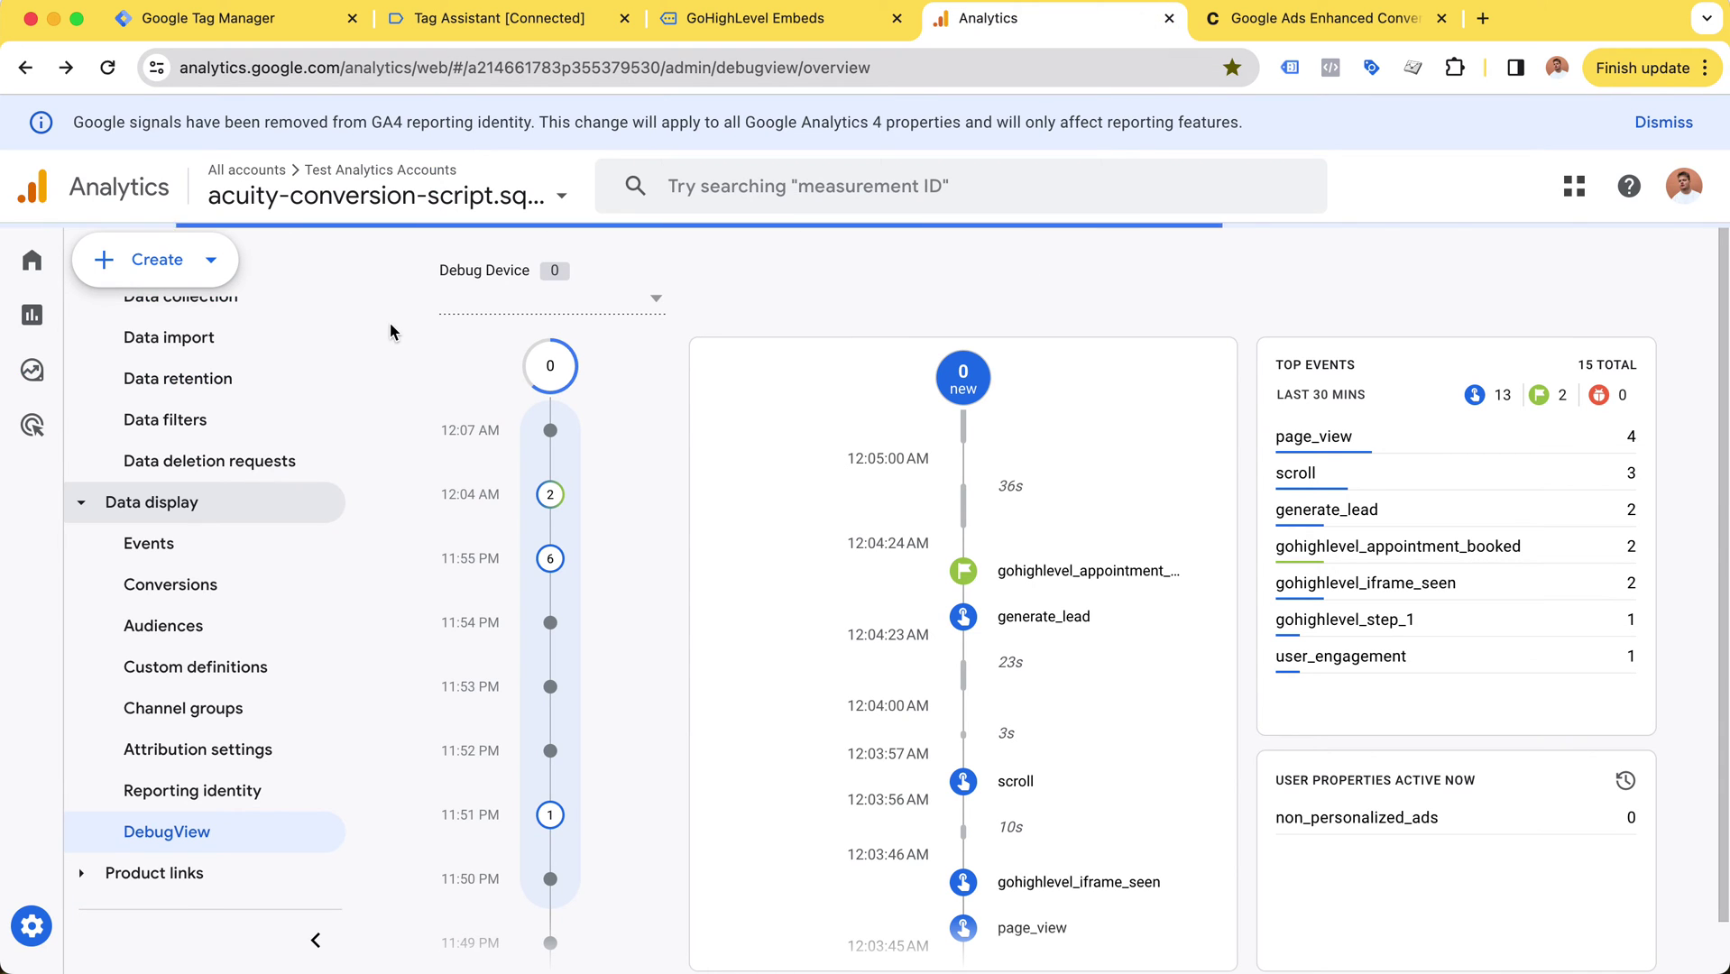
pyautogui.scroll(5, 184, 600)
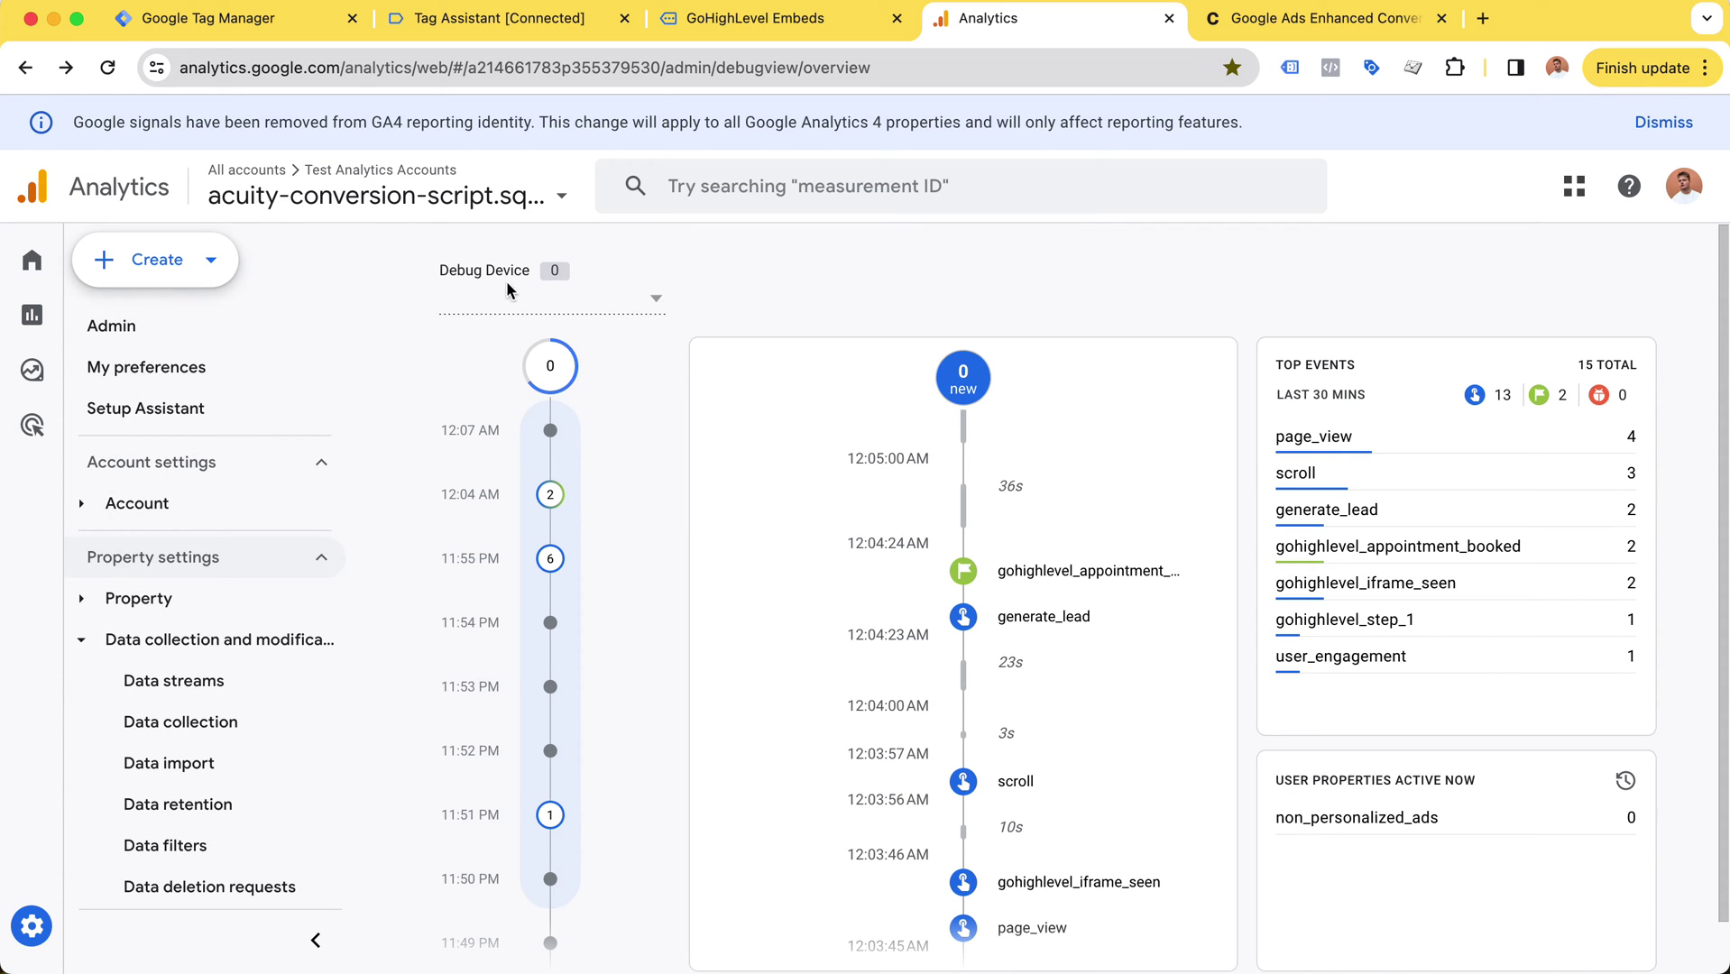
pyautogui.click(573, 309)
pyautogui.click(573, 309)
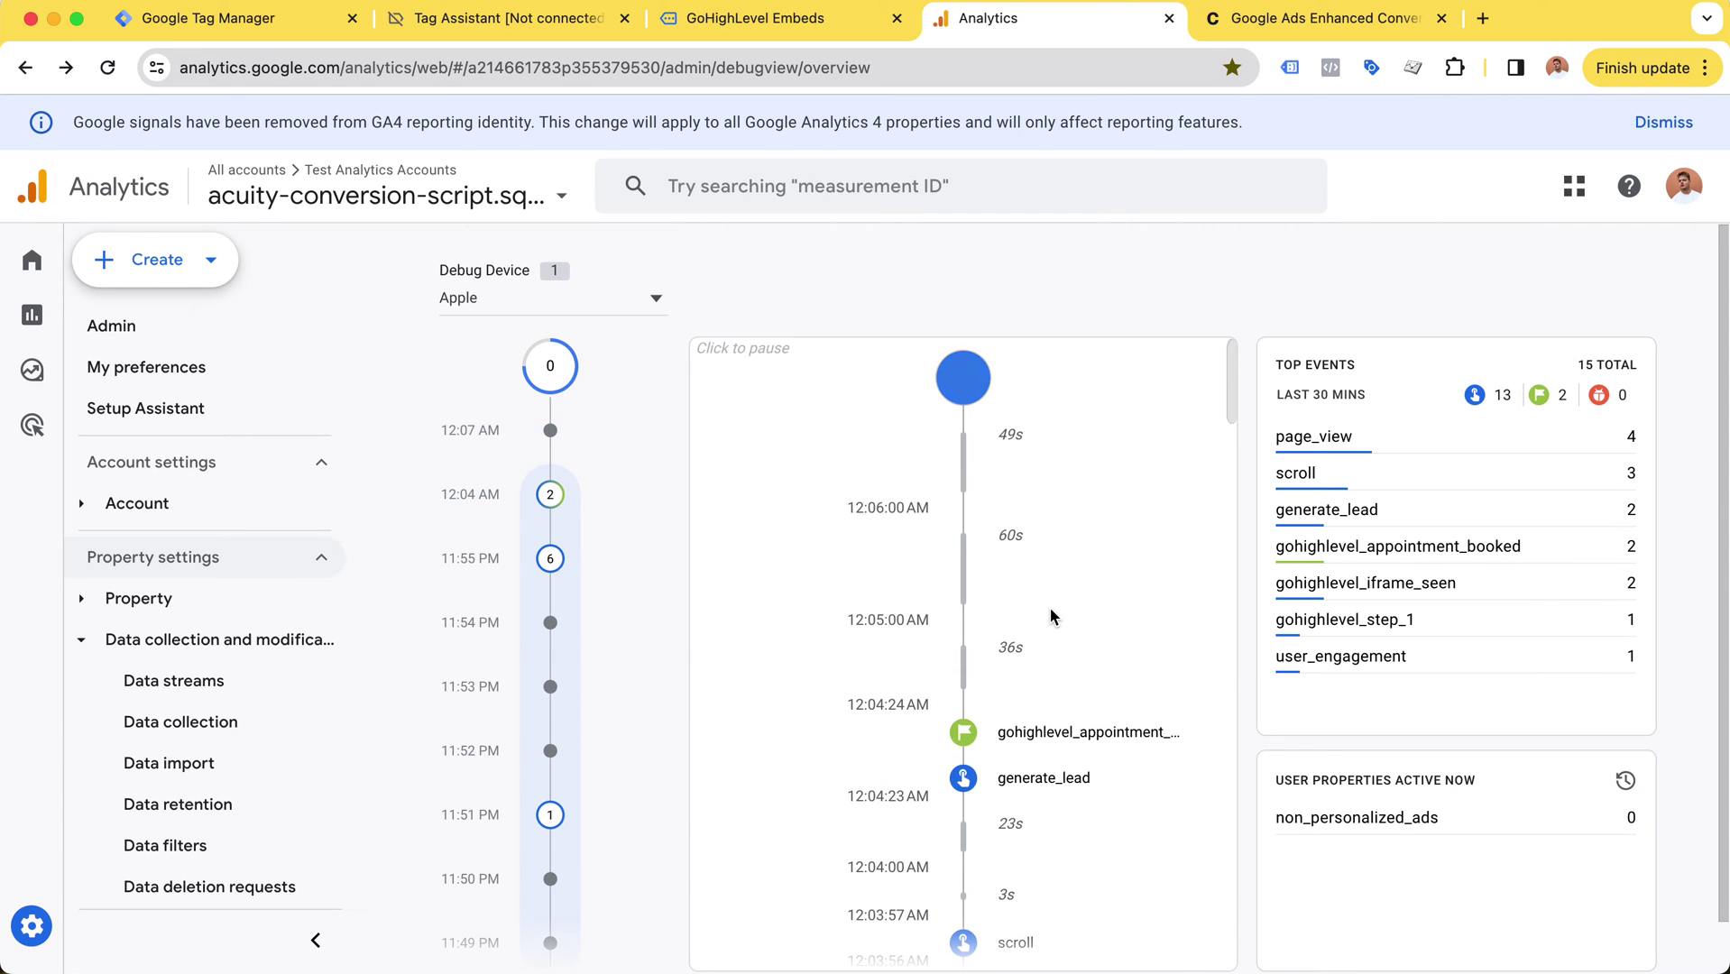
pyautogui.click(1051, 608)
pyautogui.scroll(-1, 1065, 677)
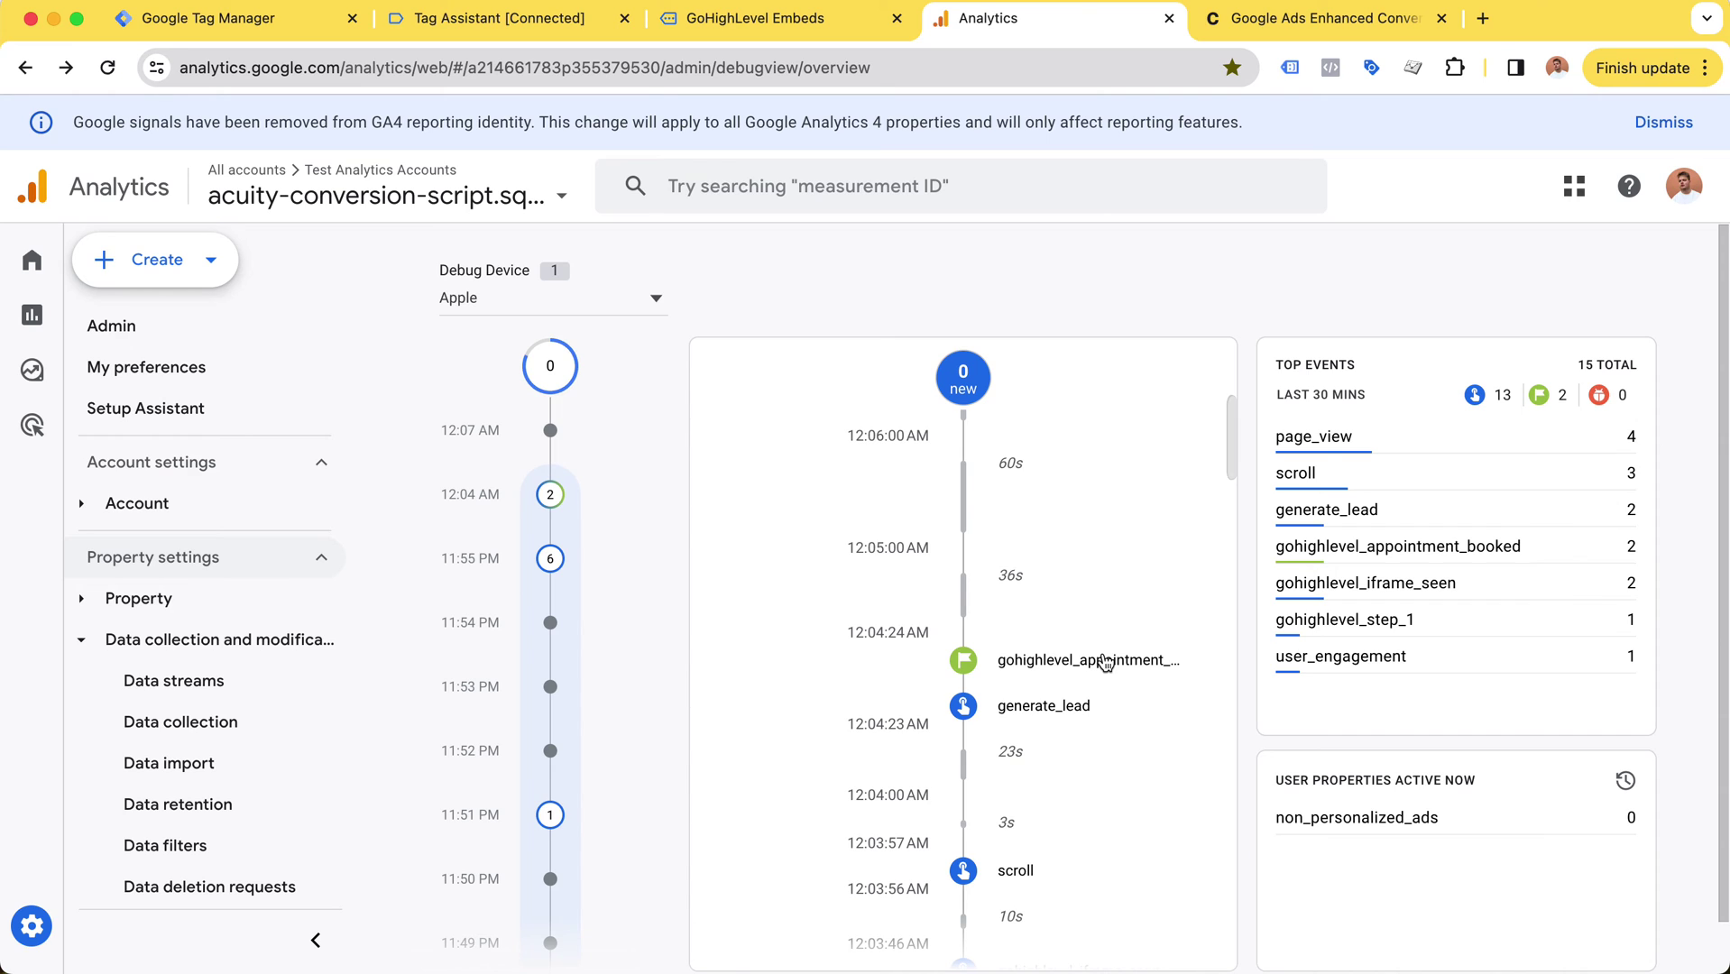
pyautogui.press('super+1')
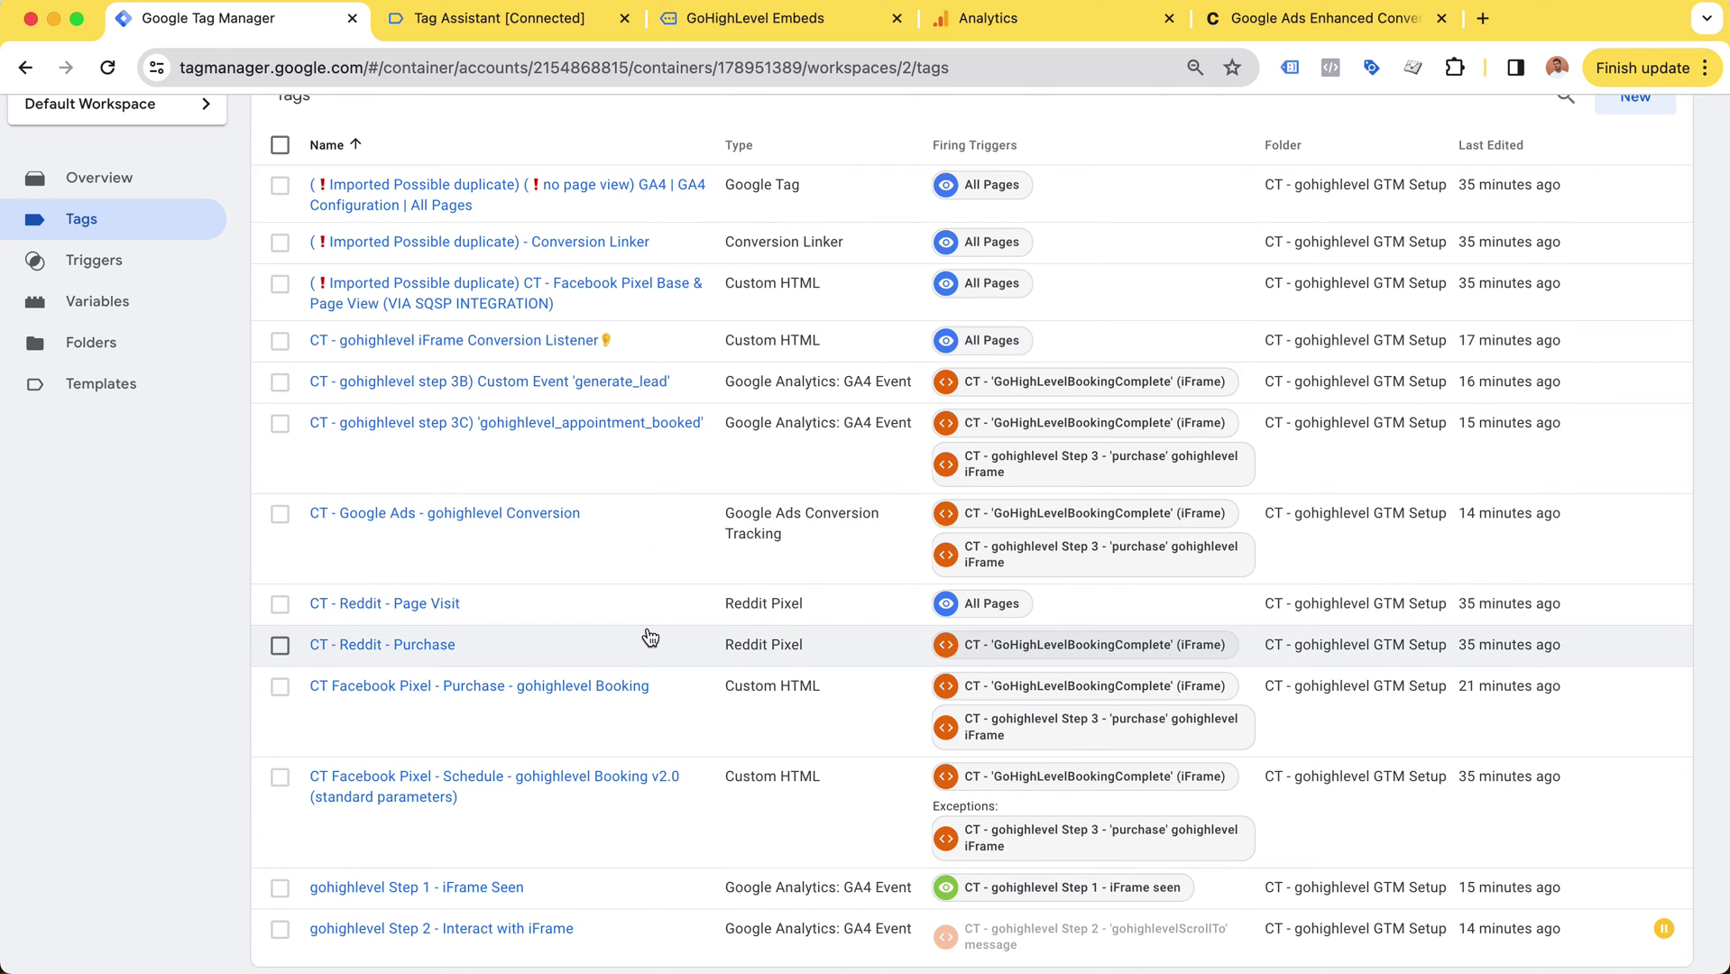
# Step: Scroll the Tags list, then view the container's Triggers and Variables lists
pyautogui.scroll(3, 648, 636)
pyautogui.scroll(-3, 567, 502)
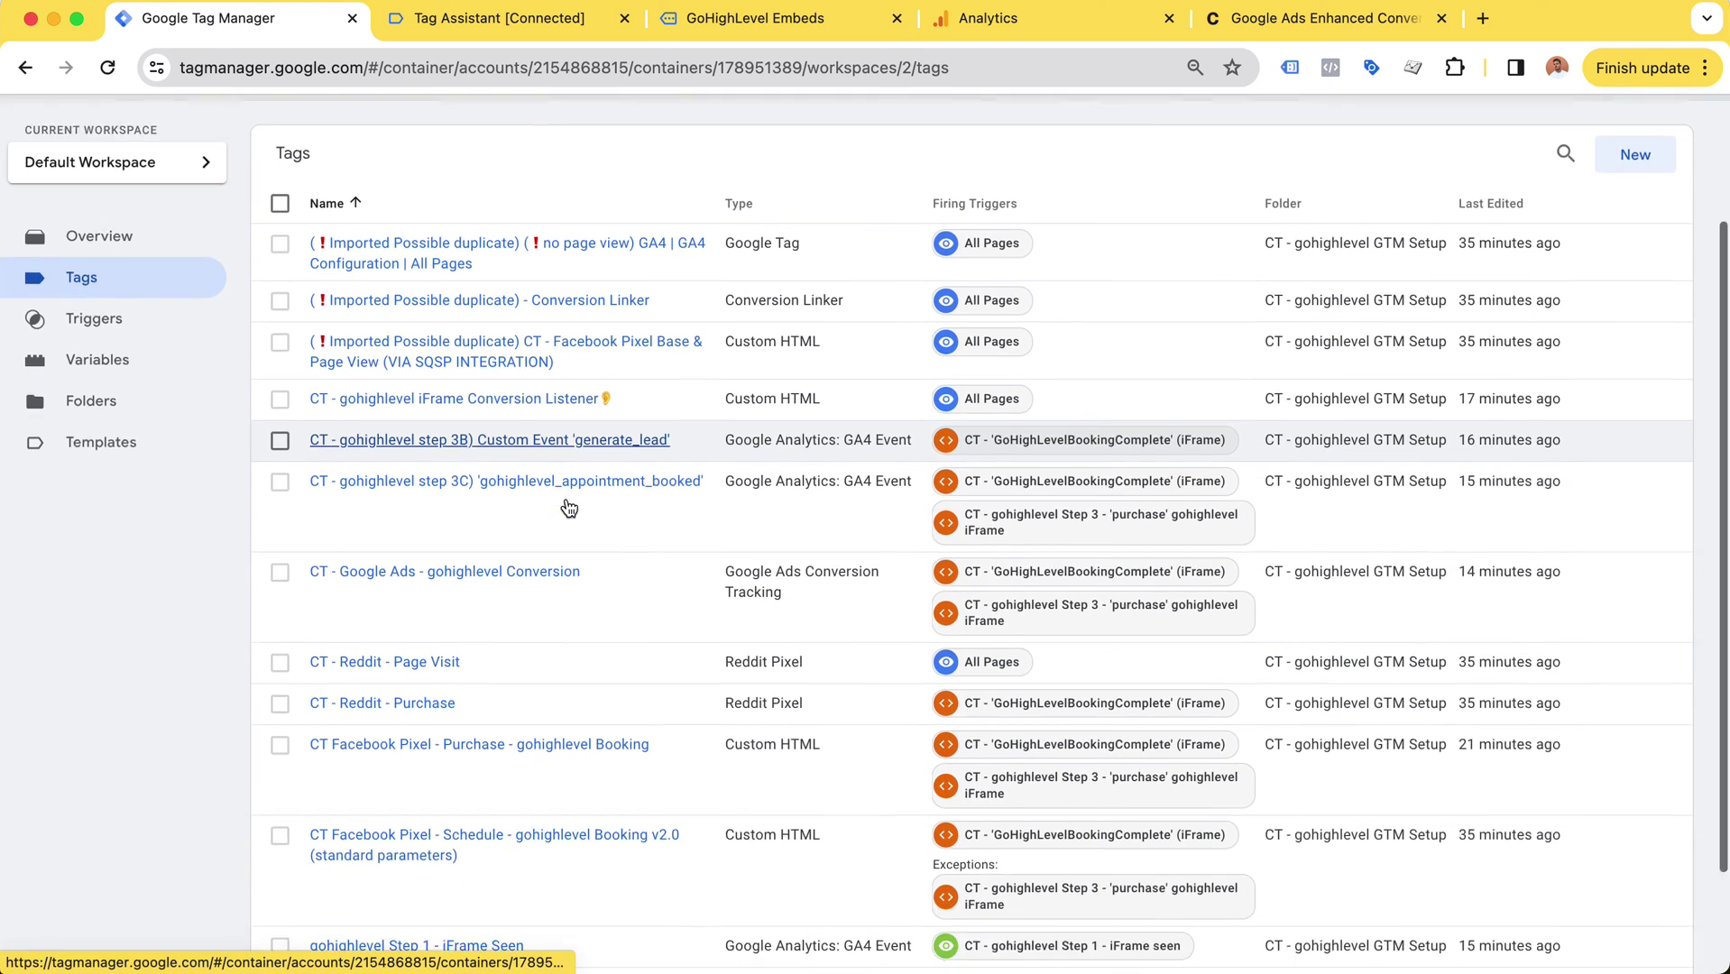
pyautogui.scroll(2, 567, 503)
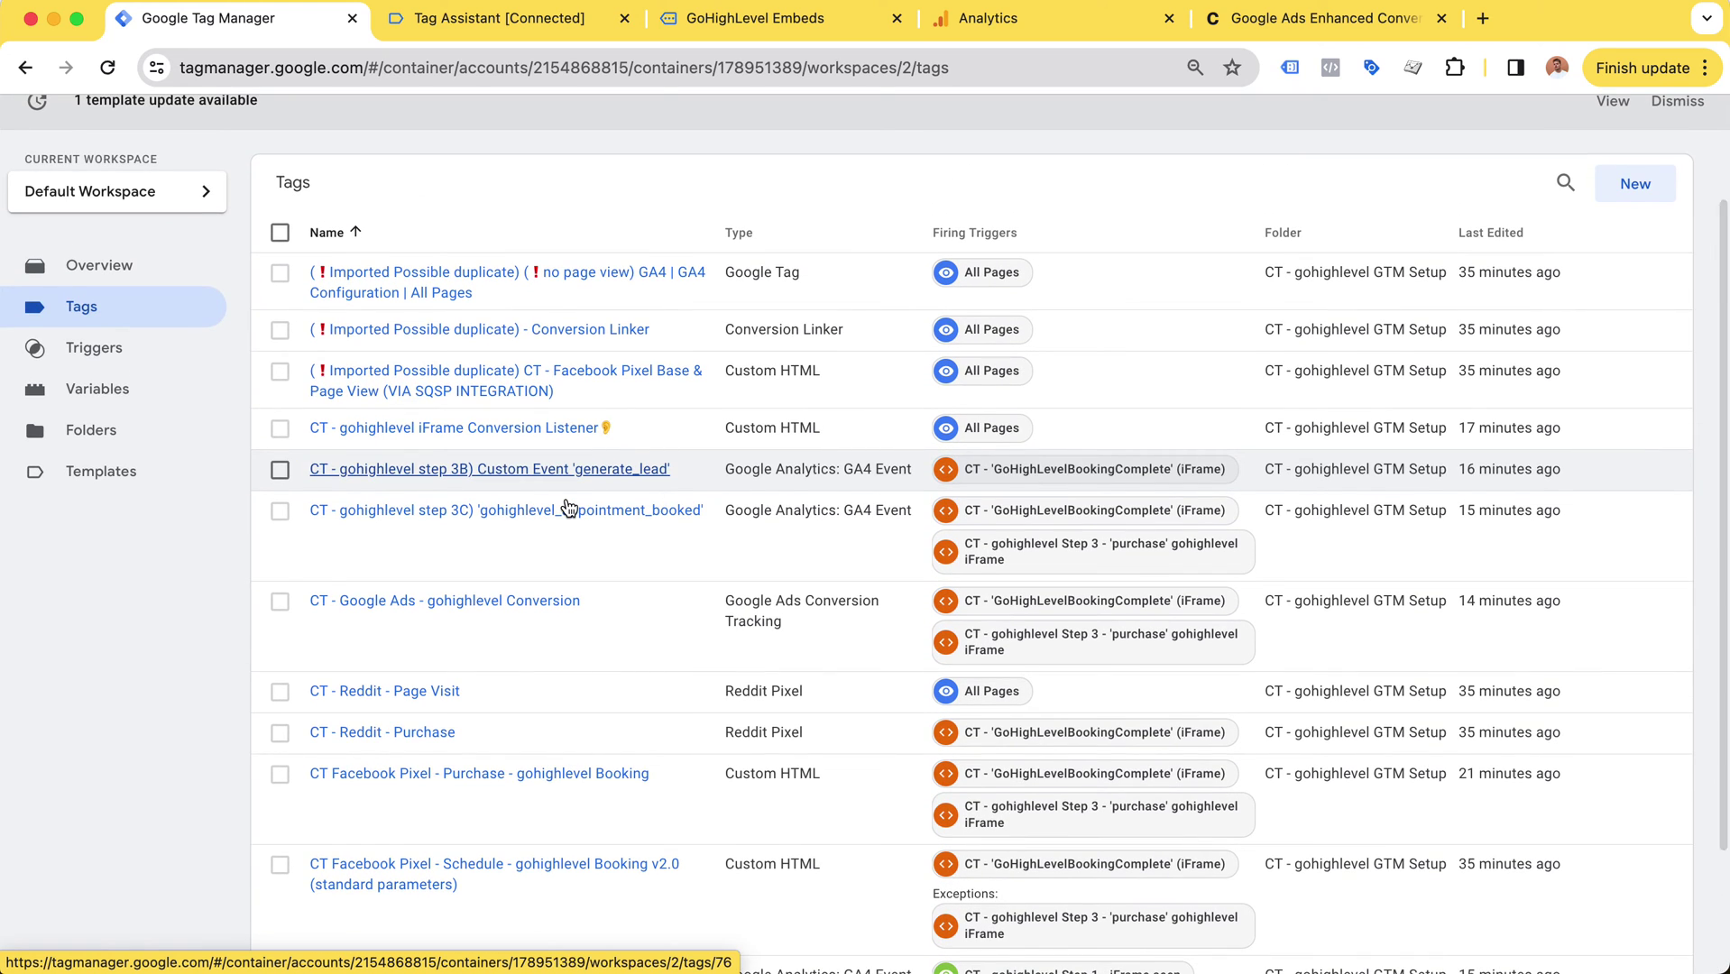
pyautogui.scroll(-3, 183, 226)
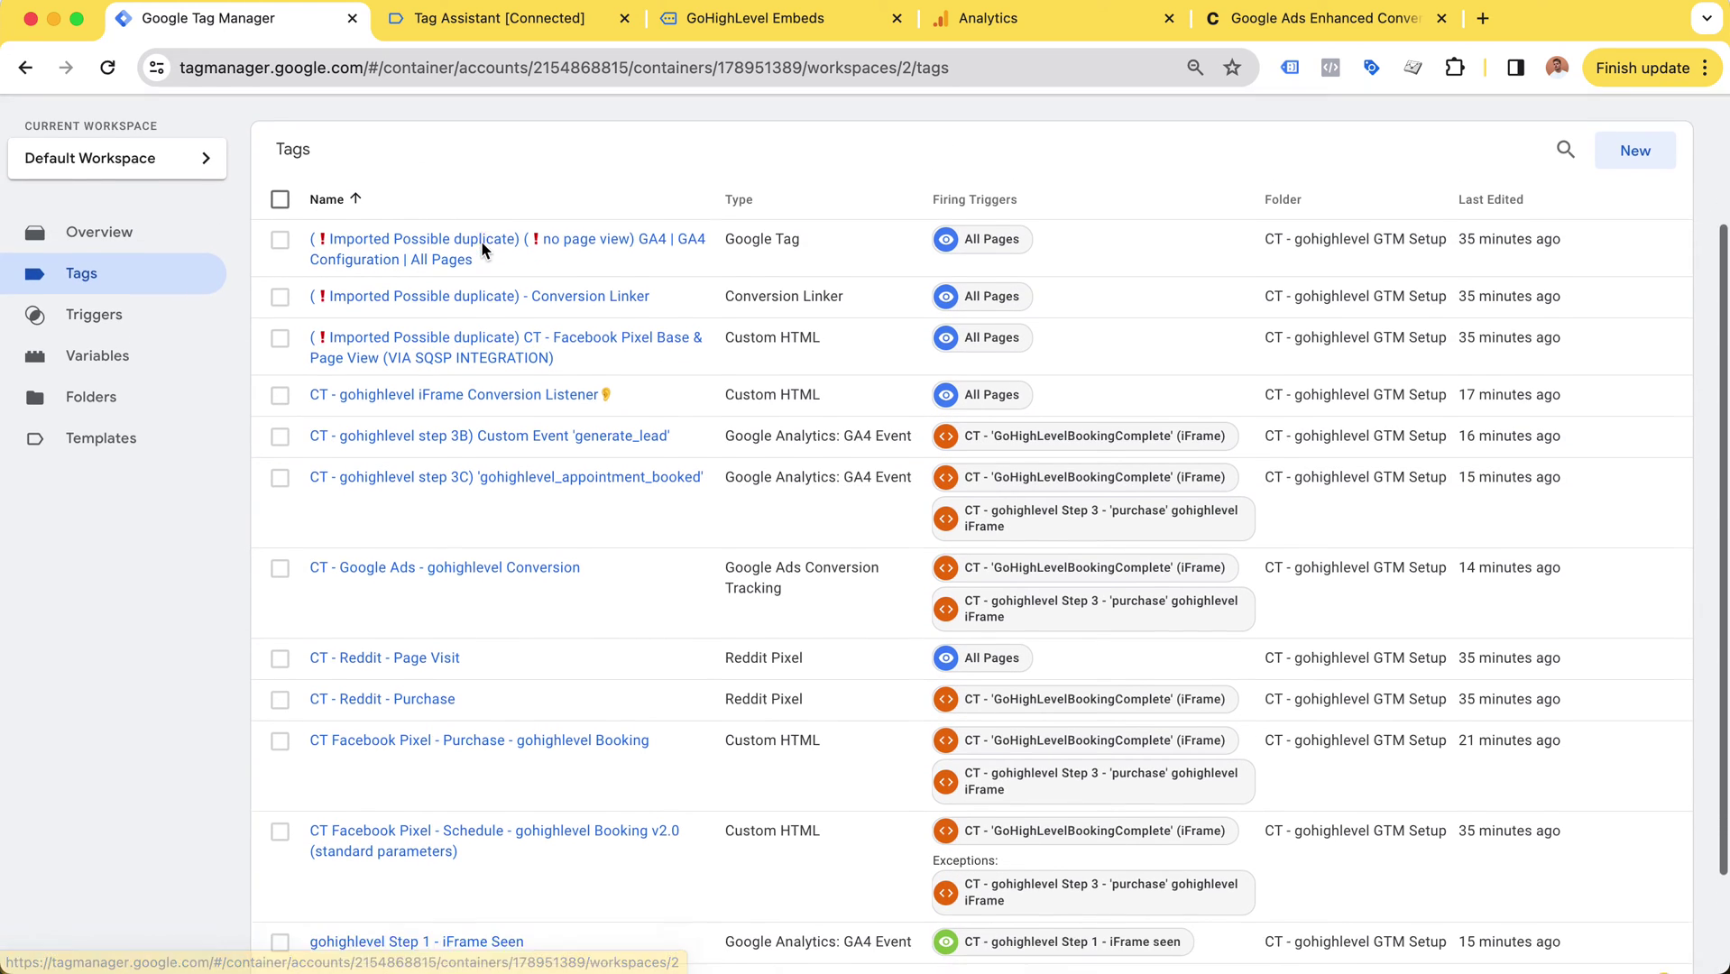
pyautogui.click(145, 186)
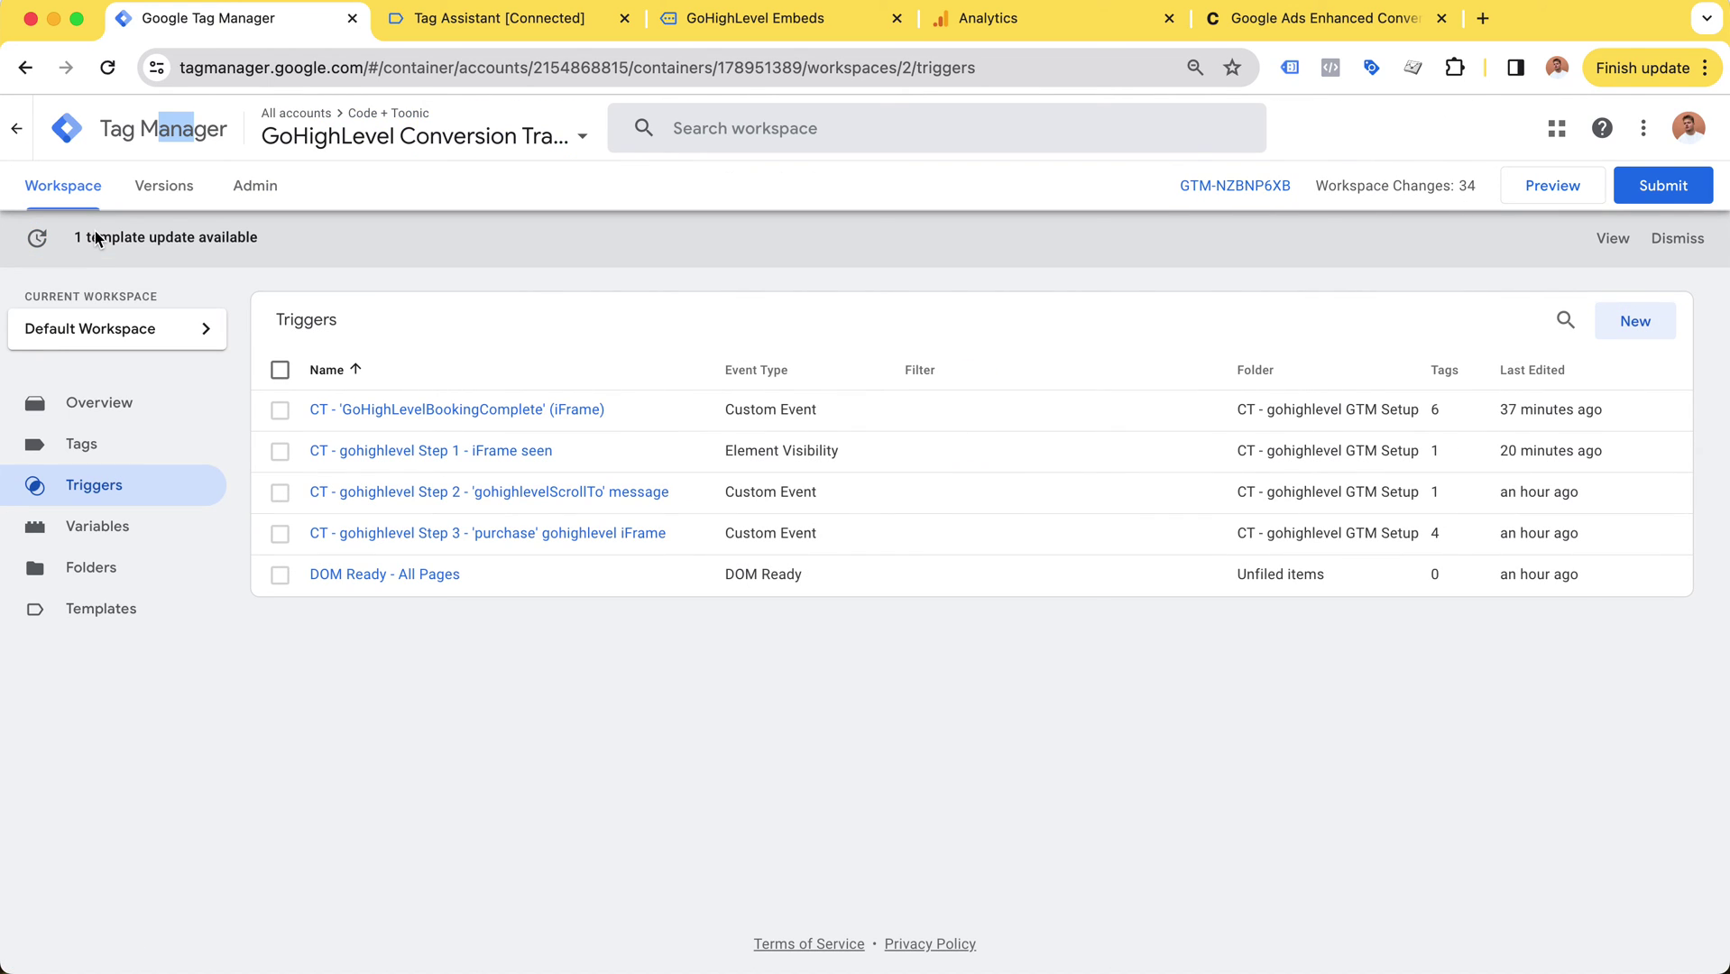
pyautogui.click(110, 530)
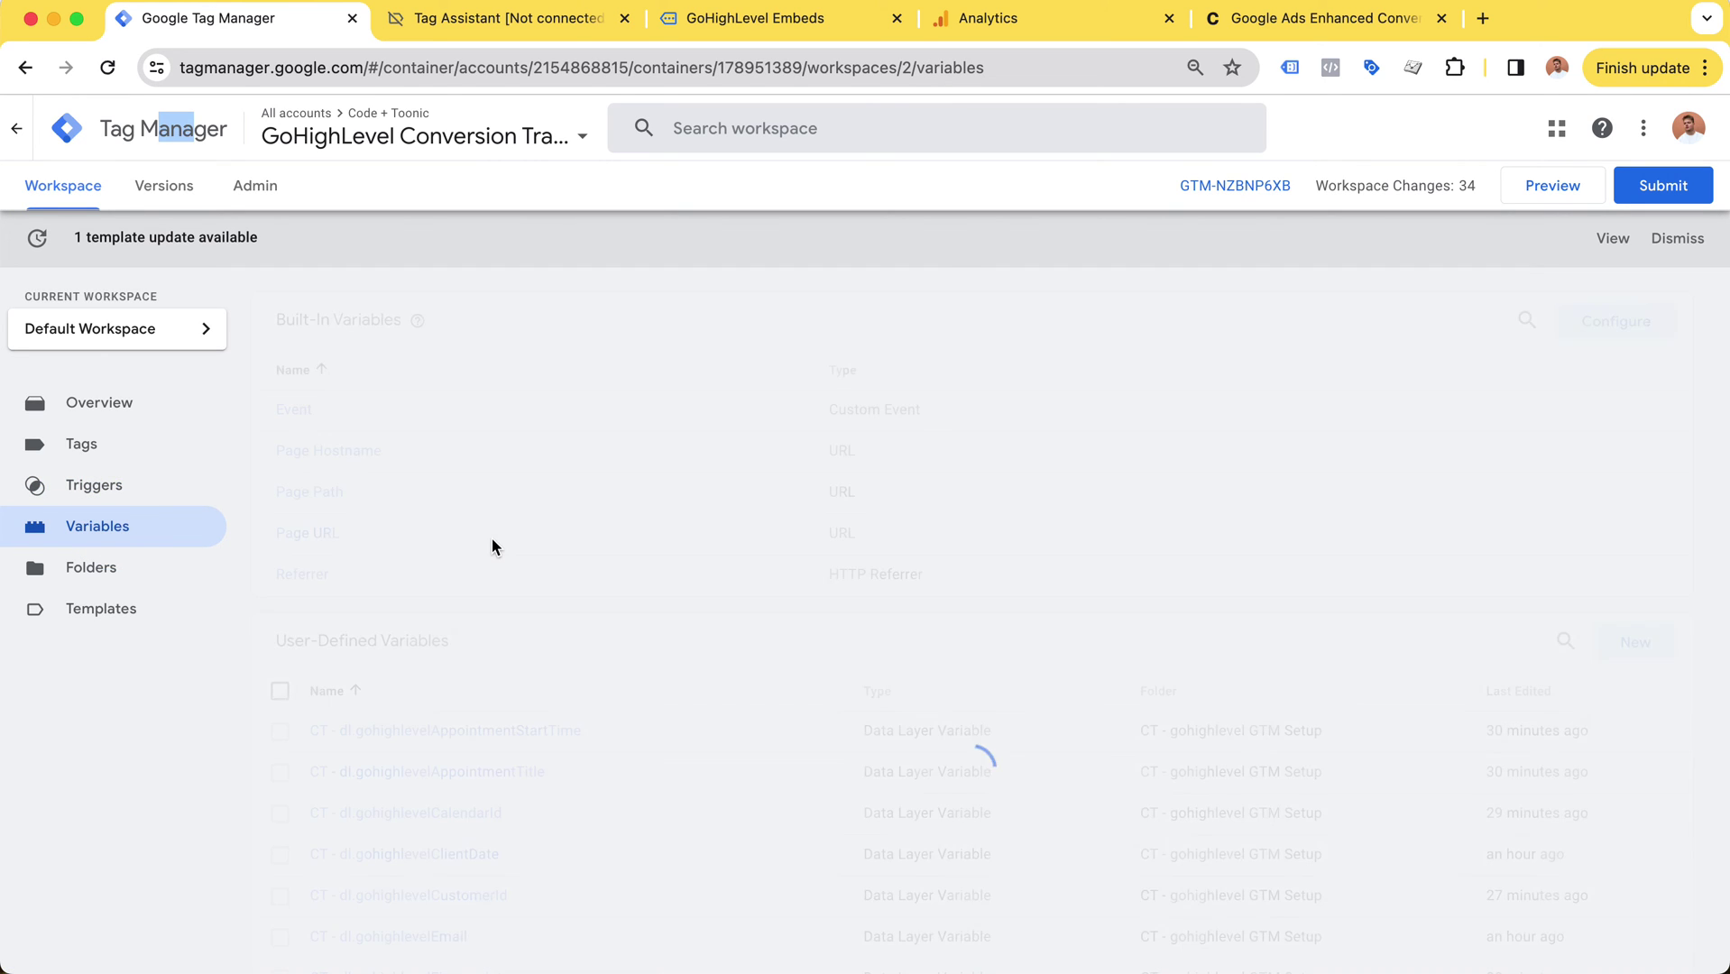
pyautogui.scroll(-5, 492, 541)
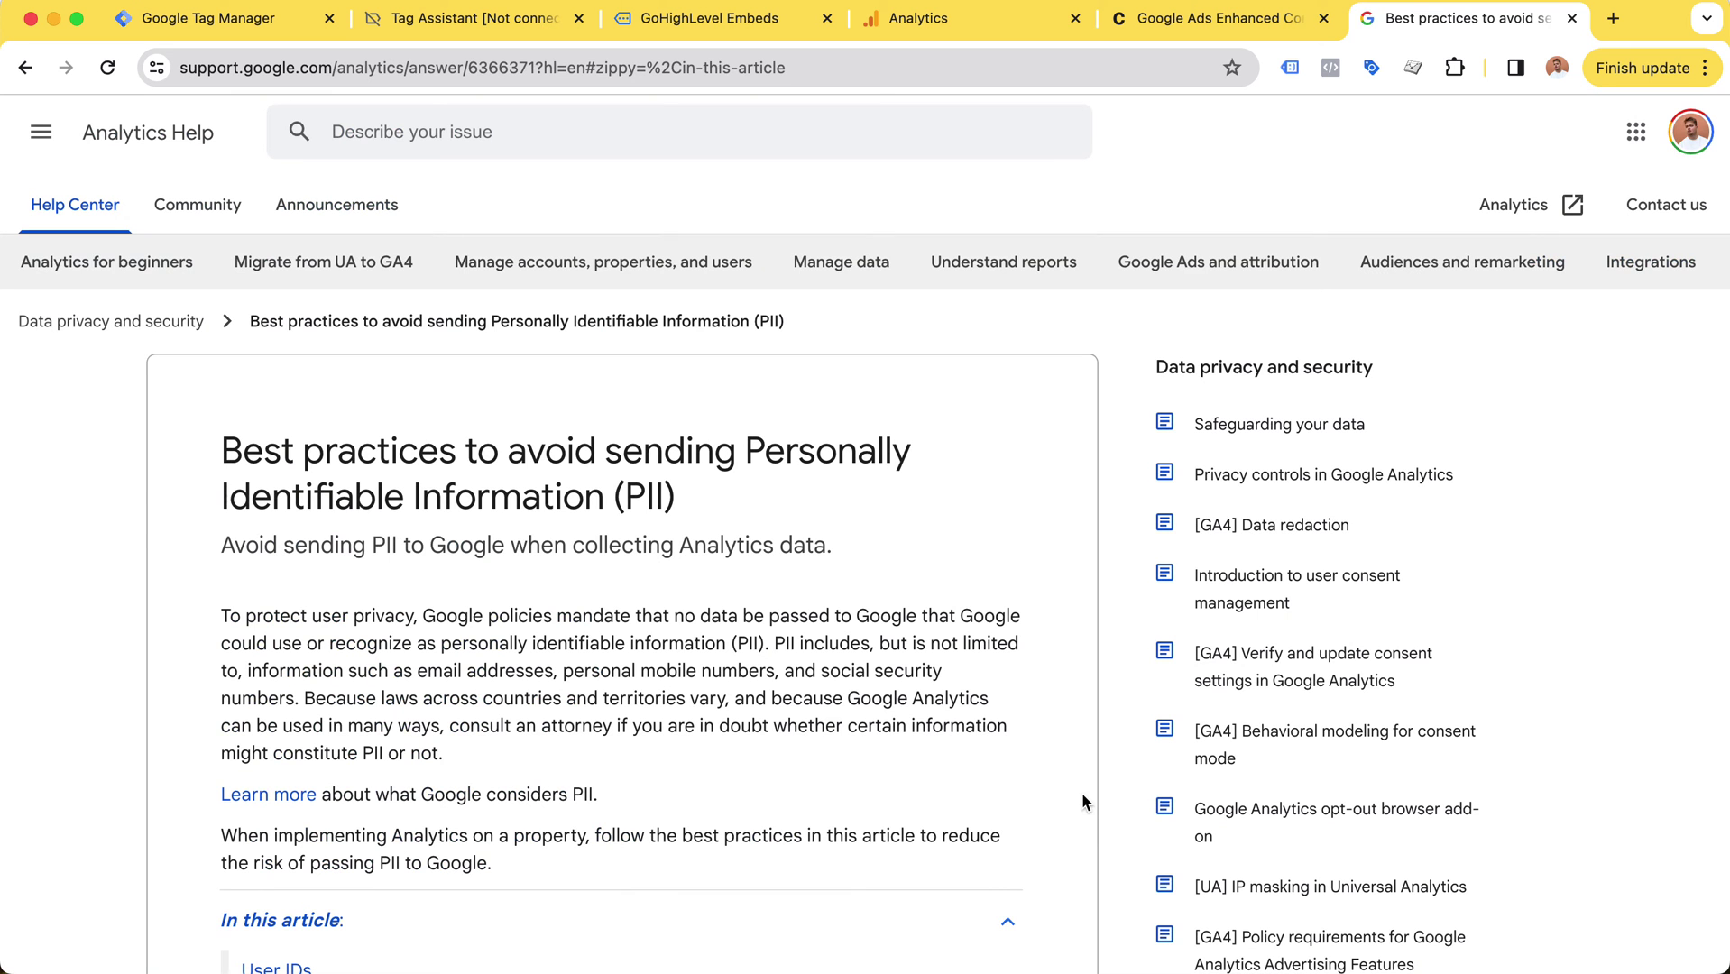
# Step: Highlight the PII best-practices article title and its subtitle about avoiding PII
pyautogui.click(219, 458)
pyautogui.moveTo(219, 458); pyautogui.dragTo(726, 495)
pyautogui.click(726, 495)
pyautogui.scroll(-1, 545, 462)
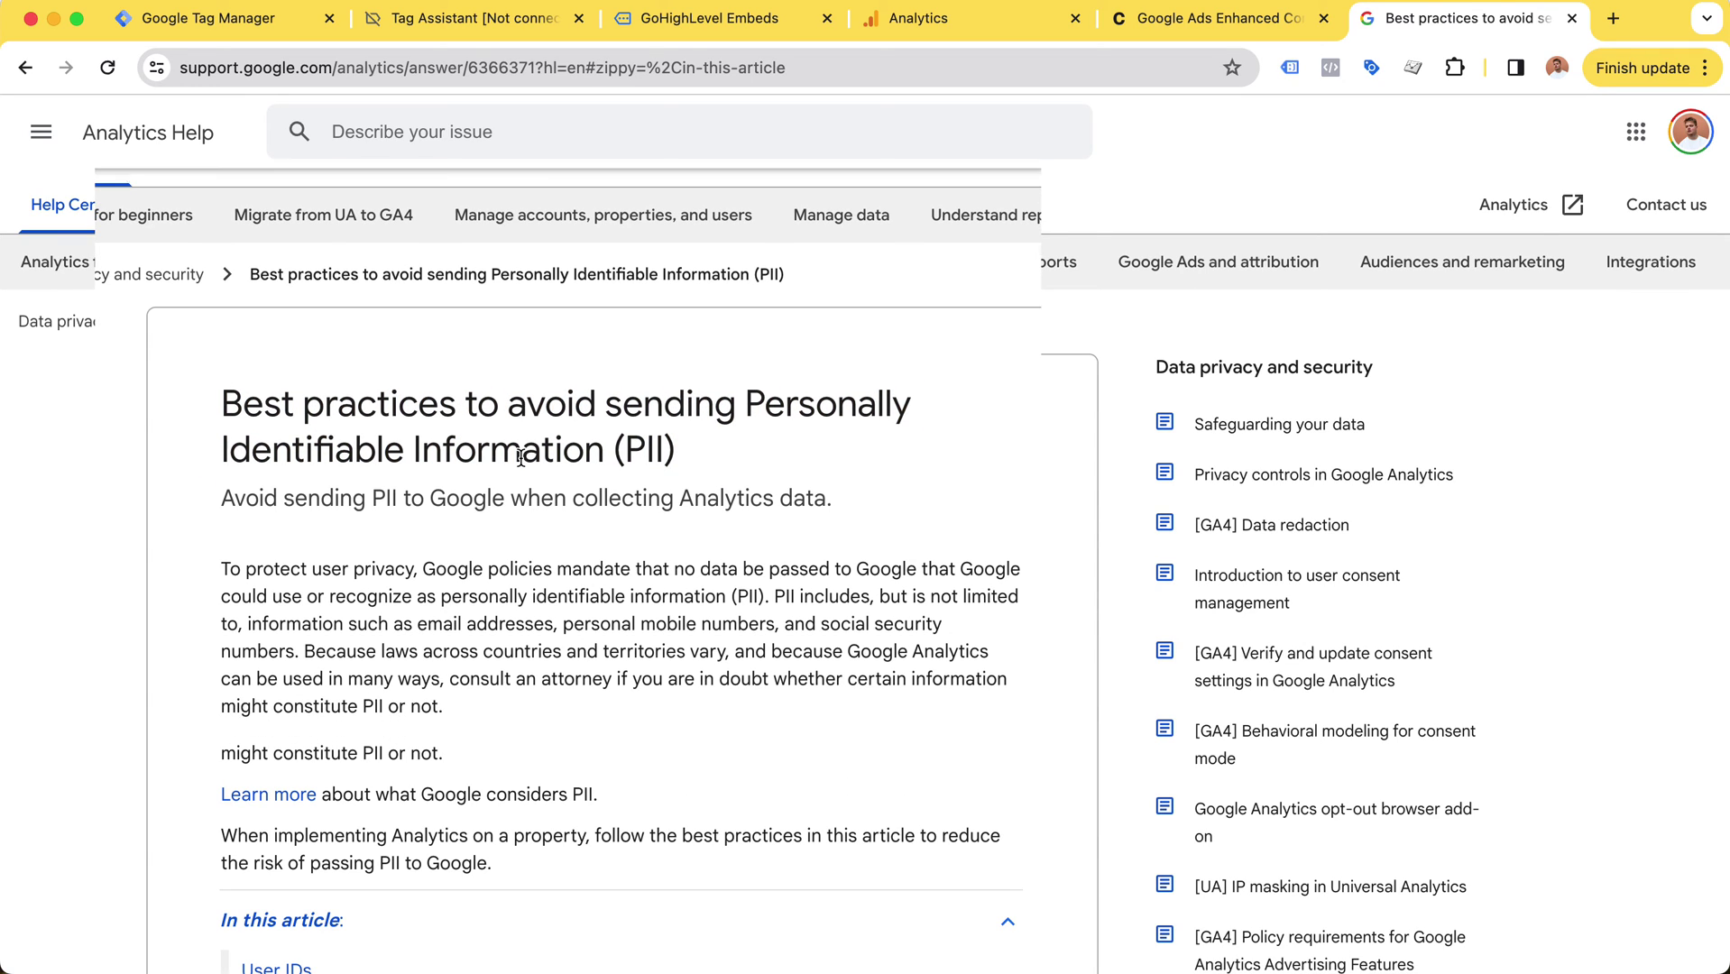
pyautogui.click(225, 498)
pyautogui.moveTo(225, 498); pyautogui.dragTo(864, 508)
pyautogui.click(865, 508)
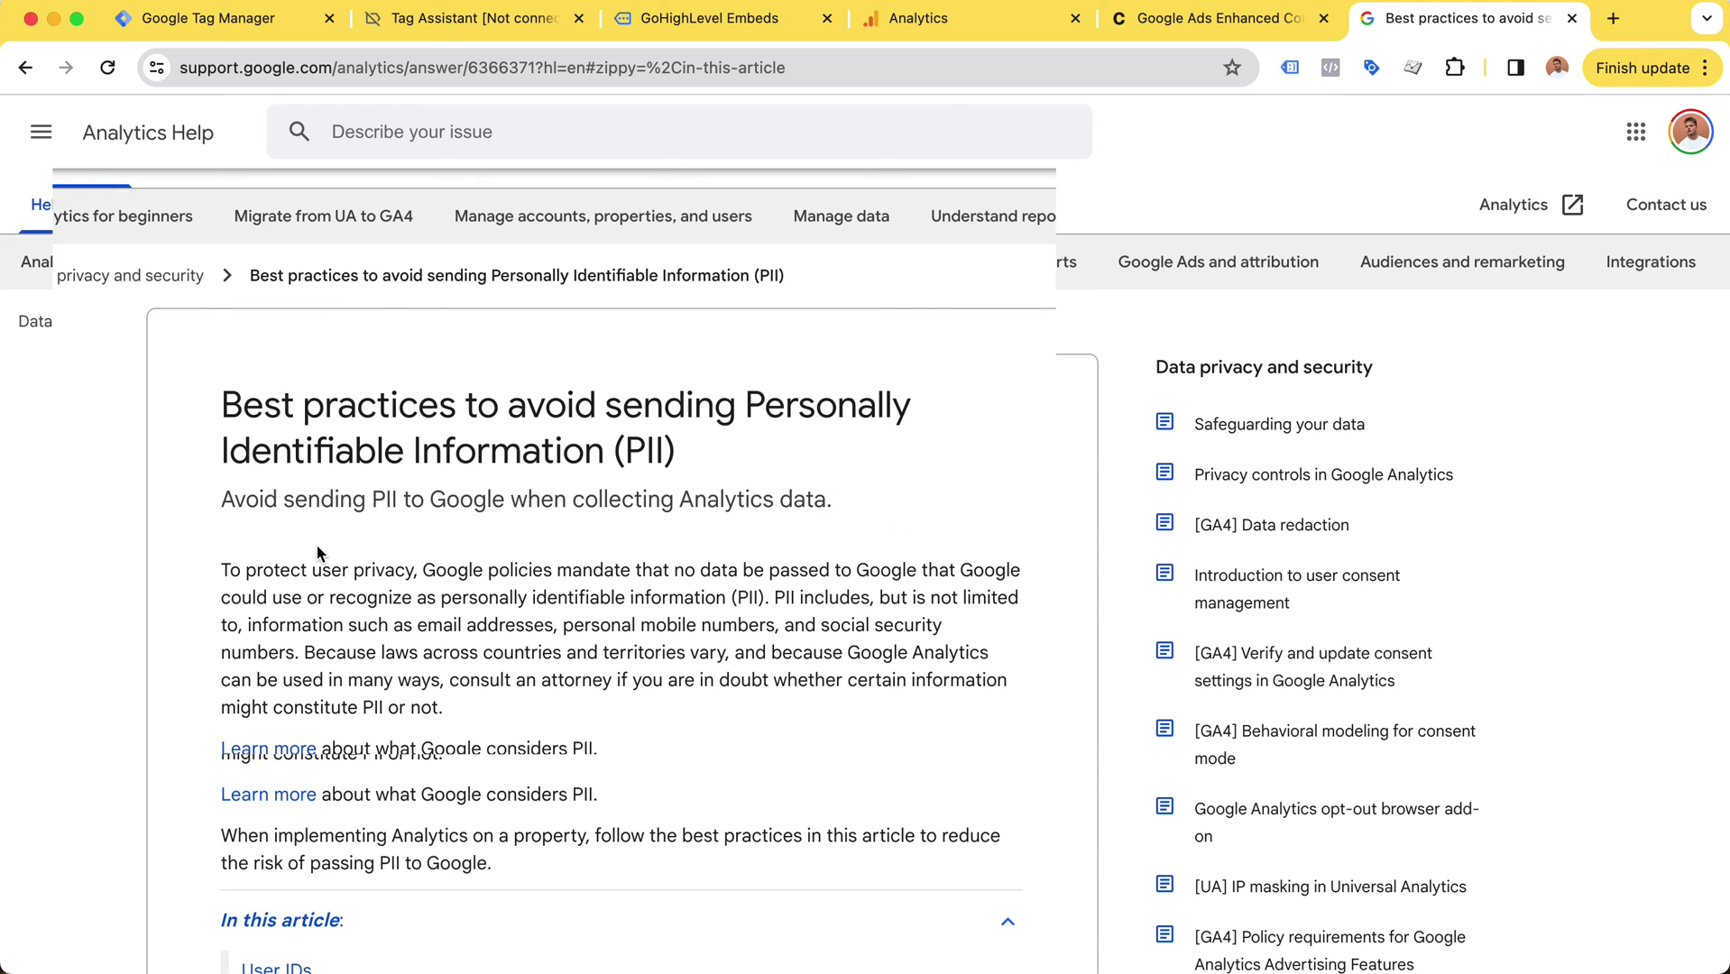
# Step: Highlight the PII definition and what Google considers PII, then return to Tag Manager variables
pyautogui.moveTo(317, 552); pyautogui.dragTo(488, 648)
pyautogui.click(510, 690)
pyautogui.click(445, 599)
pyautogui.scroll(-1, 449, 577)
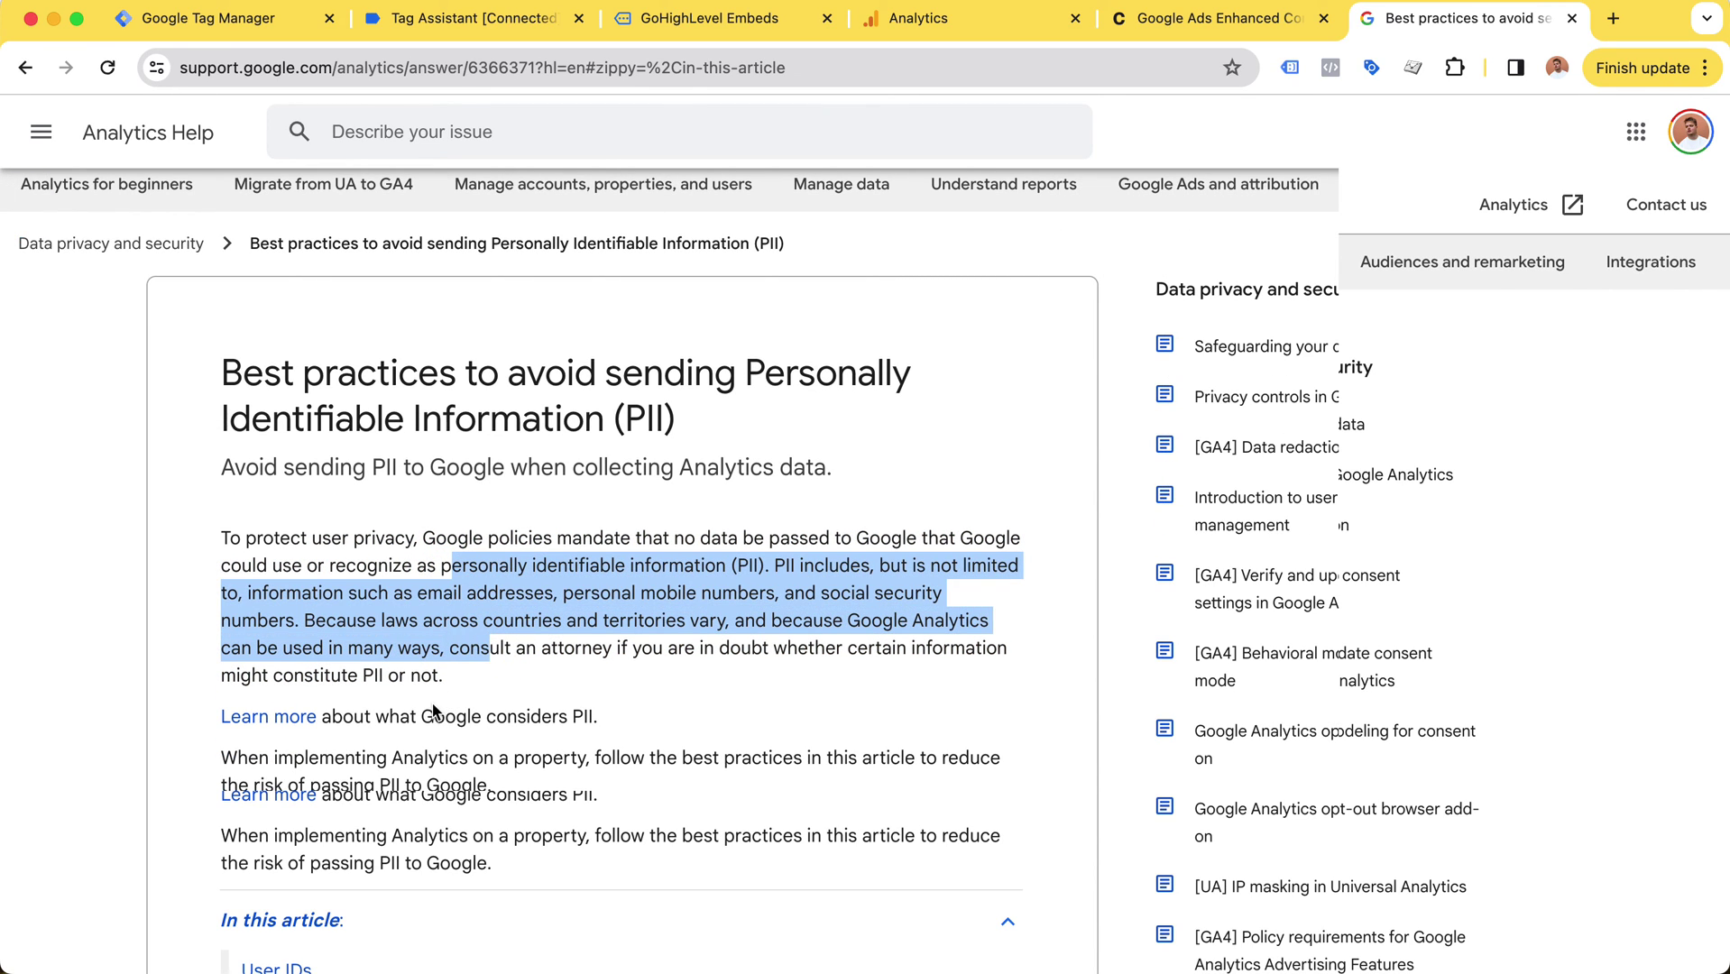
pyautogui.moveTo(412, 712); pyautogui.dragTo(657, 715)
pyautogui.scroll(-3, 719, 569)
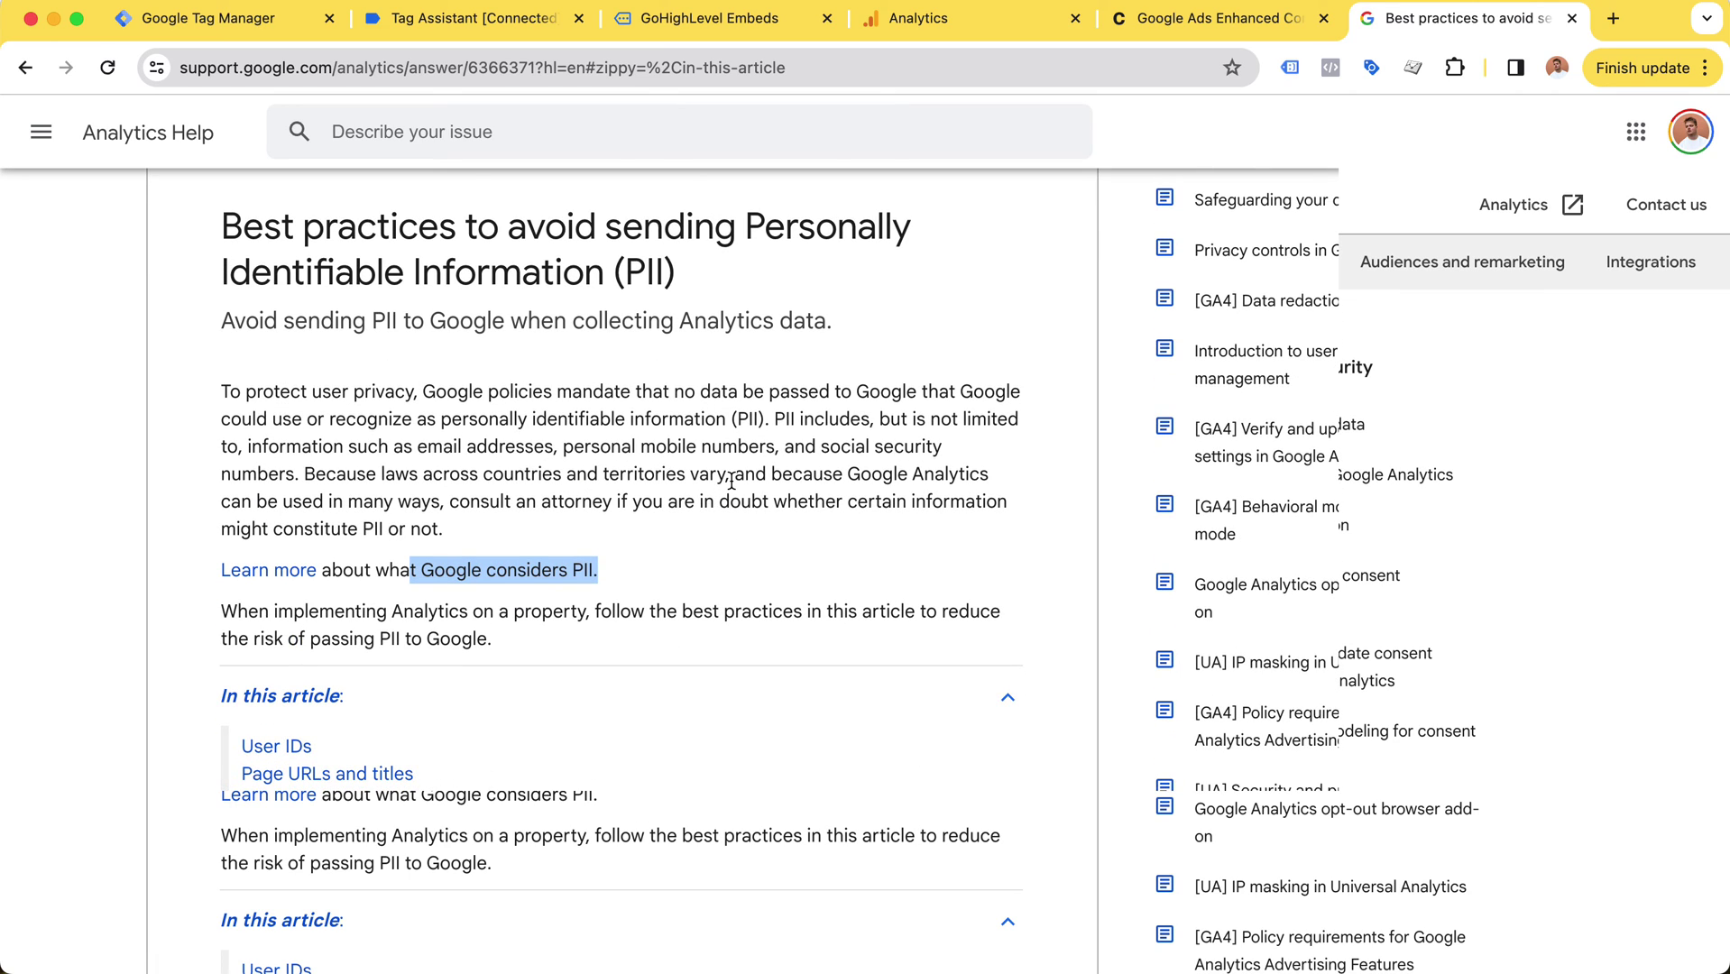
pyautogui.press('super+1')
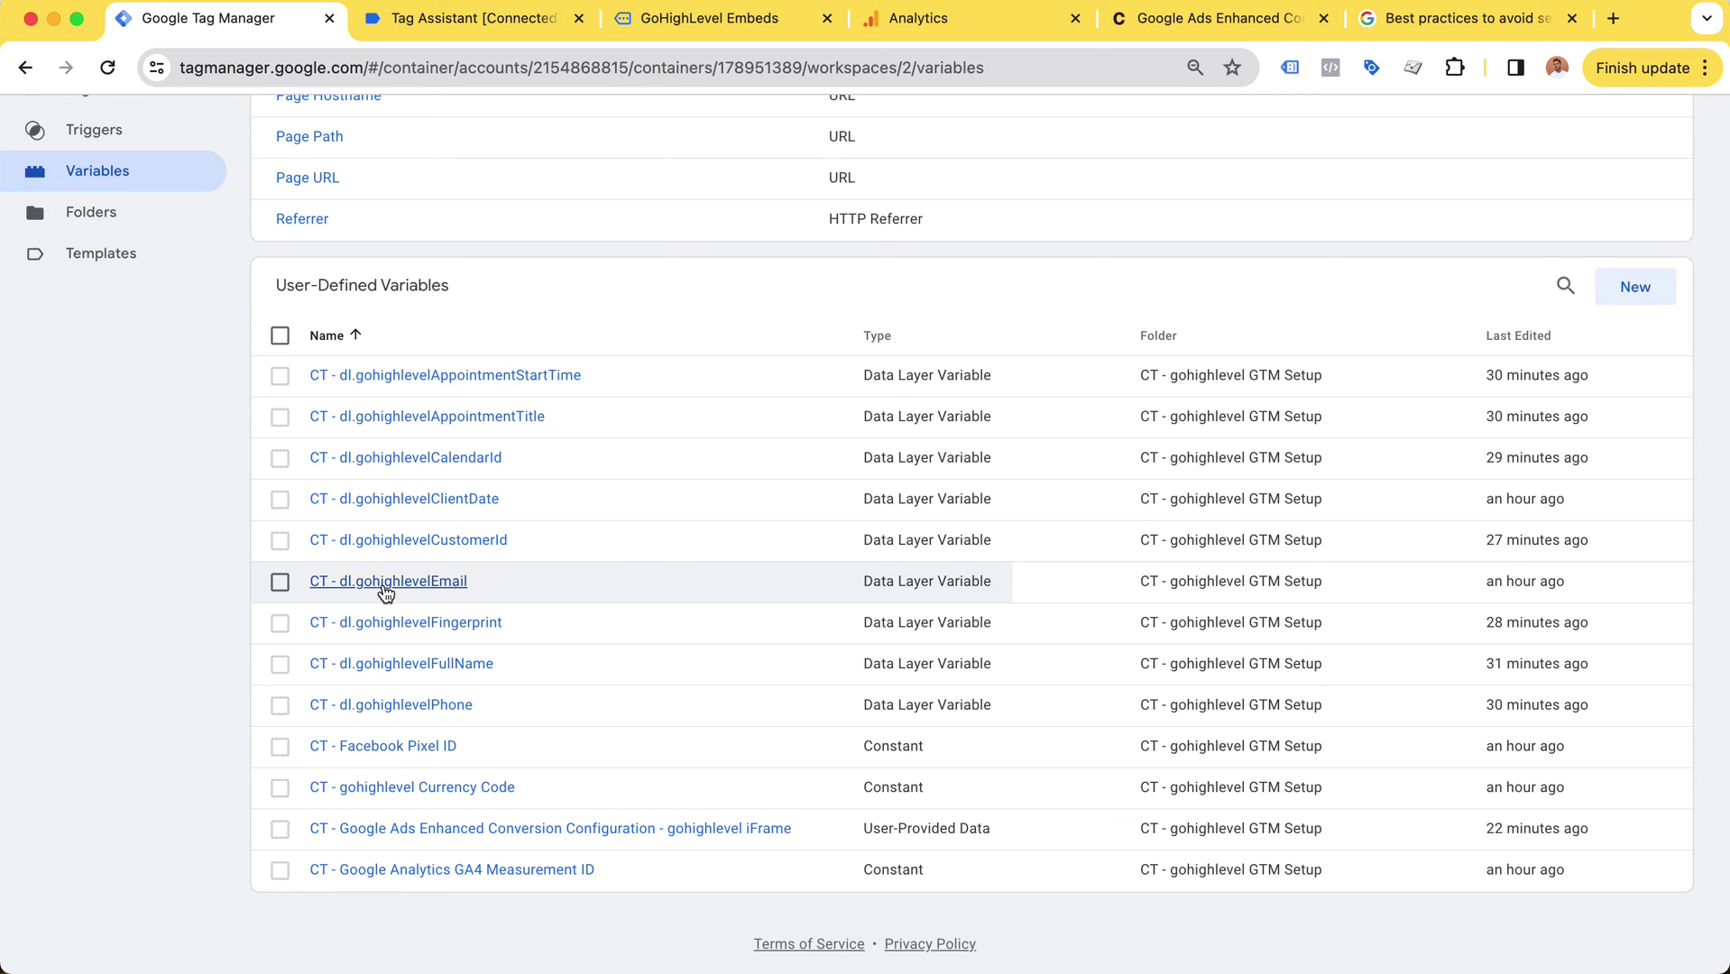
# Step: Bring up the Google Ads Enhanced Conversion Tracking article and highlight its title
pyautogui.click(1218, 18)
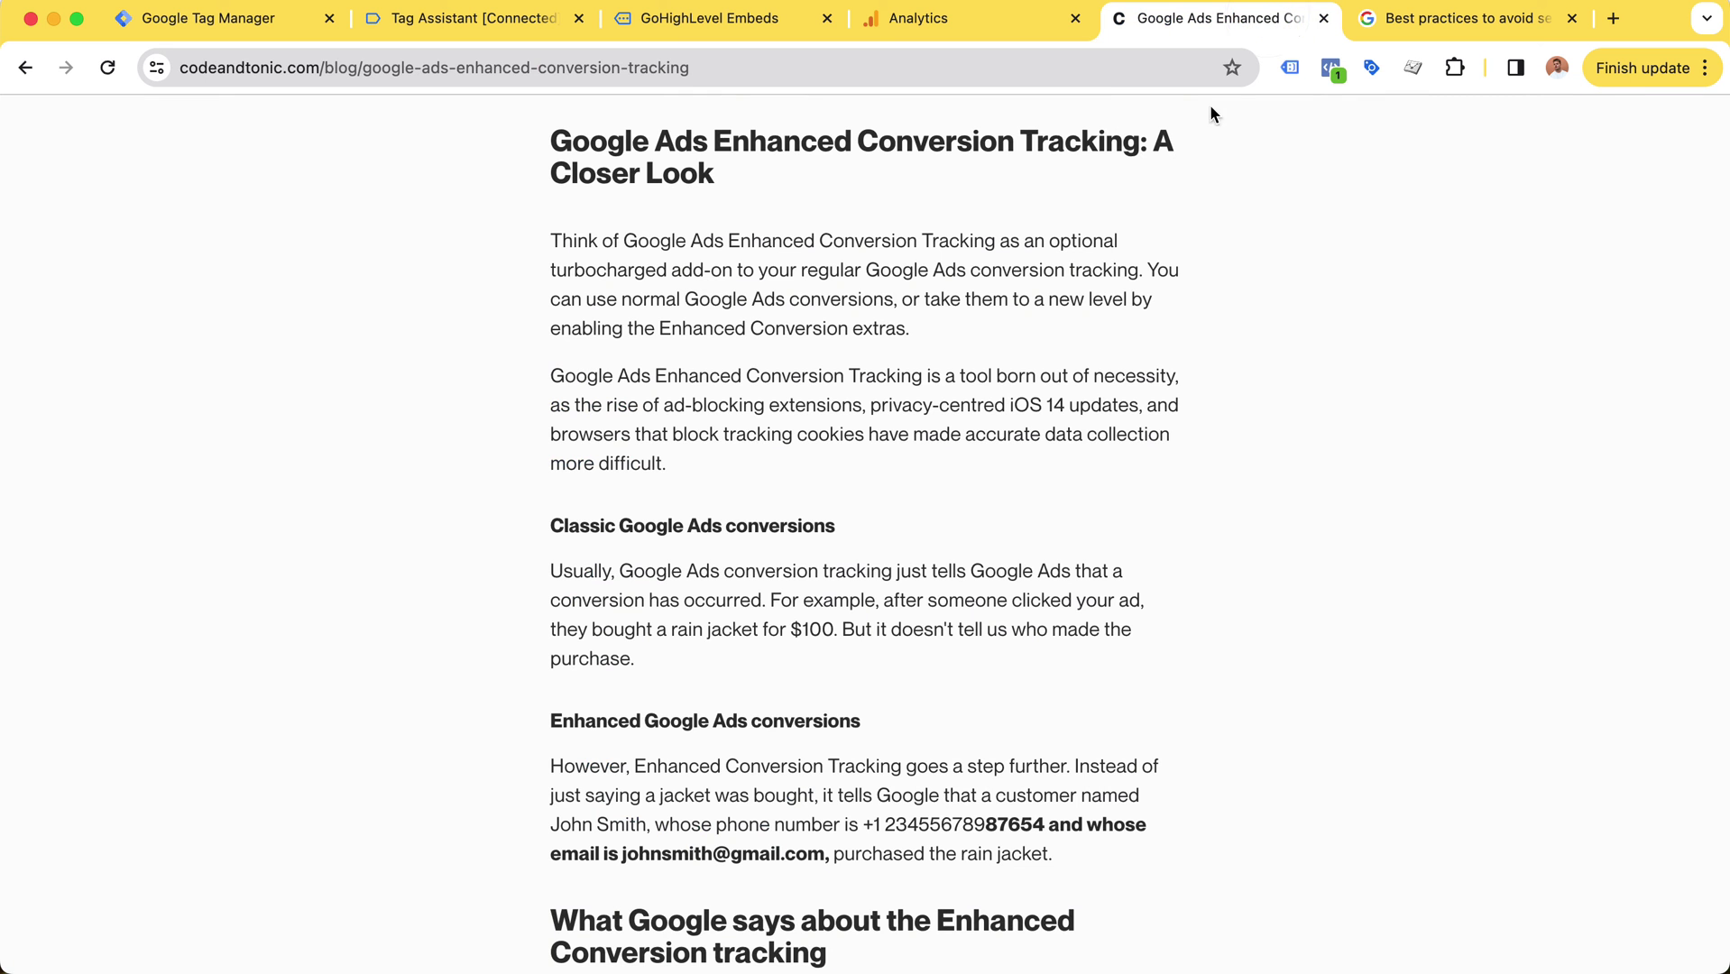
pyautogui.scroll(10, 862, 508)
pyautogui.scroll(-4, 863, 507)
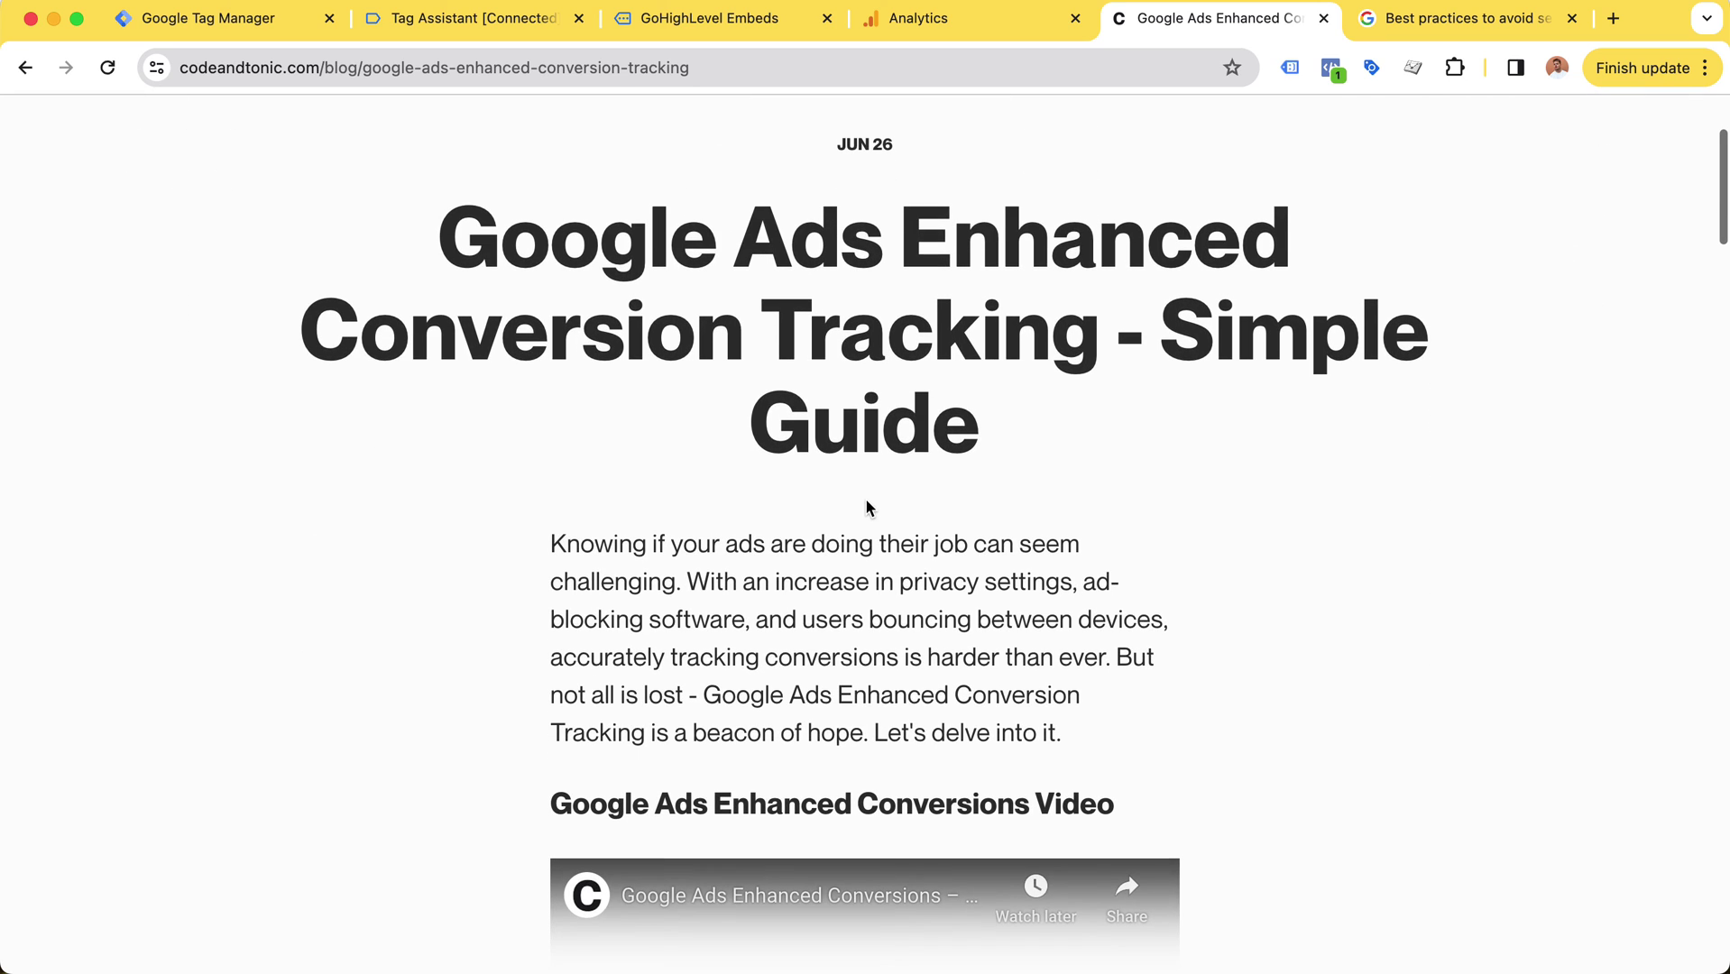
pyautogui.moveTo(1008, 439); pyautogui.dragTo(461, 194)
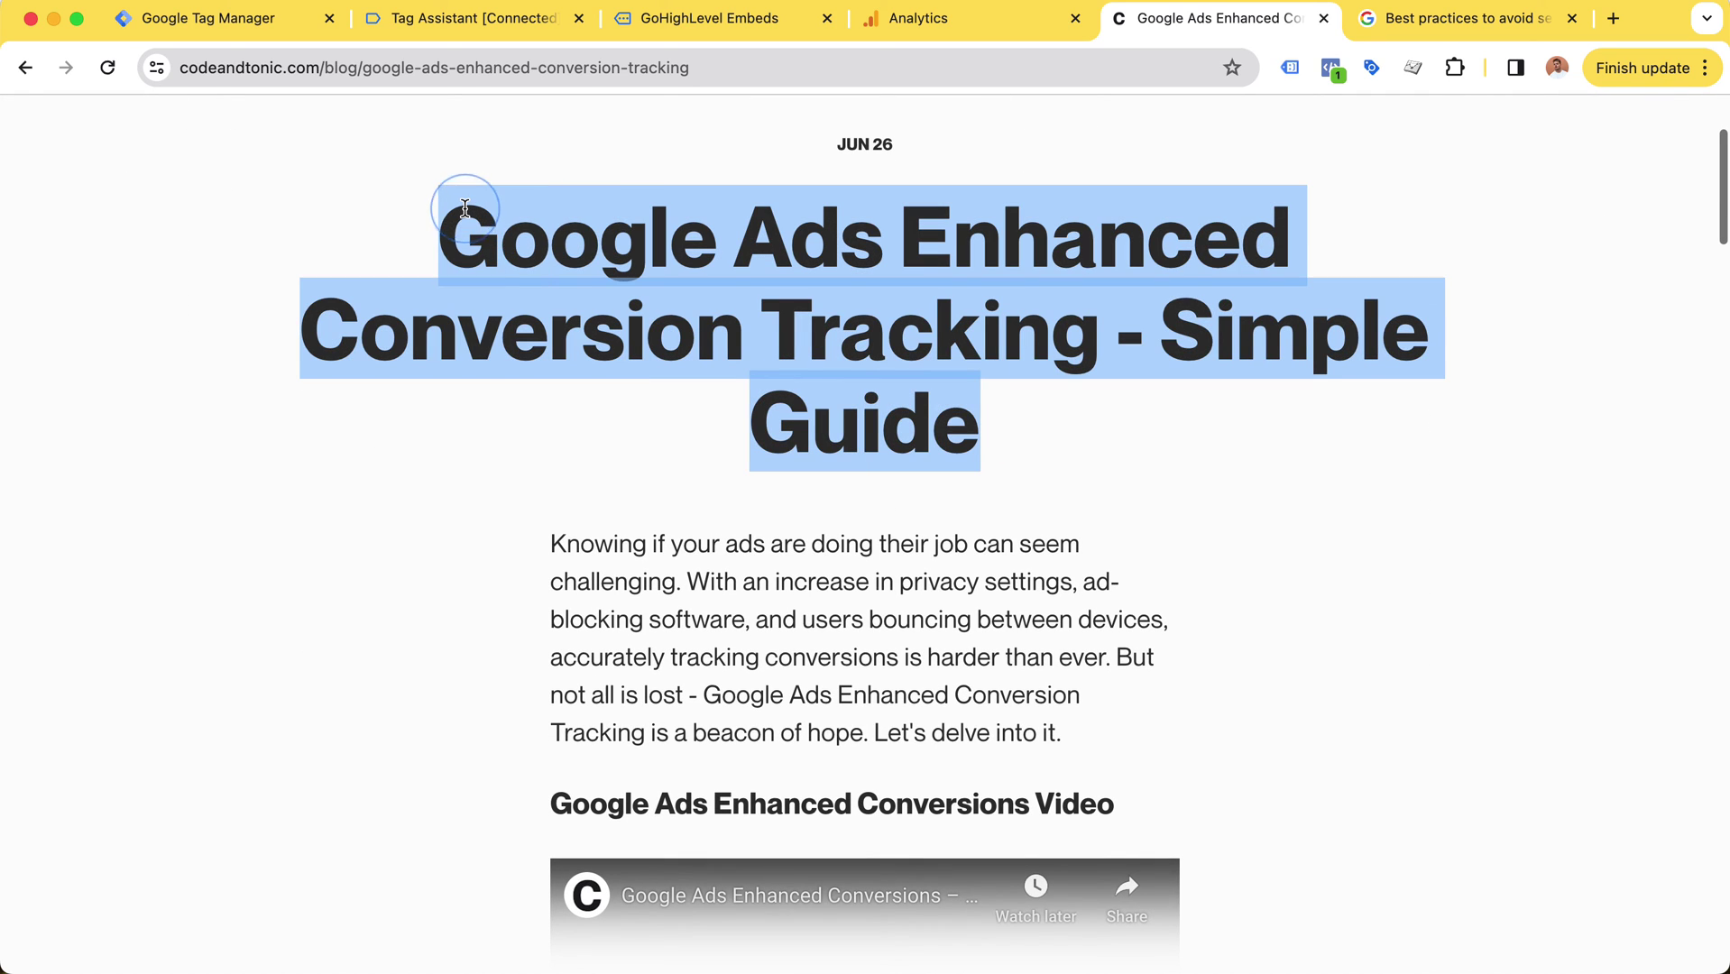
pyautogui.click(462, 200)
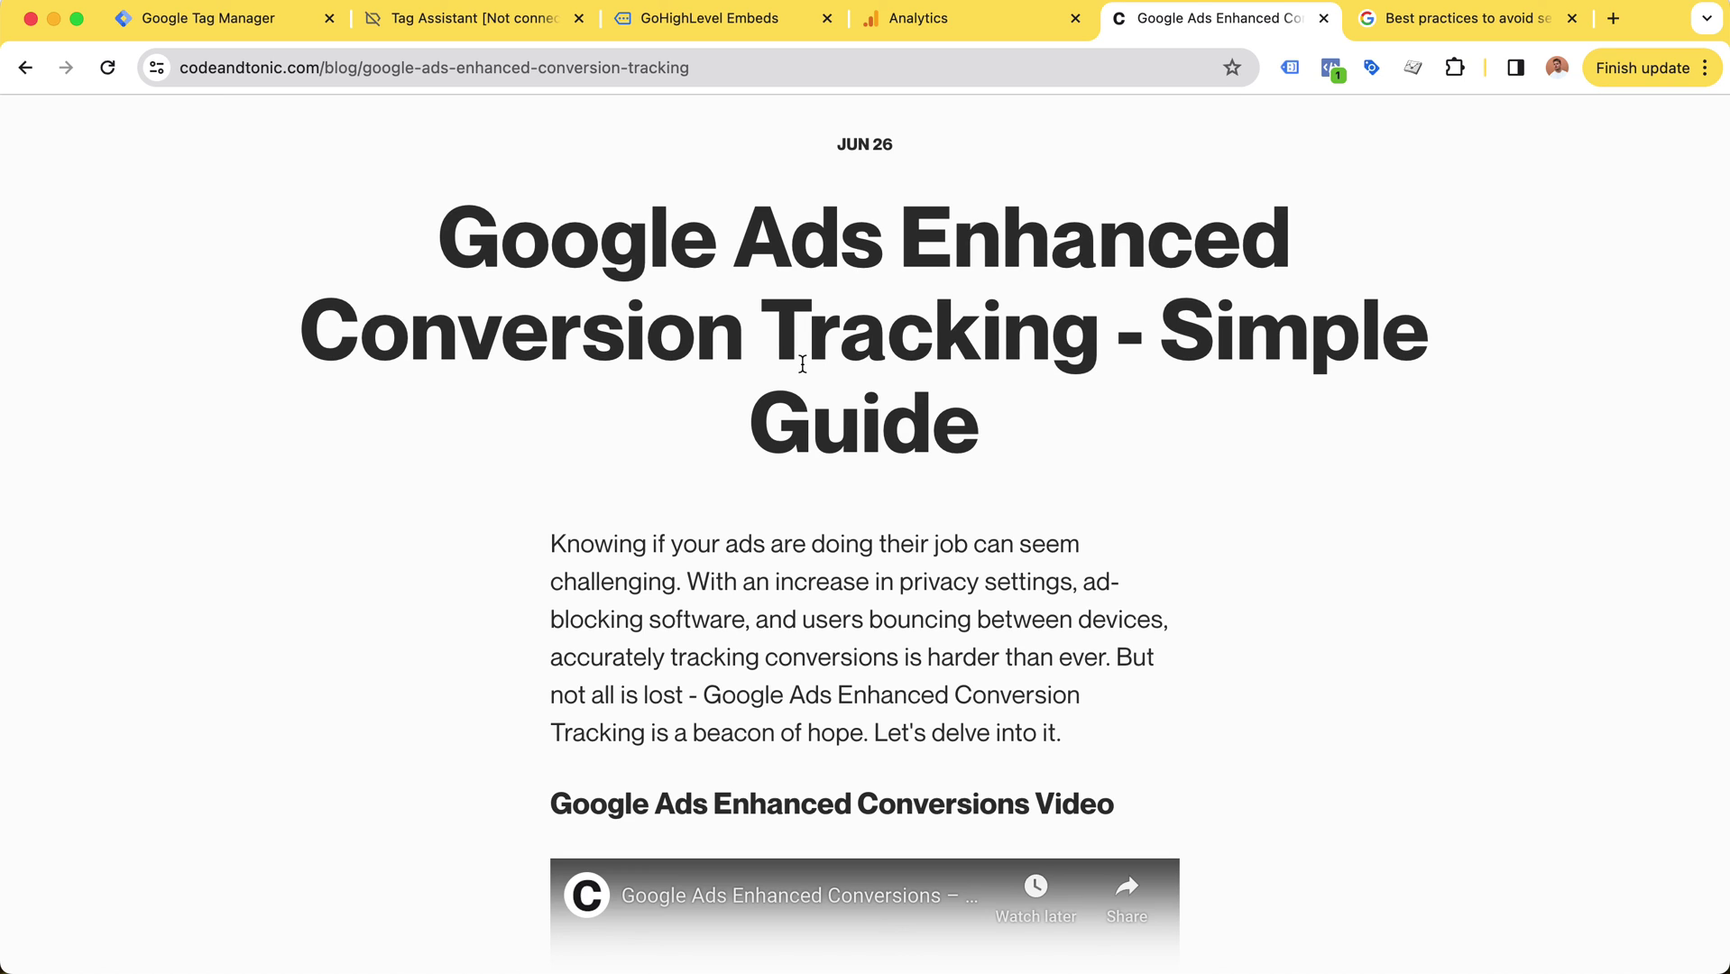
pyautogui.scroll(3, 829, 632)
# Step: Return to the Tag Manager variables list and go to the container's Admin section
pyautogui.press('super+1')
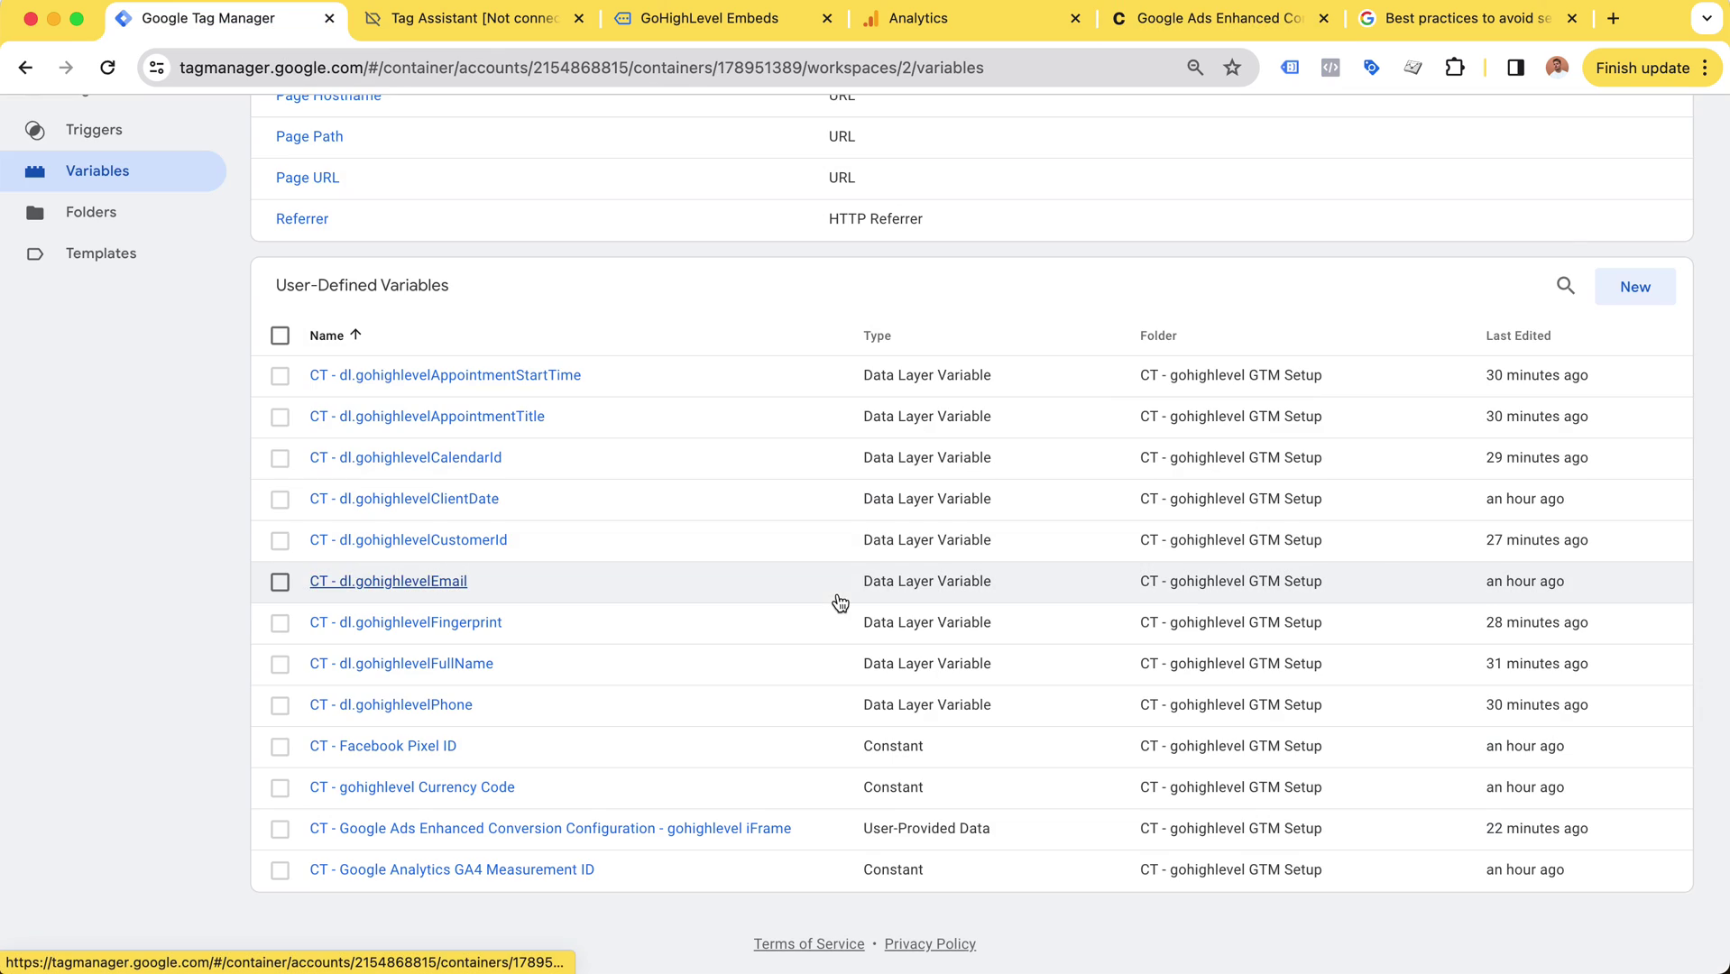
pyautogui.scroll(5, 808, 514)
pyautogui.scroll(-5, 813, 379)
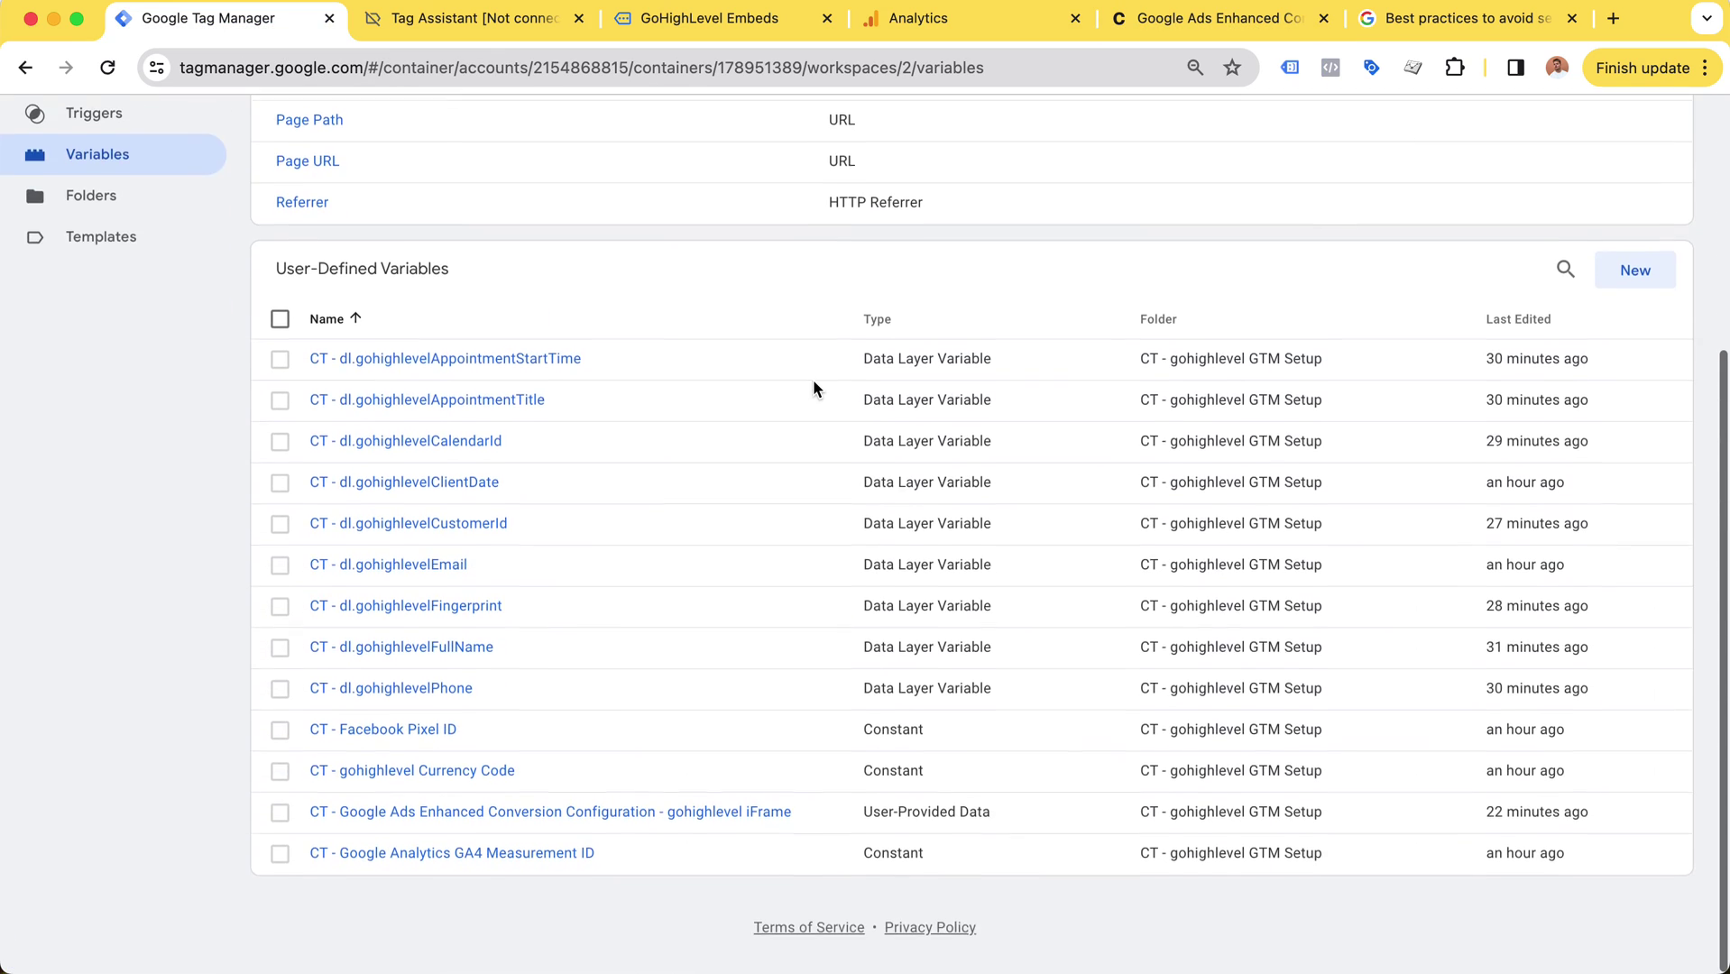
pyautogui.scroll(5, 810, 526)
pyautogui.scroll(-2, 811, 456)
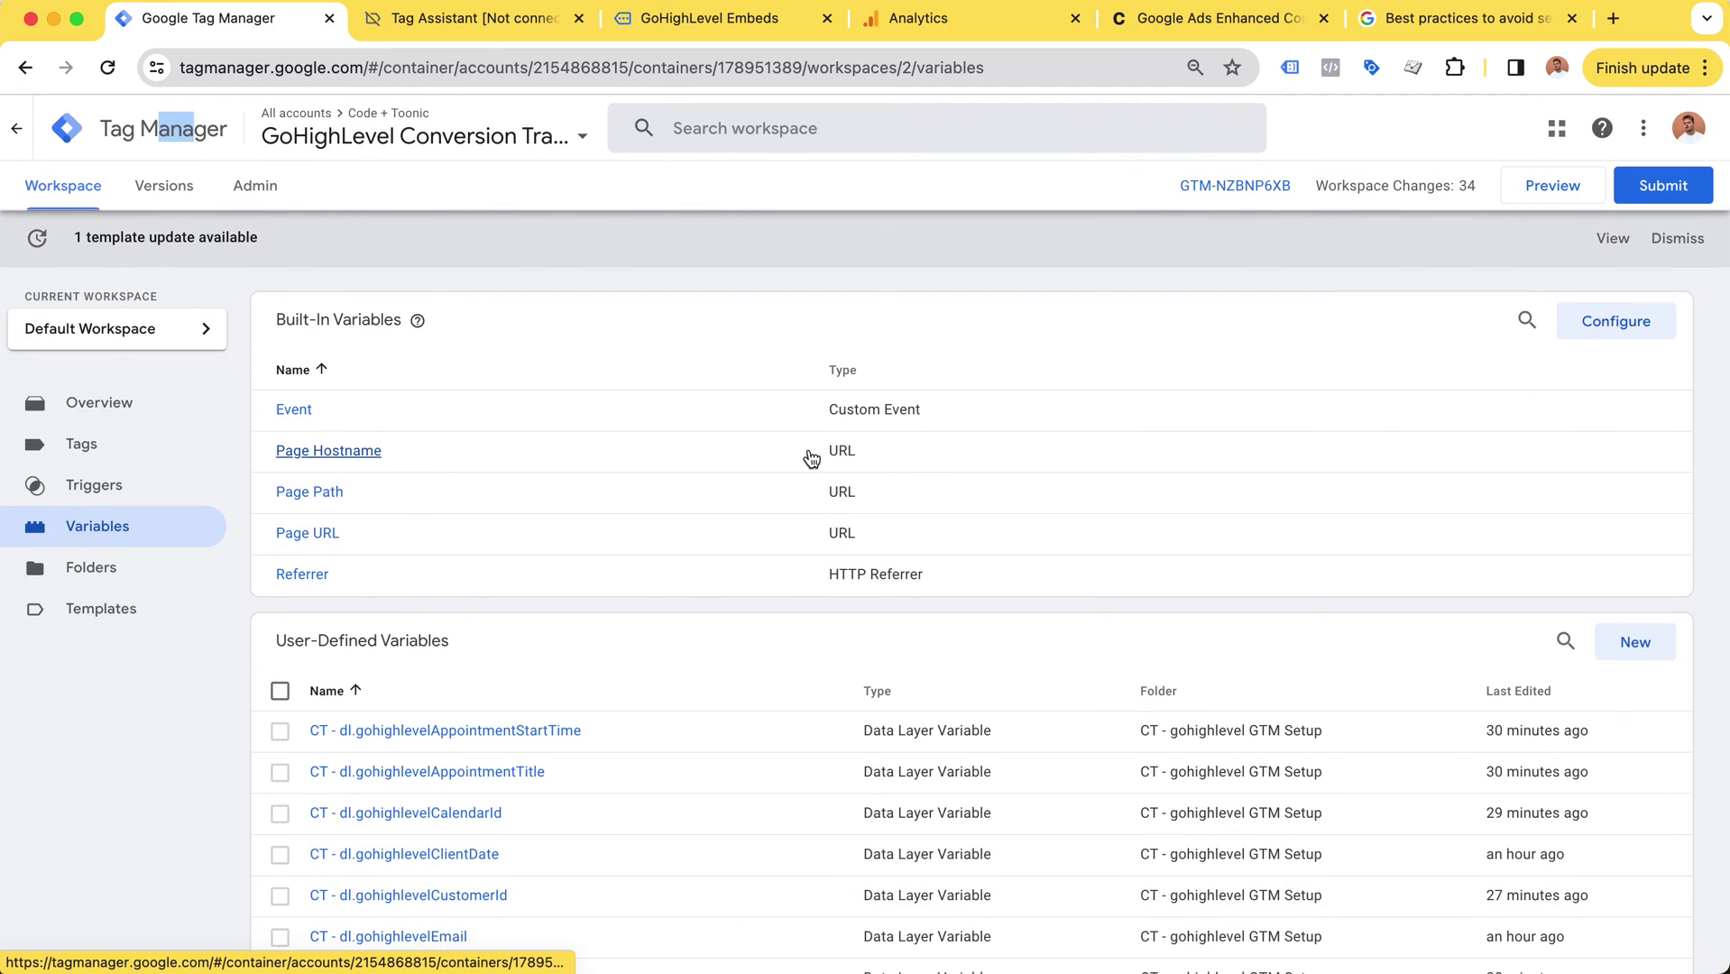
pyautogui.scroll(-1, 811, 459)
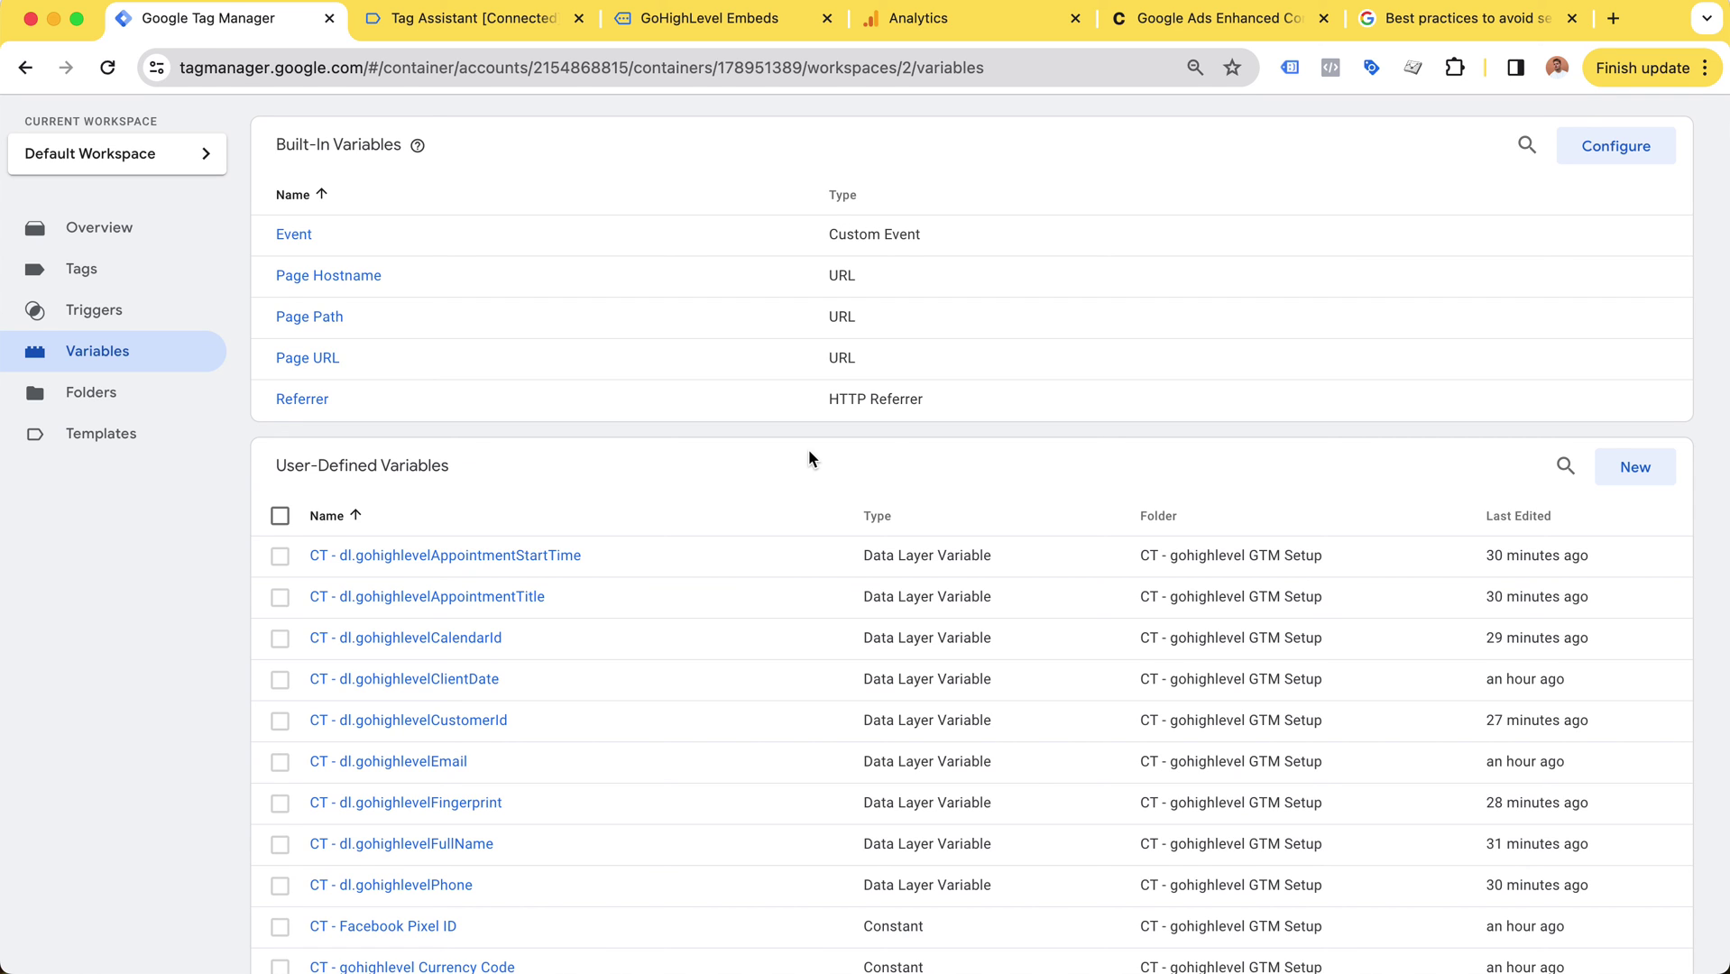
pyautogui.scroll(3, 676, 528)
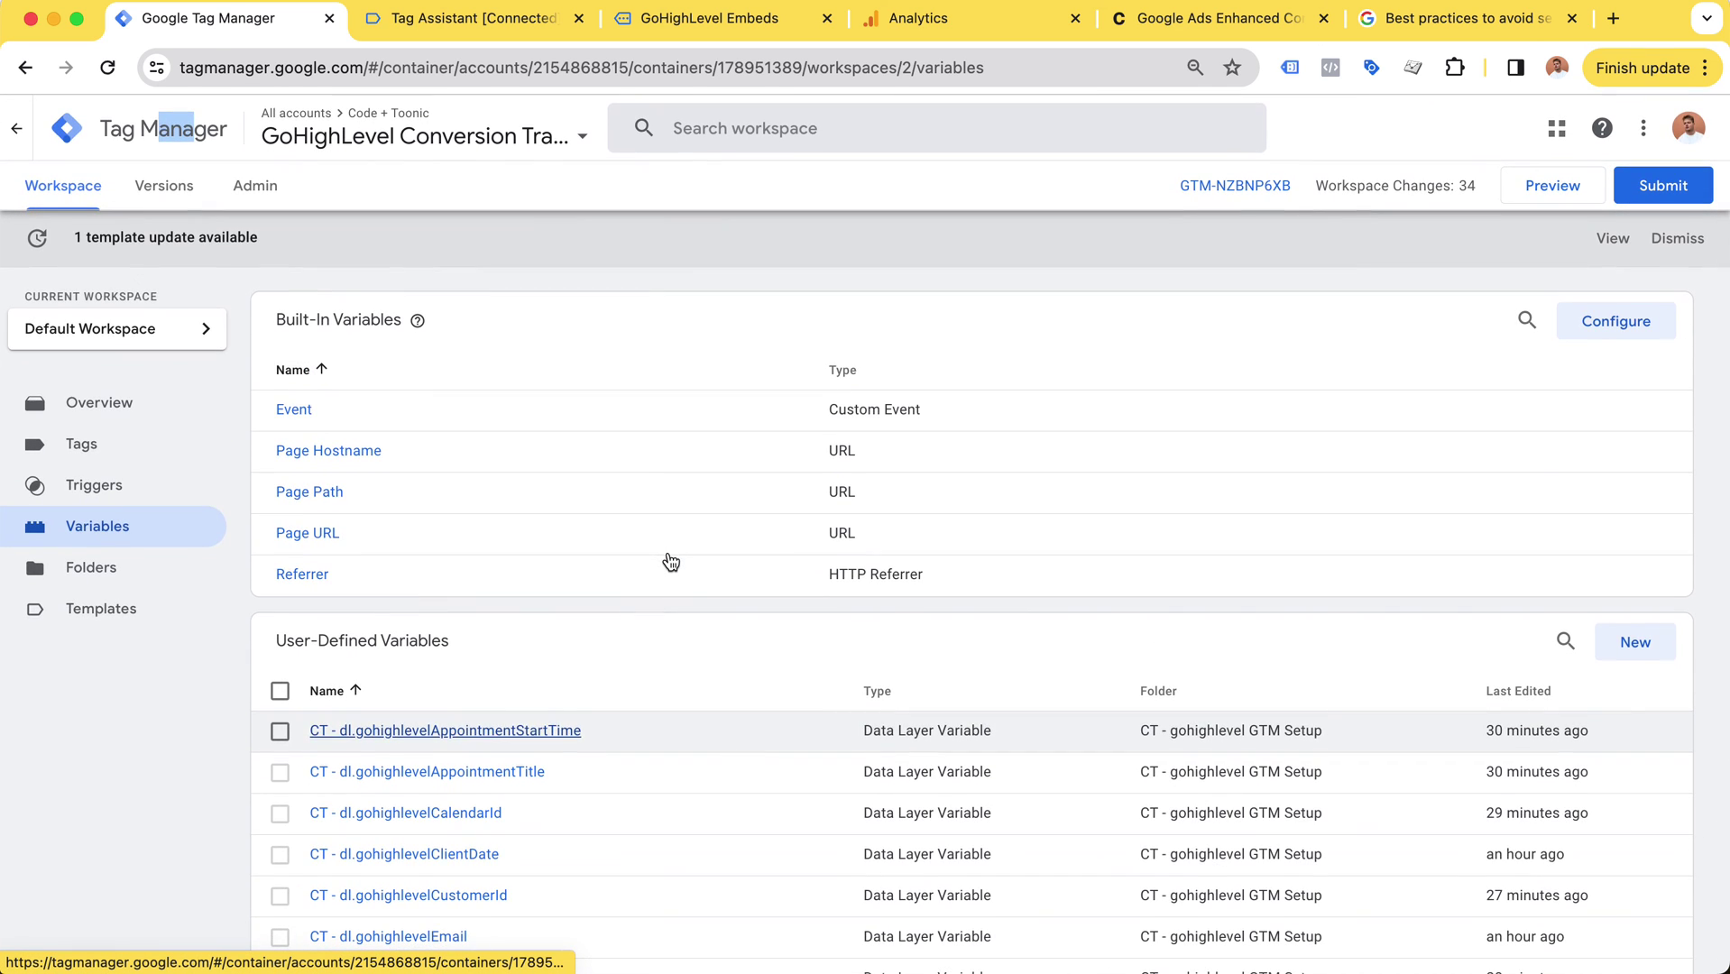
pyautogui.click(255, 185)
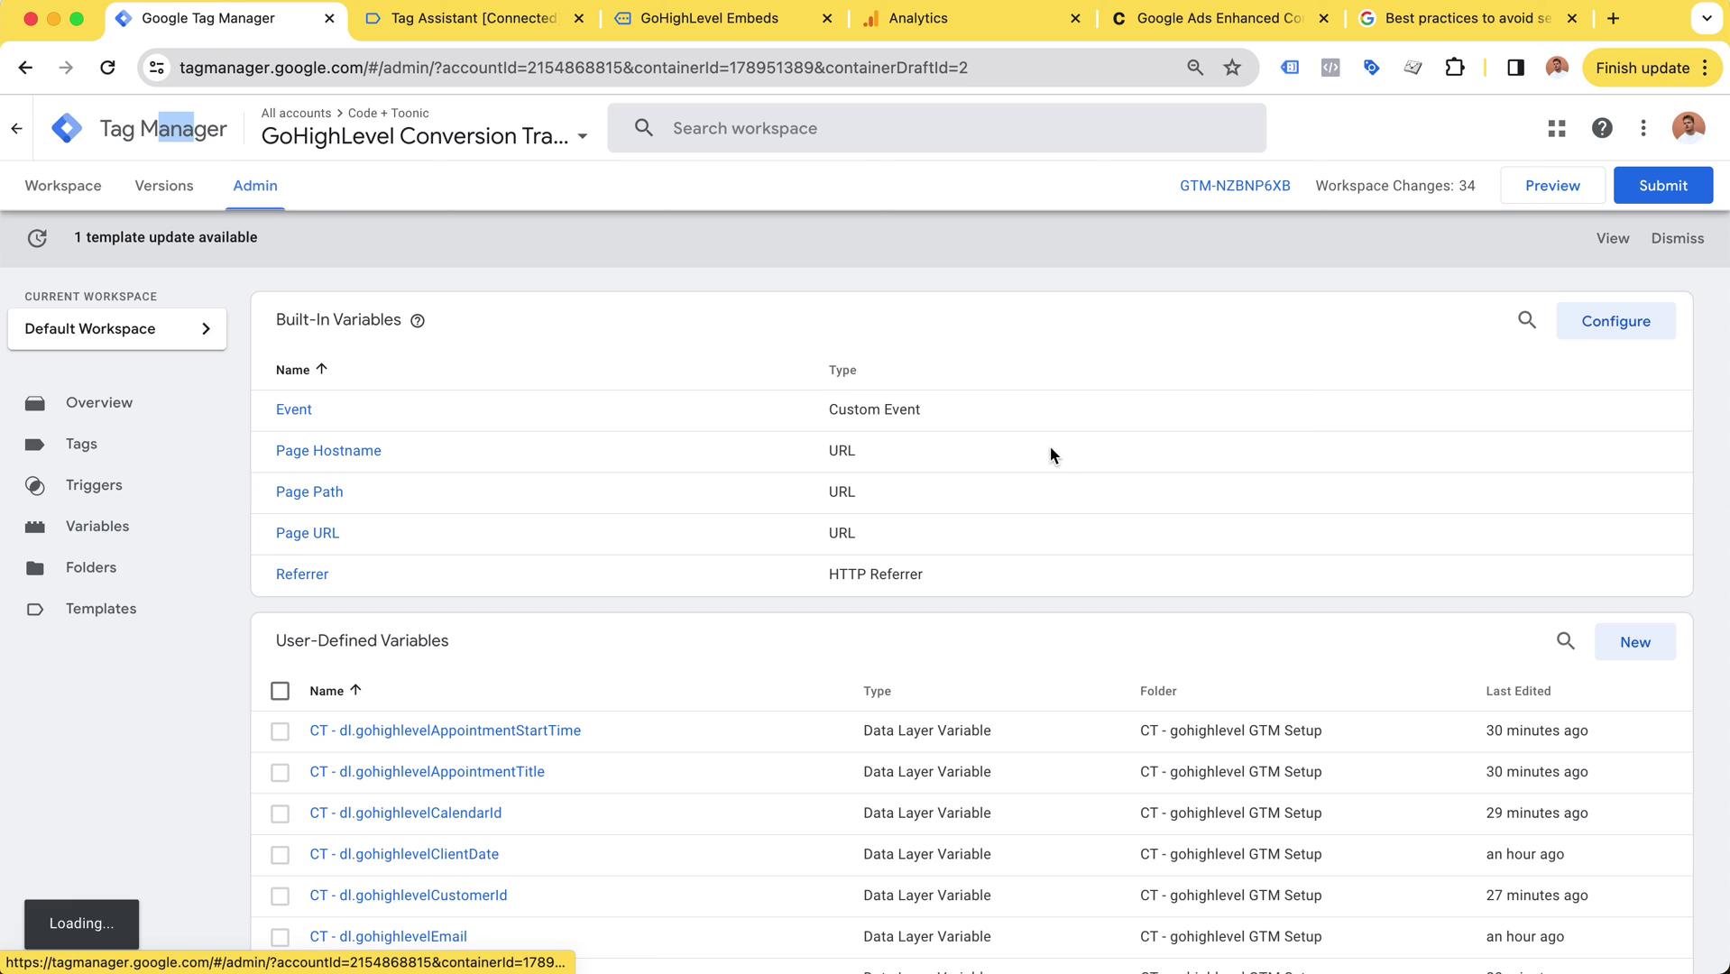